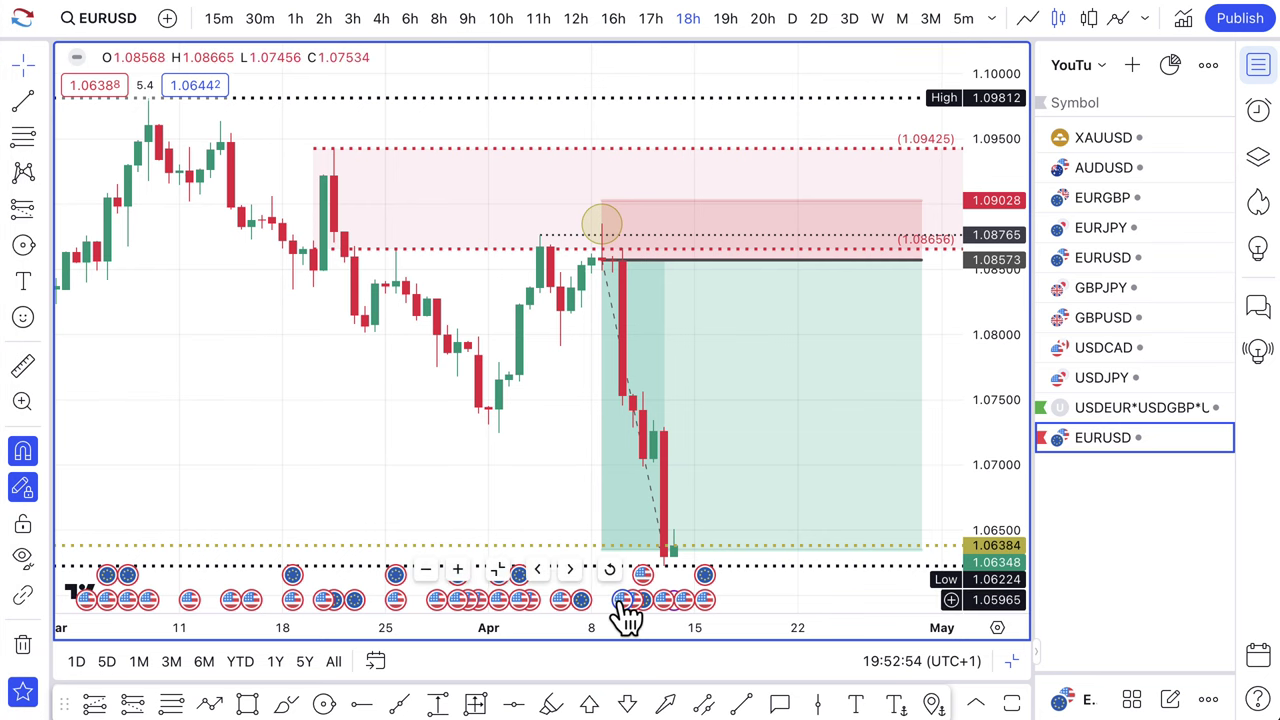
- Review the 10 April US inflation releases and the entry area of the short position on the EURUSD chart
{"action": "mouse_move", "coordinate": [623, 605]}
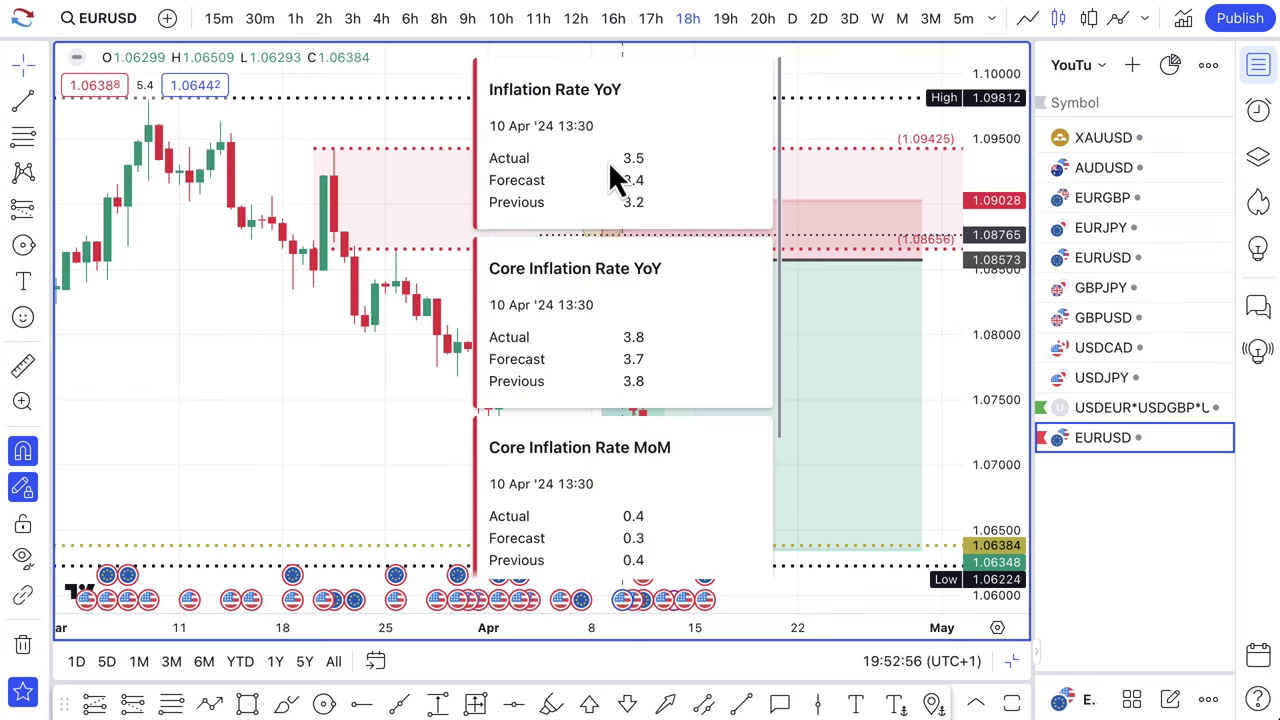
{"action": "left_click", "coordinate": [809, 543]}
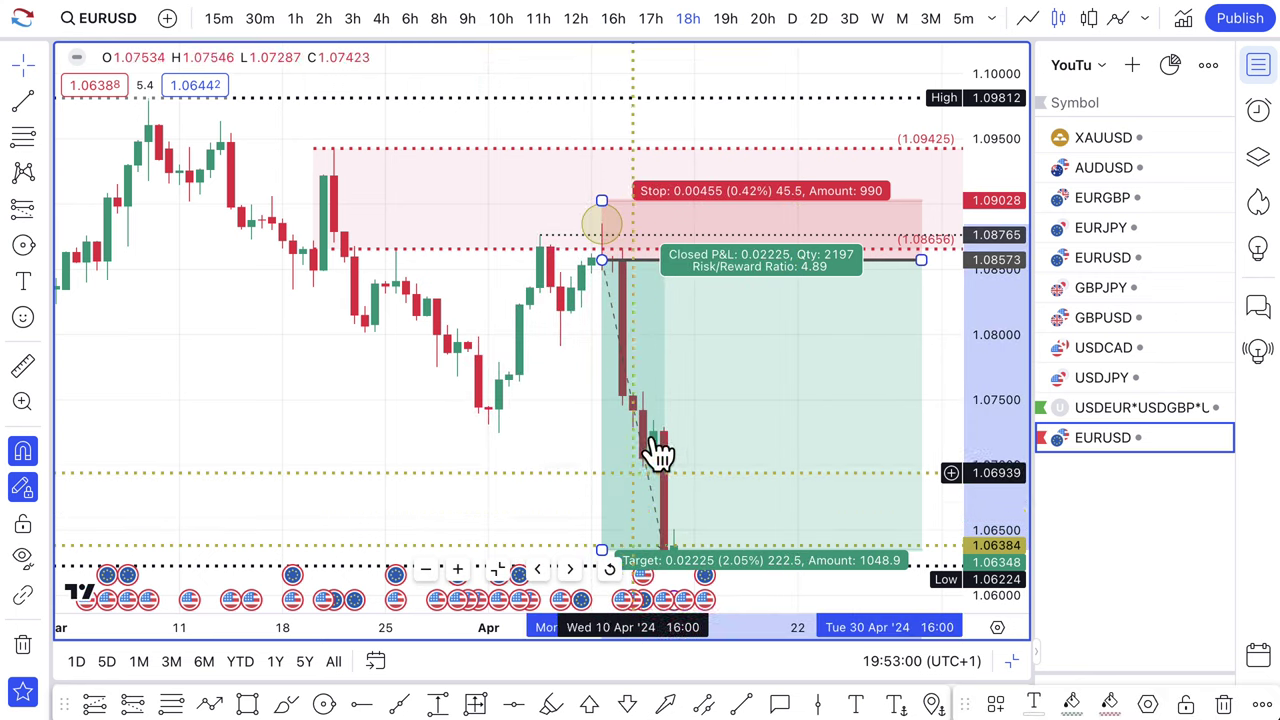
{"action": "left_click", "coordinate": [623, 600]}
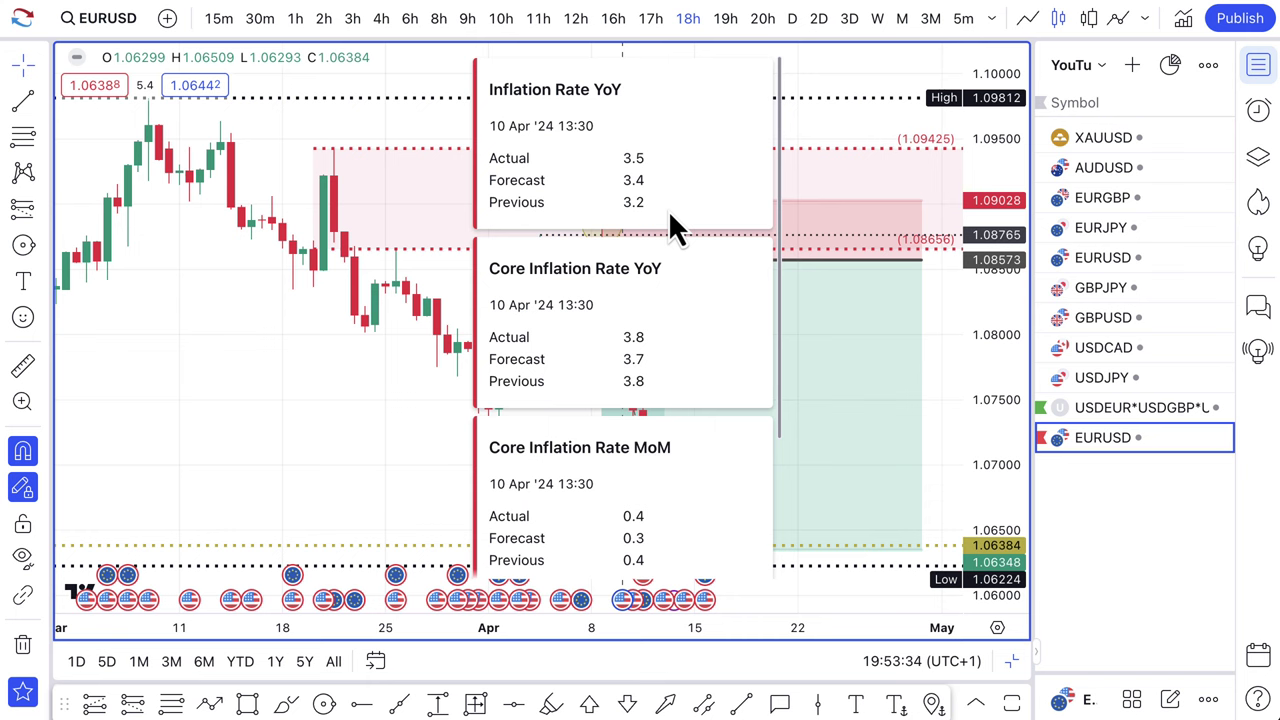
{"action": "left_click", "coordinate": [603, 222]}
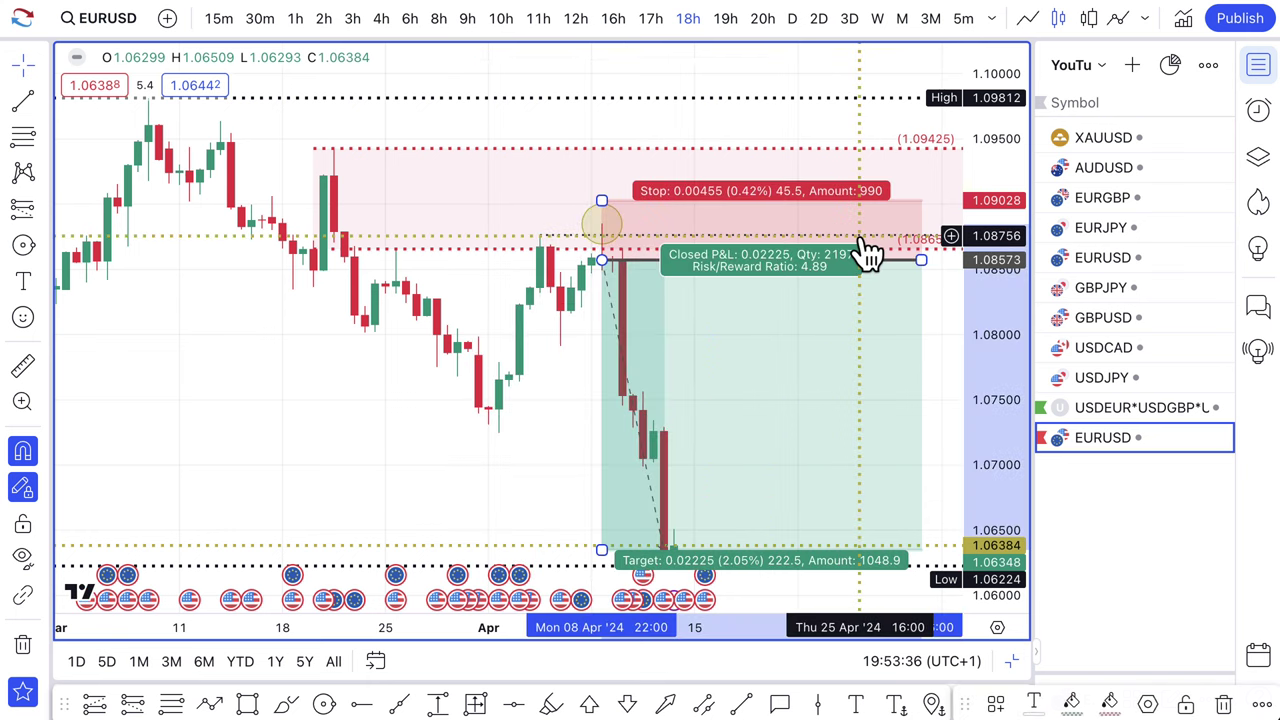
{"action": "scroll", "coordinate": [585, 248], "scroll_direction": "up", "scroll_amount": 3}
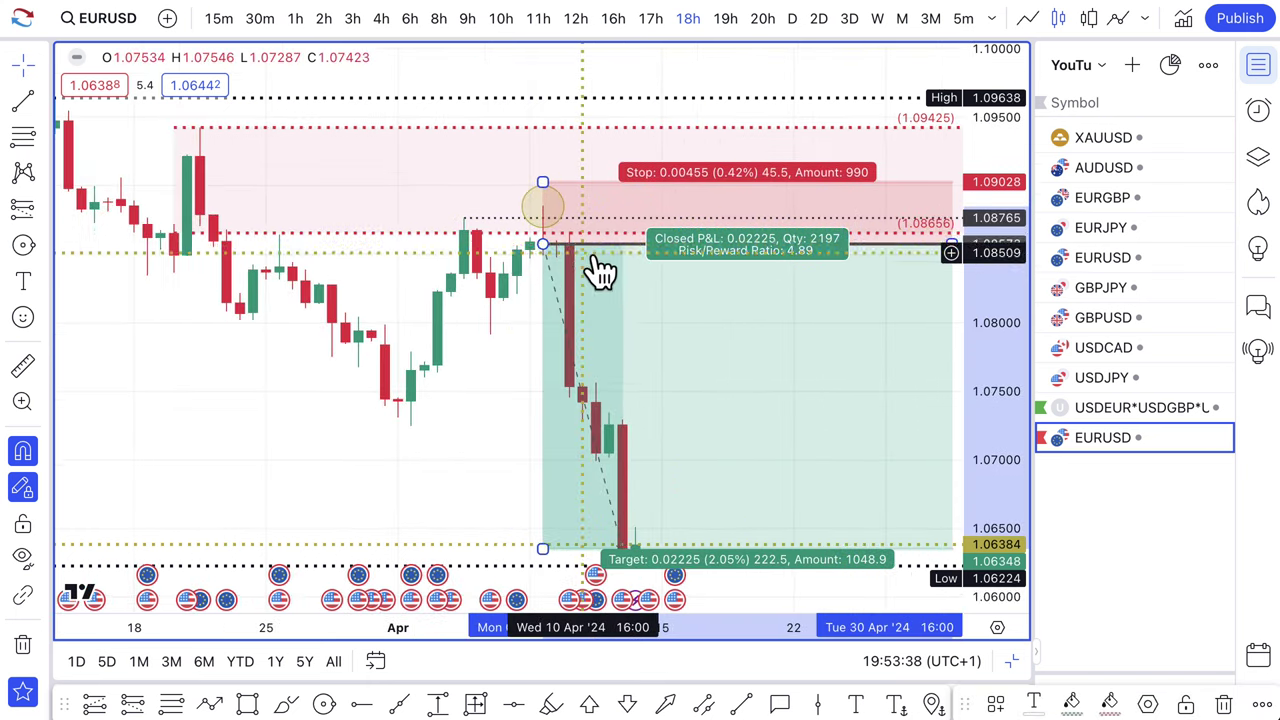
{"action": "mouse_move", "coordinate": [541, 229]}
{"action": "left_mouse_down"}
{"action": "mouse_move", "coordinate": [544, 248]}
{"action": "mouse_move", "coordinate": [562, 250]}
{"action": "mouse_move", "coordinate": [545, 231]}
{"action": "left_mouse_up"}
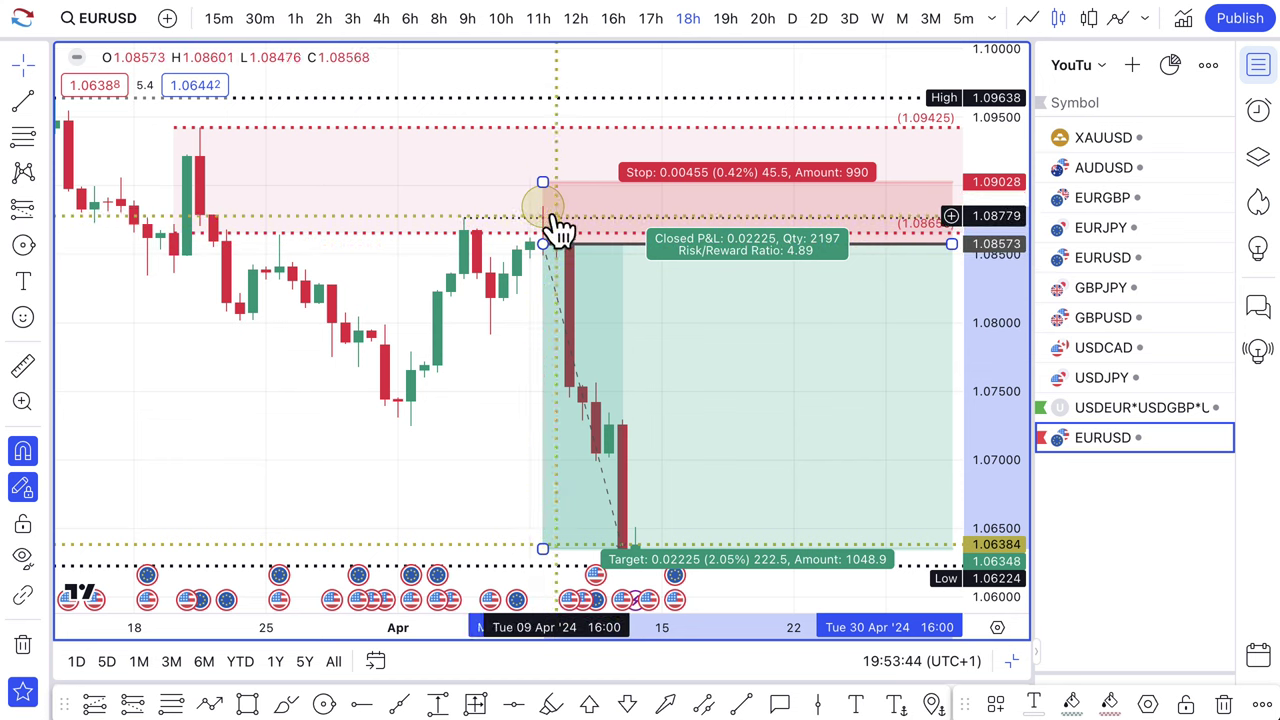
- Switch EURUSD to the 1-hour timeframe and examine the price action leading into the circled entry and supply zone
{"action": "left_click", "coordinate": [293, 25]}
{"action": "scroll", "coordinate": [486, 380], "scroll_direction": "down", "scroll_amount": 4}
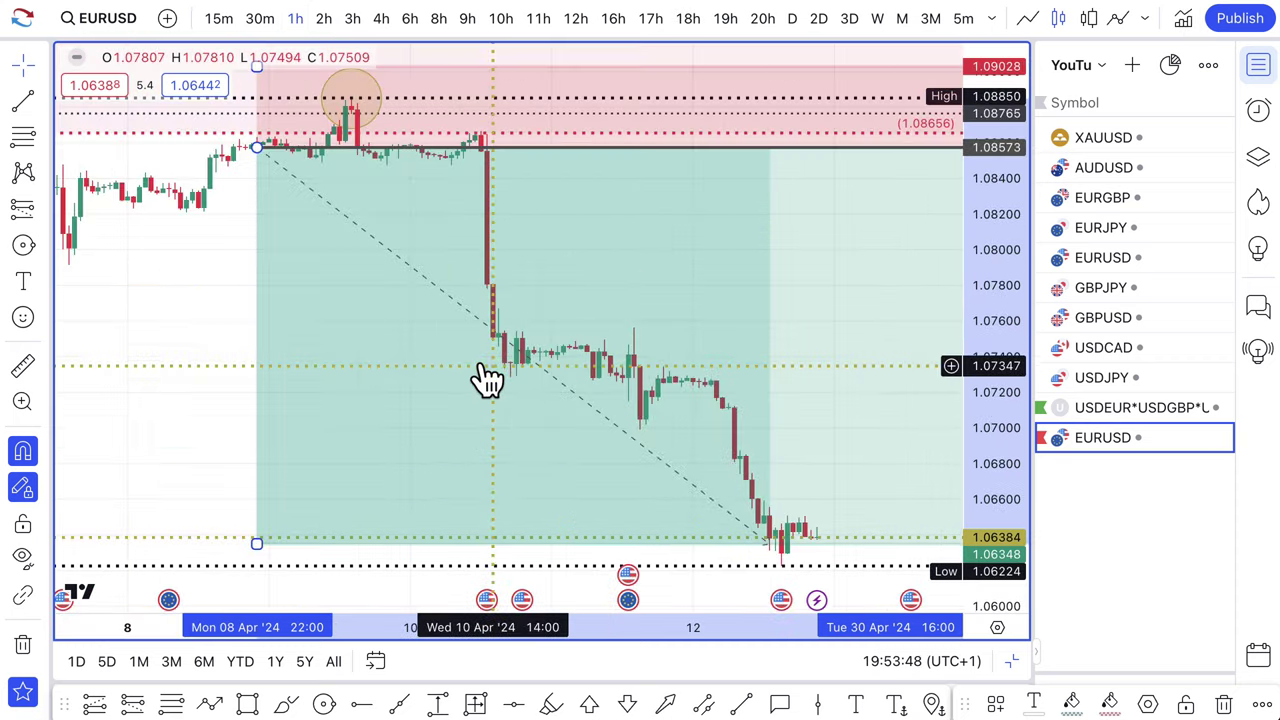
{"action": "scroll", "coordinate": [466, 309], "scroll_direction": "down", "scroll_amount": 5}
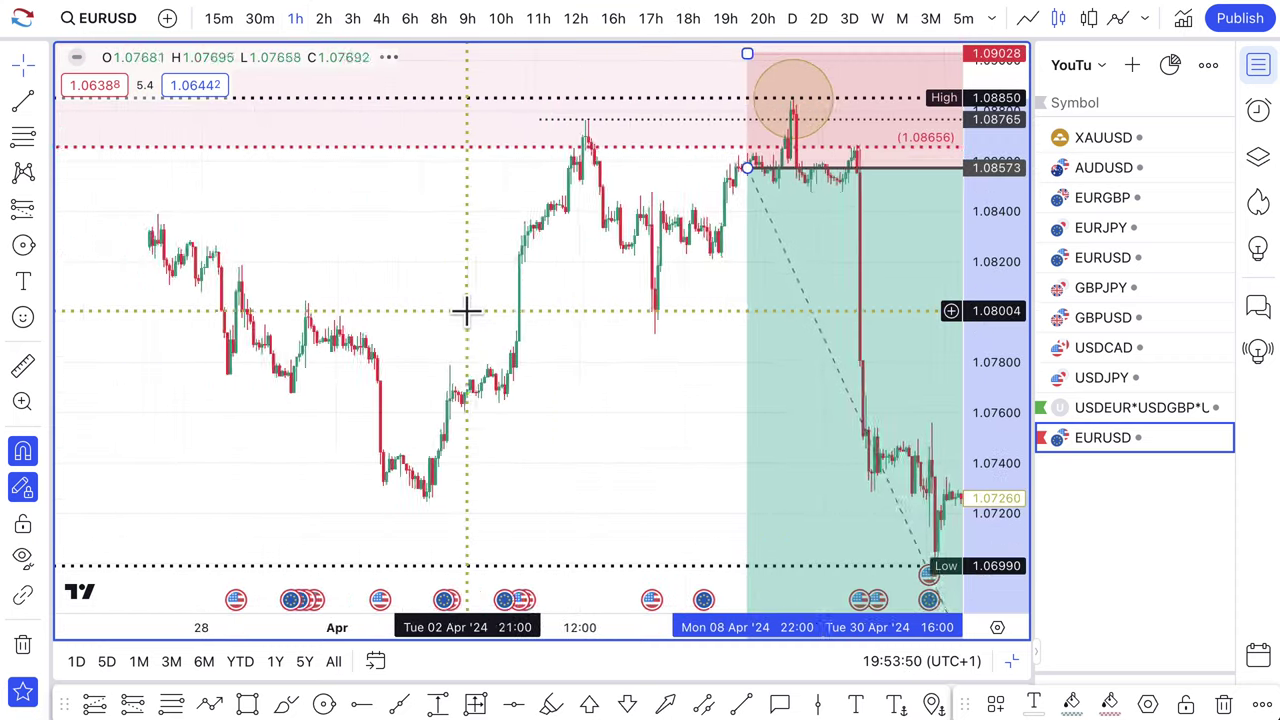
{"action": "scroll", "coordinate": [466, 309], "scroll_direction": "down", "scroll_amount": 3}
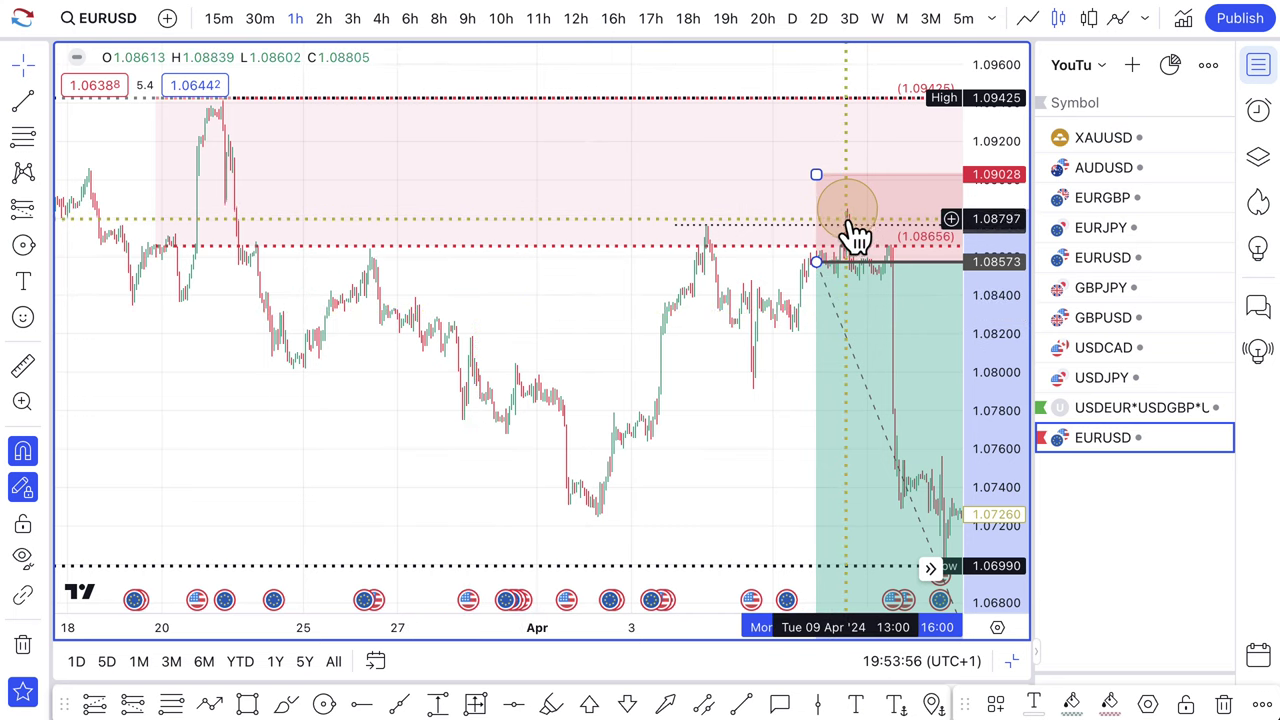
{"action": "left_click_drag", "start_coordinate": [849, 221], "coordinate": [771, 226]}
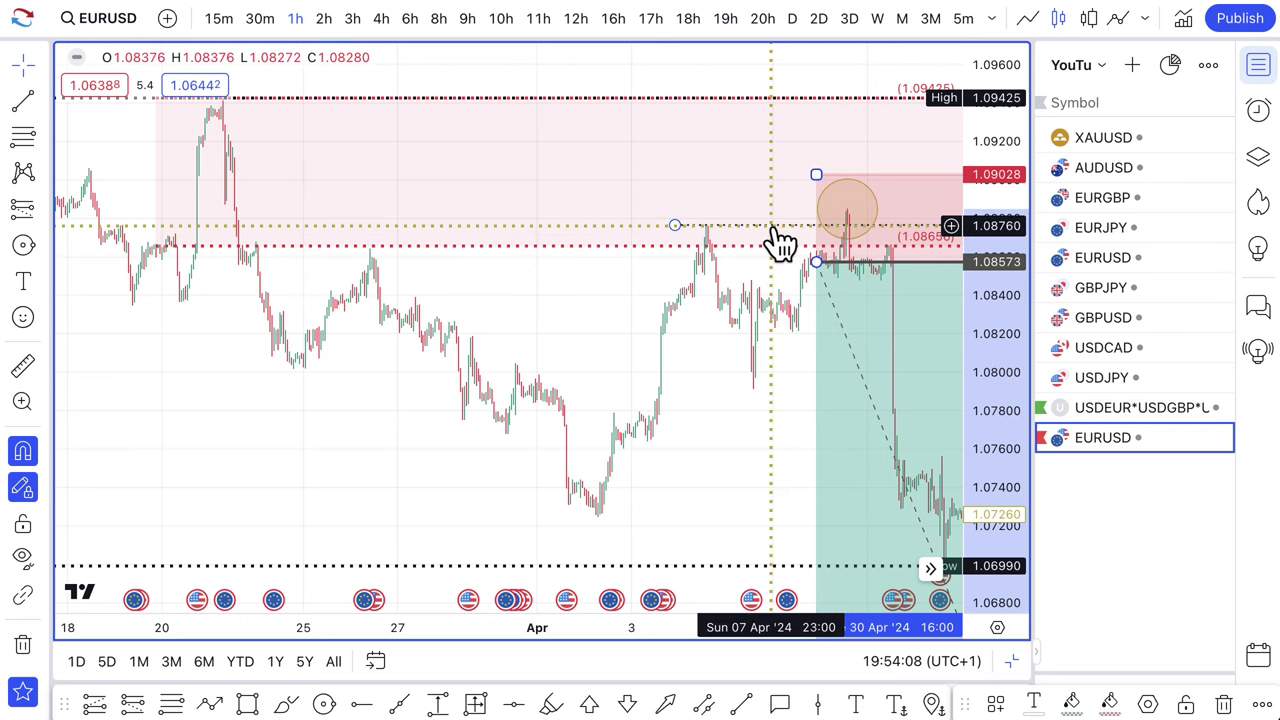
{"action": "left_click_drag", "start_coordinate": [771, 226], "coordinate": [678, 213]}
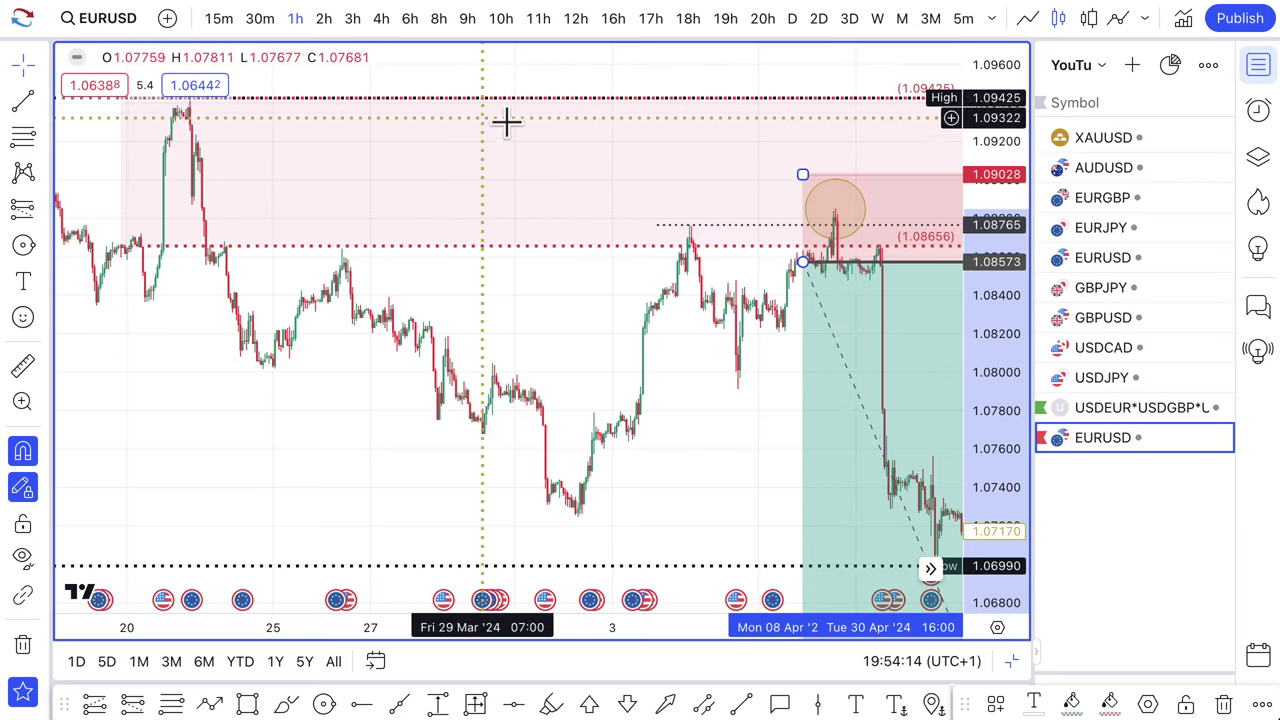
- Return EURUSD to the 18-hour timeframe and examine the supply zone and the short position's entry
{"action": "left_click", "coordinate": [687, 19]}
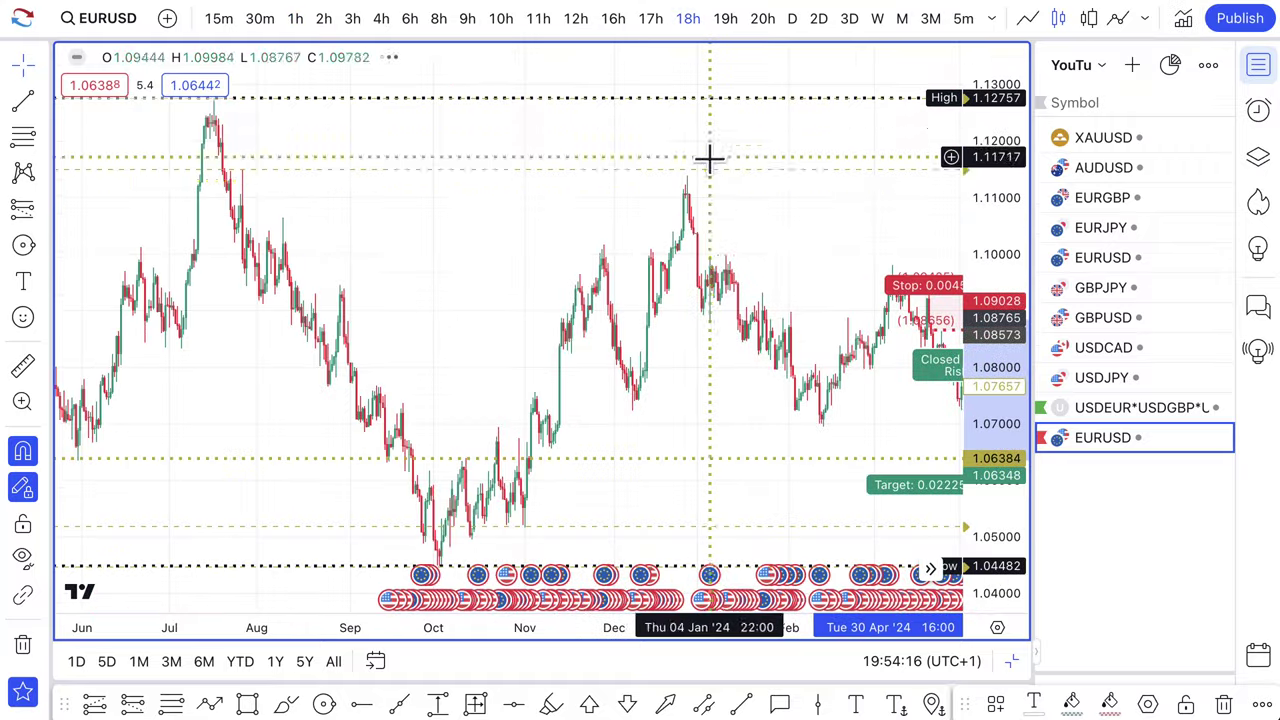
{"action": "scroll", "coordinate": [757, 260], "scroll_direction": "up", "scroll_amount": 10}
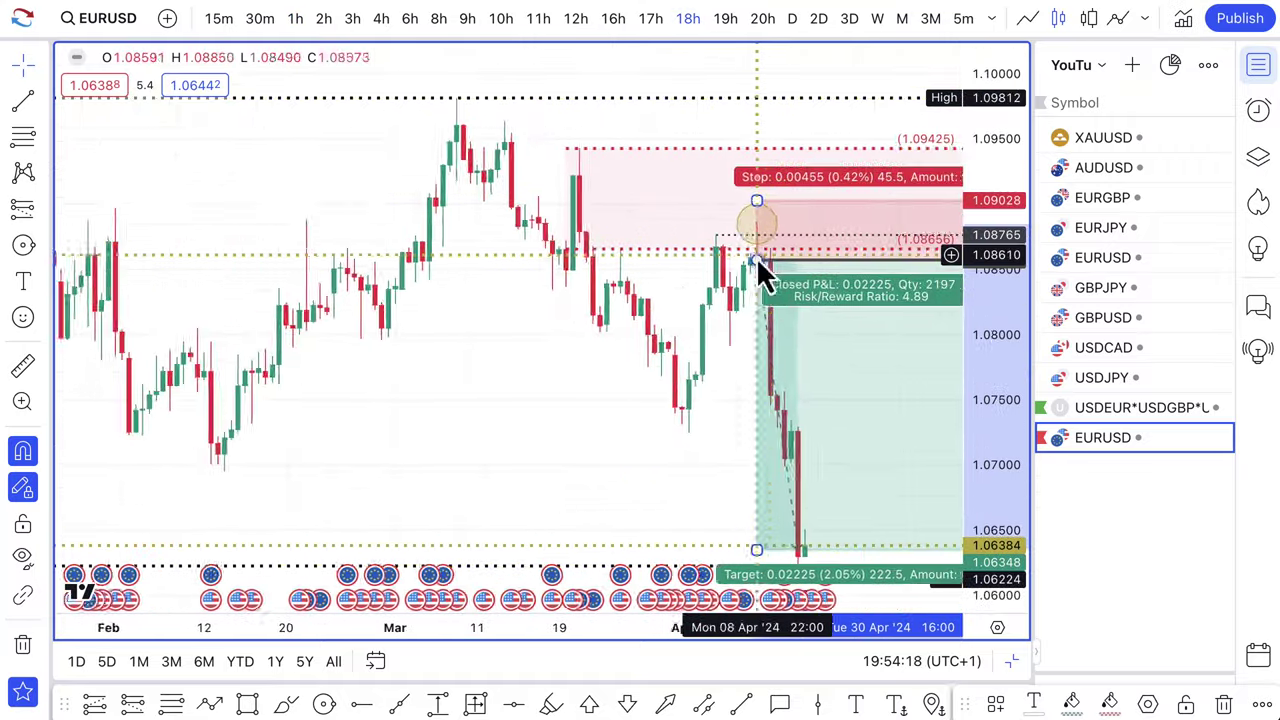
{"action": "scroll", "coordinate": [705, 313], "scroll_direction": "up", "scroll_amount": 3}
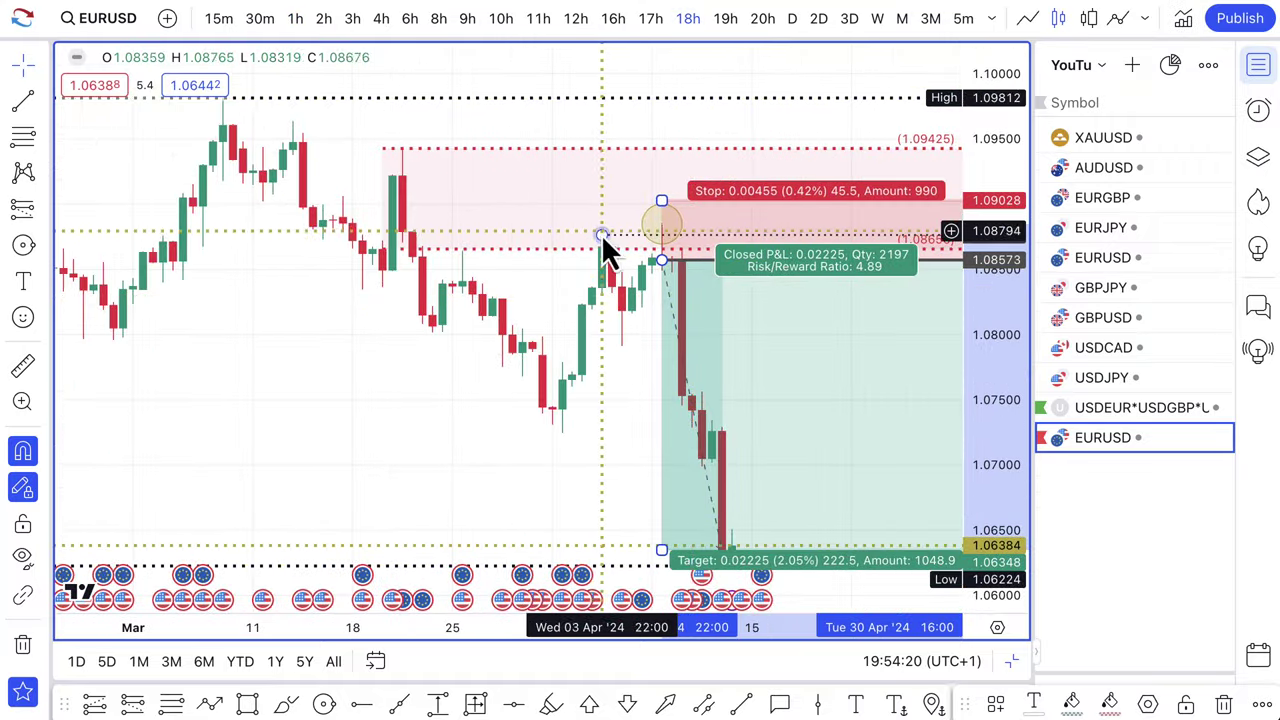
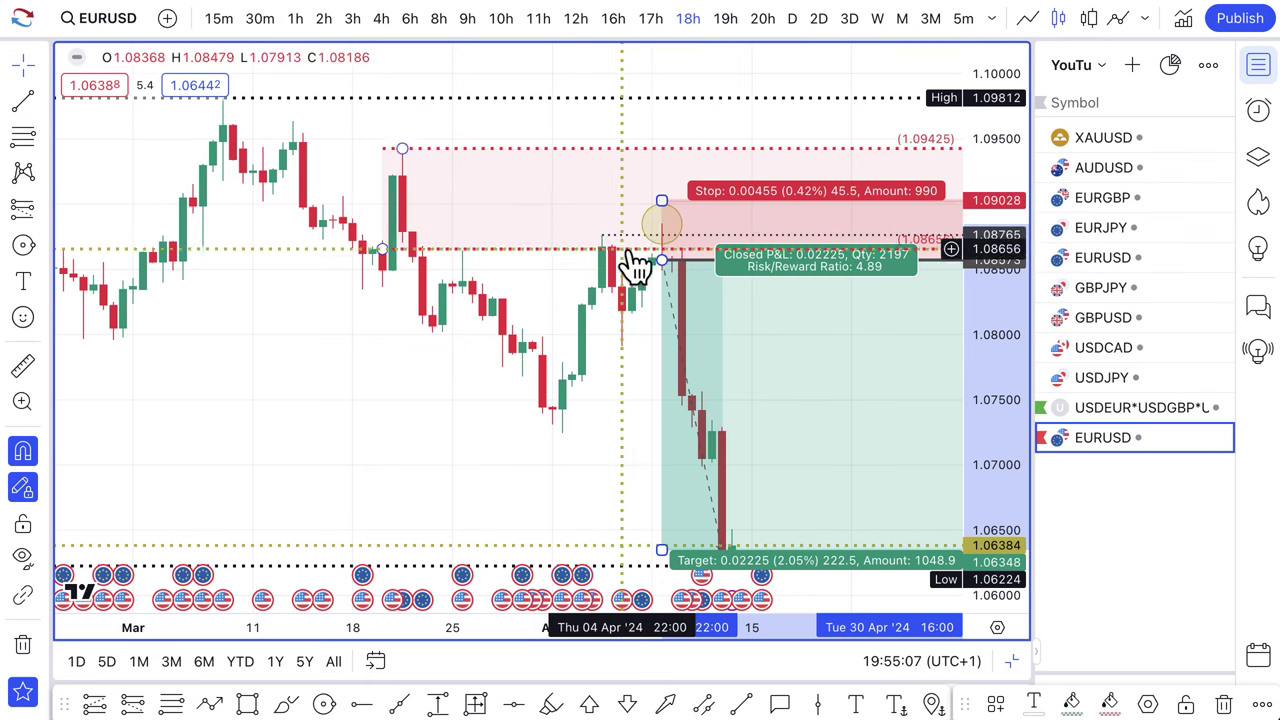
- Raise the EURUSD short position's profit target to 1.07698
{"action": "scroll", "coordinate": [662, 285], "scroll_direction": "up", "scroll_amount": 3}
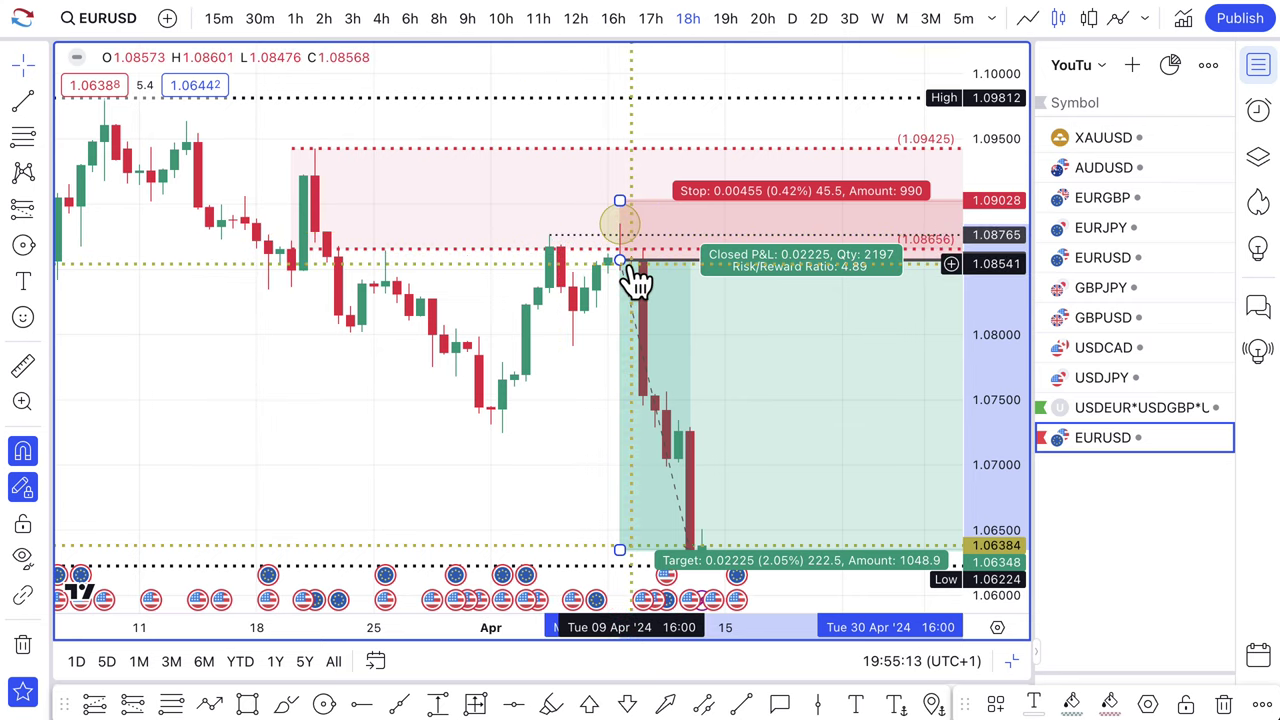
{"action": "scroll", "coordinate": [630, 290], "scroll_direction": "down", "scroll_amount": 3}
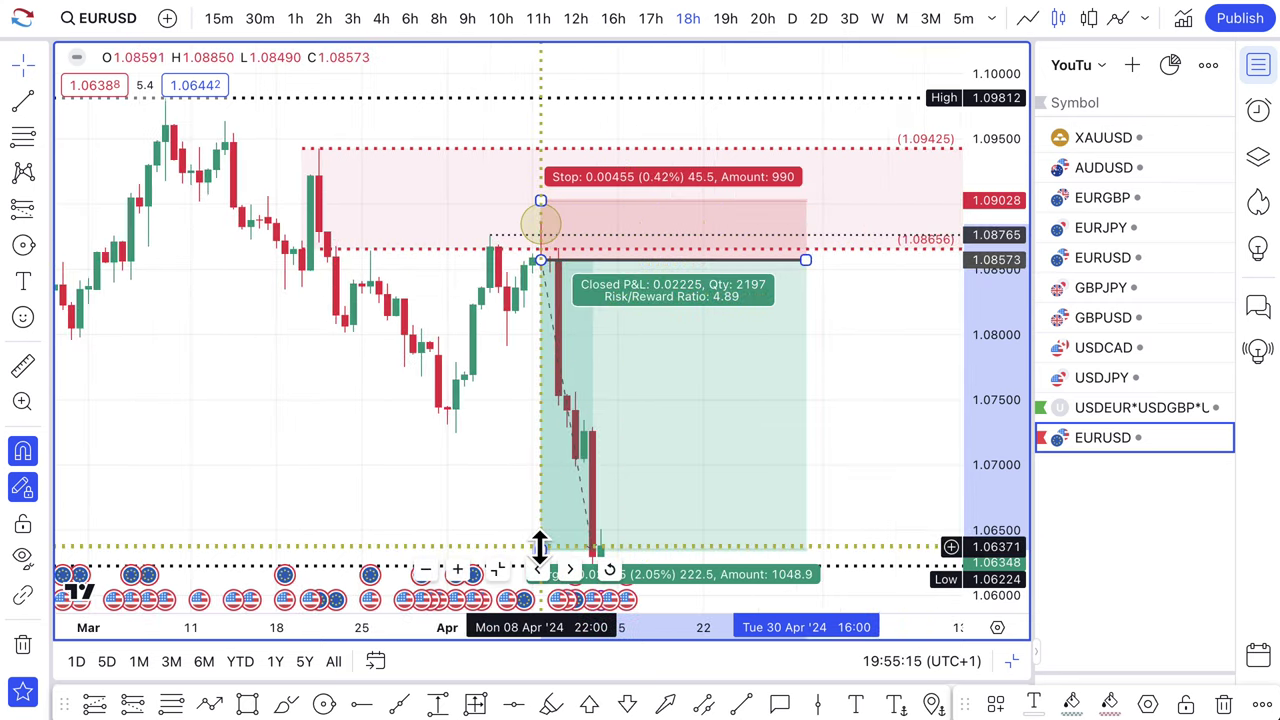
{"action": "left_click_drag", "start_coordinate": [537, 548], "coordinate": [540, 373]}
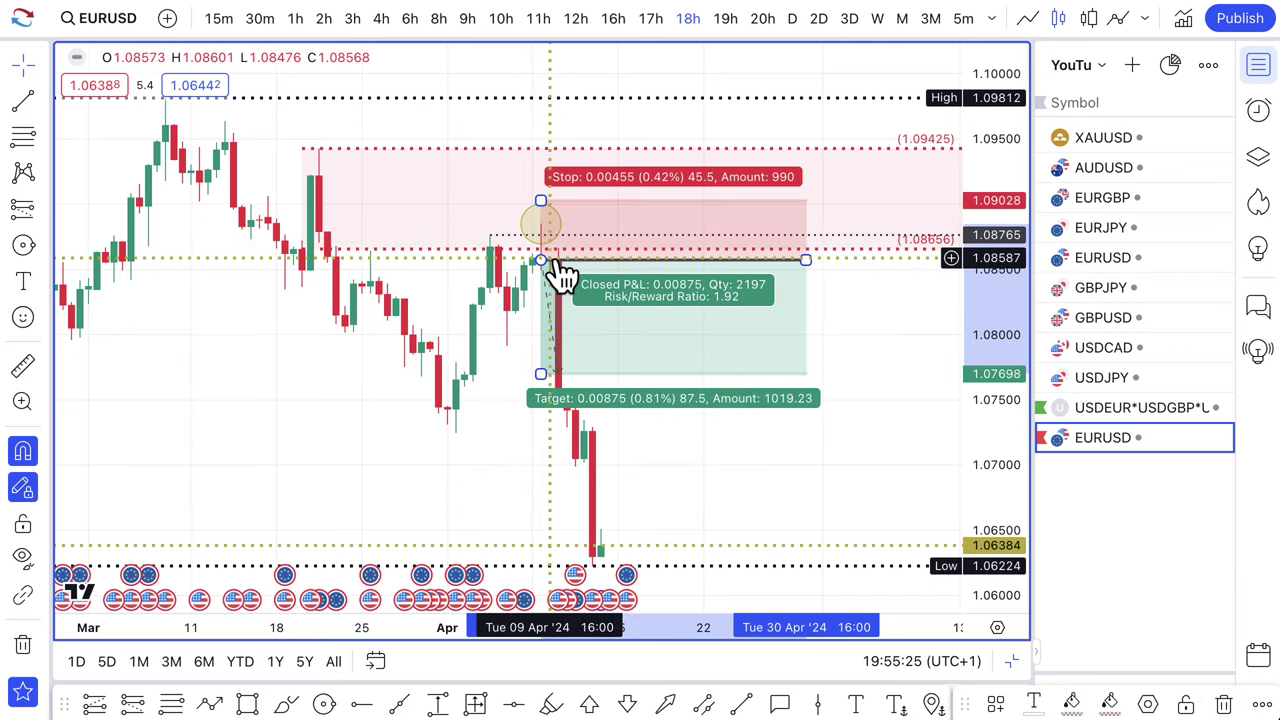
- Extend the EURUSD short position's profit target down to 1.06260, just above the recent low
{"action": "scroll", "coordinate": [548, 262], "scroll_direction": "up", "scroll_amount": 4}
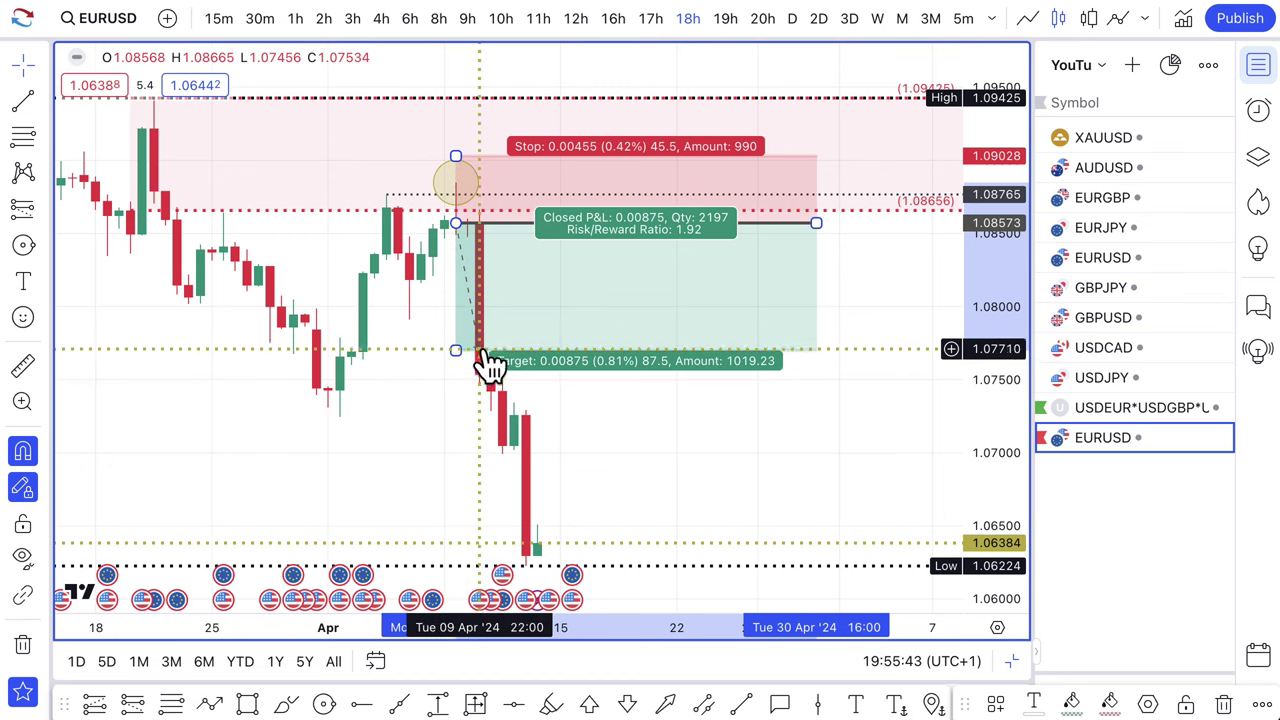
{"action": "left_click_drag", "start_coordinate": [455, 352], "coordinate": [455, 561]}
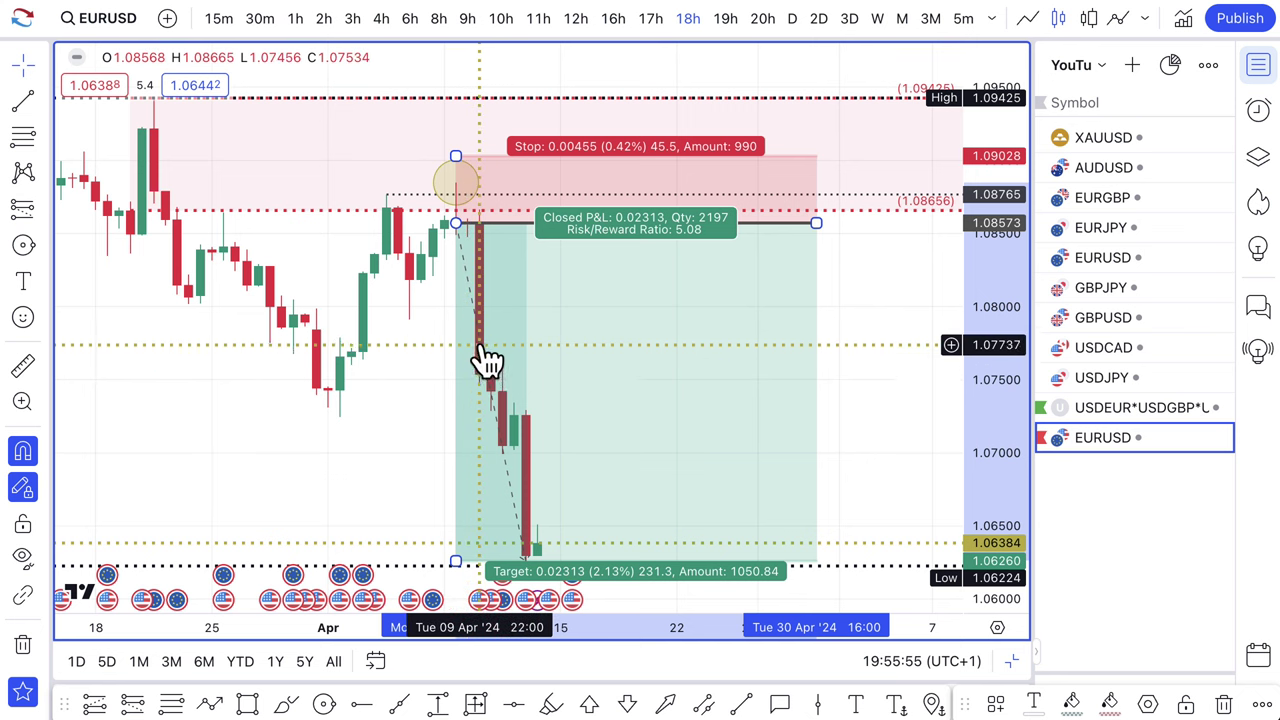
- Examine the short position within the wider EURUSD price history, back to the autumn 2023 lows
{"action": "scroll", "coordinate": [546, 531], "scroll_direction": "down", "scroll_amount": 3}
{"action": "scroll", "coordinate": [645, 540], "scroll_direction": "left", "scroll_amount": 2}
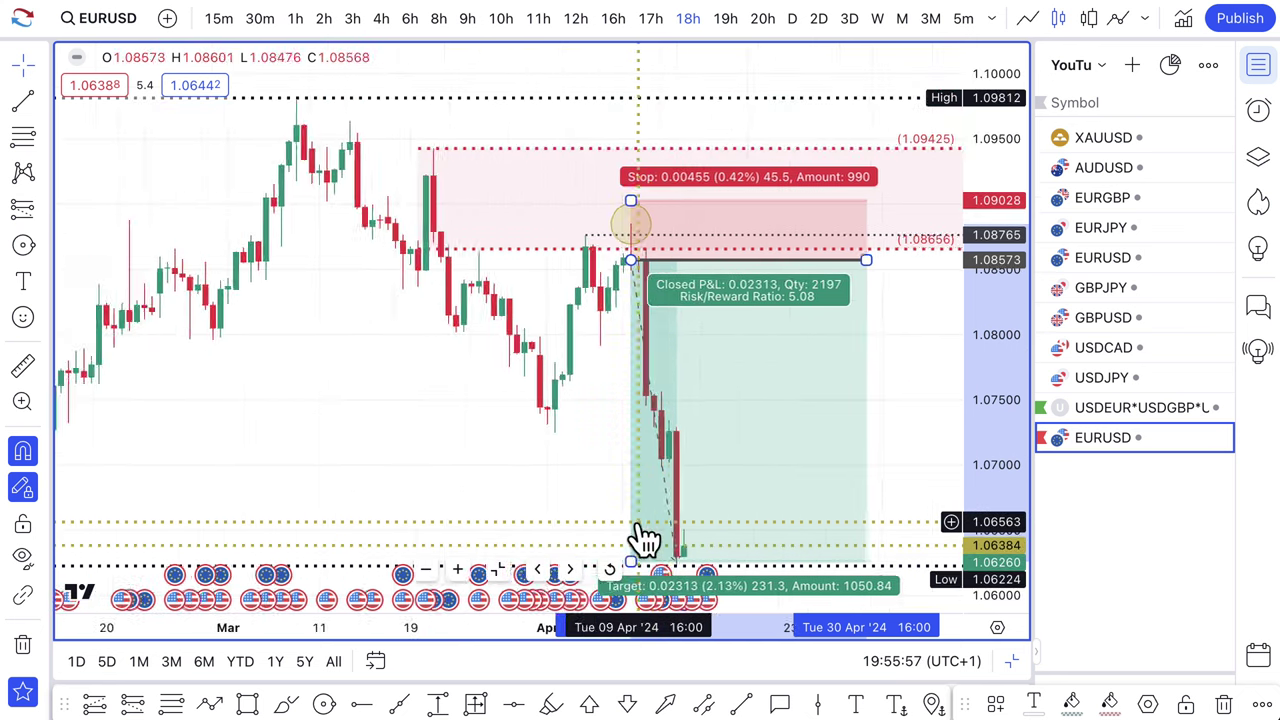
{"action": "scroll", "coordinate": [645, 540], "scroll_direction": "down", "scroll_amount": 1}
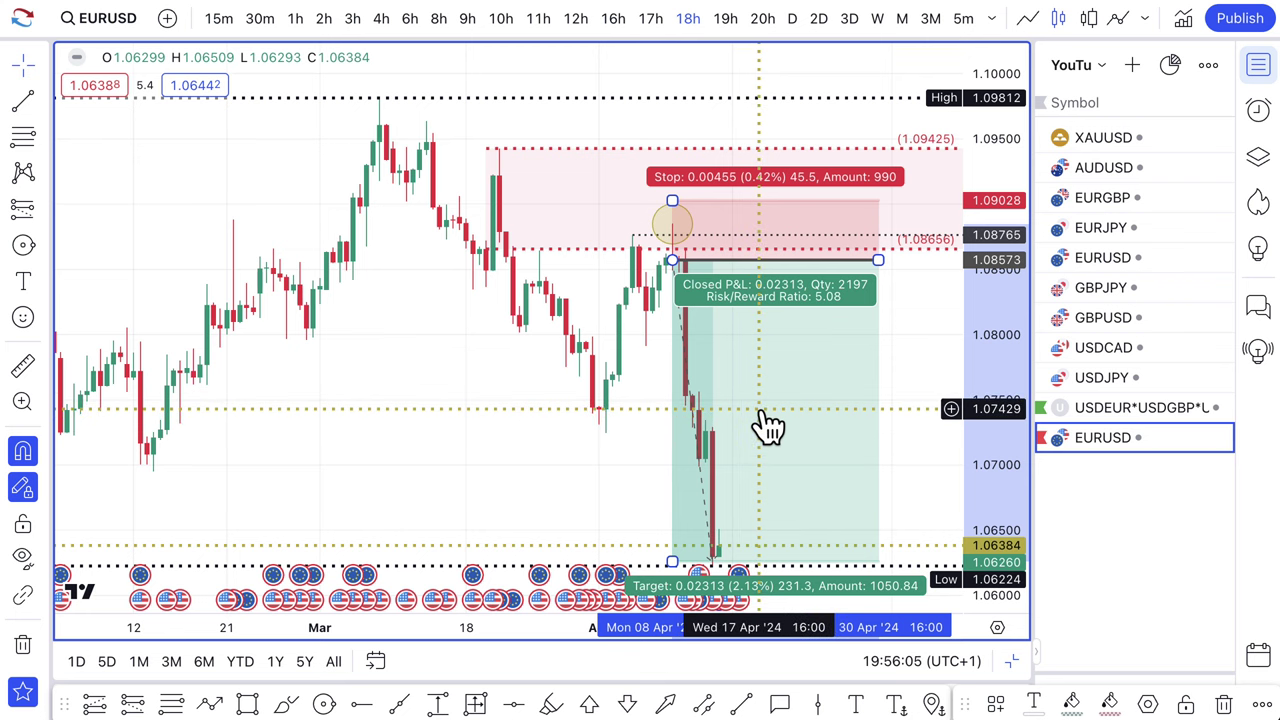
{"action": "scroll", "coordinate": [765, 428], "scroll_direction": "down", "scroll_amount": 5}
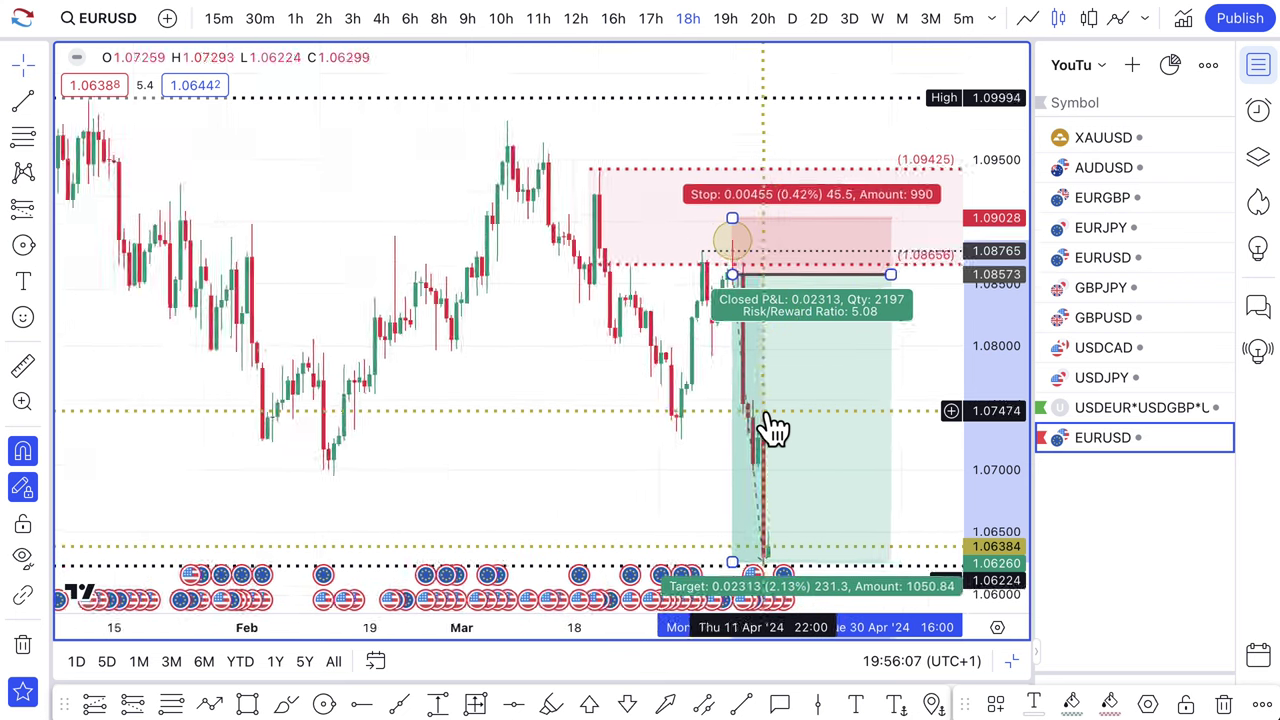
{"action": "scroll", "coordinate": [766, 486], "scroll_direction": "down", "scroll_amount": 5}
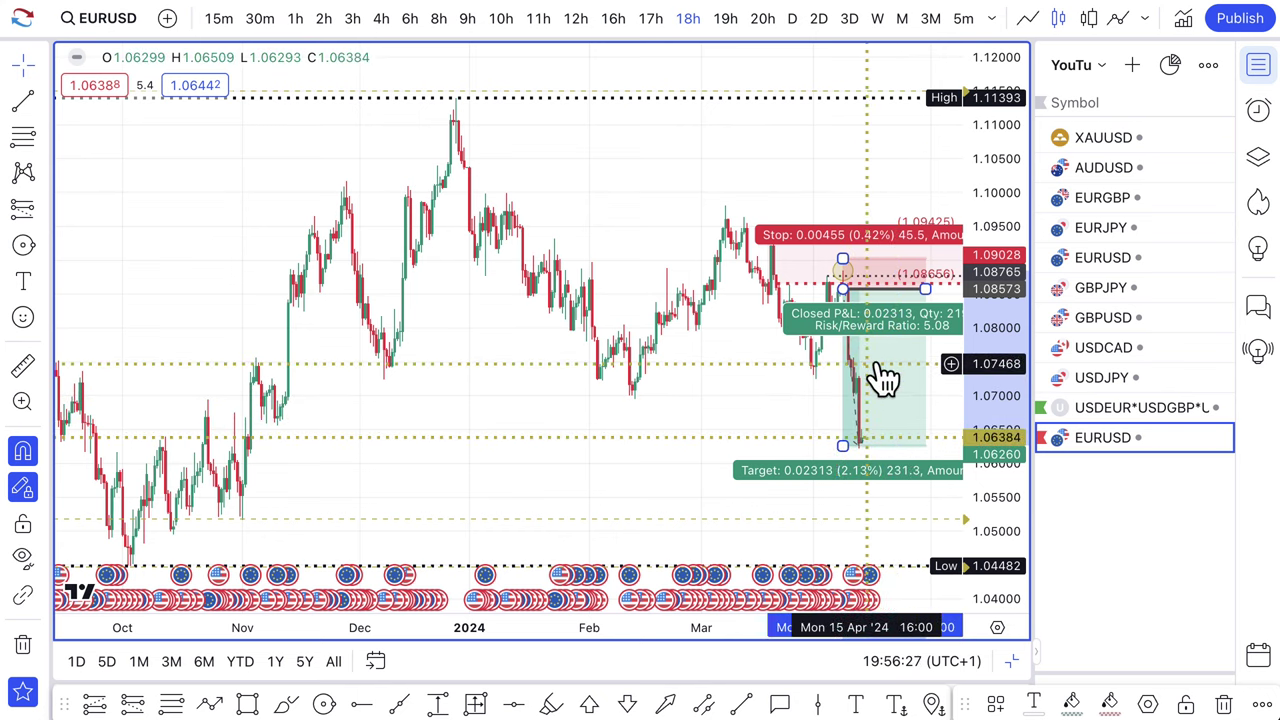
{"action": "scroll", "coordinate": [852, 300], "scroll_direction": "up", "scroll_amount": 5}
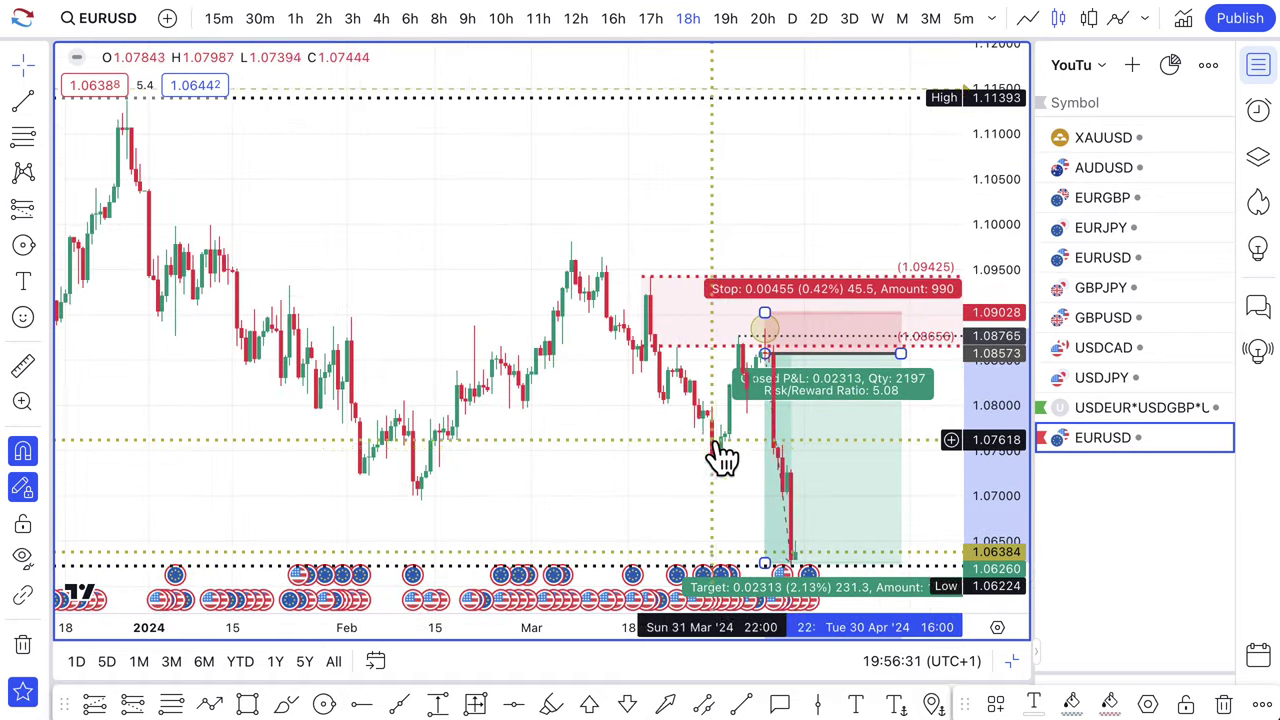
{"action": "scroll", "coordinate": [726, 440], "scroll_direction": "down", "scroll_amount": 2}
{"action": "scroll", "coordinate": [726, 440], "scroll_direction": "down", "scroll_amount": 5}
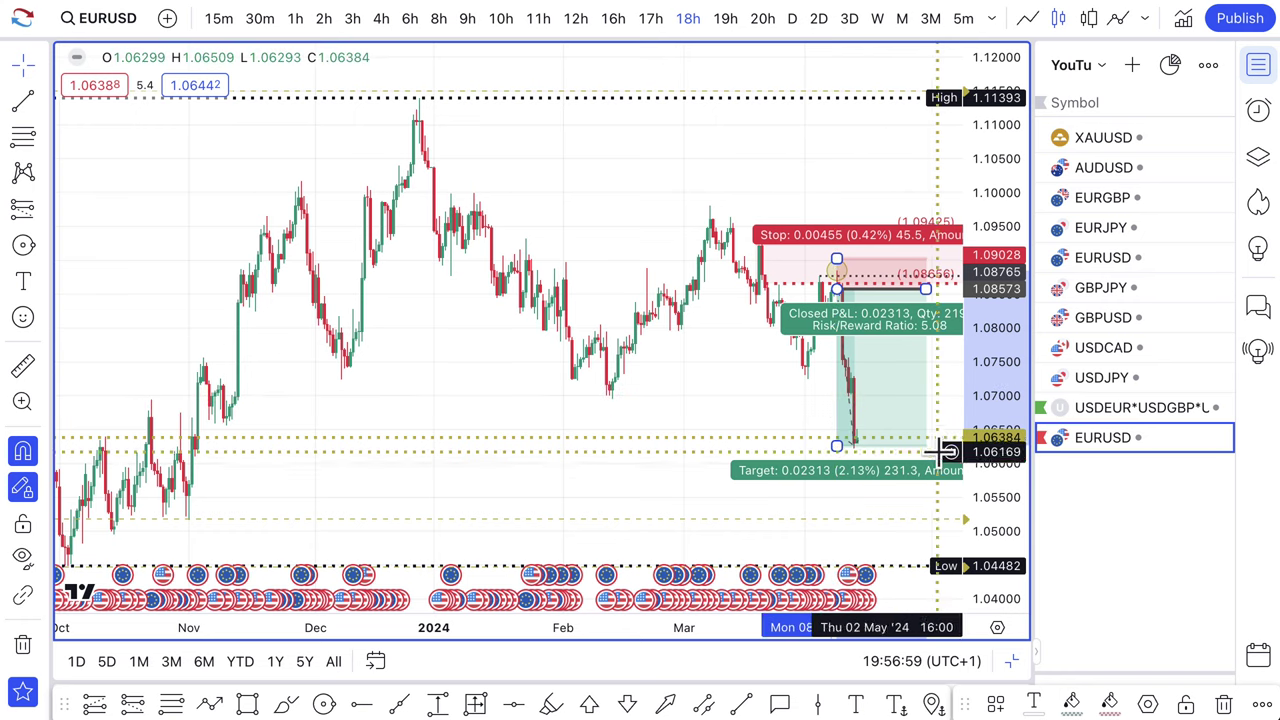
{"action": "scroll", "coordinate": [850, 360], "scroll_direction": "up", "scroll_amount": 5}
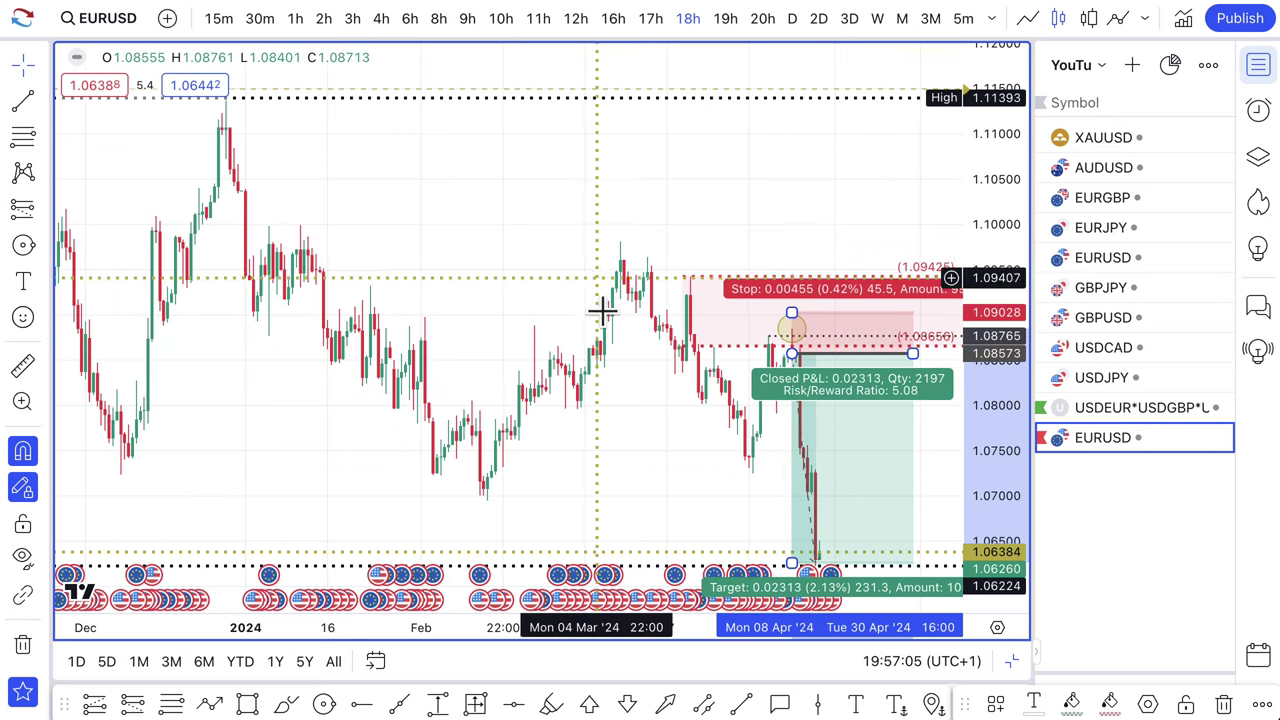
- Open the USDEUR*USDGBP dollar basket chart and examine its daily uptrend against the marked demand zones
{"action": "left_click", "coordinate": [1133, 411]}
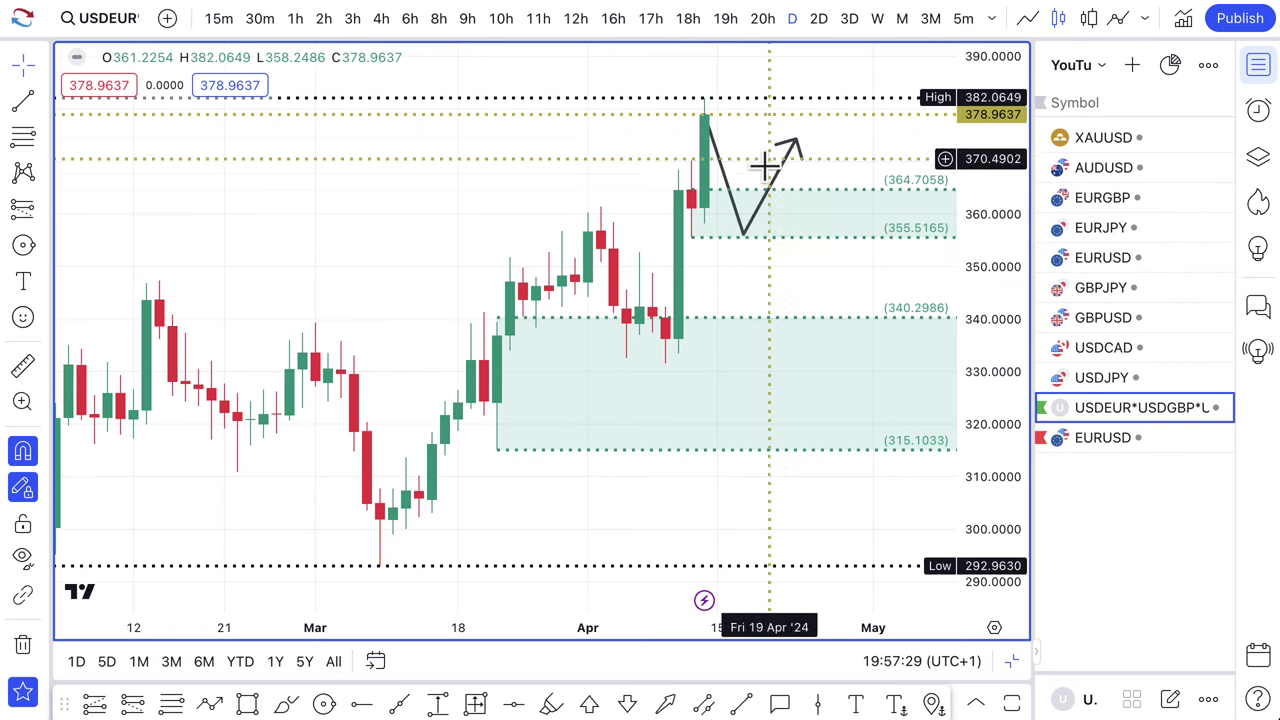
{"action": "scroll", "coordinate": [730, 200], "scroll_direction": "down", "scroll_amount": 5}
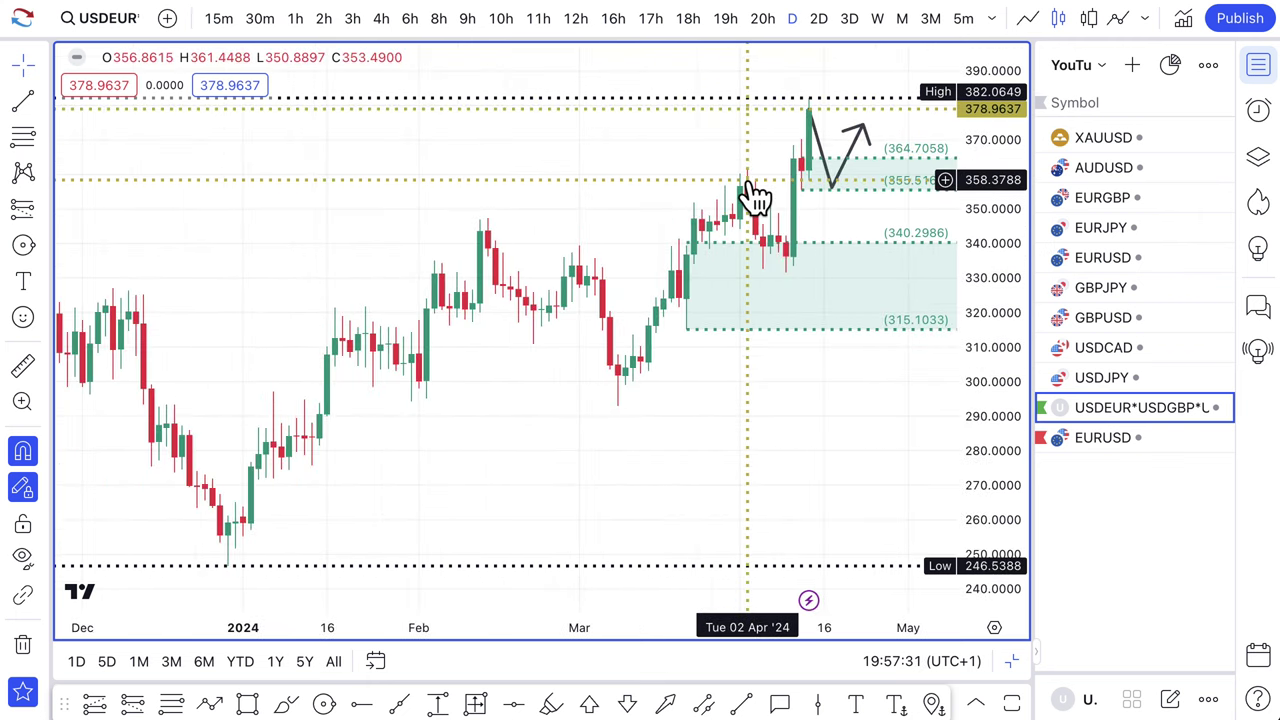
{"action": "scroll", "coordinate": [750, 190], "scroll_direction": "down", "scroll_amount": 4}
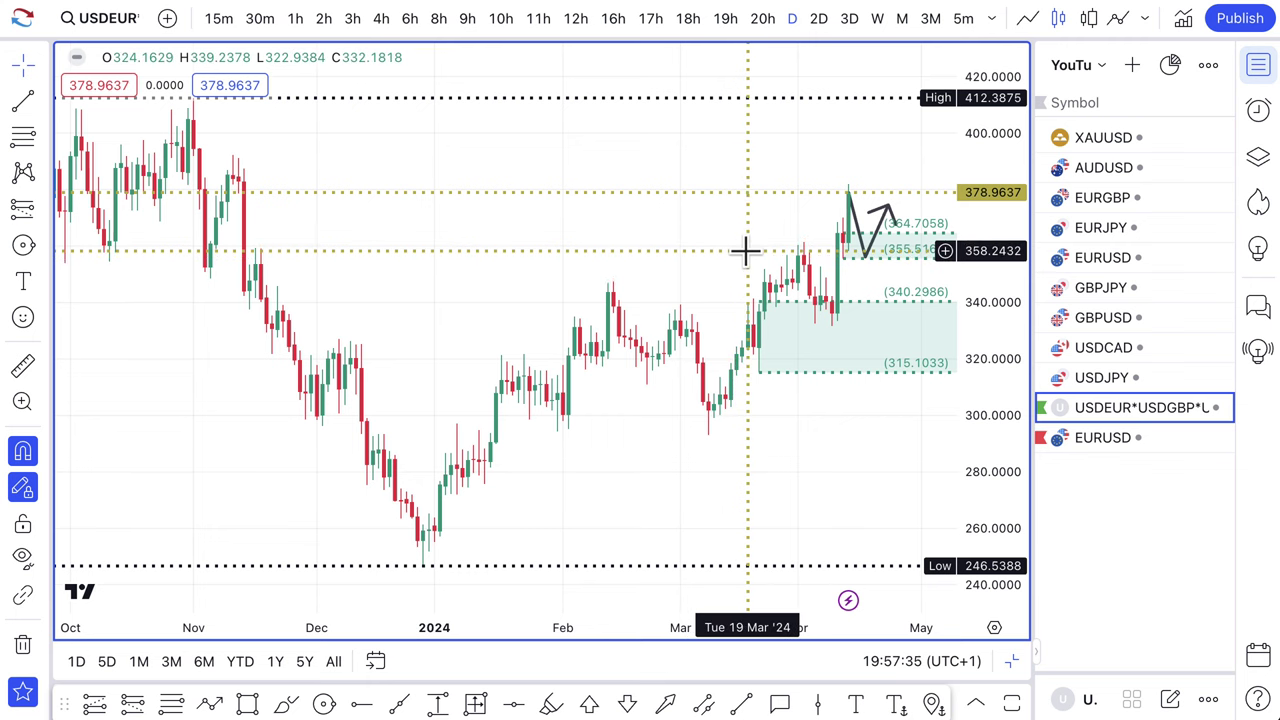
{"action": "scroll", "coordinate": [746, 250], "scroll_direction": "up", "scroll_amount": 5}
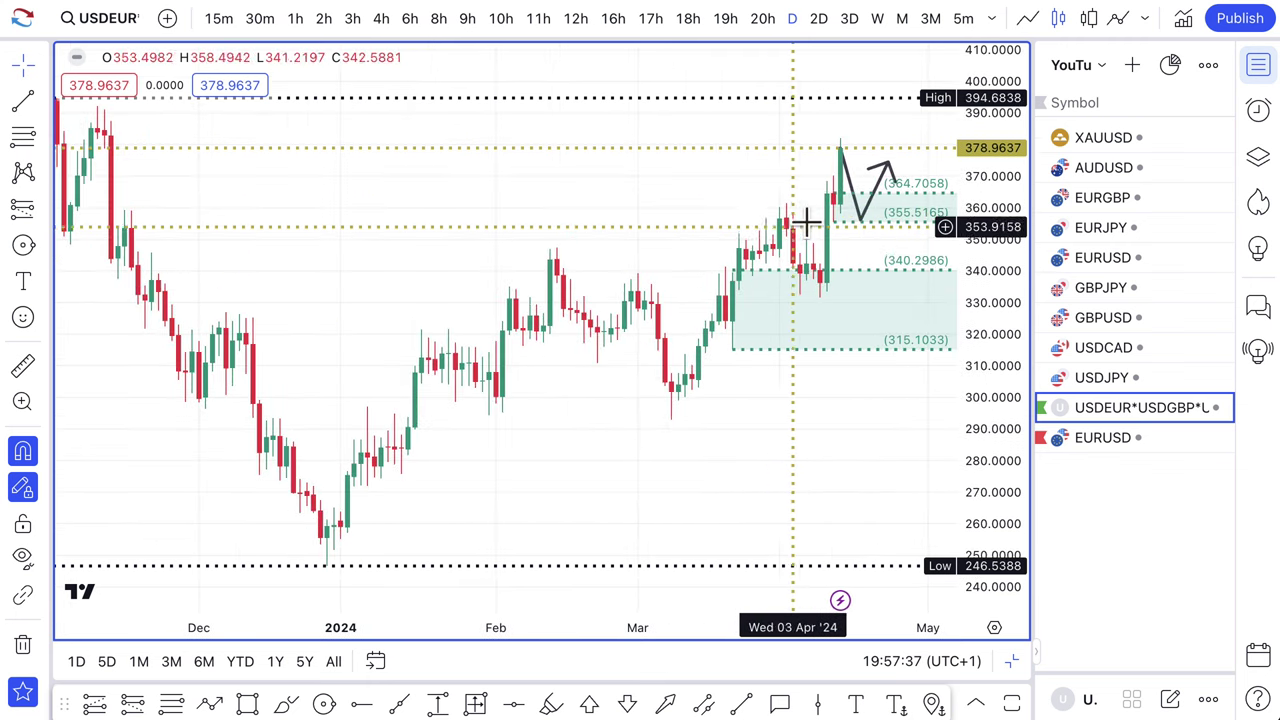
{"action": "scroll", "coordinate": [851, 220], "scroll_direction": "up", "scroll_amount": 3}
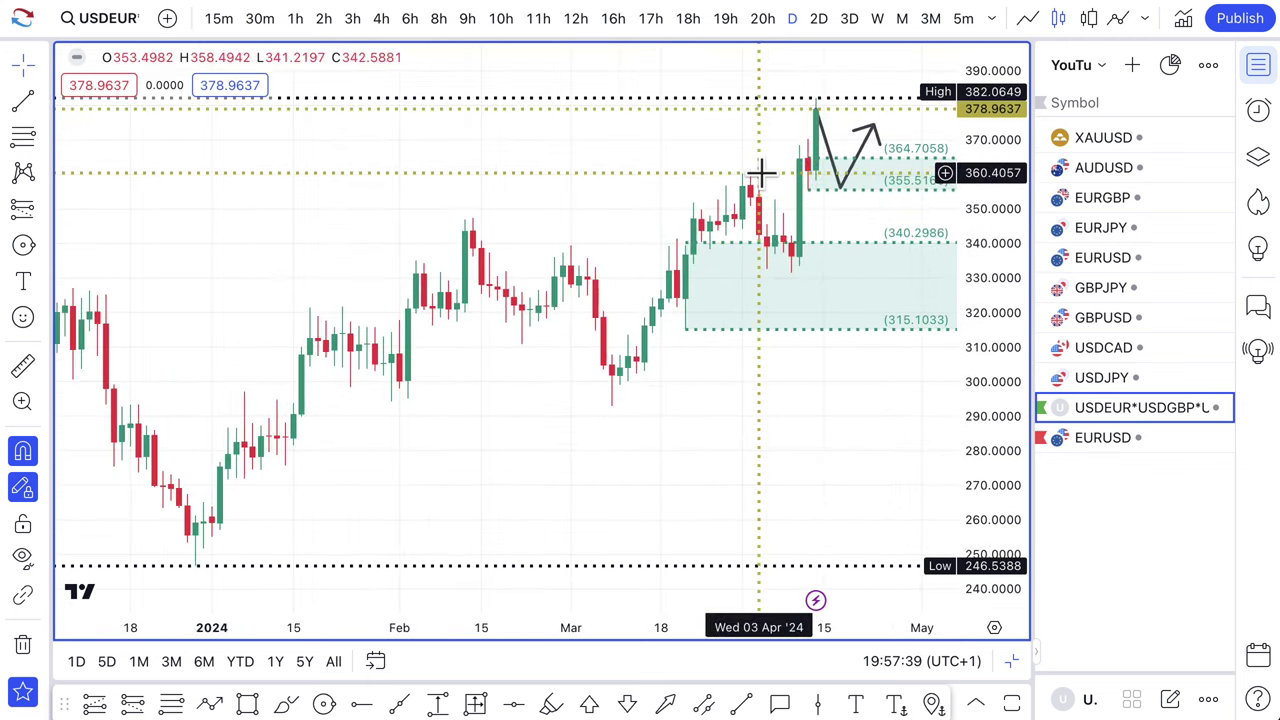
{"action": "scroll", "coordinate": [692, 215], "scroll_direction": "up", "scroll_amount": 4}
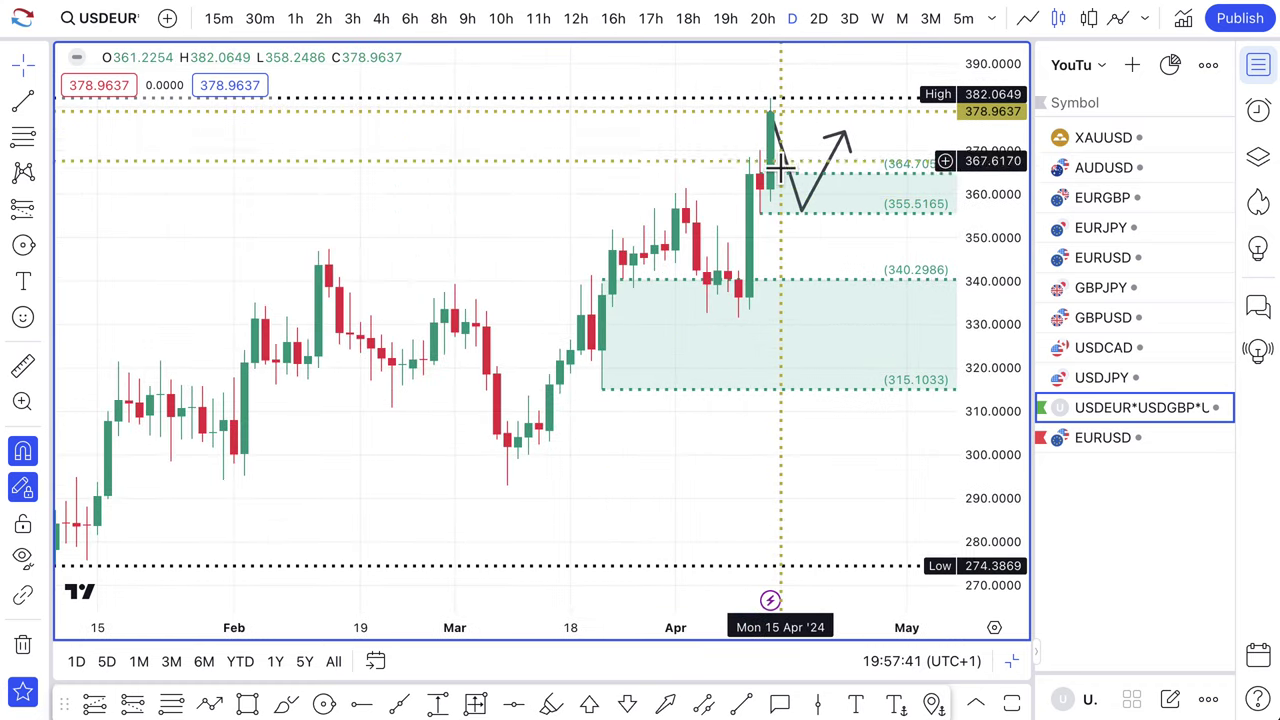
- Reshape the projected path arrow so its low sits inside the 364.7058–355.5165 zone and its tip ends just above the 382.0649 high
{"action": "left_click", "coordinate": [802, 212]}
{"action": "left_click_drag", "start_coordinate": [800, 198], "coordinate": [800, 207]}
{"action": "left_click_drag", "start_coordinate": [844, 134], "coordinate": [854, 96]}
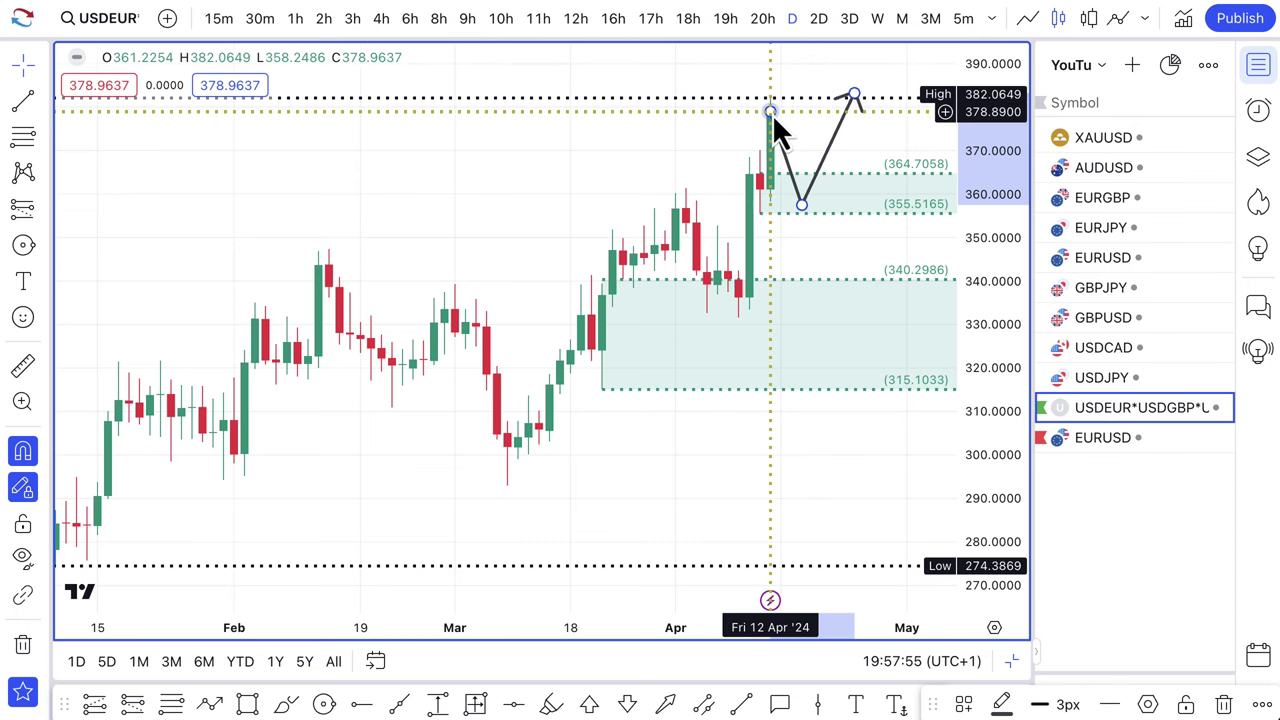
{"action": "left_click_drag", "start_coordinate": [803, 210], "coordinate": [791, 201]}
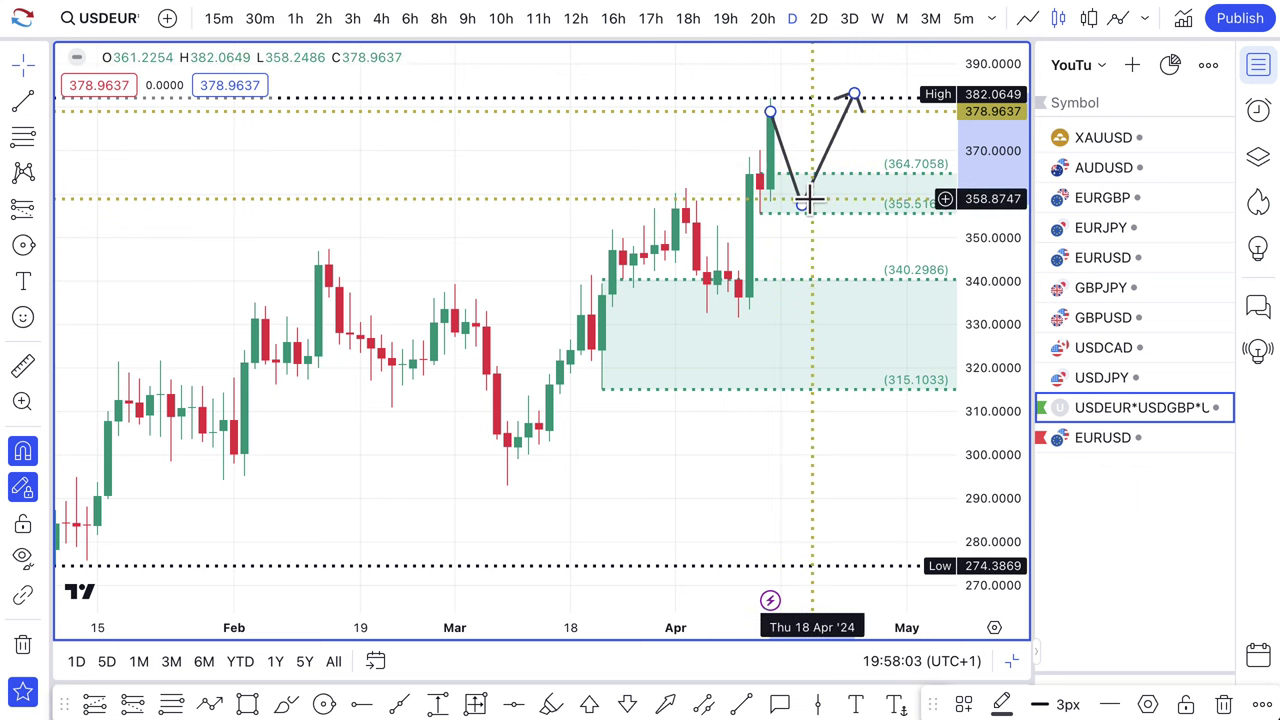
- Lower the projected path arrow's low point to the bottom edge of the 364.7058–355.5165 demand zone
{"action": "mouse_move", "coordinate": [801, 207]}
{"action": "left_mouse_down"}
{"action": "mouse_move", "coordinate": [807, 312]}
{"action": "mouse_move", "coordinate": [812, 221]}
{"action": "left_mouse_up"}
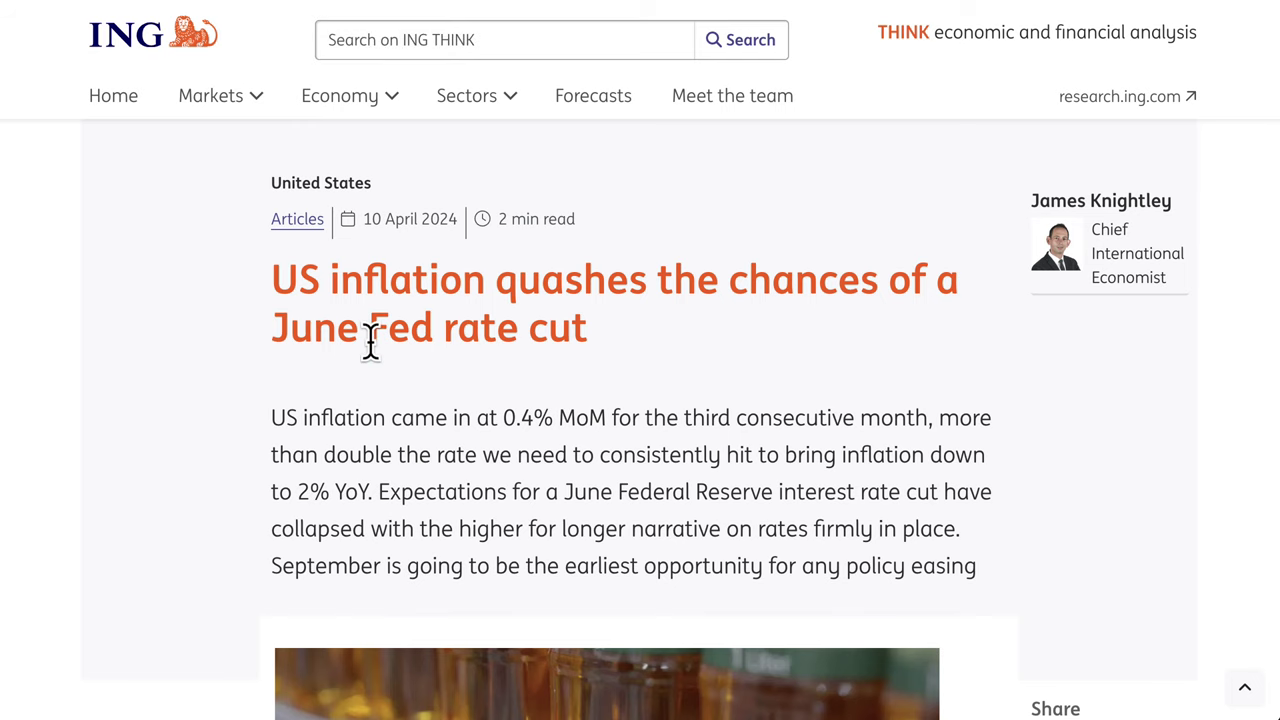
- Read the ING article on US inflation and the June Fed rate cut, highlighting the headline and the opening paragraph
{"action": "scroll", "coordinate": [371, 340], "scroll_direction": "down", "scroll_amount": 1}
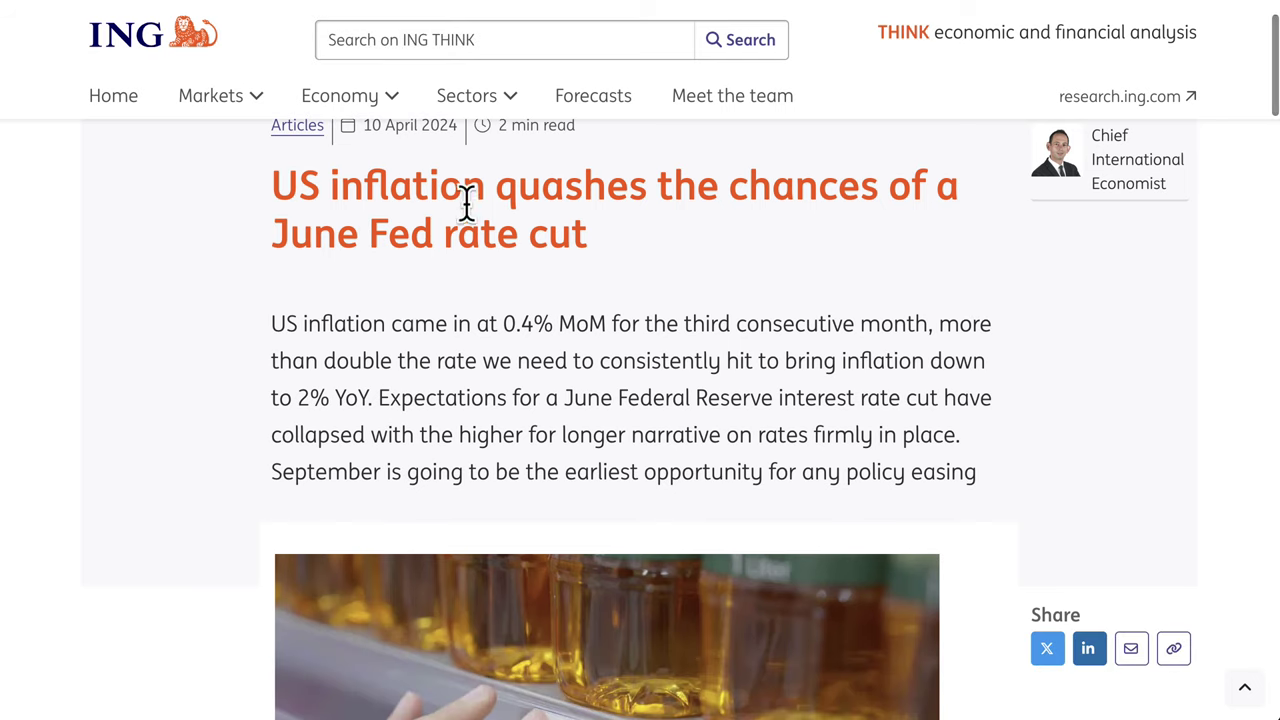
{"action": "left_click_drag", "start_coordinate": [487, 187], "coordinate": [637, 245]}
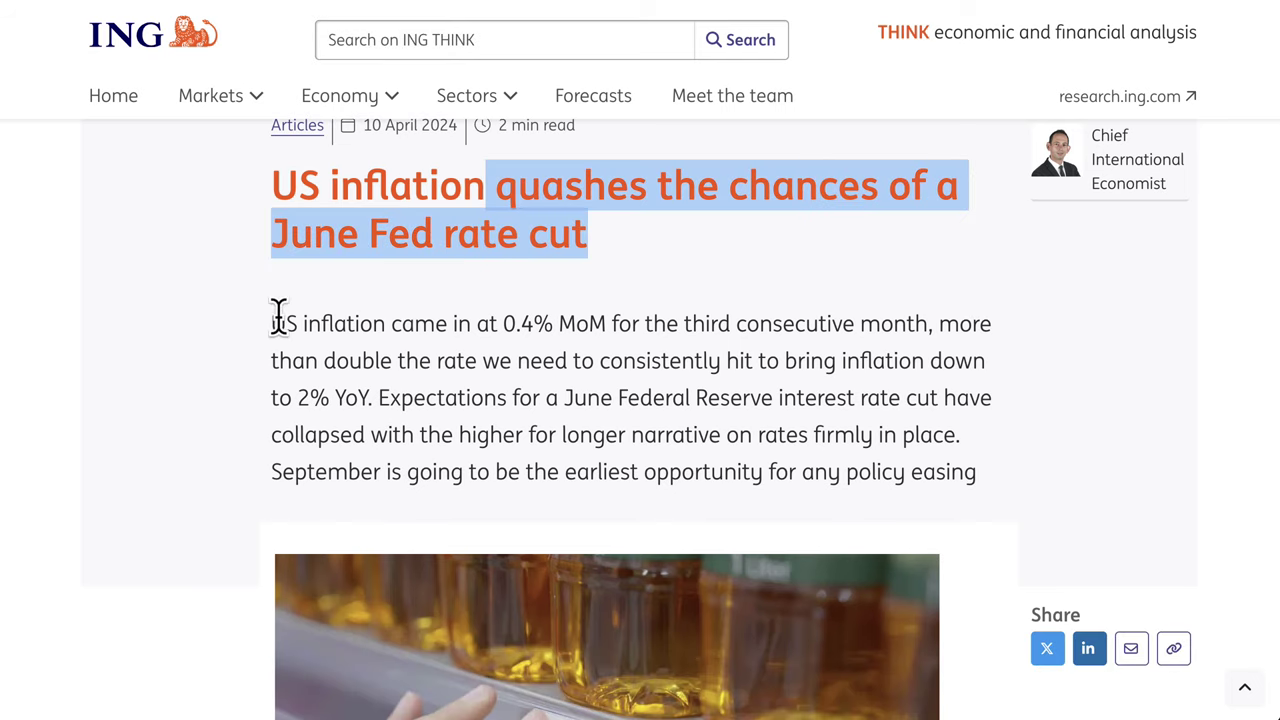
{"action": "left_click_drag", "start_coordinate": [279, 318], "coordinate": [469, 325]}
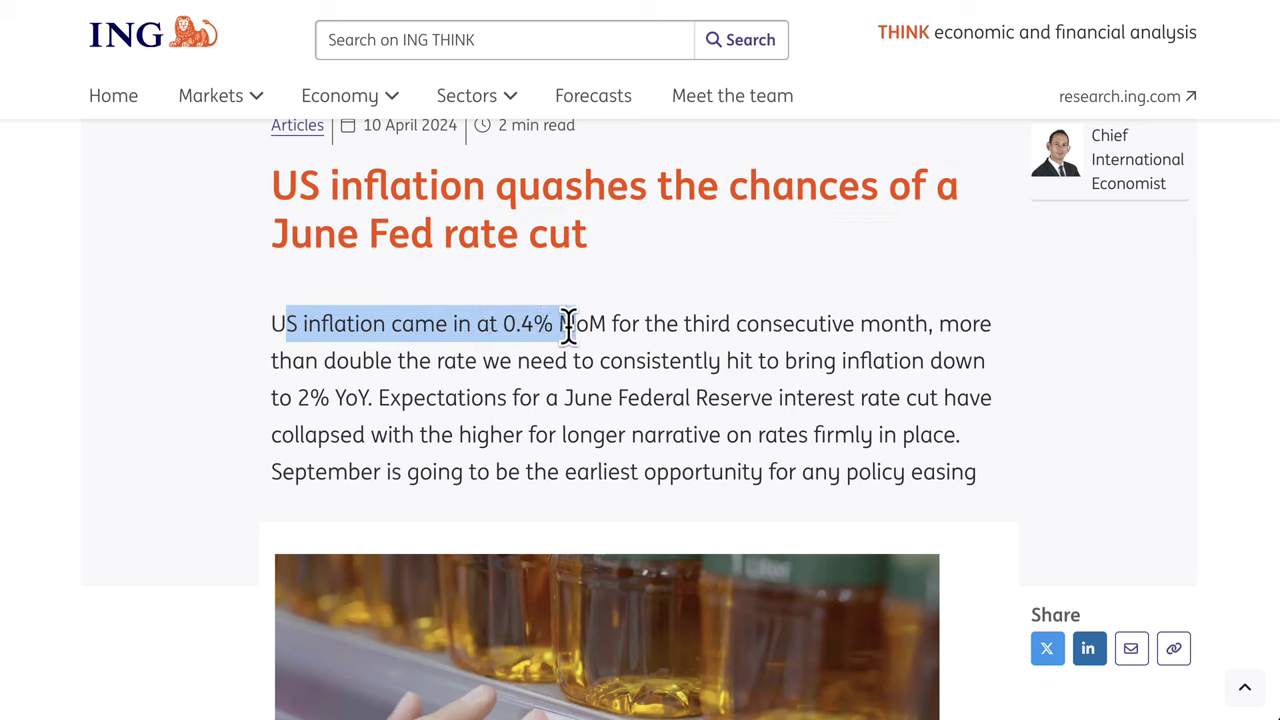
{"action": "left_click_drag", "start_coordinate": [593, 325], "coordinate": [337, 400]}
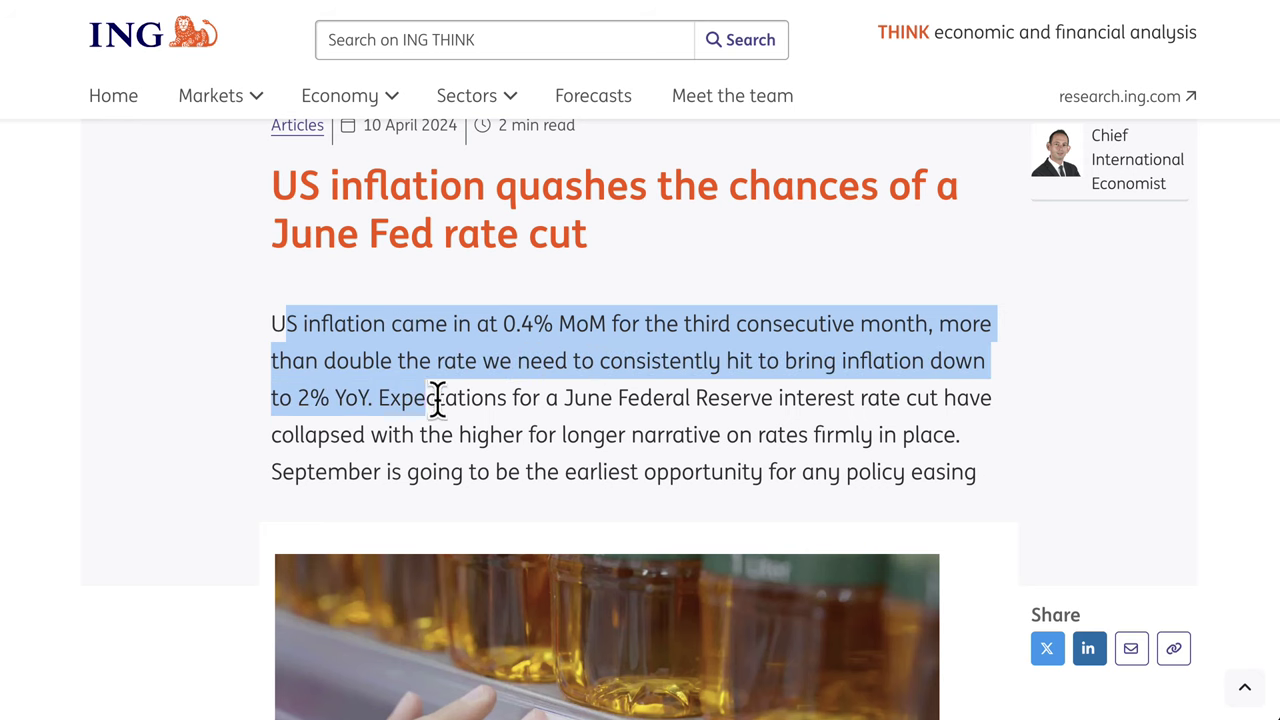
{"action": "left_click_drag", "start_coordinate": [437, 397], "coordinate": [551, 399]}
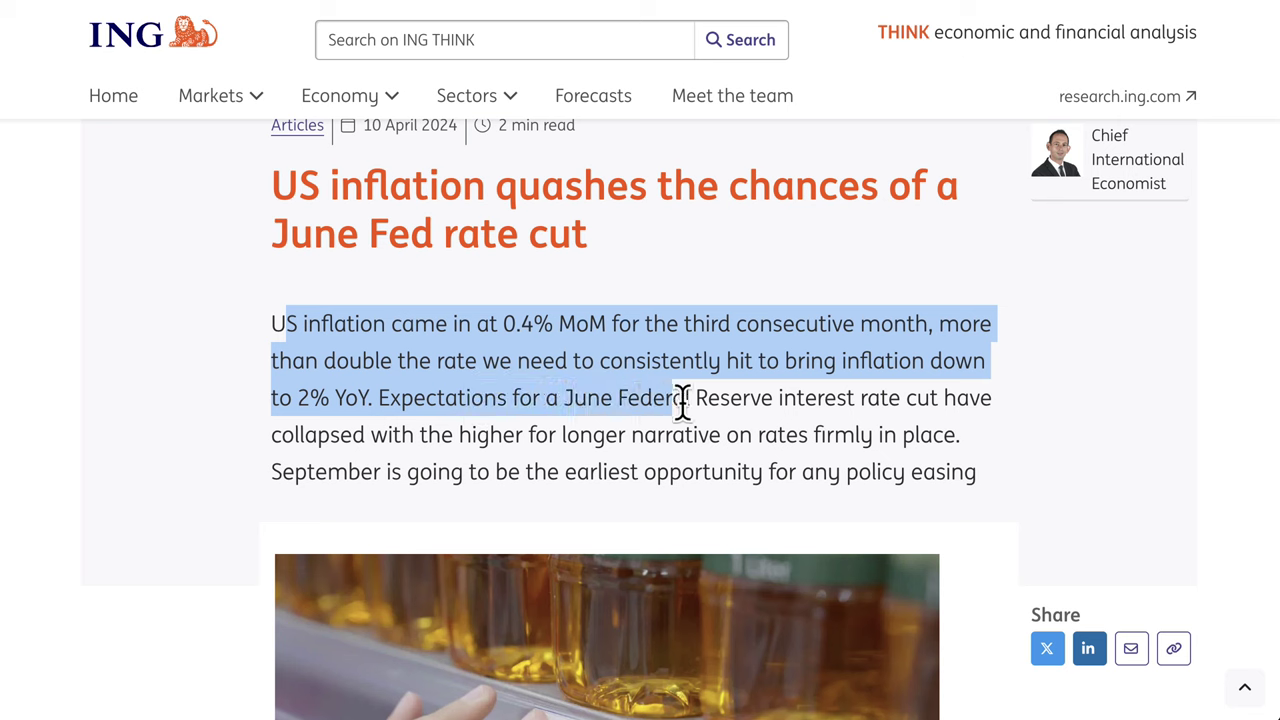
{"action": "left_click_drag", "start_coordinate": [761, 405], "coordinate": [472, 440]}
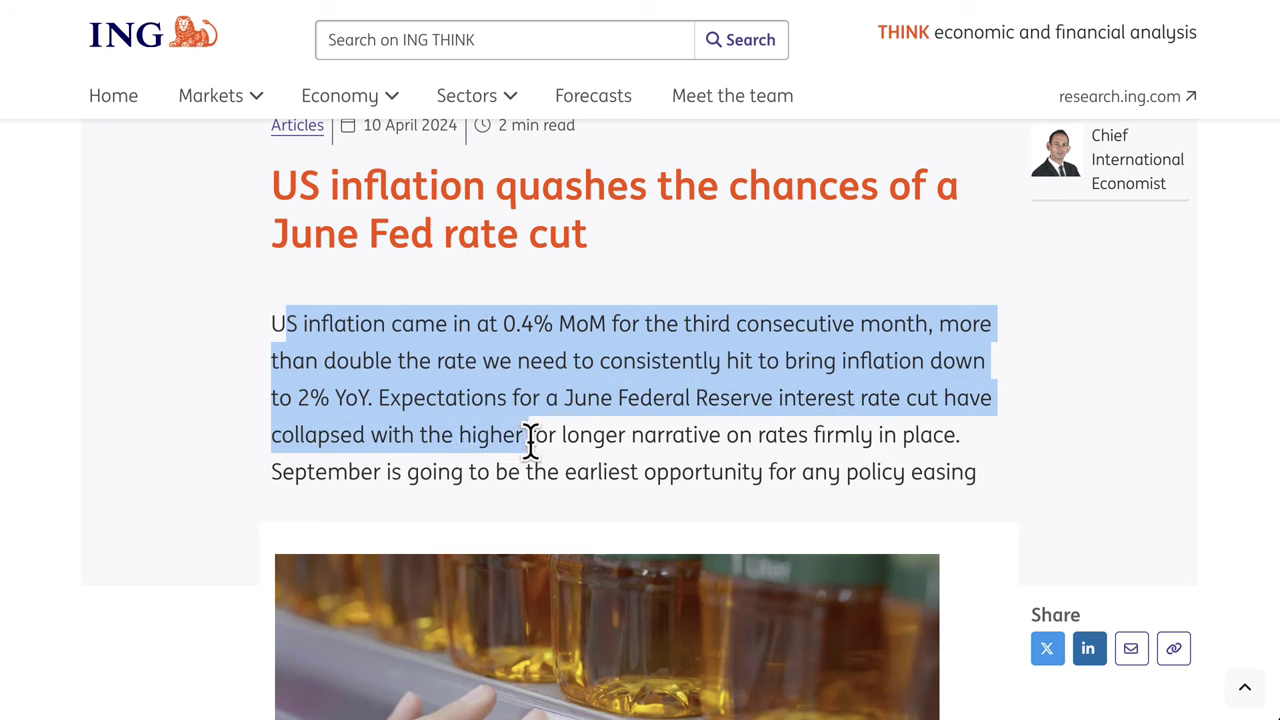
{"action": "left_click_drag", "start_coordinate": [582, 447], "coordinate": [687, 445]}
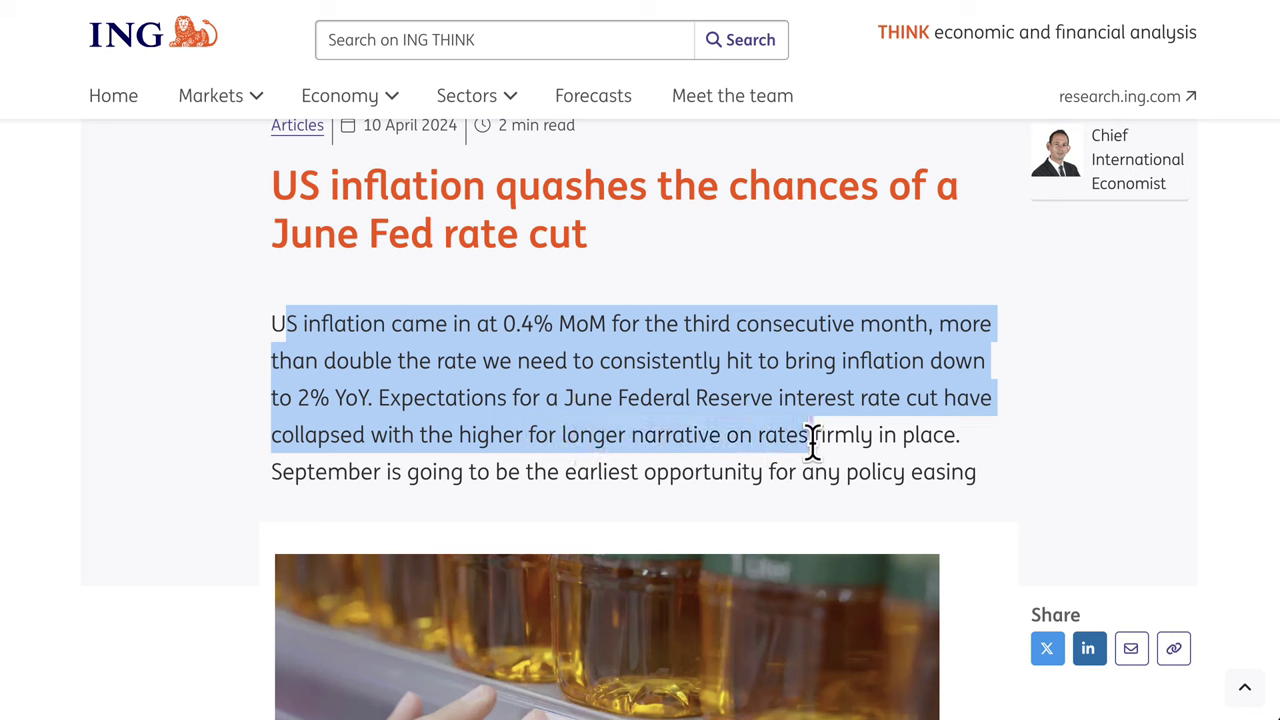
{"action": "left_click_drag", "start_coordinate": [950, 455], "coordinate": [871, 480]}
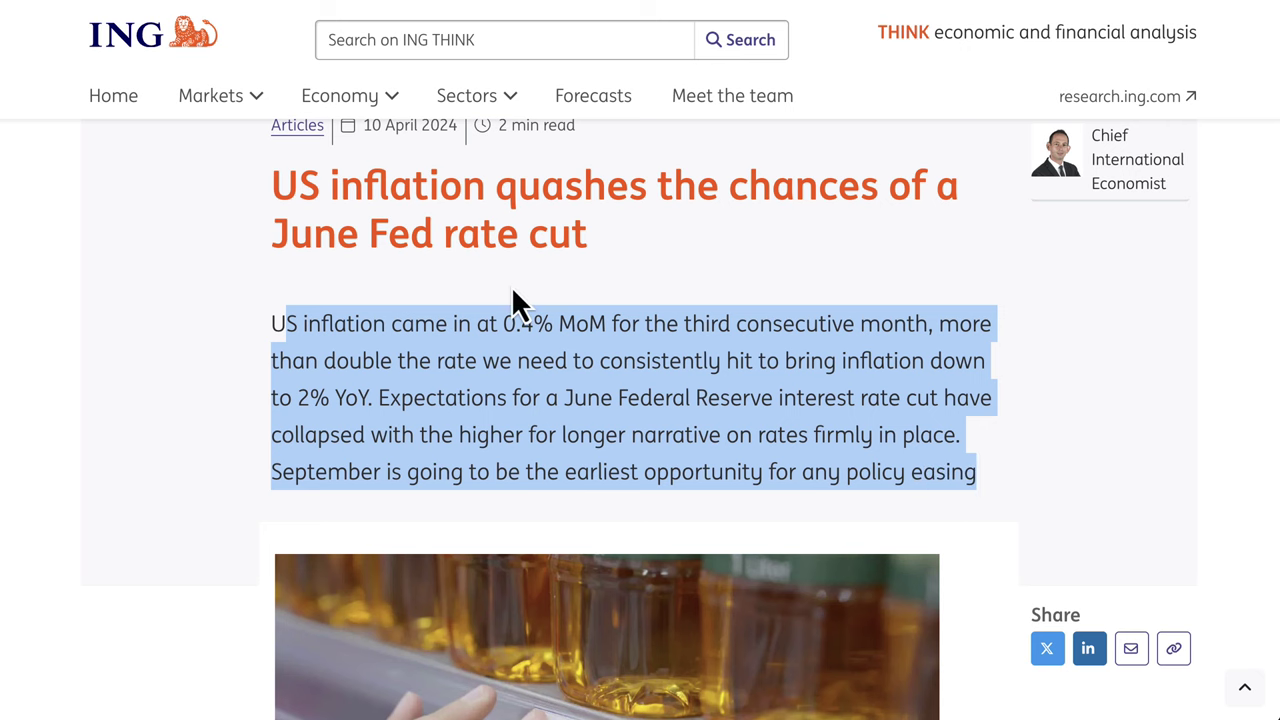
{"action": "scroll", "coordinate": [663, 290], "scroll_direction": "up", "scroll_amount": 1}
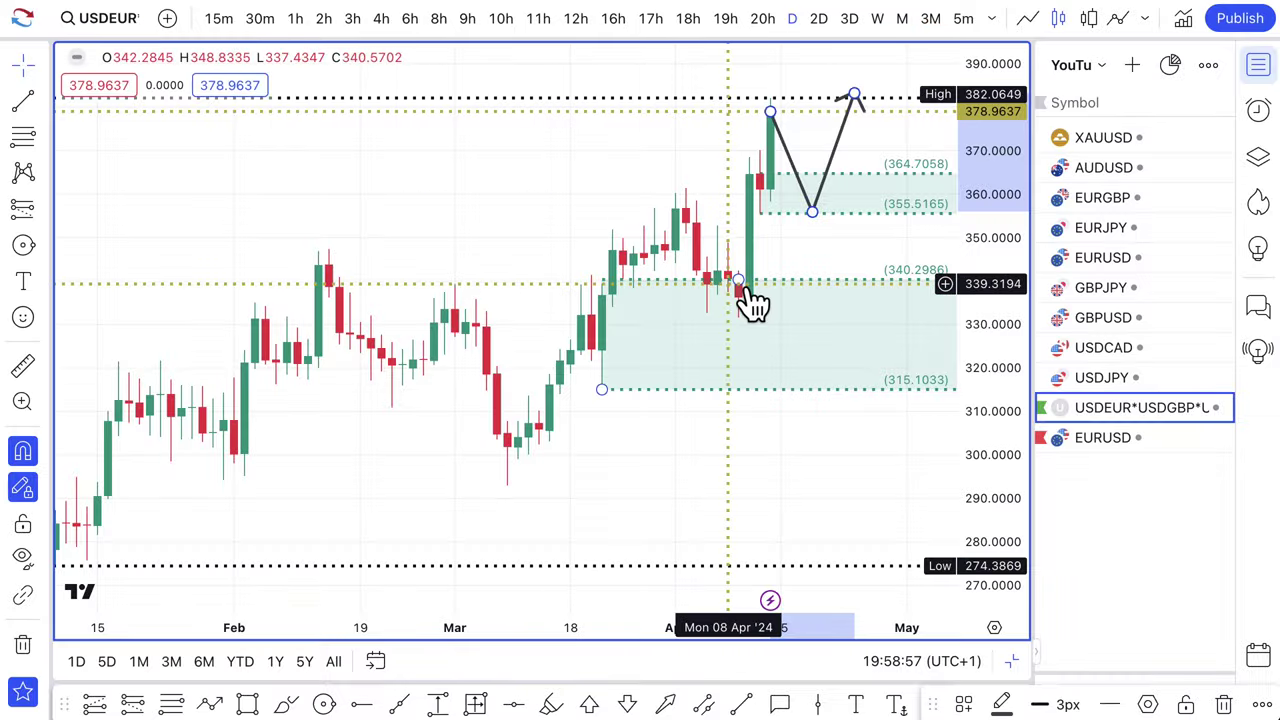
- Draw a rectangle from about 359.83 to 356.06 on the dollar basket chart and apply the S/R drawing template to it
{"action": "scroll", "coordinate": [695, 290], "scroll_direction": "down", "scroll_amount": 2}
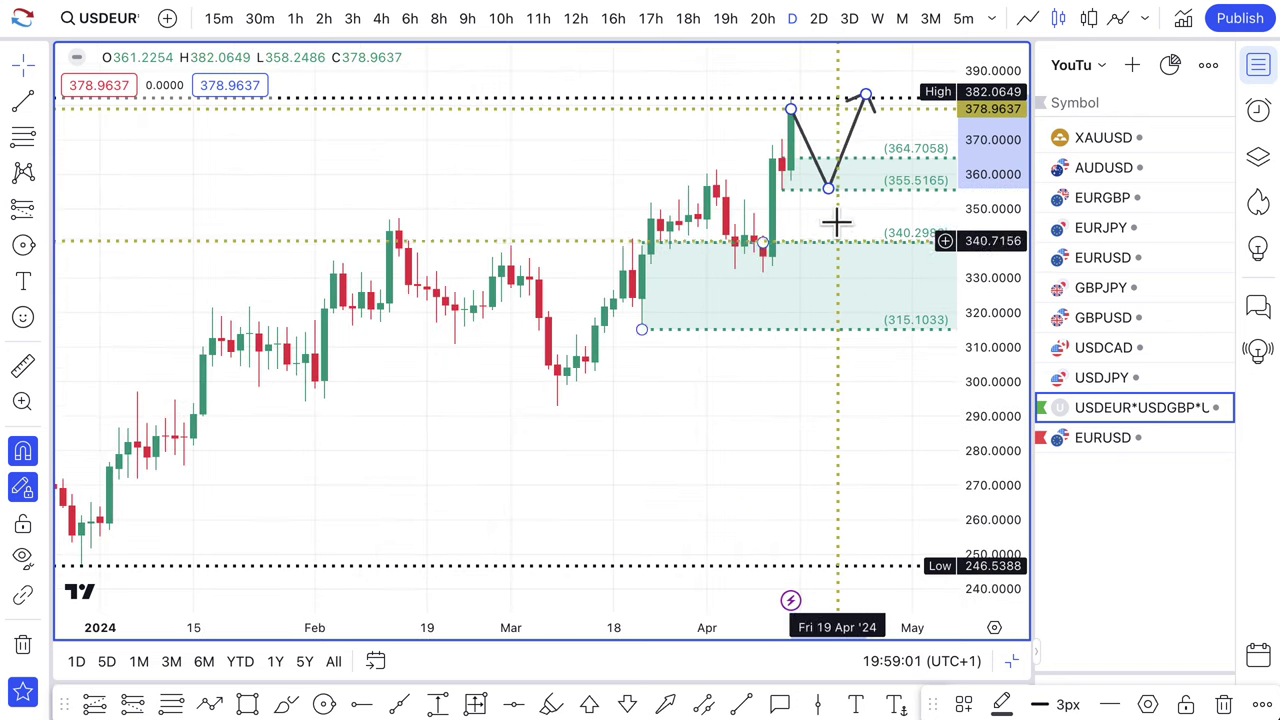
{"action": "left_click", "coordinate": [826, 192]}
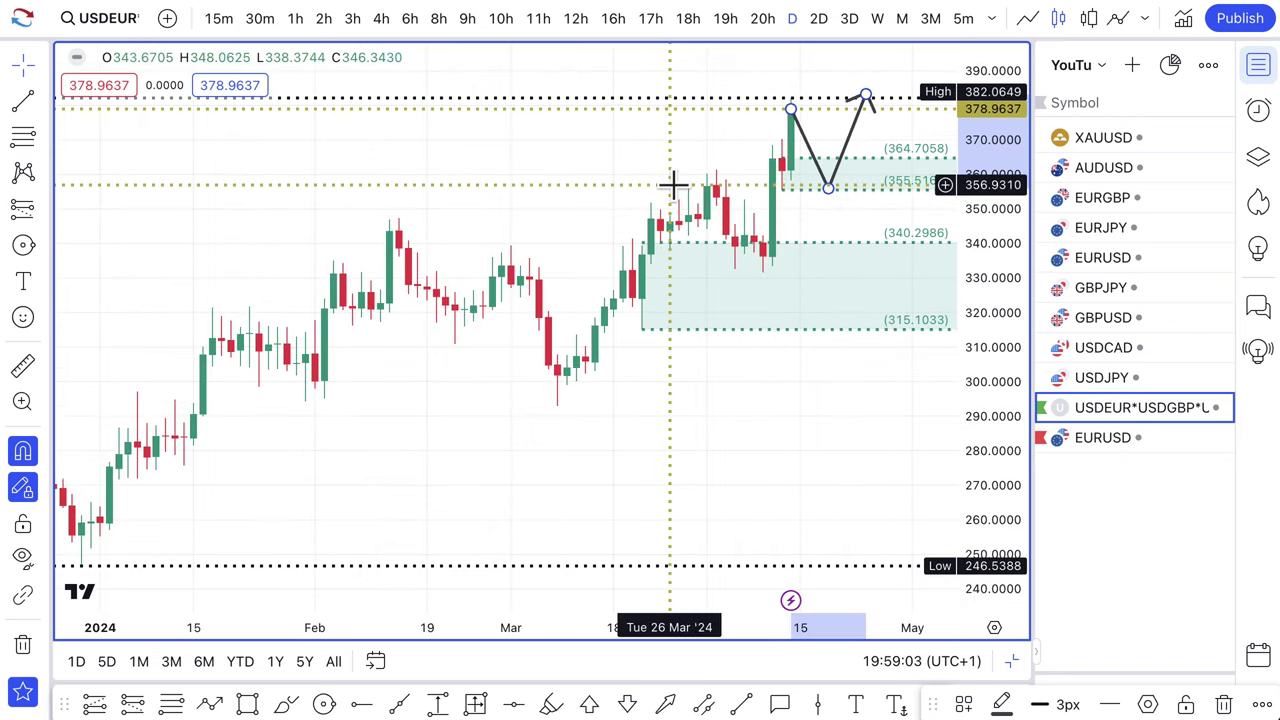
{"action": "left_click", "coordinate": [248, 705]}
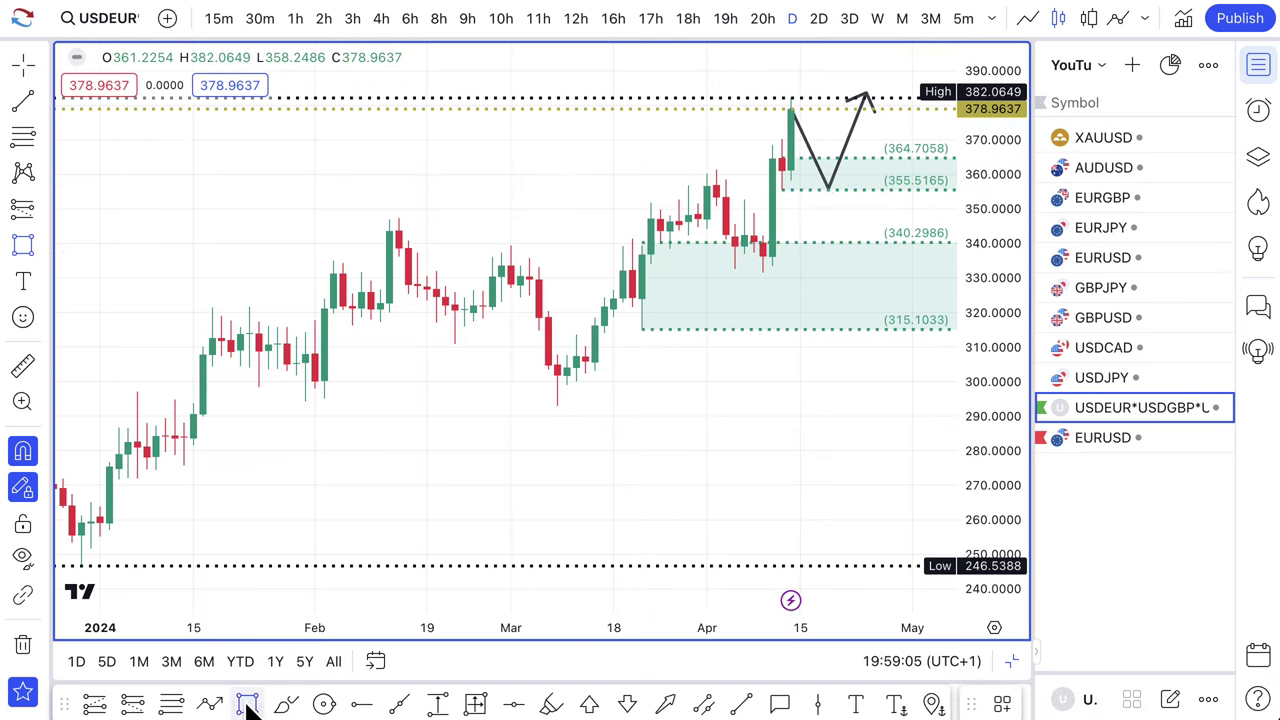
{"action": "left_click", "coordinate": [490, 180]}
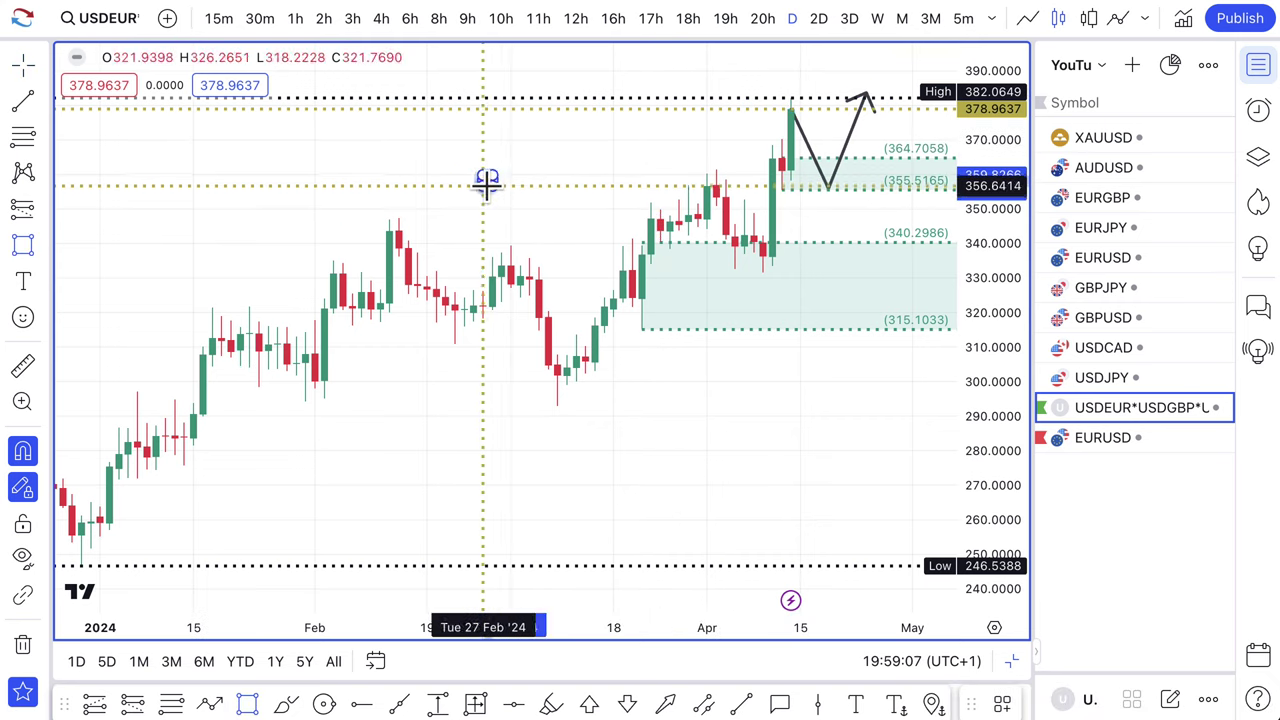
{"action": "left_click", "coordinate": [585, 187]}
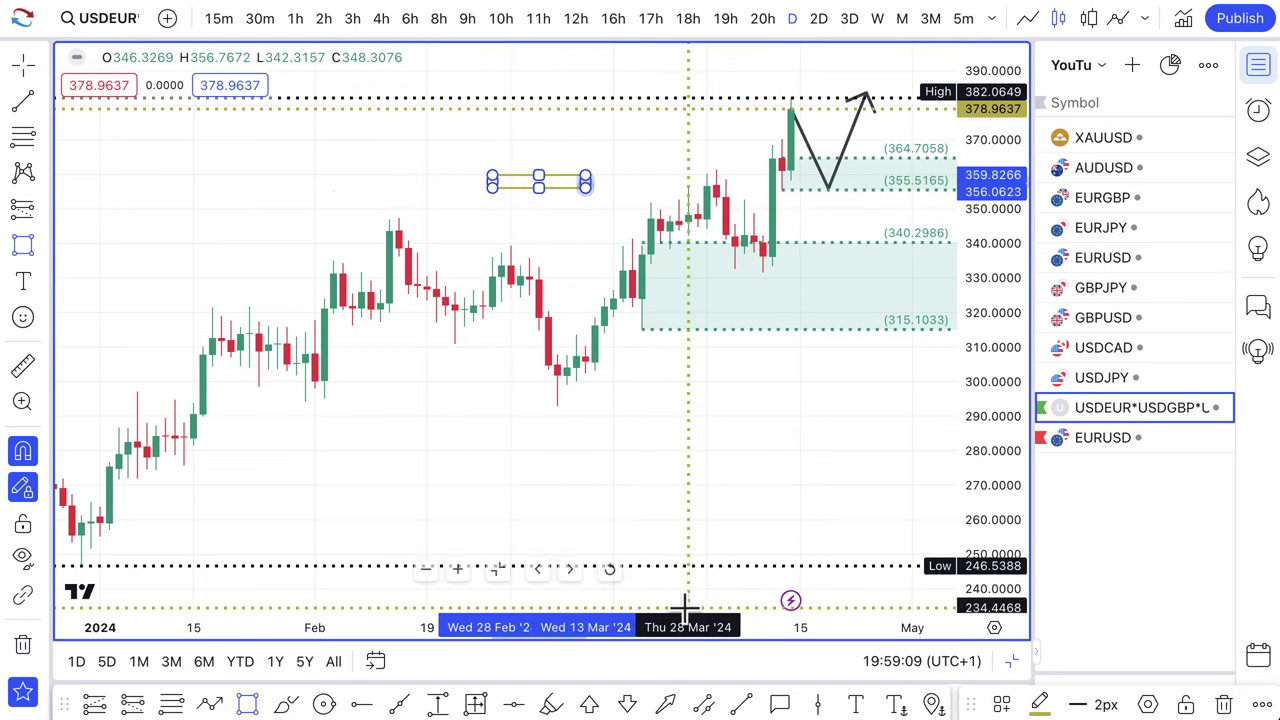
{"action": "left_click", "coordinate": [1001, 704]}
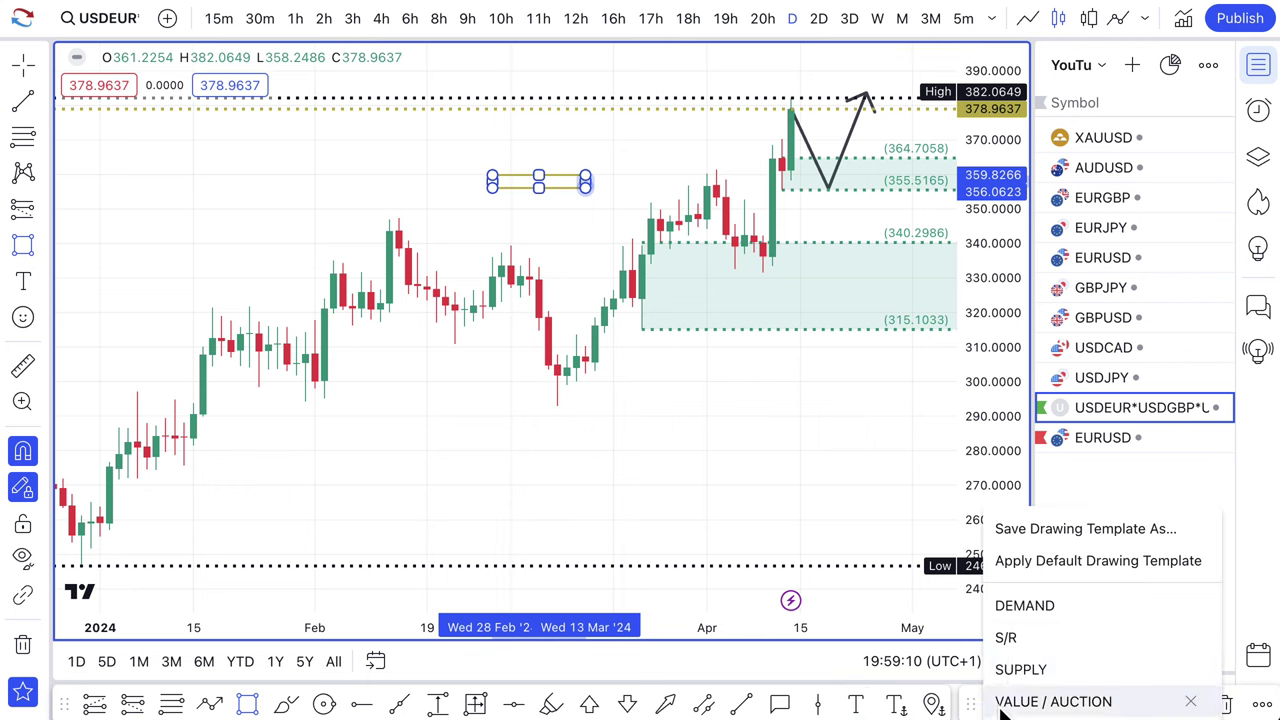
{"action": "left_click", "coordinate": [1034, 637]}
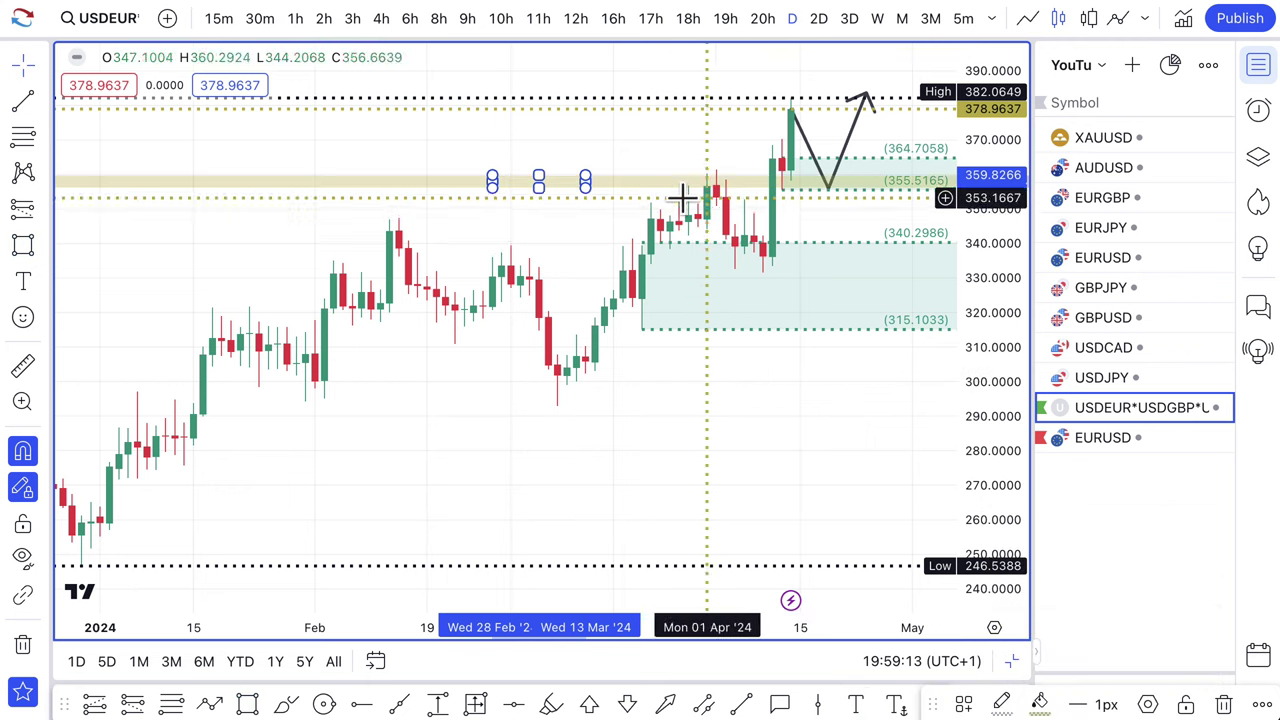
- Raise the projected path arrow's low point to about 358.88, inside the S/R band
{"action": "scroll", "coordinate": [751, 191], "scroll_direction": "right", "scroll_amount": 3}
{"action": "scroll", "coordinate": [757, 200], "scroll_direction": "up", "scroll_amount": 3}
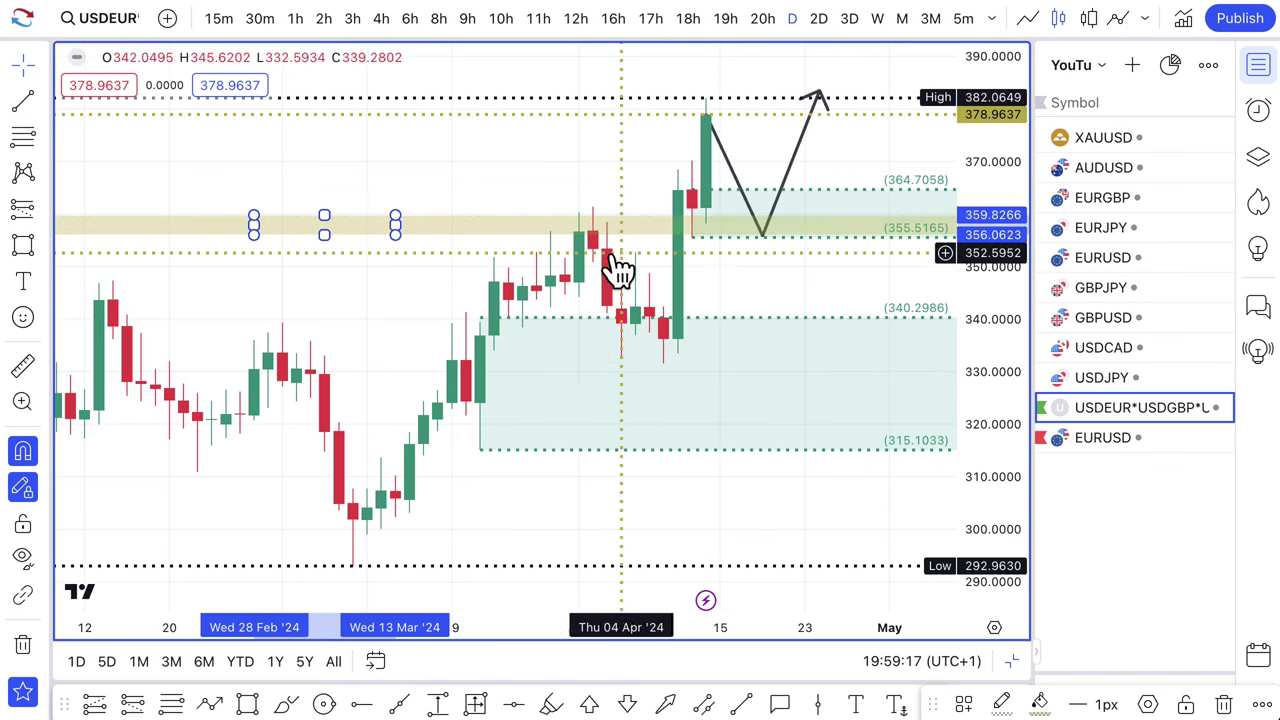
{"action": "left_click_drag", "start_coordinate": [762, 236], "coordinate": [762, 222]}
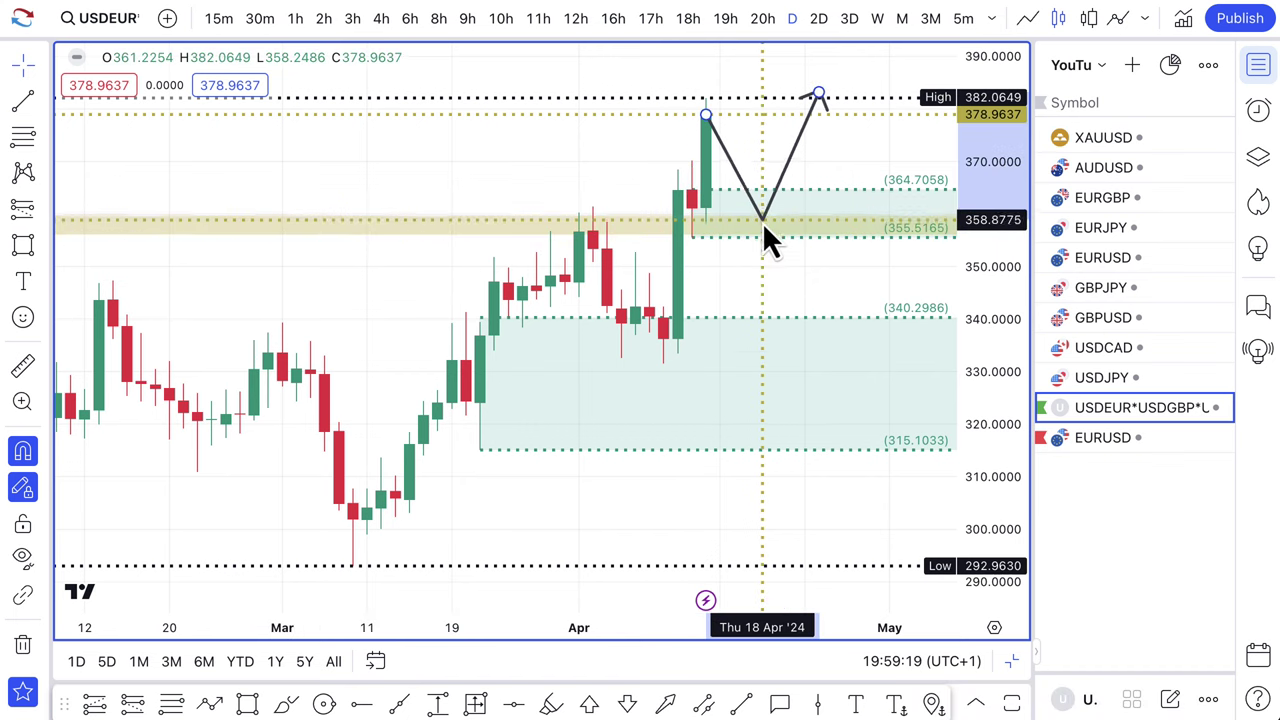
{"action": "scroll", "coordinate": [775, 265], "scroll_direction": "down", "scroll_amount": 2}
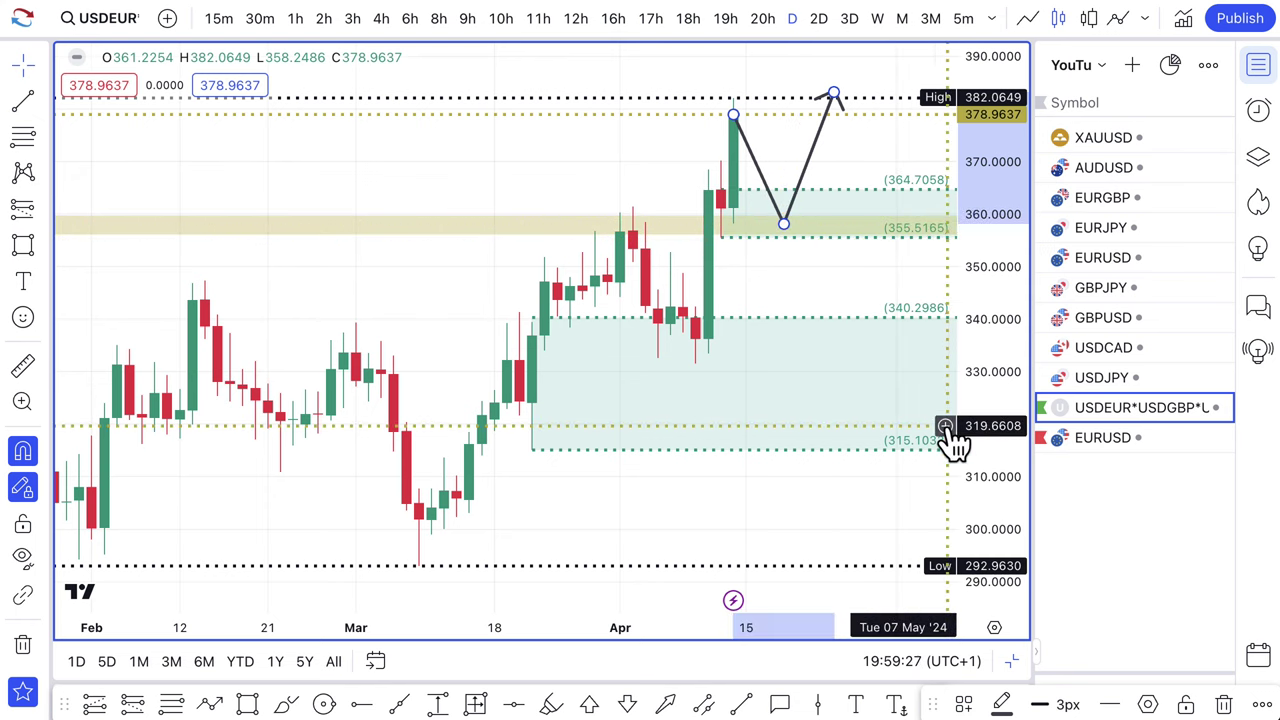
- Open the USDJPY chart and examine its daily rally against the 151.912–151.522 supply and 147.068–146.488 demand zones
{"action": "left_click", "coordinate": [1099, 382]}
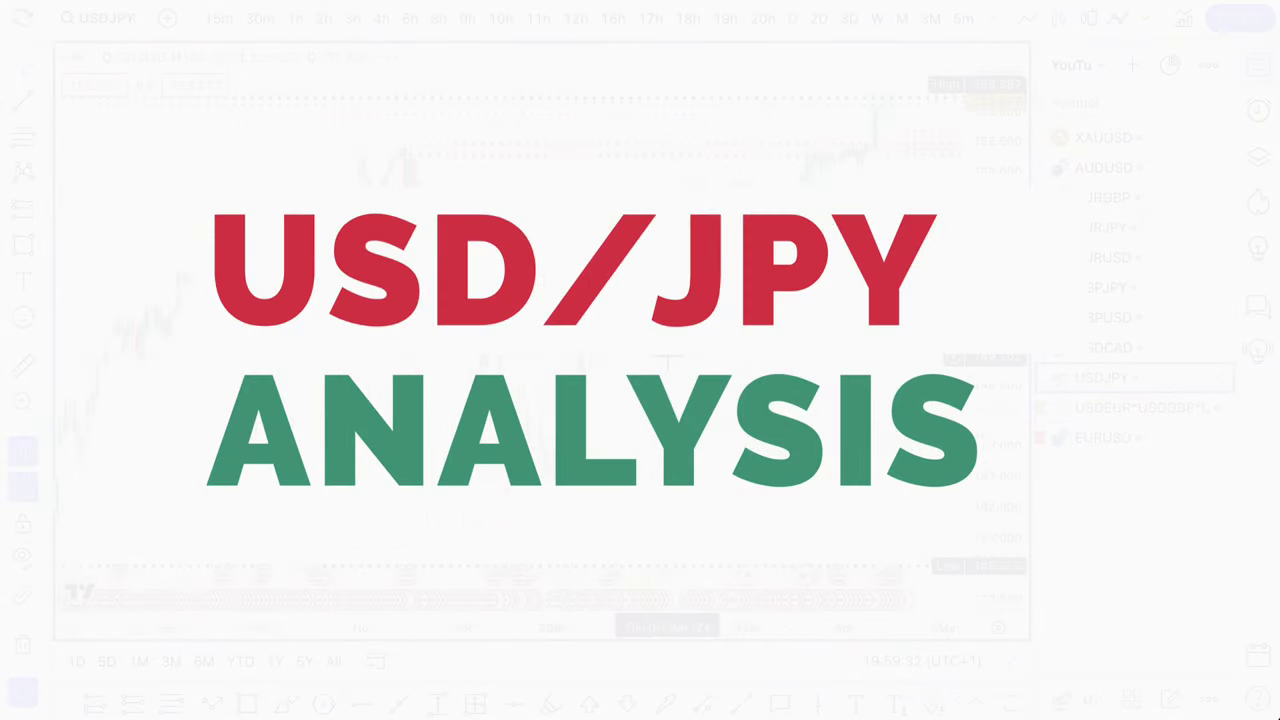
{"action": "scroll", "coordinate": [665, 358], "scroll_direction": "down", "scroll_amount": 2}
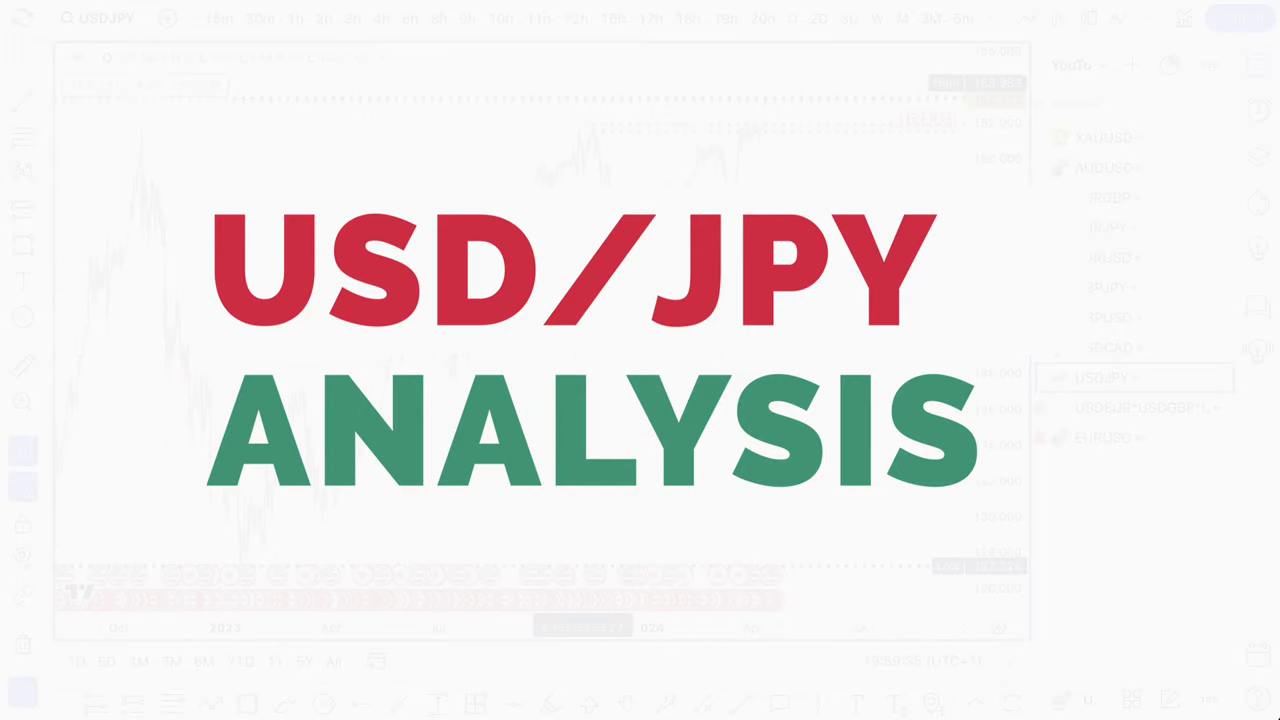
{"action": "scroll", "coordinate": [654, 194], "scroll_direction": "up", "scroll_amount": 5}
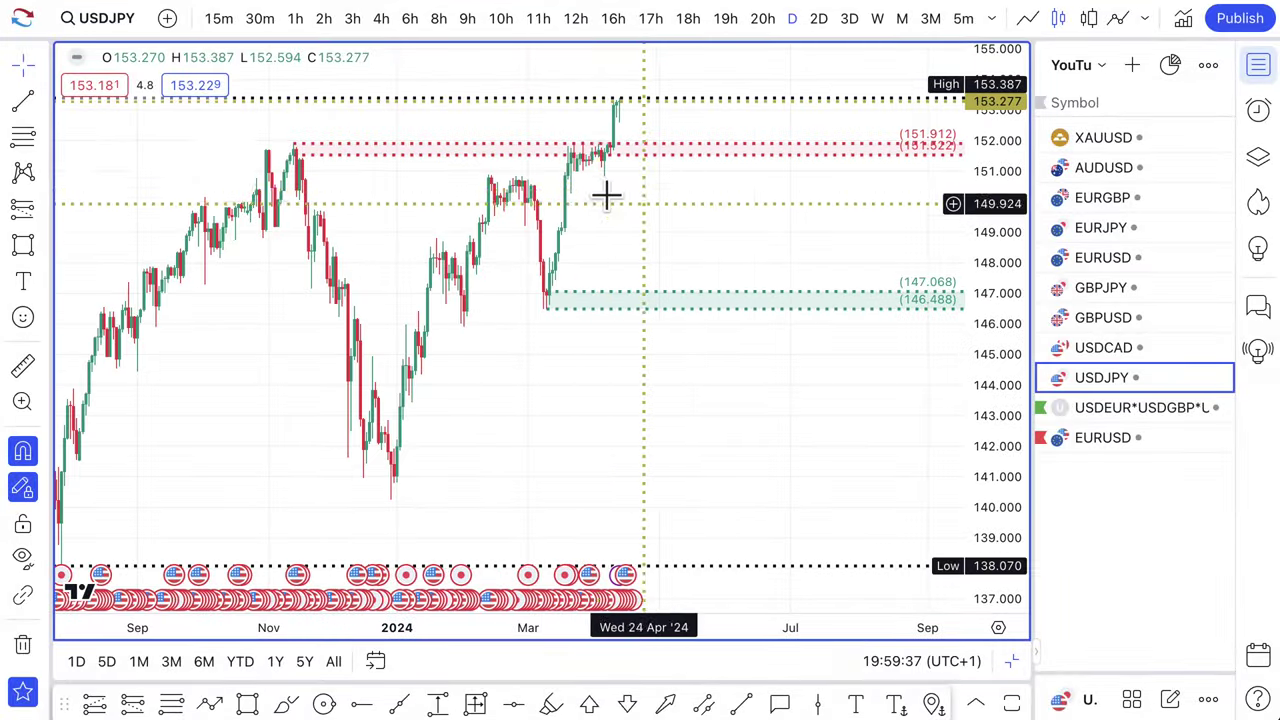
{"action": "scroll", "coordinate": [596, 190], "scroll_direction": "up", "scroll_amount": 4}
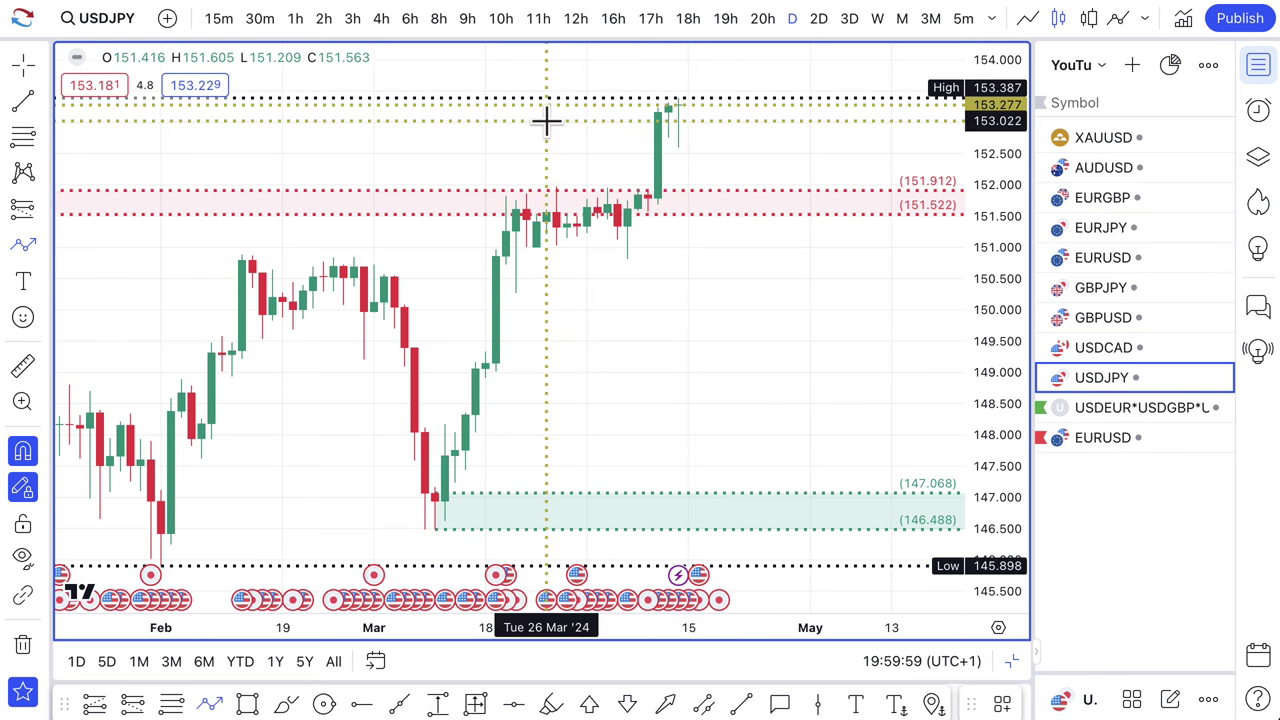
- Draw a projected USDJPY path arrow from the latest price up to just above 154.000 and down to about 150.41
{"action": "left_click", "coordinate": [211, 702]}
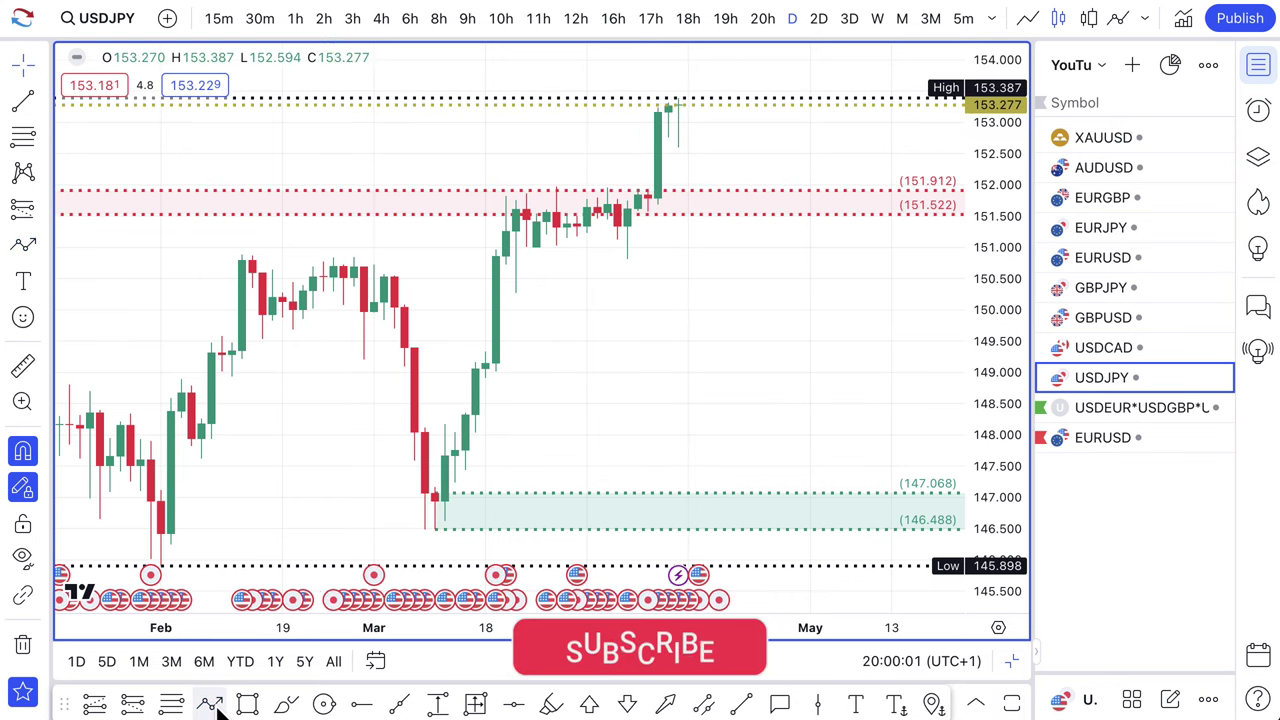
{"action": "left_click", "coordinate": [684, 107]}
{"action": "left_click", "coordinate": [708, 57]}
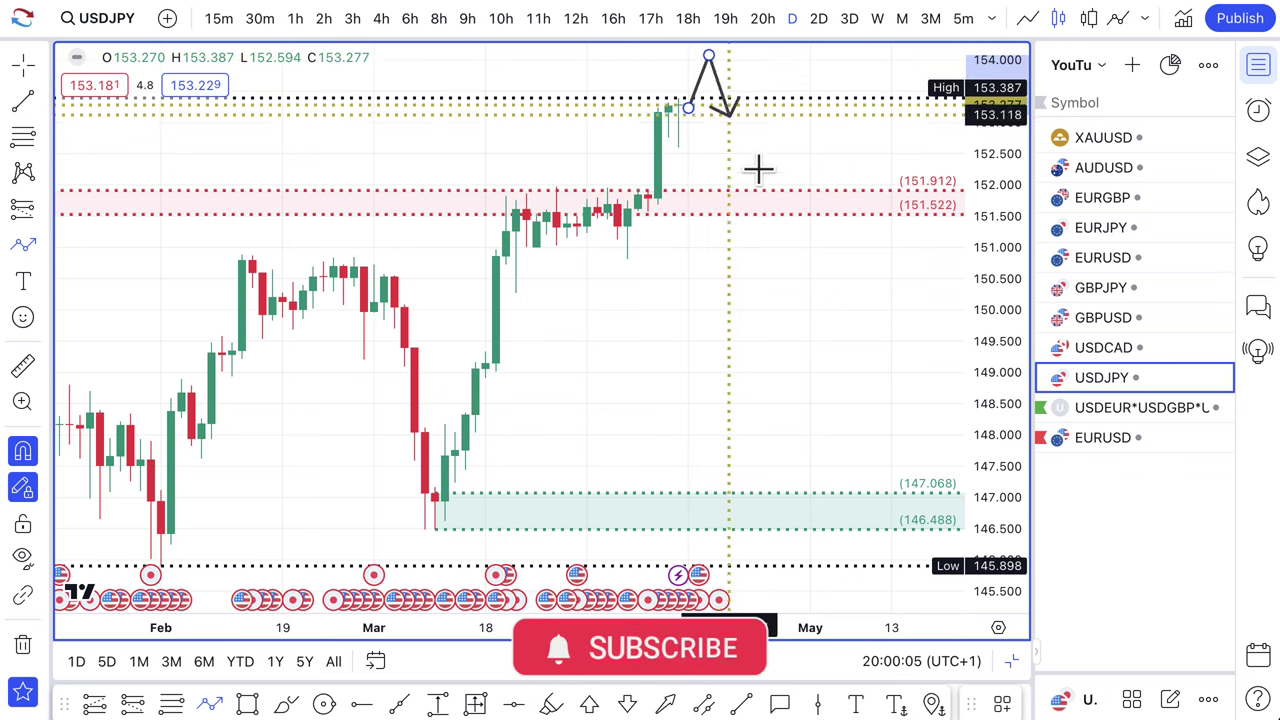
{"action": "left_click", "coordinate": [769, 206]}
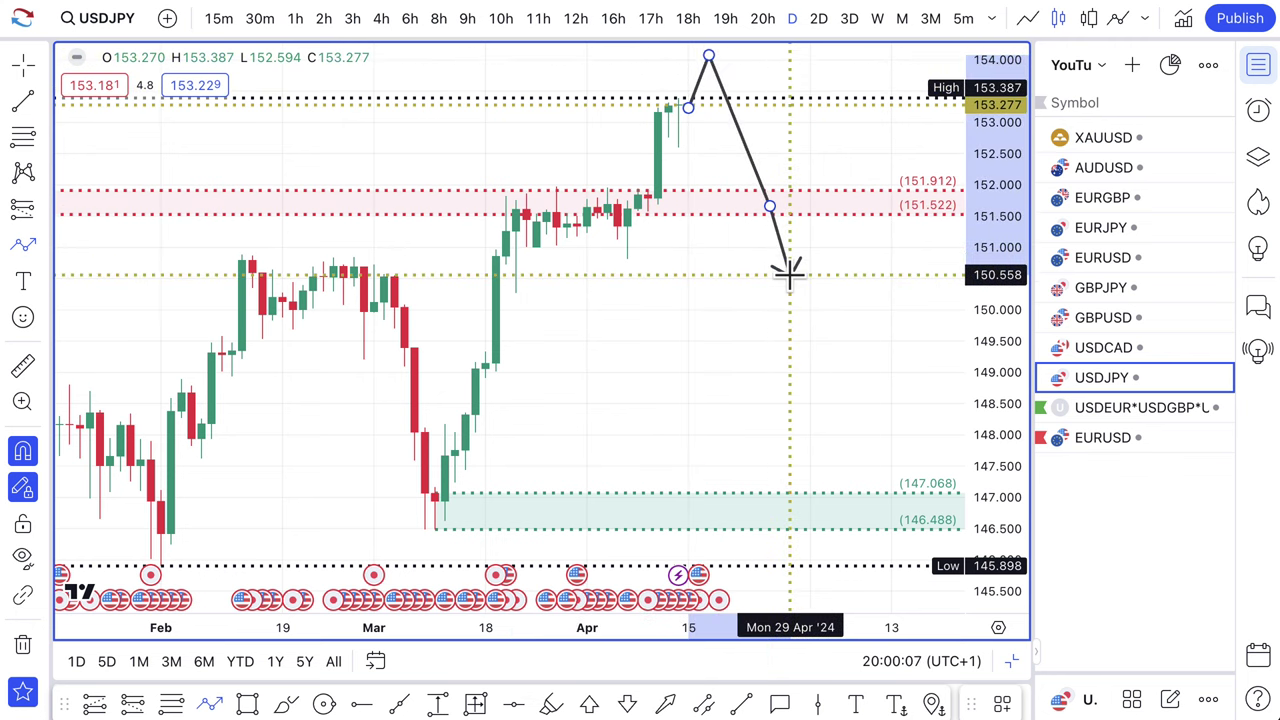
{"action": "left_click", "coordinate": [768, 206]}
{"action": "left_click_drag", "start_coordinate": [768, 206], "coordinate": [773, 286]}
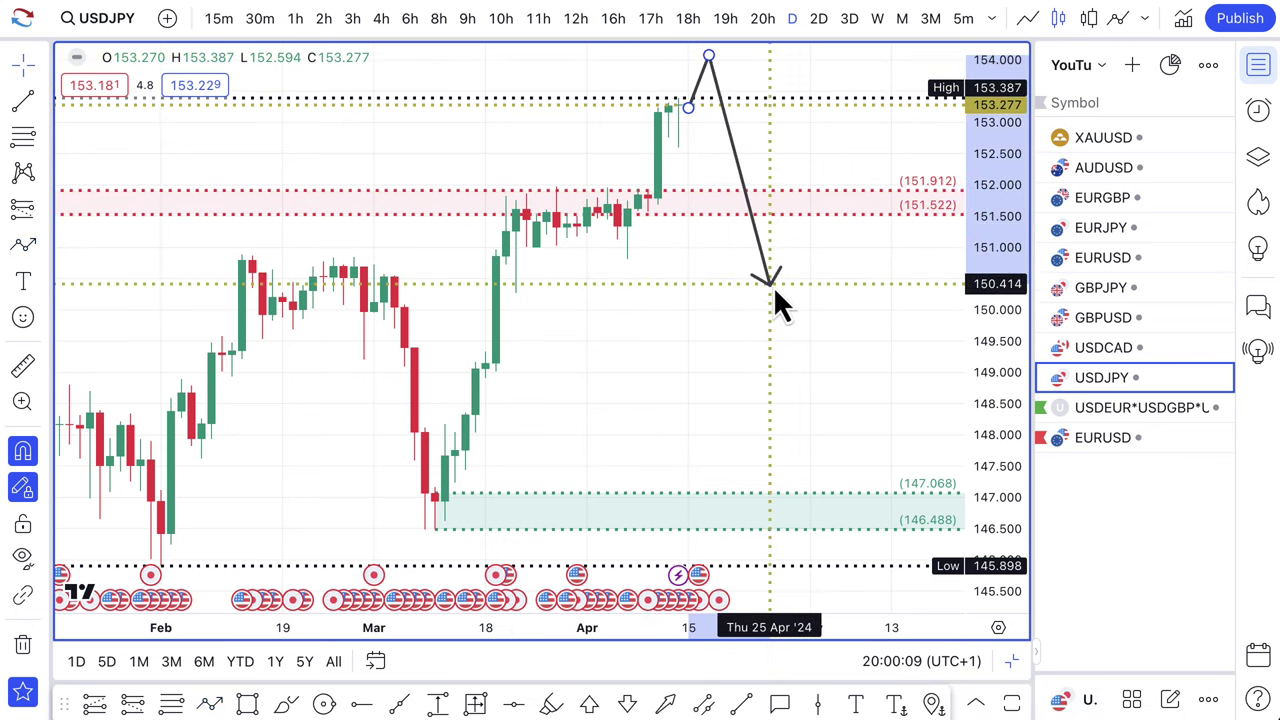
{"action": "double_click", "coordinate": [773, 286]}
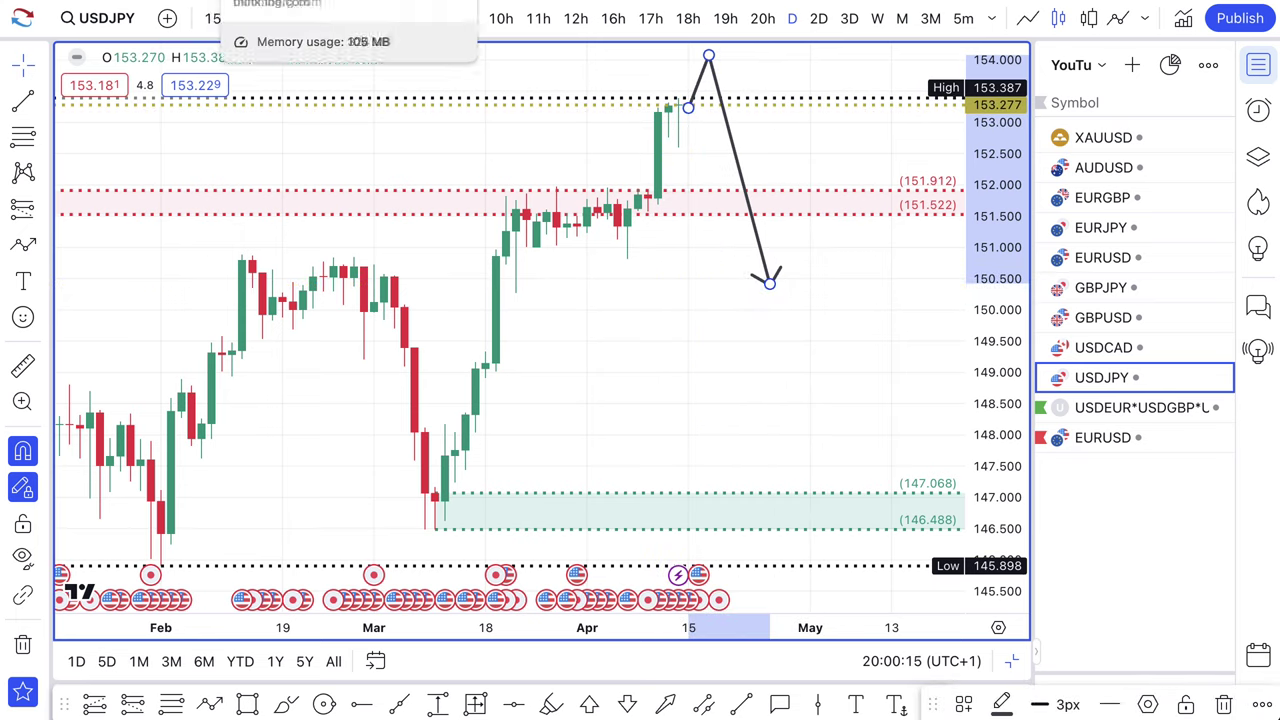
- Read the Bloomberg article on Japan's five-year yield and BOJ bets, including its yields chart, and return to the USDJPY chart
{"action": "left_click", "coordinate": [320, 2]}
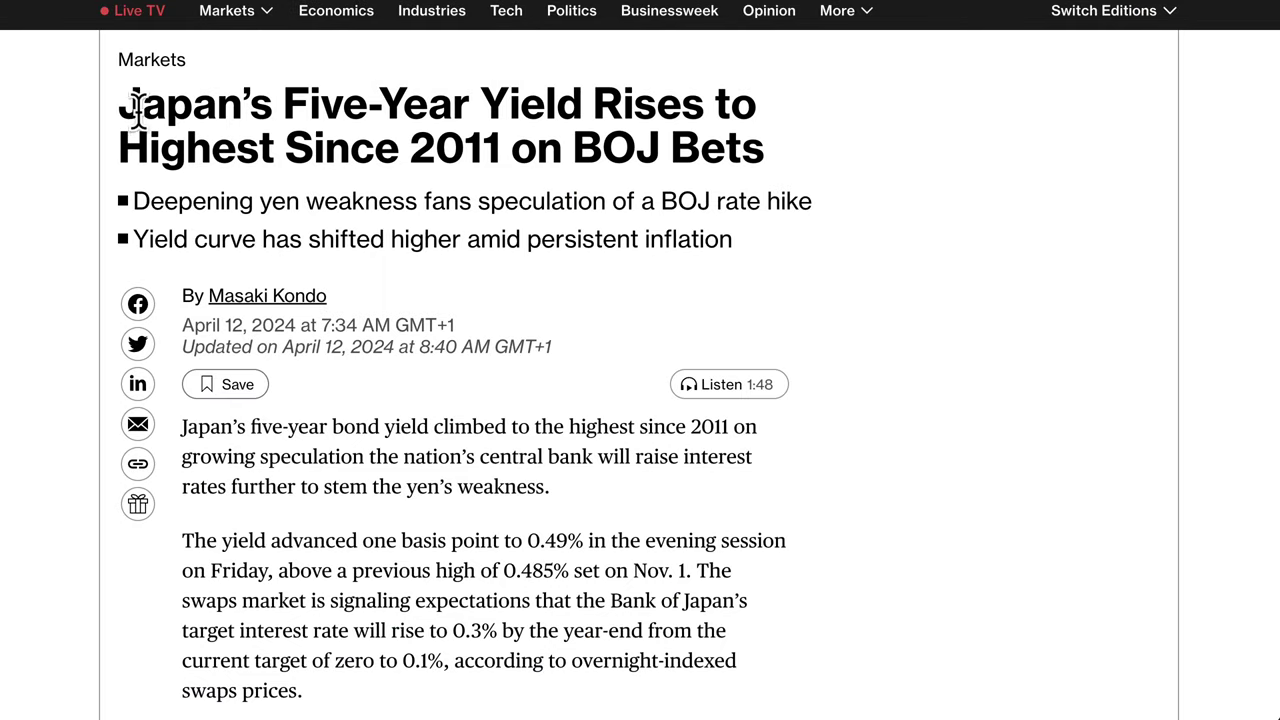
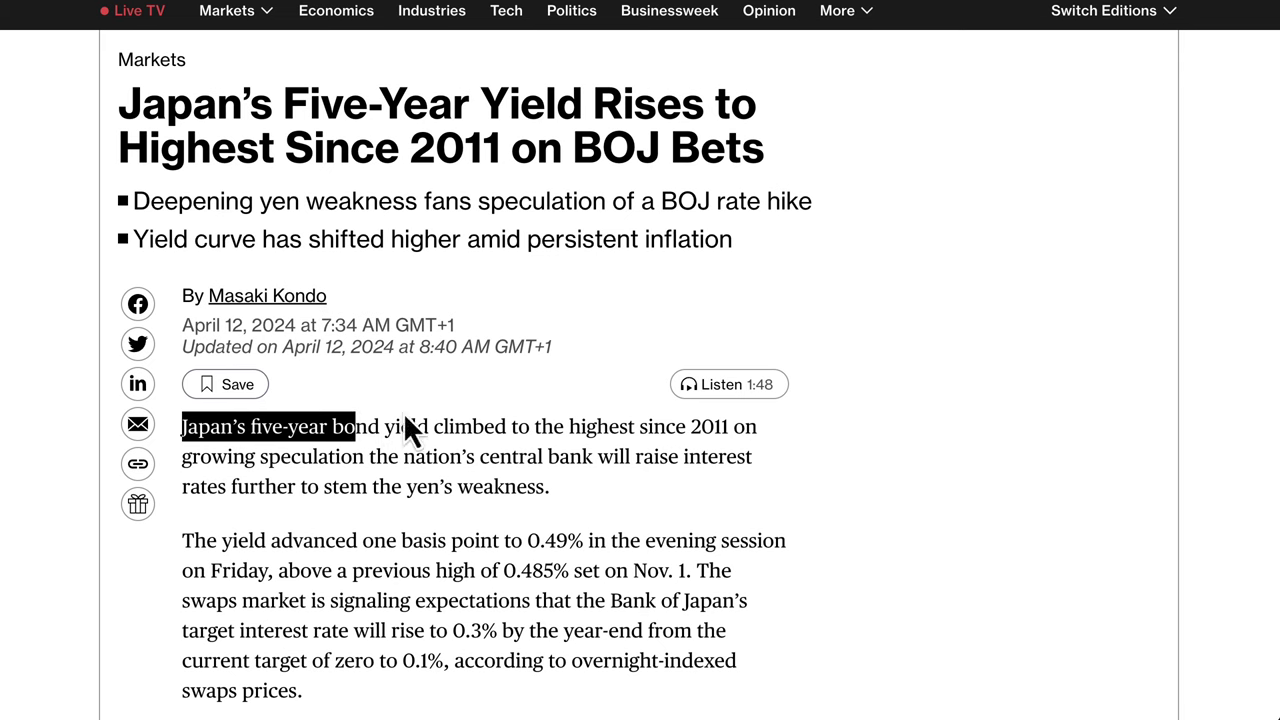
{"action": "scroll", "coordinate": [400, 497], "scroll_direction": "down", "scroll_amount": 6}
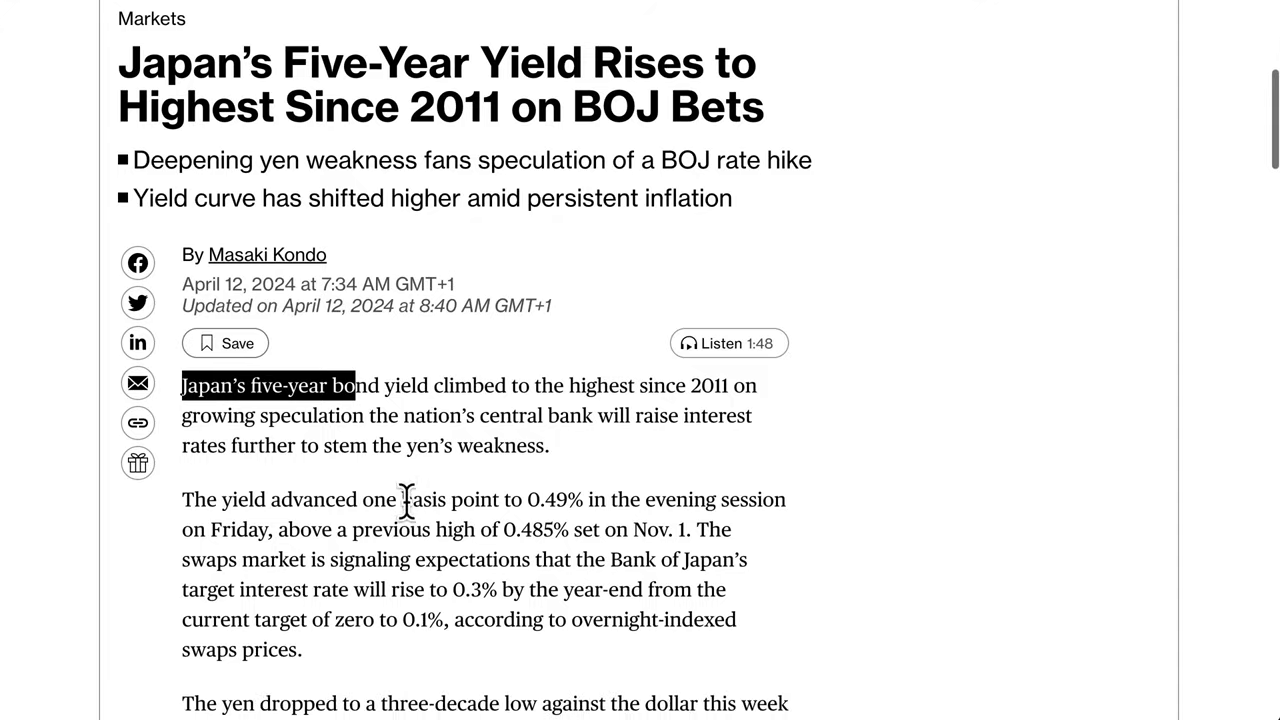
{"action": "scroll", "coordinate": [410, 510], "scroll_direction": "down", "scroll_amount": 2}
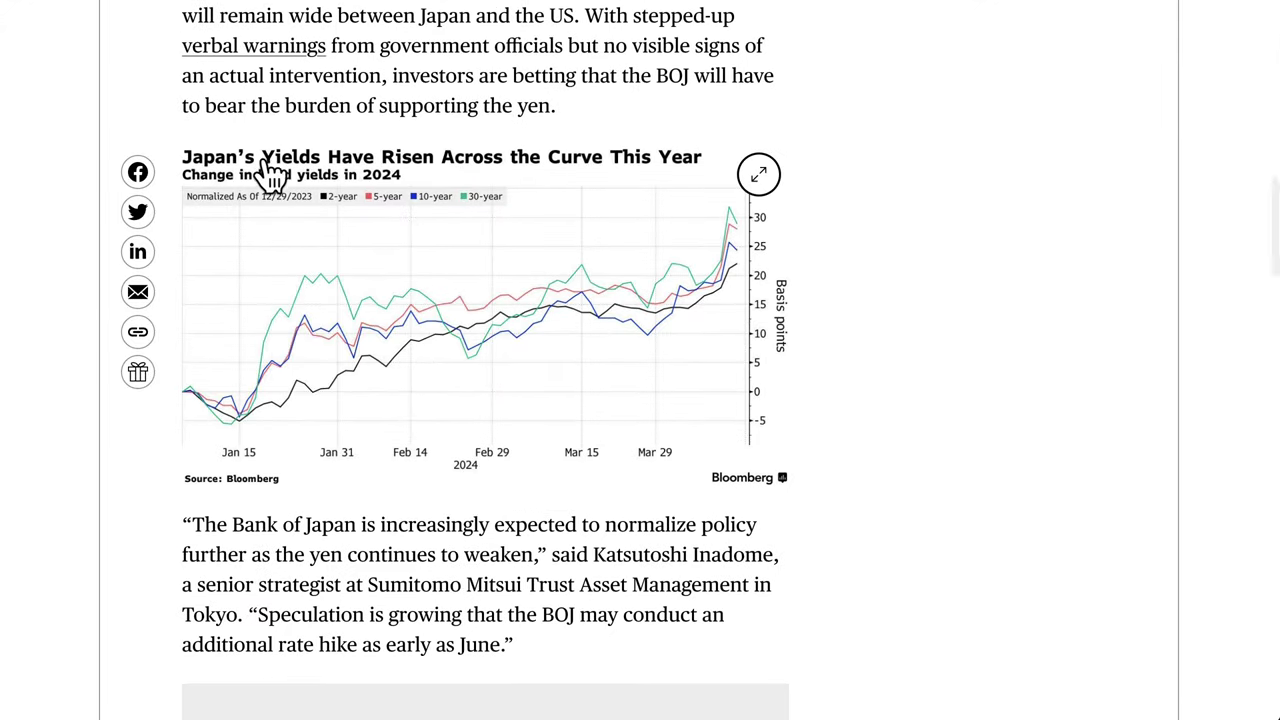
{"action": "left_click", "coordinate": [432, 307]}
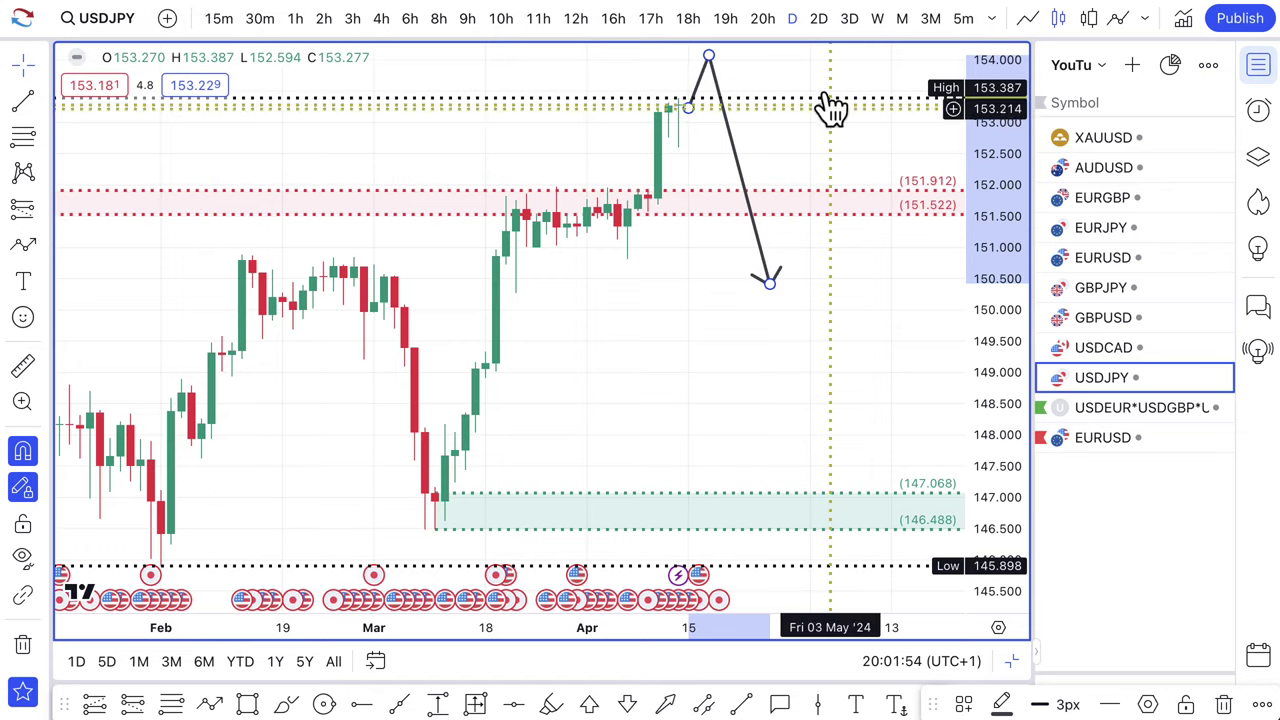
{"action": "left_click", "coordinate": [751, 88]}
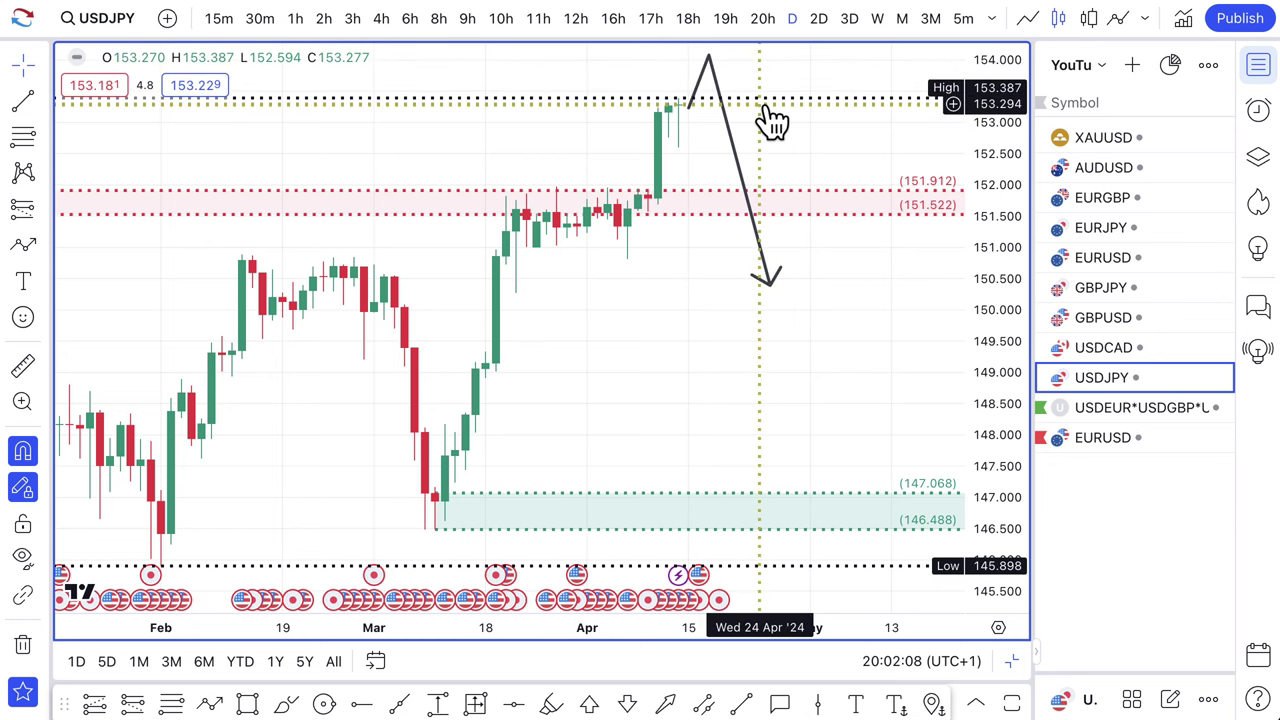
- Read the Reuters front-page report on Iran seizing a cargo ship in the Strait of Hormuz and return to the USDJPY chart
{"action": "left_click", "coordinate": [711, 58]}
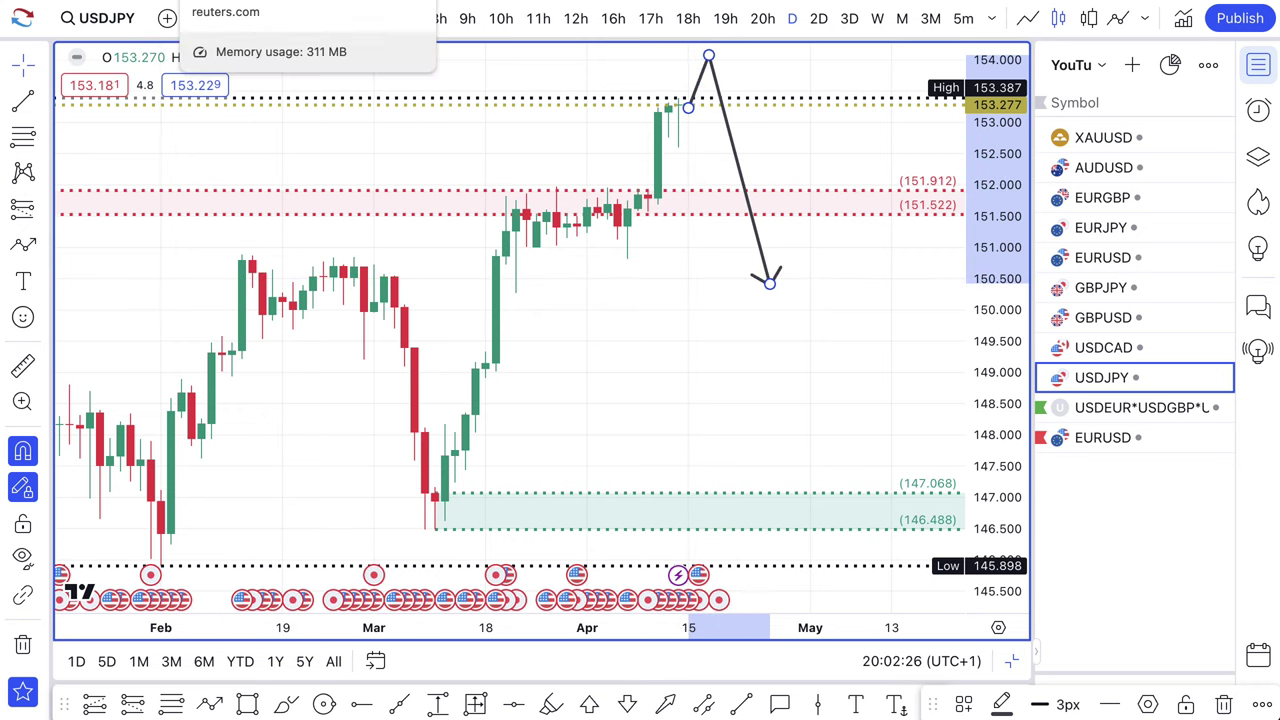
{"action": "left_click", "coordinate": [225, 0]}
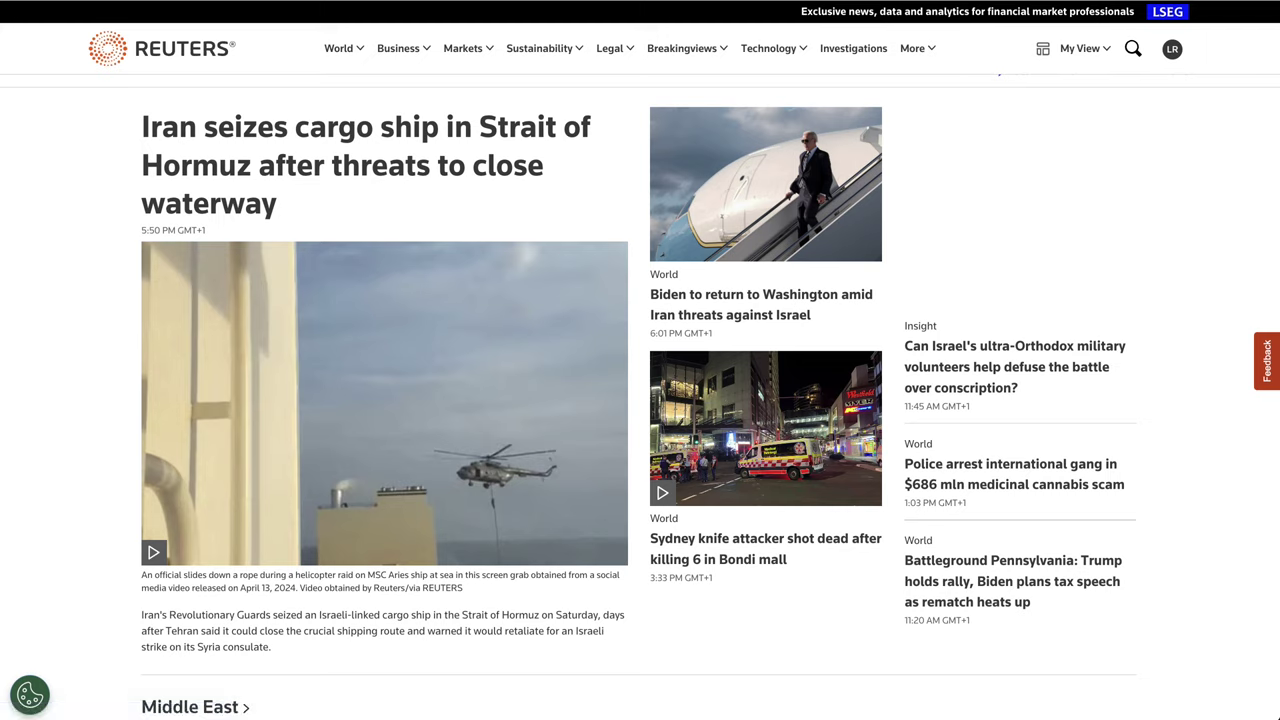
{"action": "left_click", "coordinate": [240, 20]}
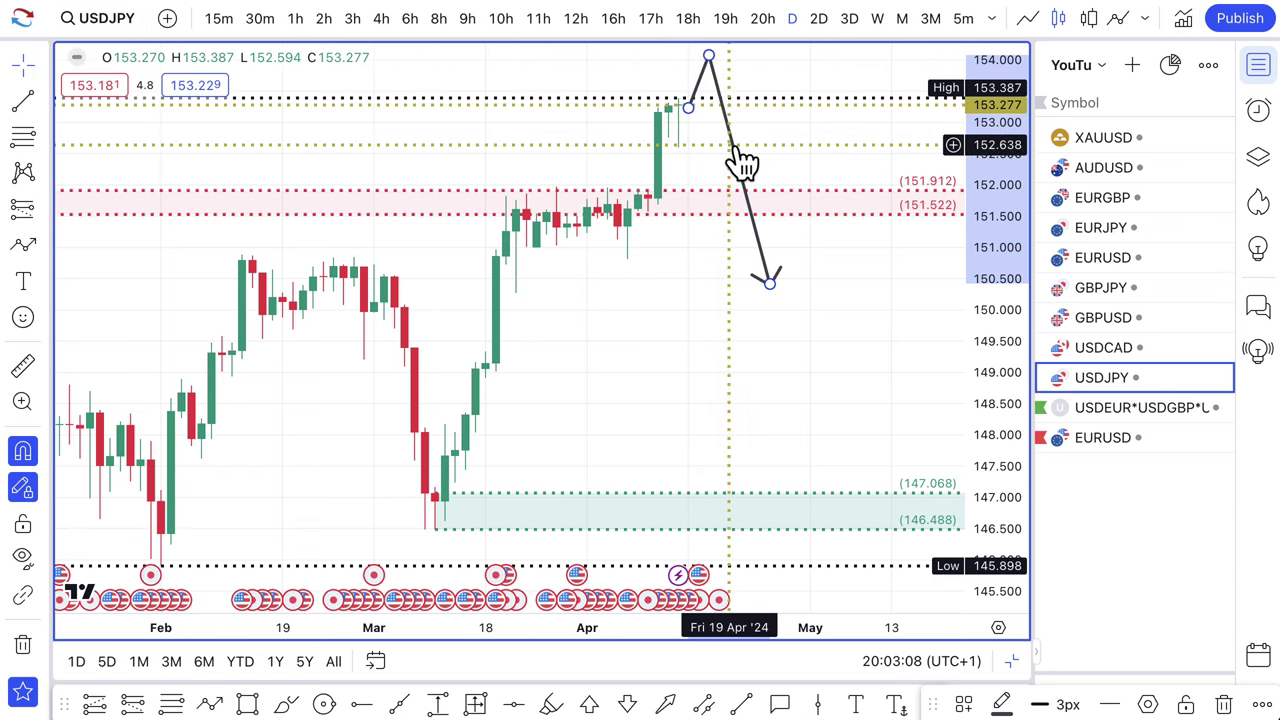
- Delete the 151.912–151.522 supply zone from the USDJPY chart
{"action": "left_click", "coordinate": [708, 149]}
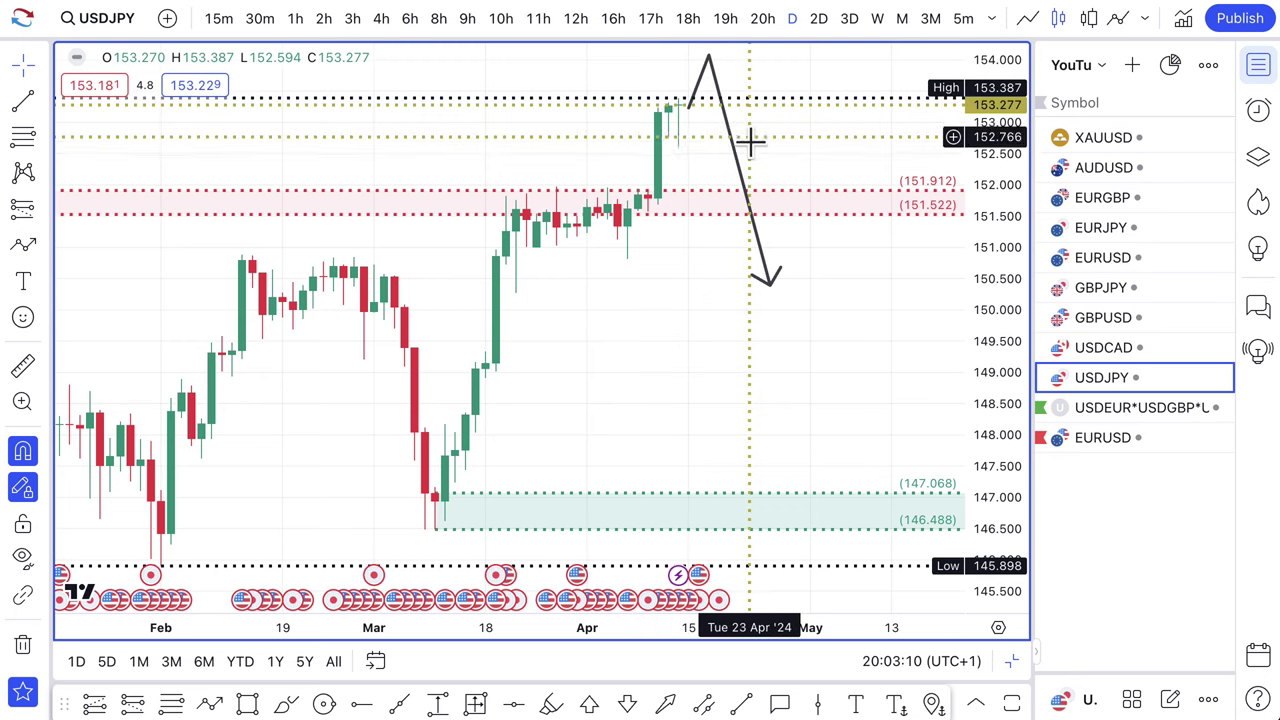
{"action": "left_click", "coordinate": [710, 207]}
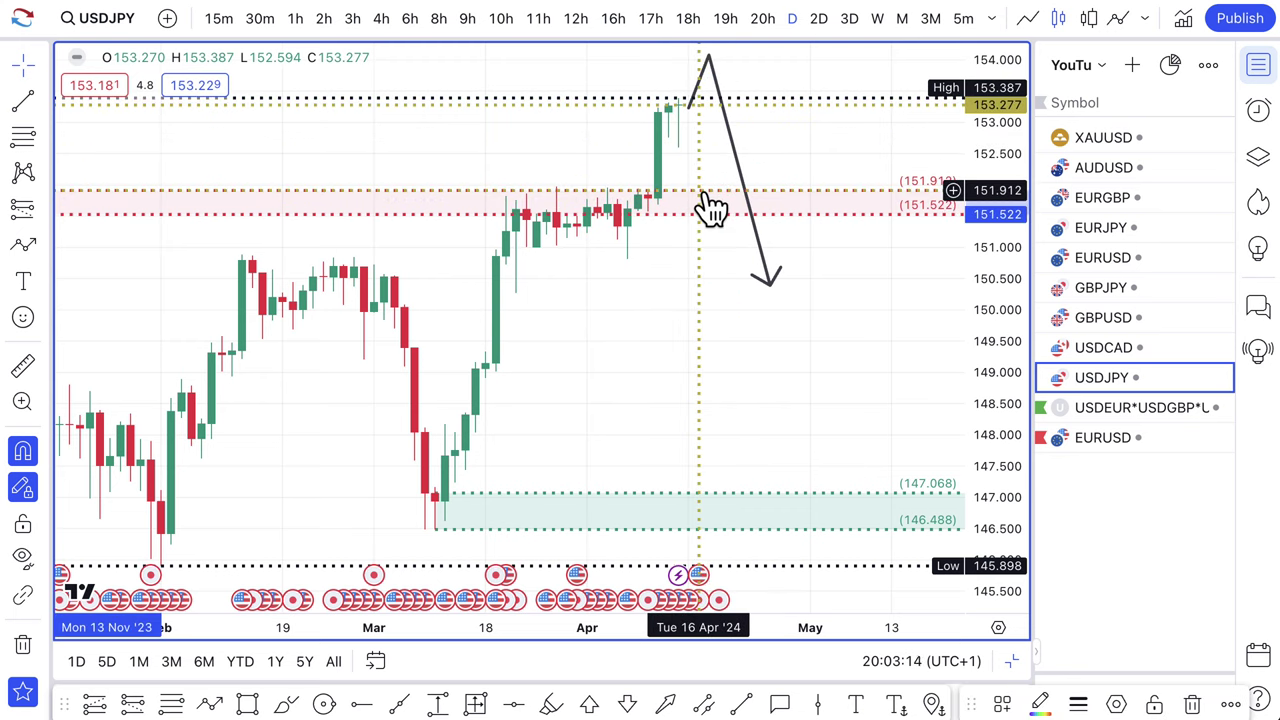
{"action": "key", "text": "Delete"}
- Draw a USDJPY zone from 151.847 to 150.814 at the base of the April breakout and apply the DEMAND template
{"action": "left_click", "coordinate": [24, 138]}
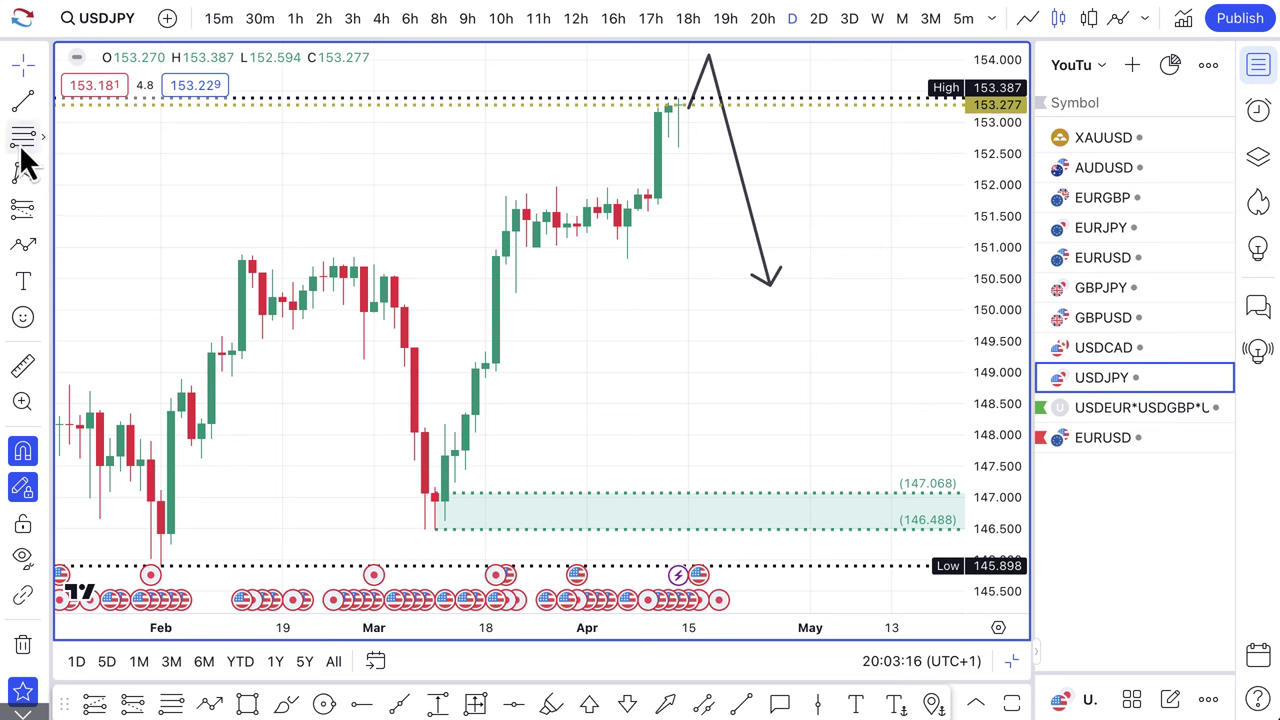
{"action": "left_click", "coordinate": [648, 194]}
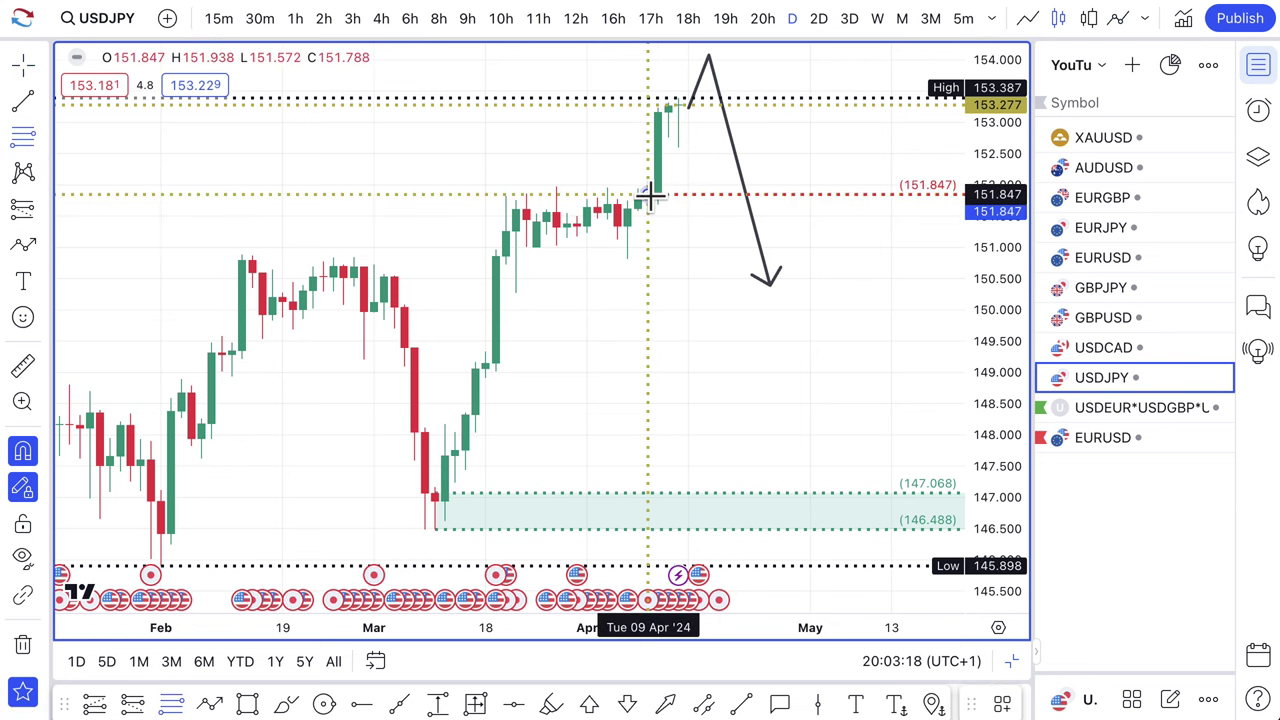
{"action": "left_click", "coordinate": [625, 268]}
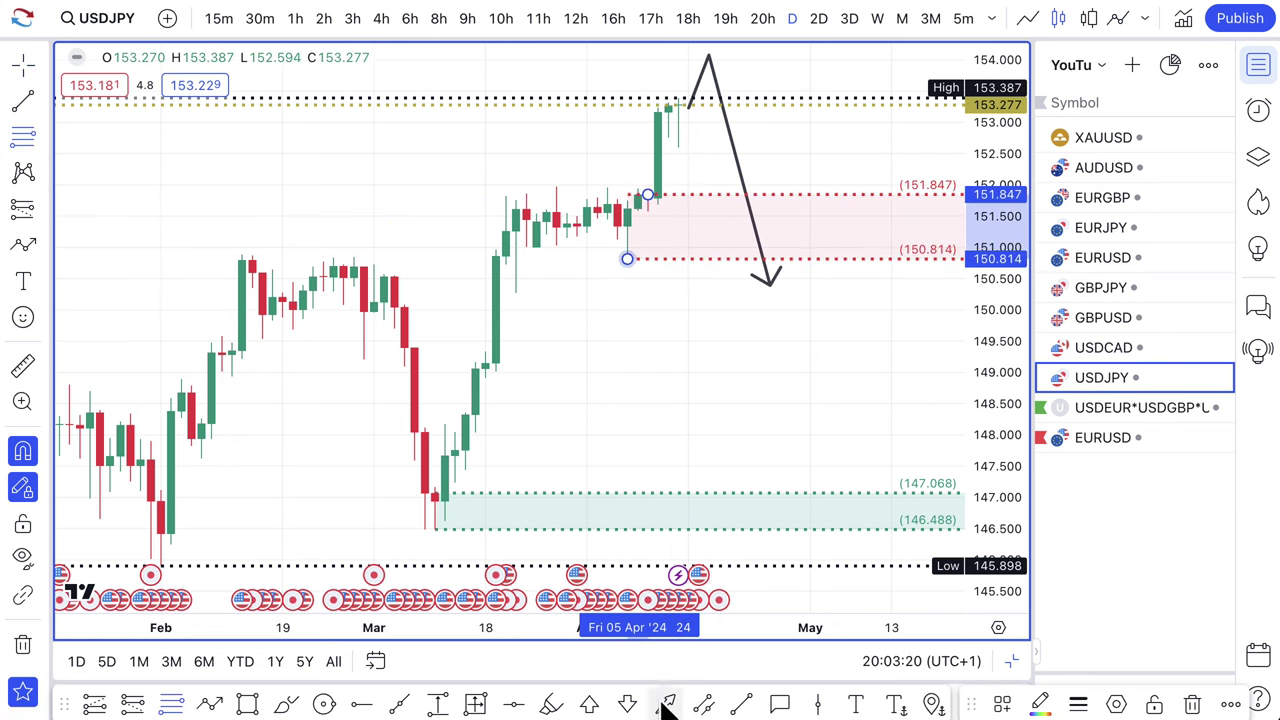
{"action": "left_click", "coordinate": [999, 706]}
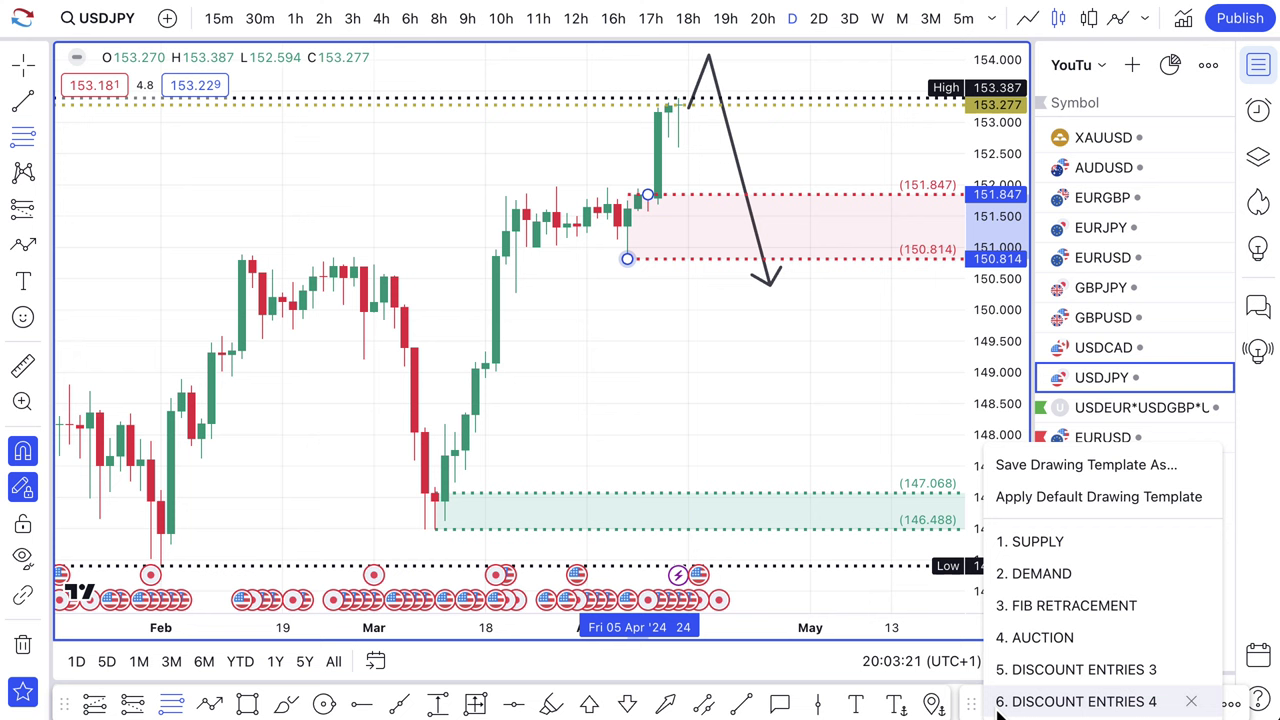
{"action": "left_click", "coordinate": [1046, 570]}
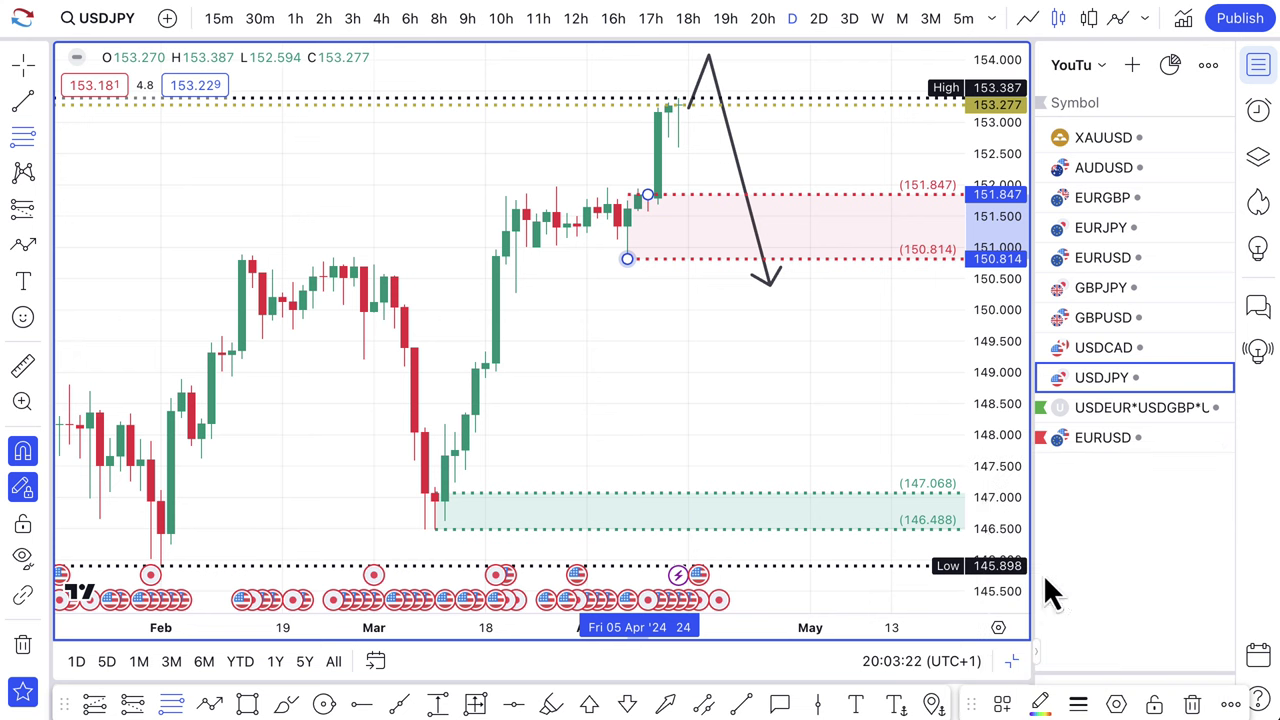
- Reshape the USDJPY path arrow to dip to about 151.21 inside the new demand zone and end at about 153.47
{"action": "left_click", "coordinate": [729, 126]}
{"action": "left_click_drag", "start_coordinate": [709, 58], "coordinate": [710, 234]}
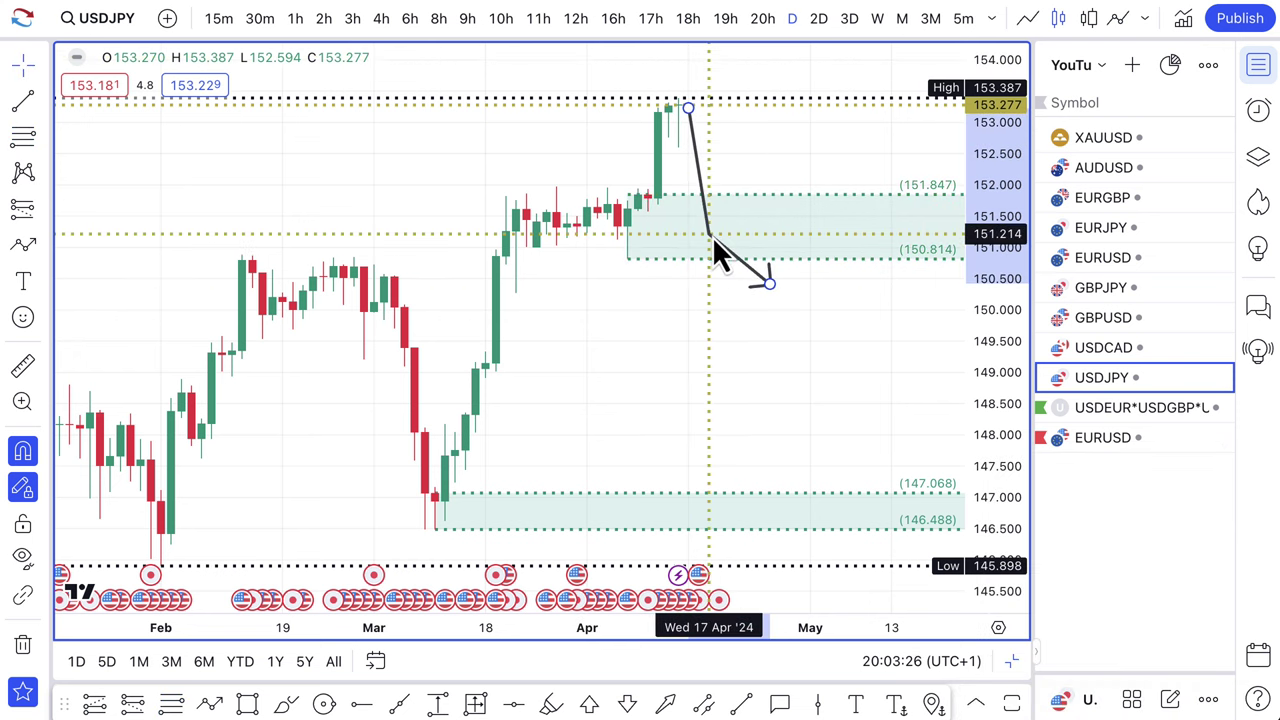
{"action": "left_click_drag", "start_coordinate": [770, 283], "coordinate": [779, 94]}
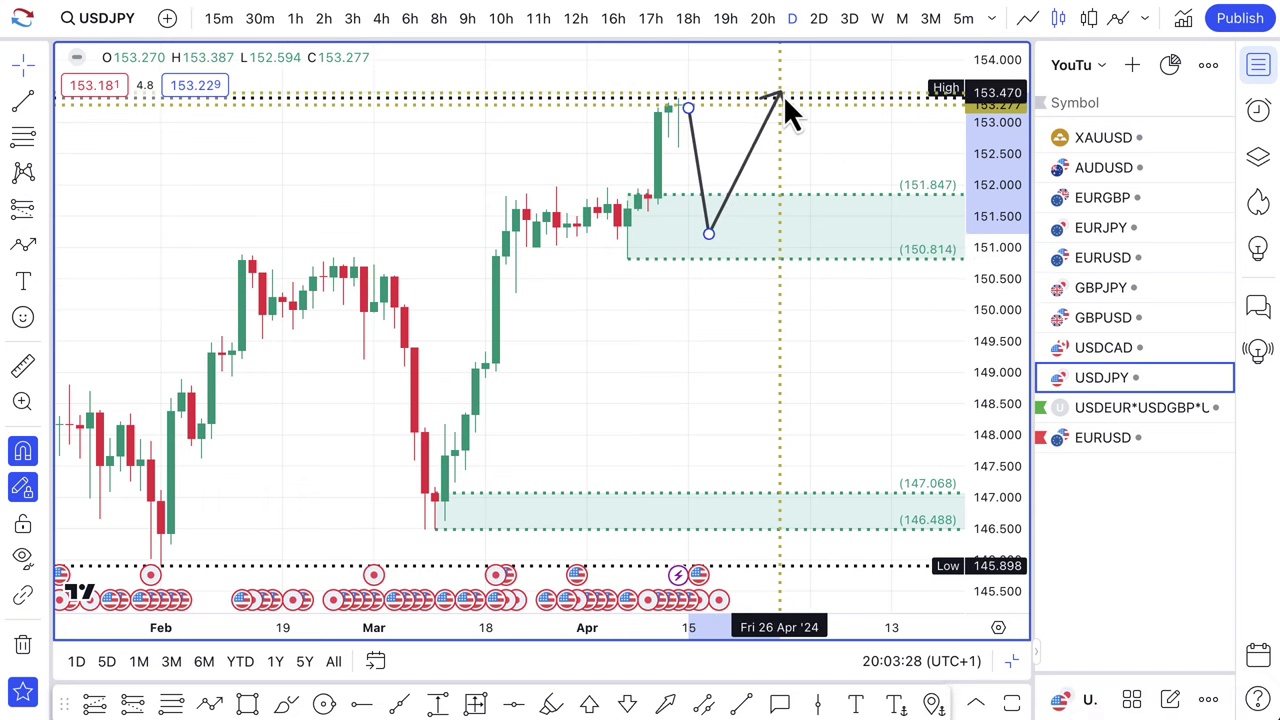
- Draw a horizontal rectangle band from 150.974 to 150.766 and lower the path arrow's turning point into it at about 150.92
{"action": "left_click", "coordinate": [247, 703]}
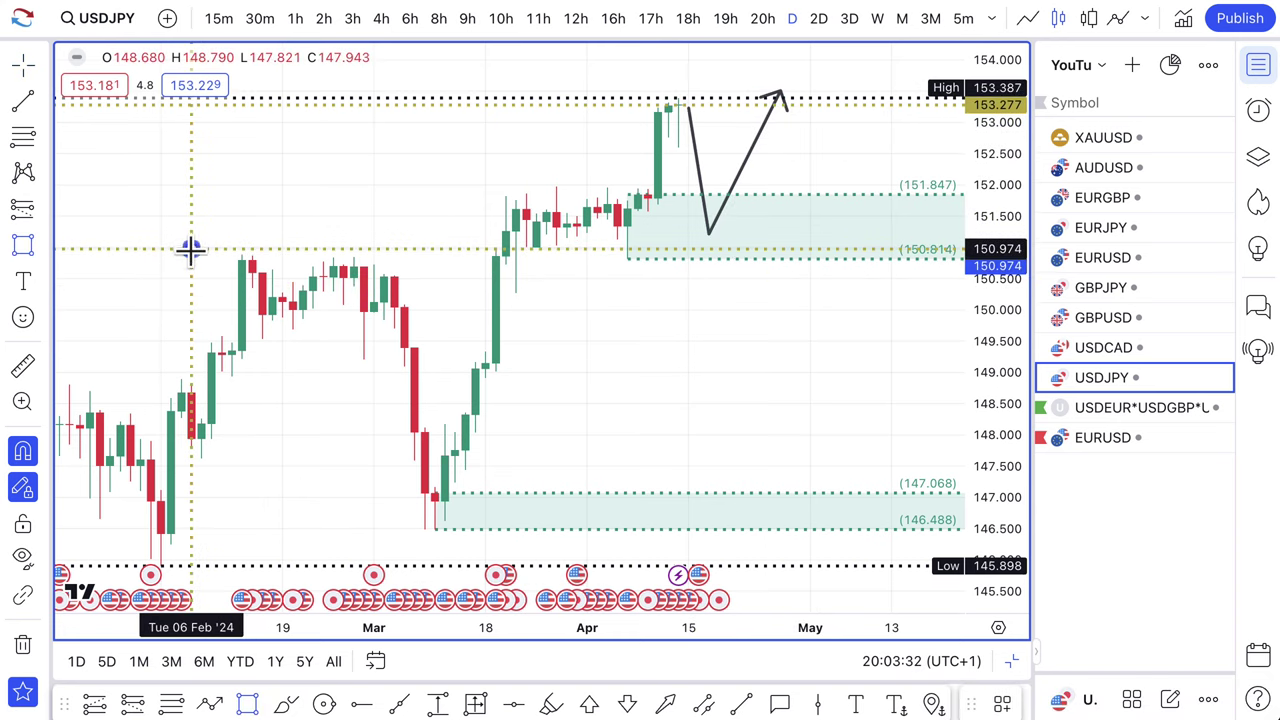
{"action": "left_click", "coordinate": [190, 249]}
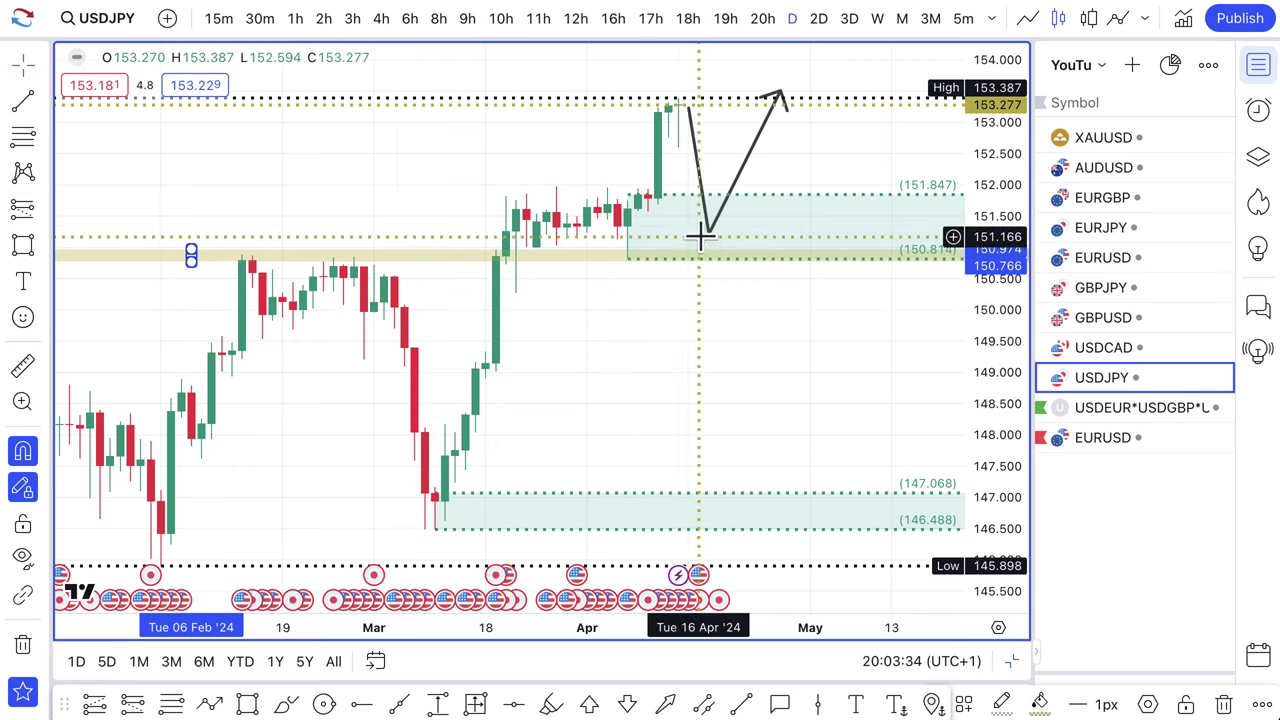
{"action": "mouse_move", "coordinate": [708, 238]}
{"action": "left_mouse_down"}
{"action": "mouse_move", "coordinate": [738, 250]}
{"action": "mouse_move", "coordinate": [729, 255]}
{"action": "left_mouse_up"}
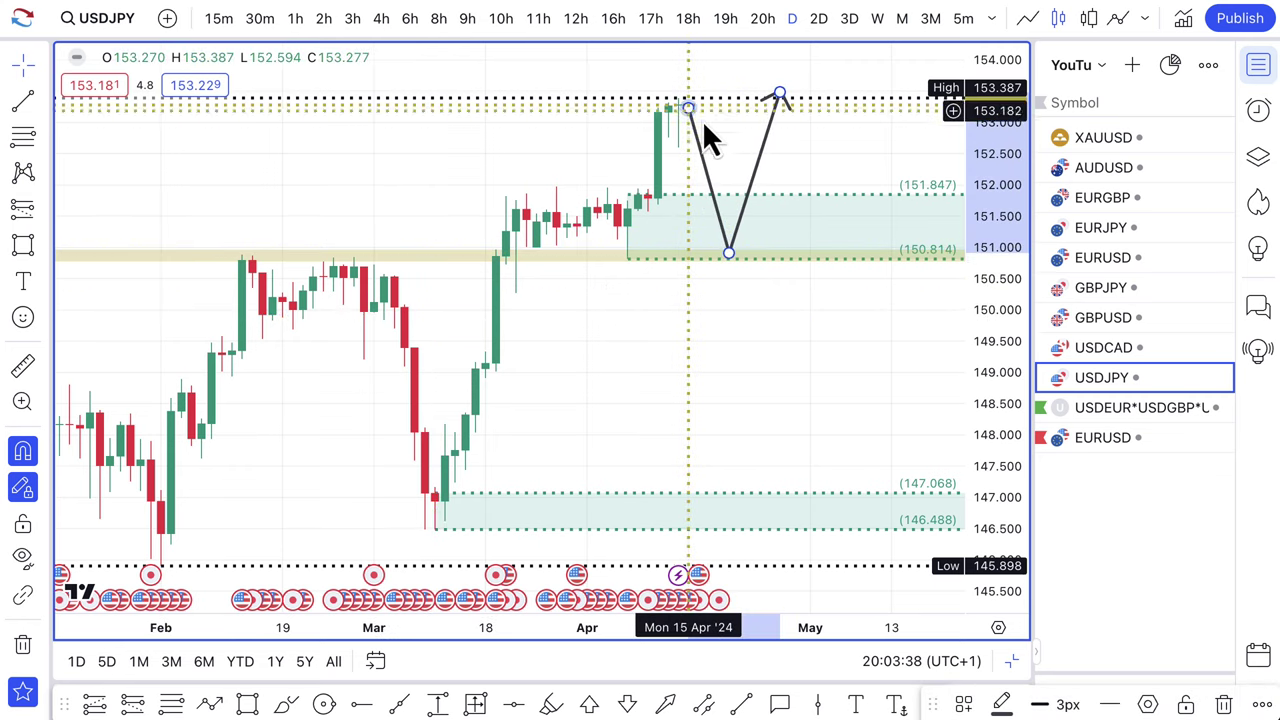
{"action": "left_click", "coordinate": [702, 120]}
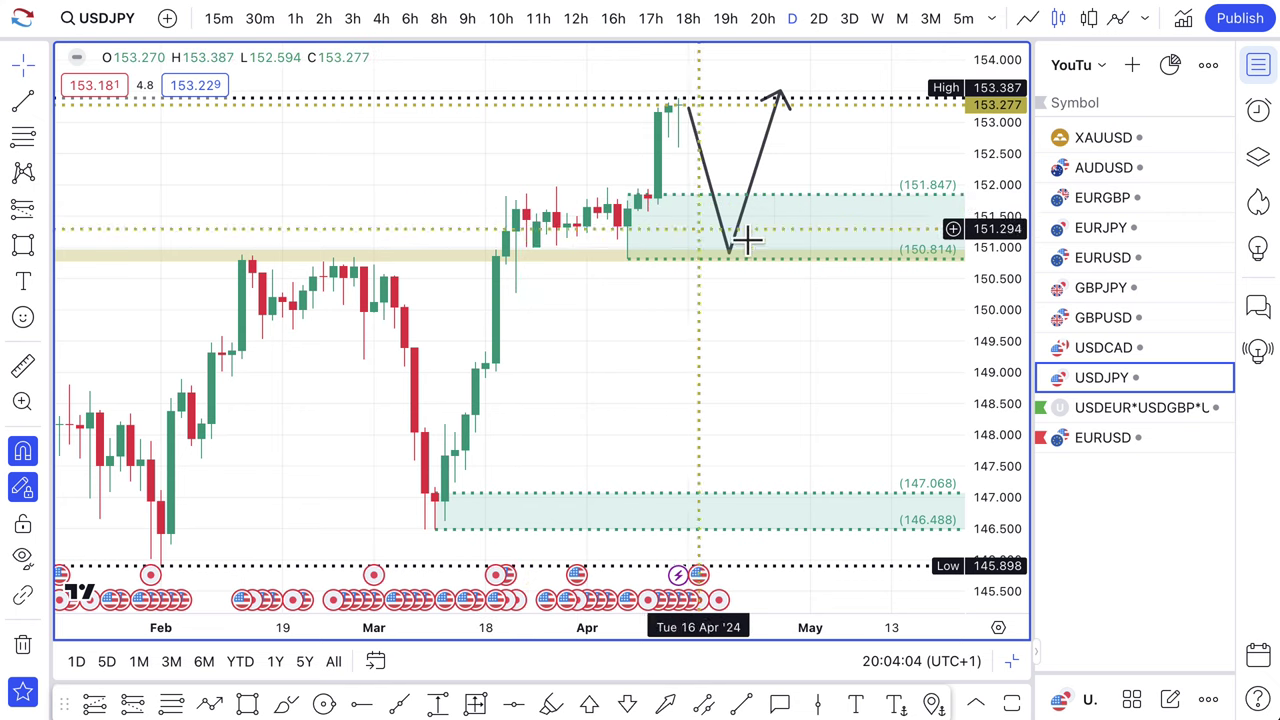
- Open the USDCAD chart and delete its 1.37113–1.36873 and 1.36268–1.35739 supply zones
{"action": "left_click", "coordinate": [1108, 352]}
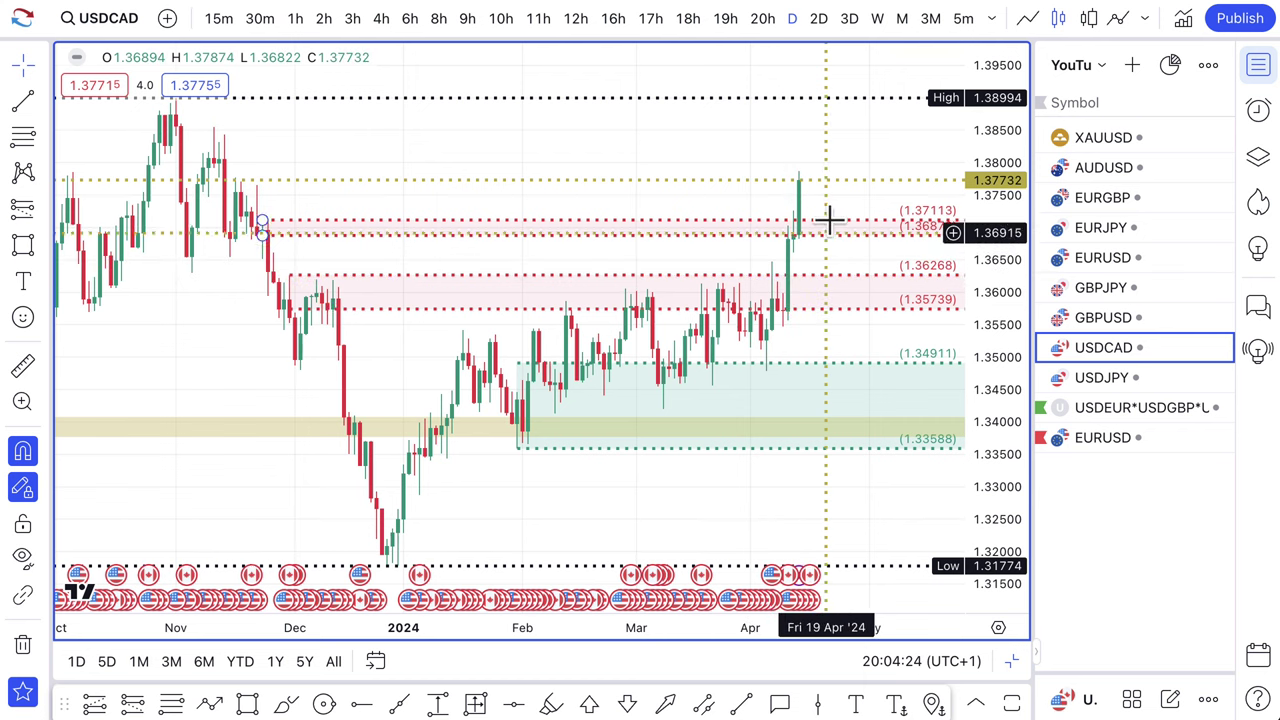
{"action": "left_click", "coordinate": [737, 232]}
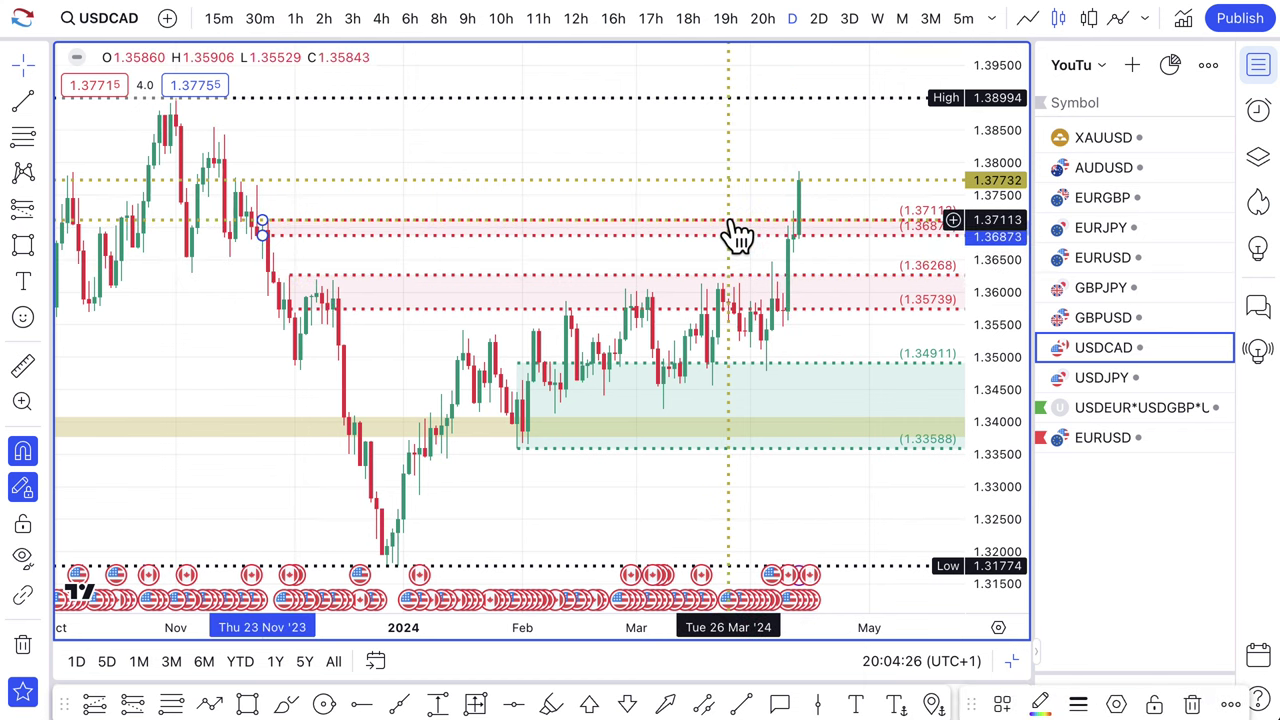
{"action": "key", "text": "Delete"}
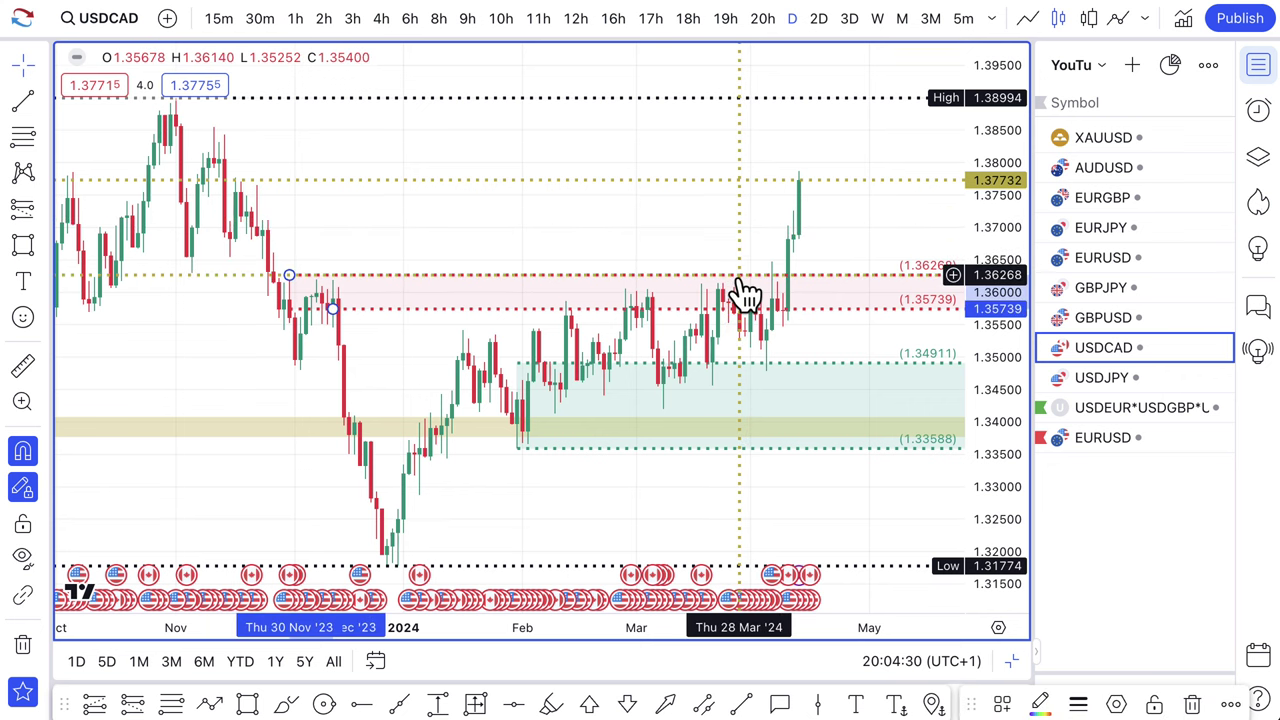
{"action": "key", "text": "Delete"}
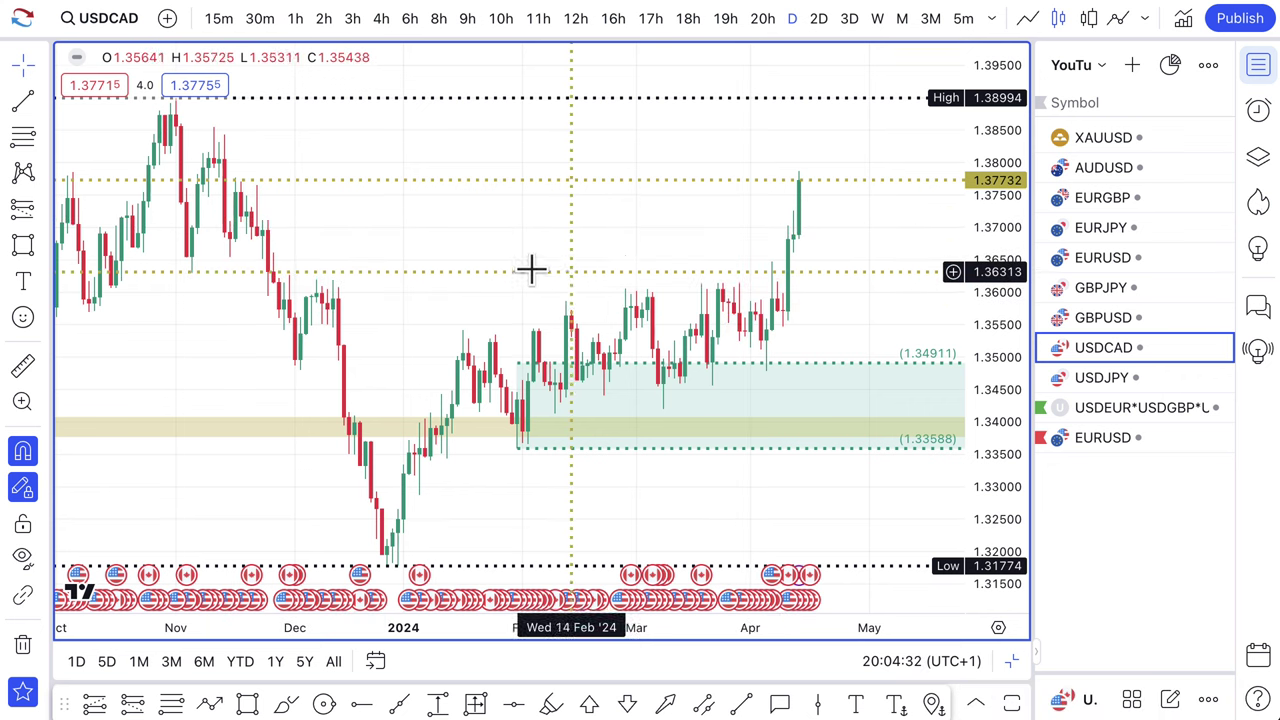
- Draw a USDCAD demand zone from 1.35720 to 1.34782 and delete the older 1.34911–1.33588 demand zone
{"action": "scroll", "coordinate": [717, 251], "scroll_direction": "up", "scroll_amount": 4}
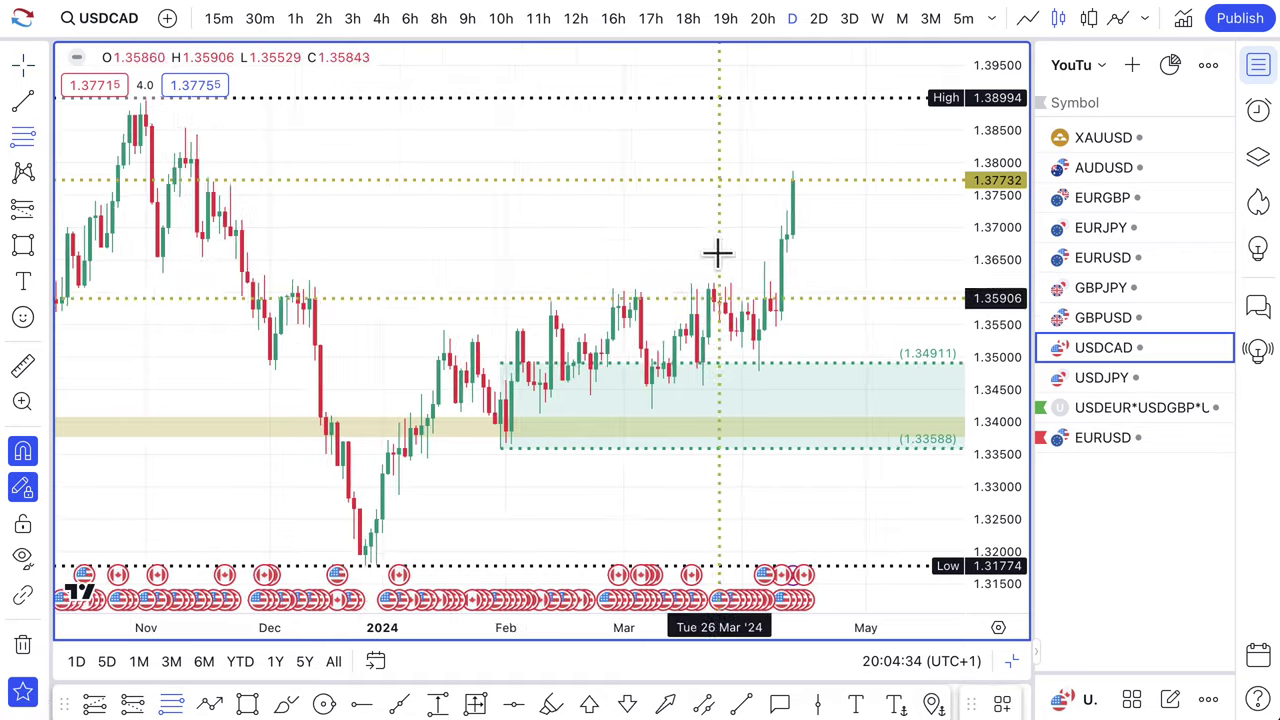
{"action": "left_click_drag", "start_coordinate": [751, 291], "coordinate": [730, 357]}
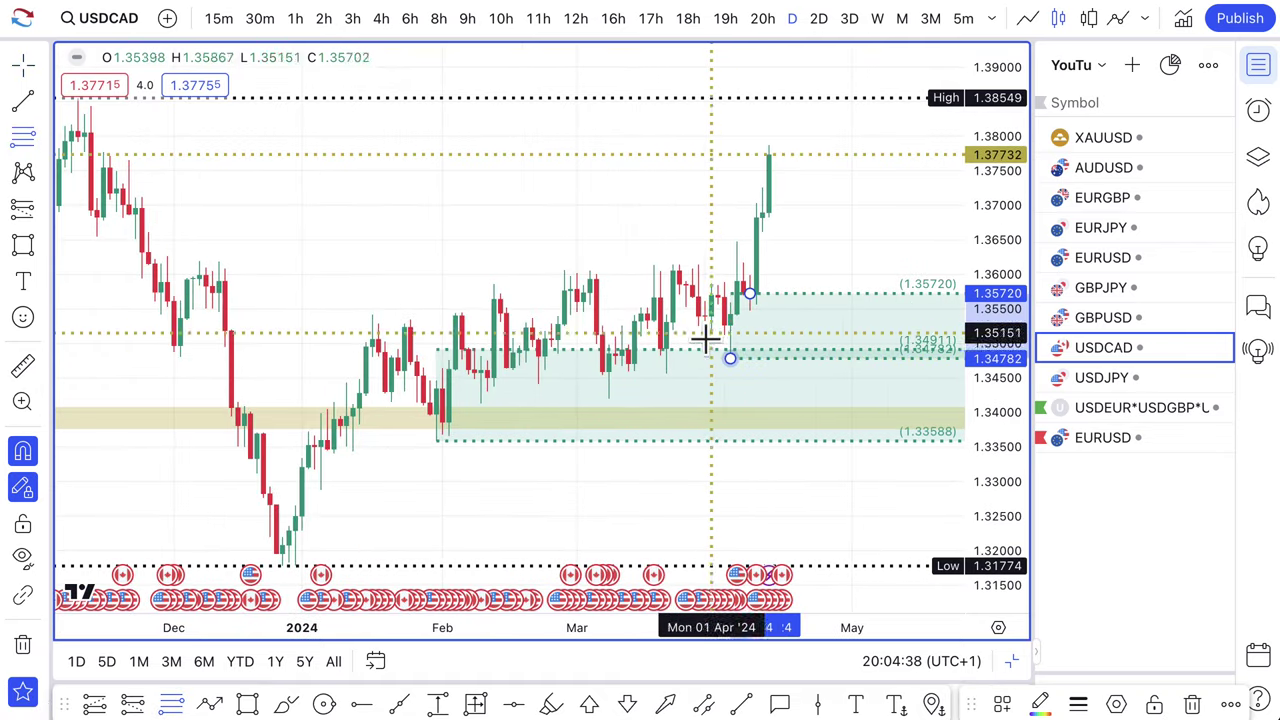
{"action": "left_click", "coordinate": [700, 361]}
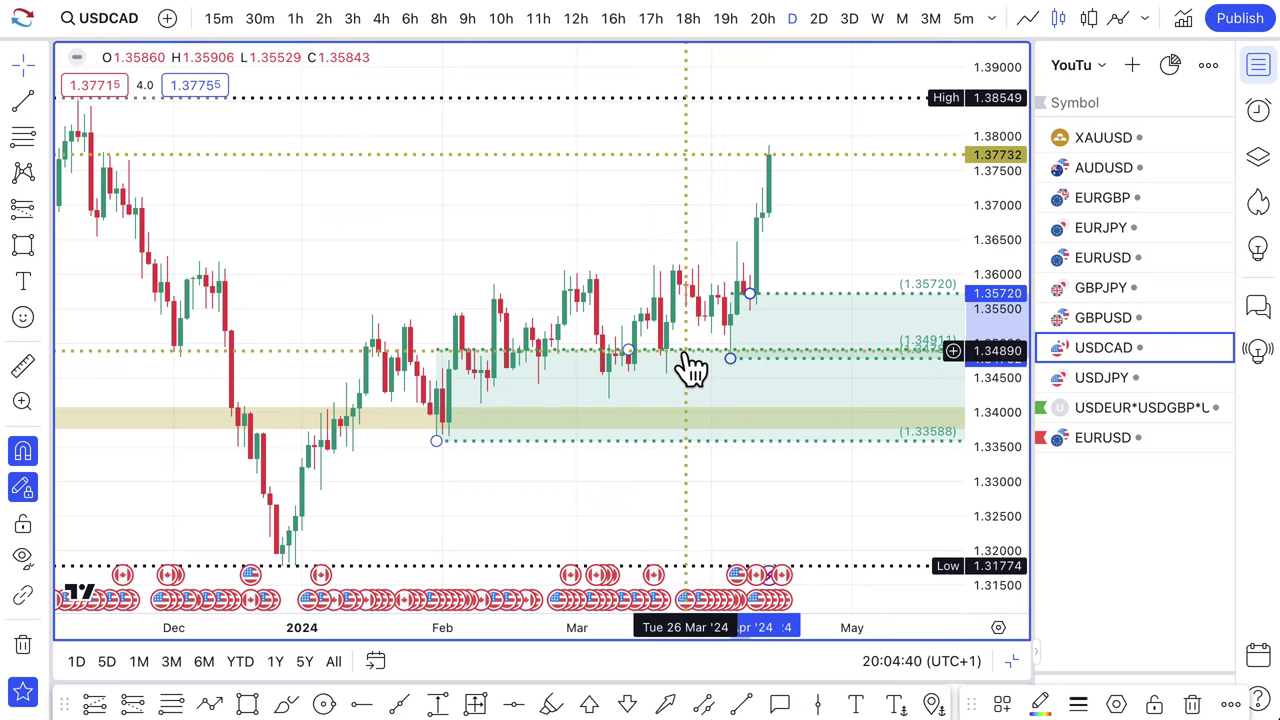
{"action": "key", "text": "Delete"}
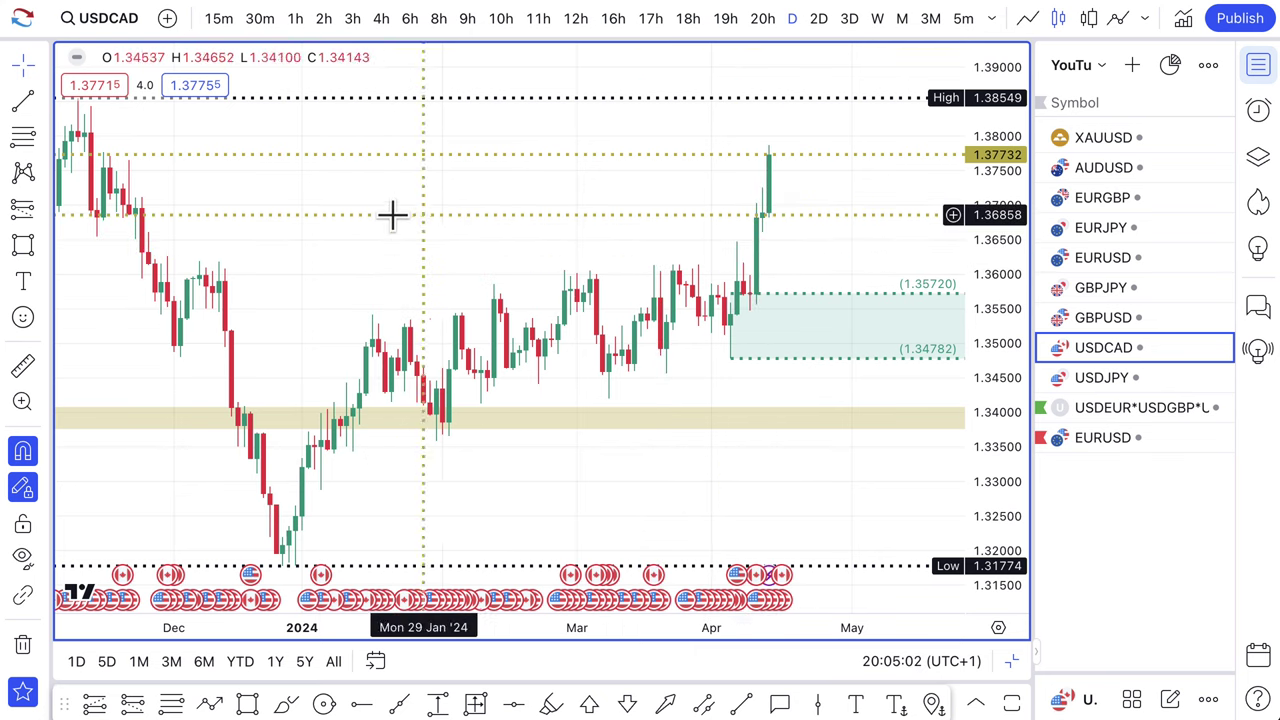
- Draw two USDCAD zones from the November highs, 1.37771–1.37175 and 1.38994–1.37991, styled with the SUPPLY template
{"action": "scroll", "coordinate": [857, 289], "scroll_direction": "down", "scroll_amount": 2}
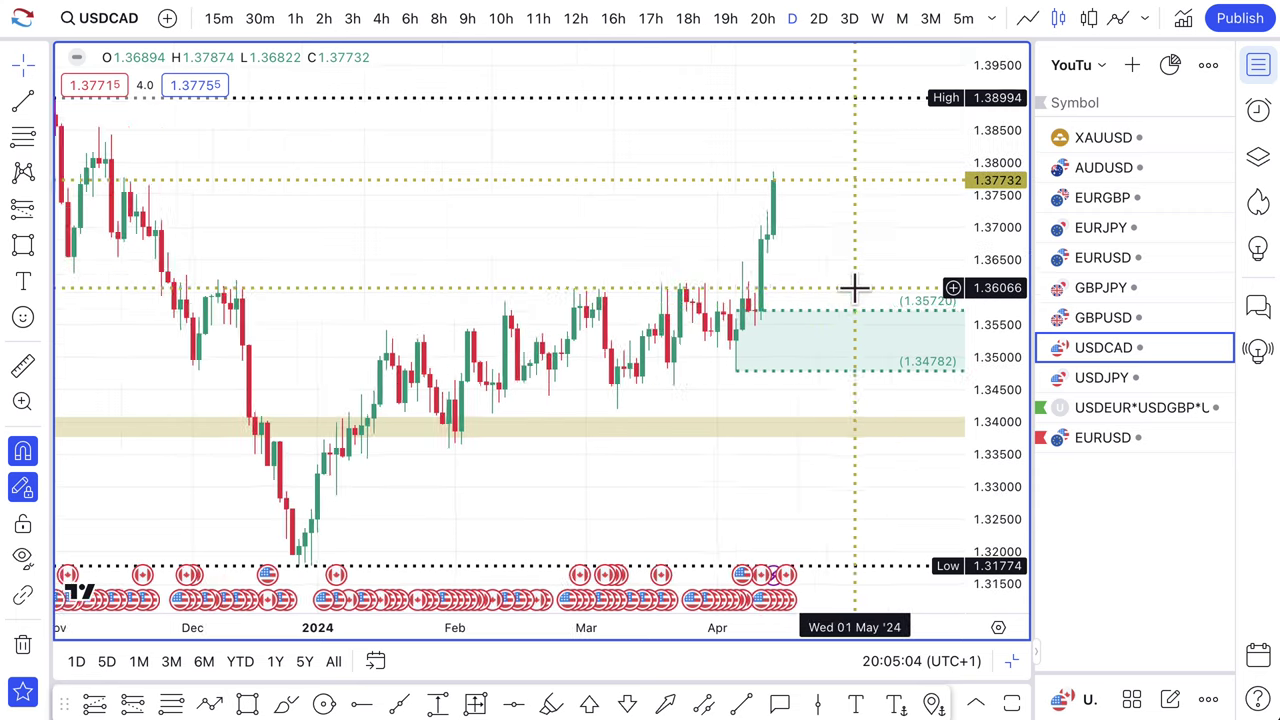
{"action": "left_click", "coordinate": [23, 140]}
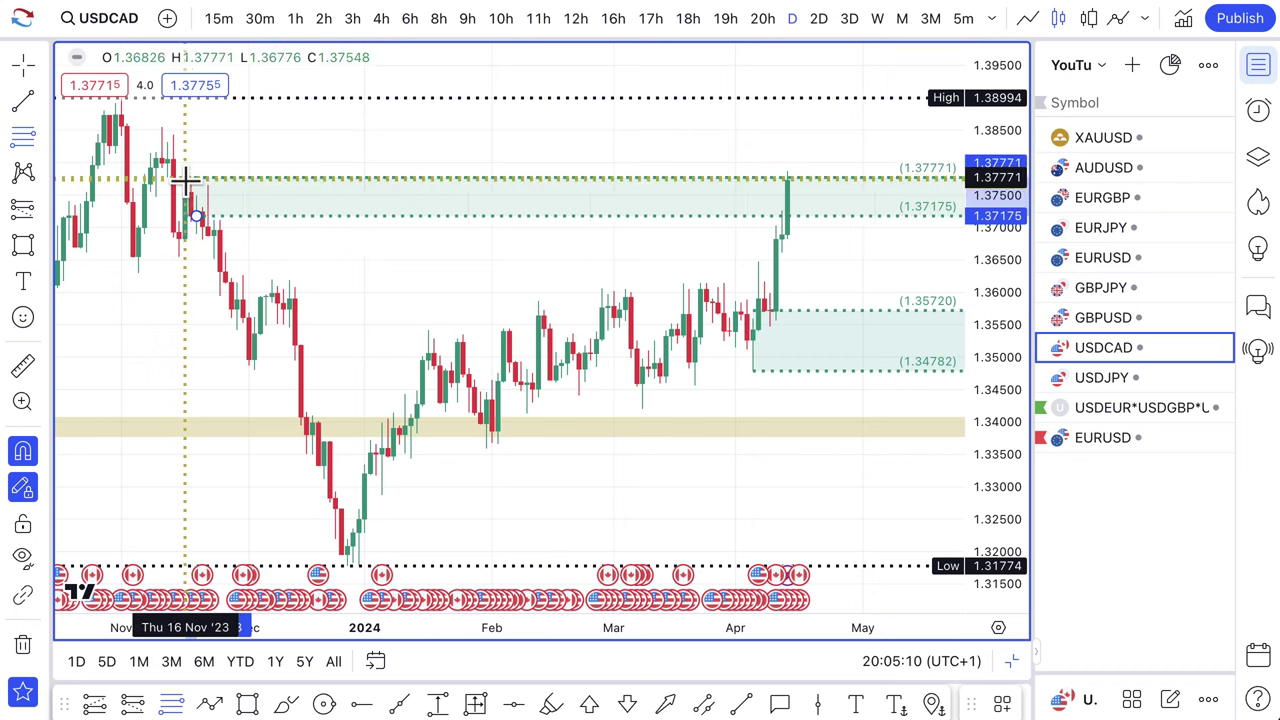
{"action": "left_click", "coordinate": [185, 178]}
{"action": "left_click", "coordinate": [1003, 706]}
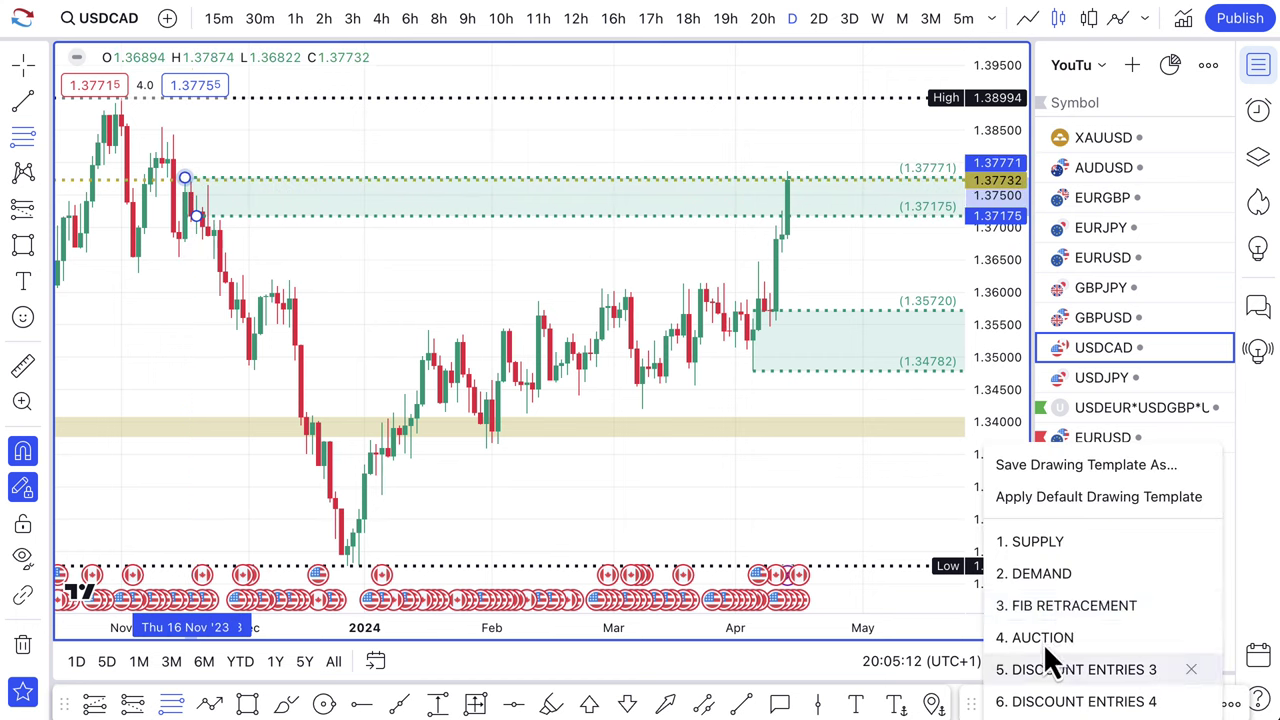
{"action": "left_click", "coordinate": [1058, 547]}
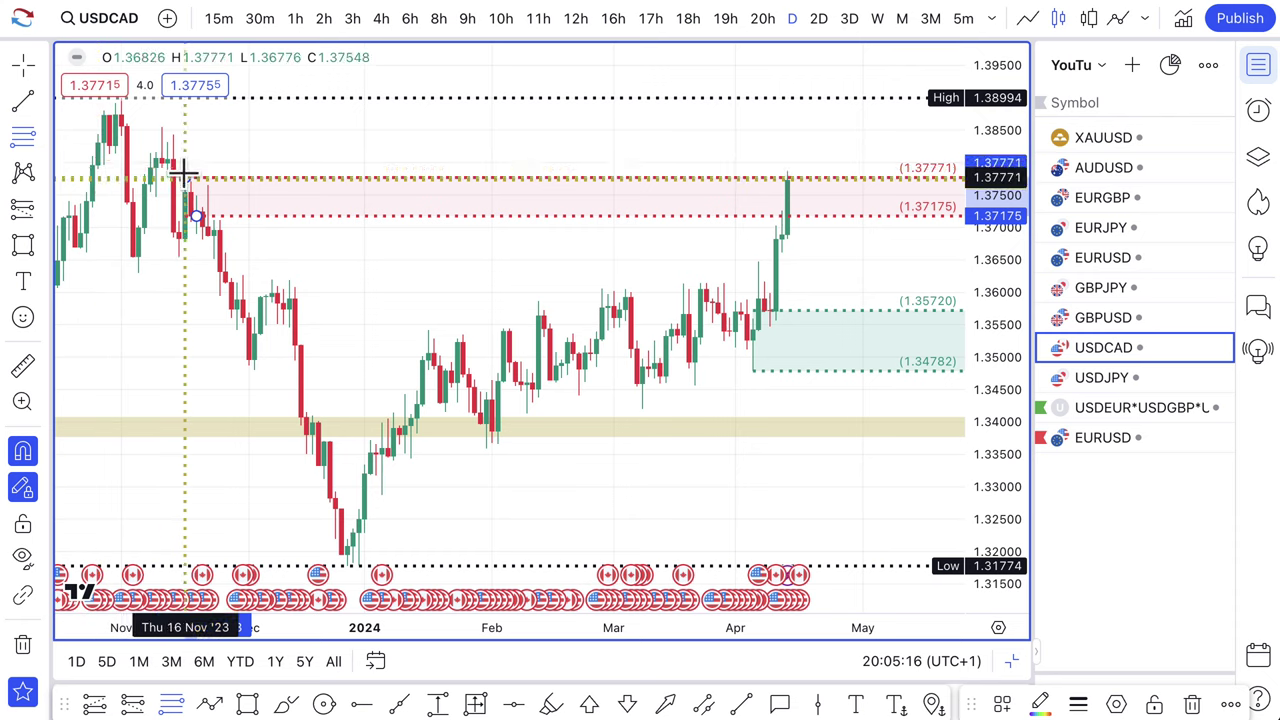
{"action": "left_click_drag", "start_coordinate": [168, 162], "coordinate": [120, 100]}
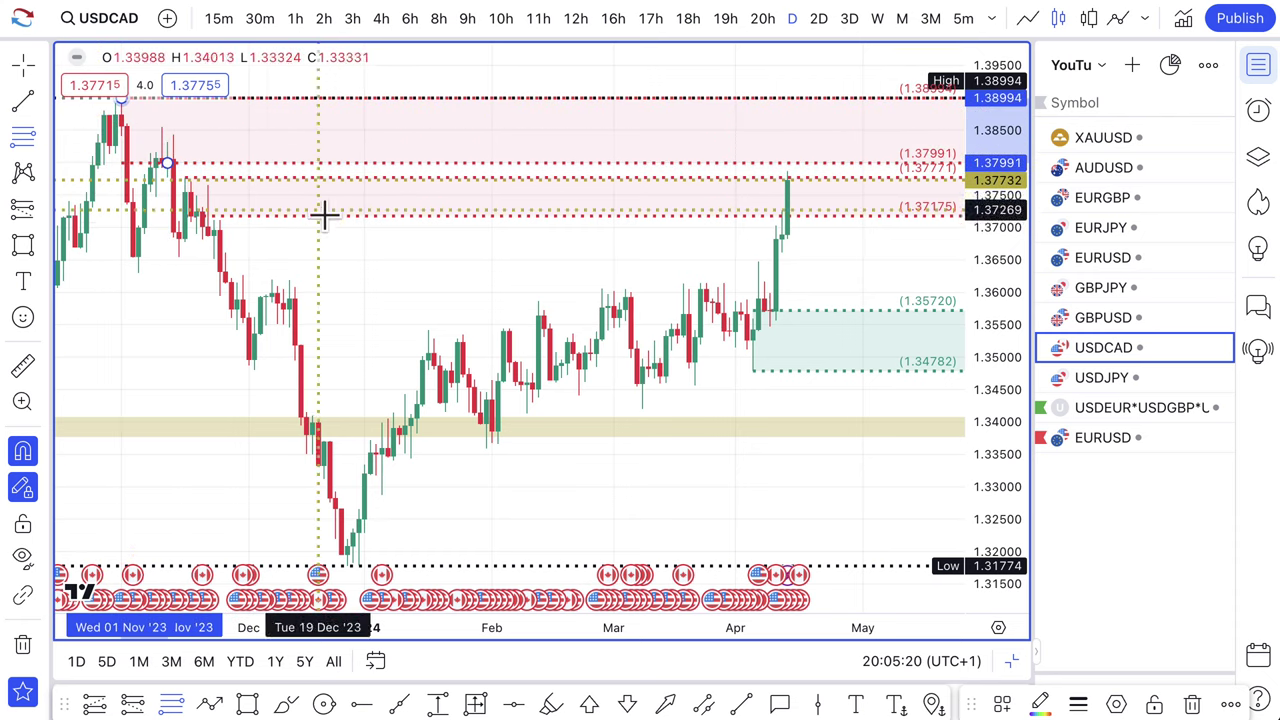
- Draw a projected USDCAD path arrow from the latest price down to about 1.3555 in the demand zone and up to about 1.3694
{"action": "scroll", "coordinate": [670, 305], "scroll_direction": "up", "scroll_amount": 1}
{"action": "scroll", "coordinate": [670, 305], "scroll_direction": "up", "scroll_amount": 1}
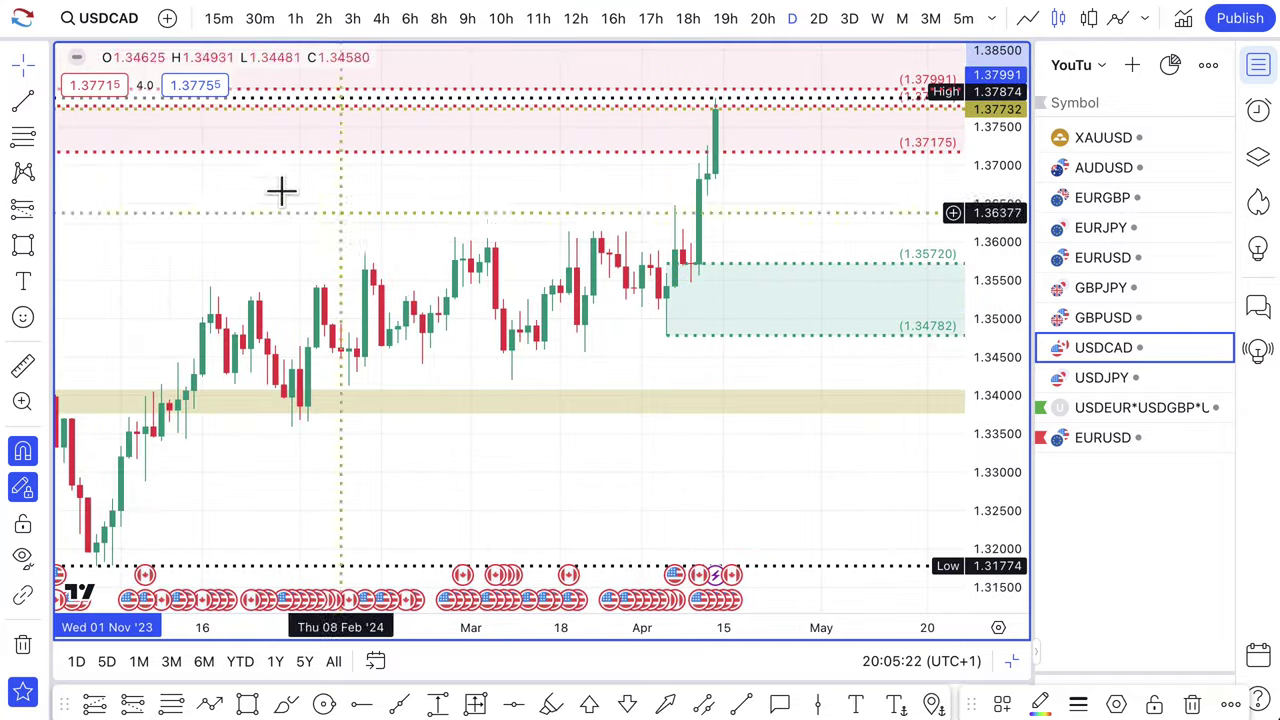
{"action": "left_click", "coordinate": [209, 703]}
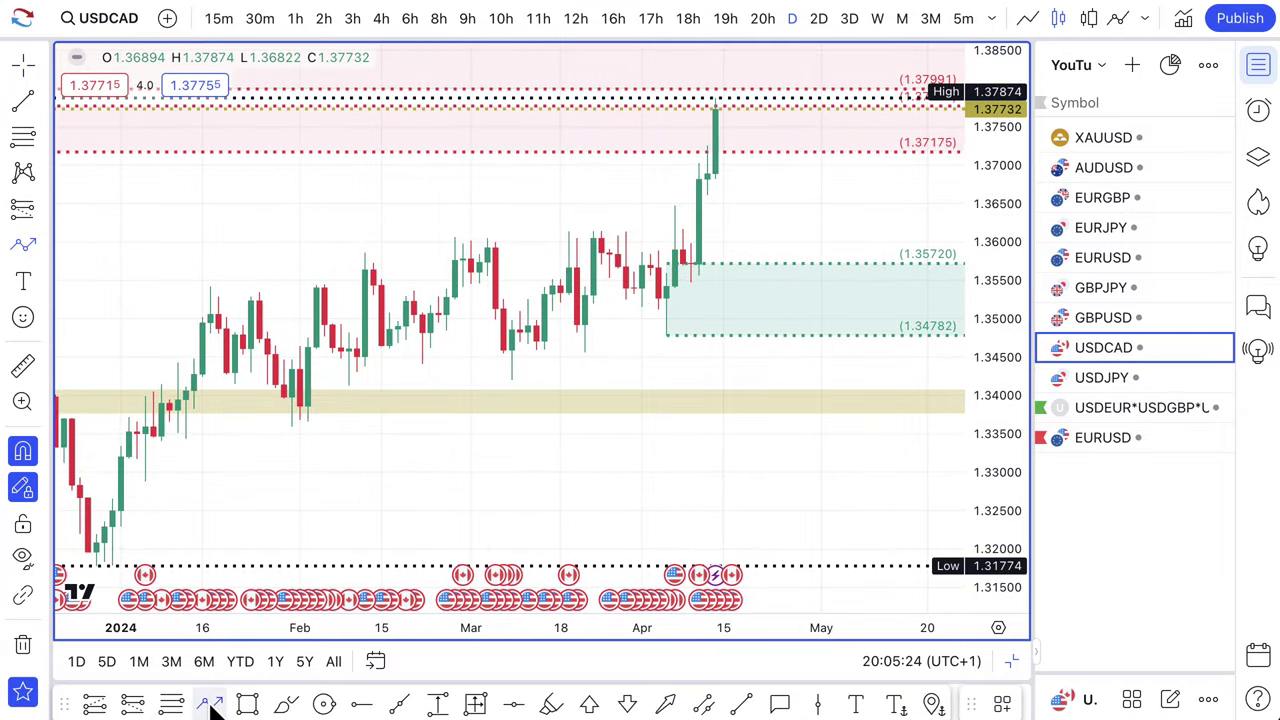
{"action": "left_click", "coordinate": [716, 108]}
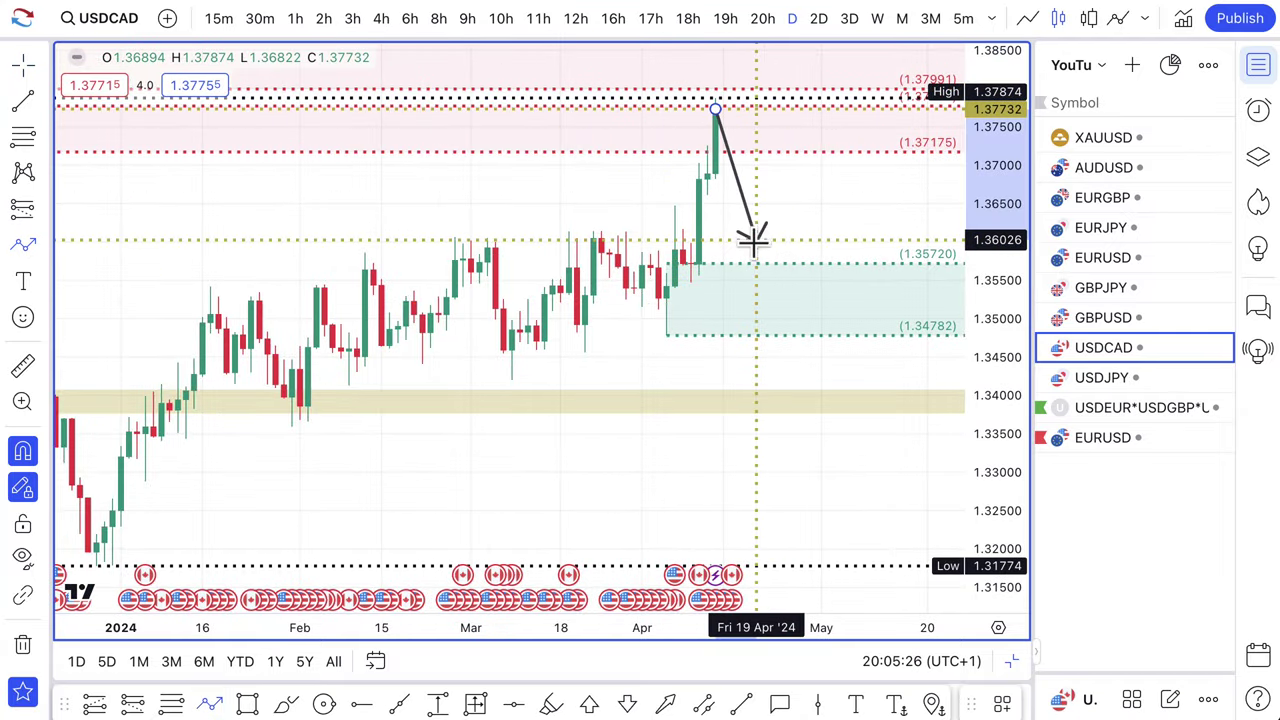
{"action": "left_click", "coordinate": [764, 276]}
{"action": "double_click", "coordinate": [845, 170]}
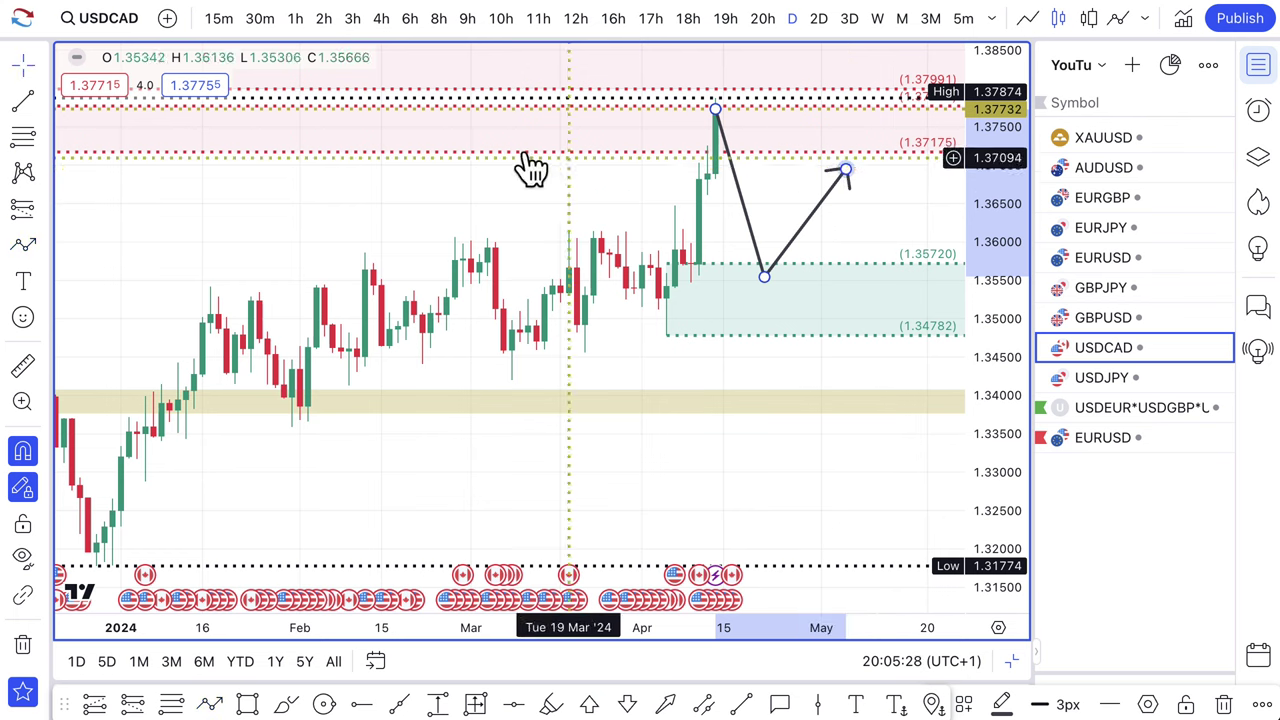
- Reshape the USDCAD path arrow to dip only to about 1.369 and end at about 1.385 inside the upper supply zone
{"action": "scroll", "coordinate": [651, 191], "scroll_direction": "down", "scroll_amount": 2}
{"action": "scroll", "coordinate": [686, 257], "scroll_direction": "down", "scroll_amount": 2}
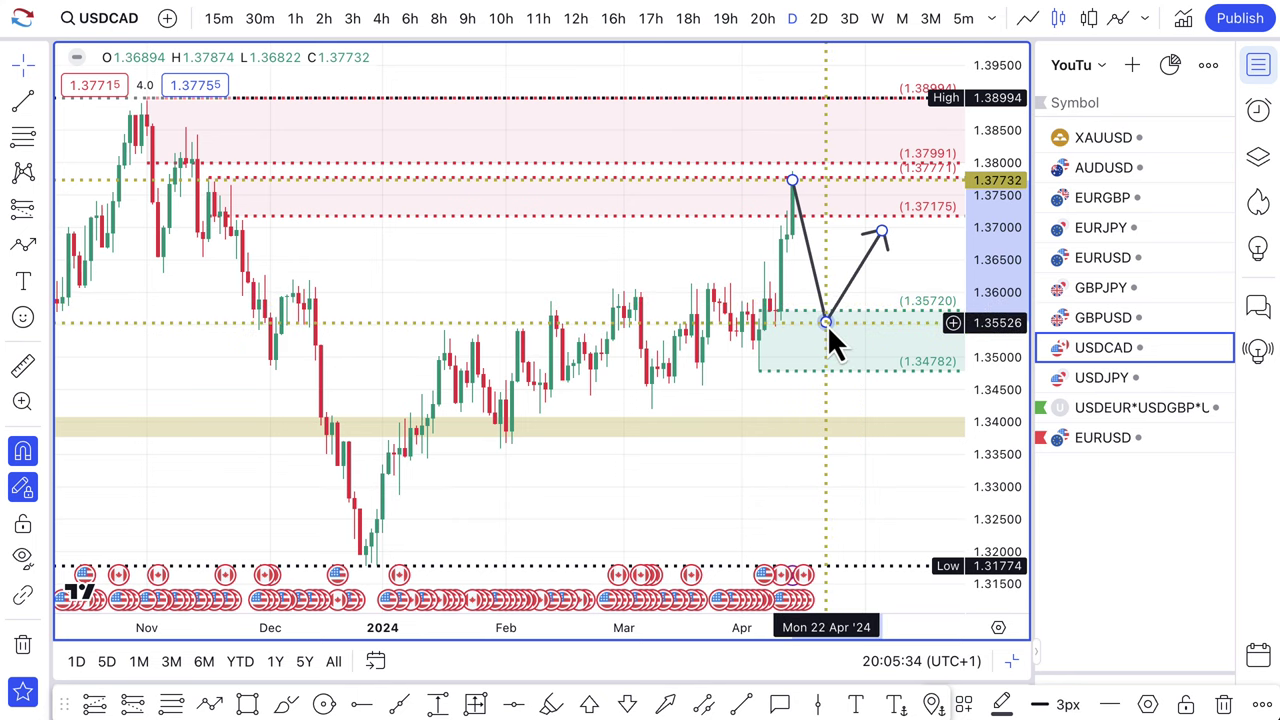
{"action": "left_click_drag", "start_coordinate": [826, 320], "coordinate": [844, 133]}
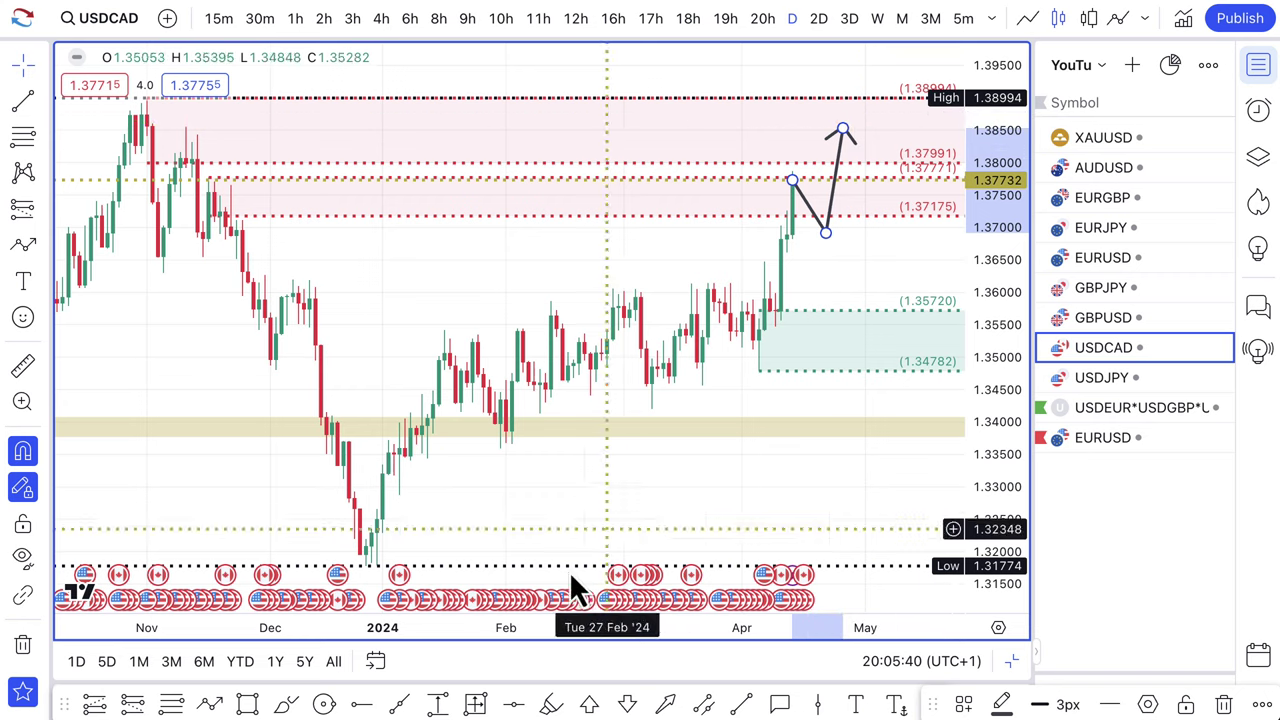
- Draw a second USDCAD path arrow from about 1.384 down to about 1.369 and back up to about 1.385
{"action": "left_click", "coordinate": [220, 706]}
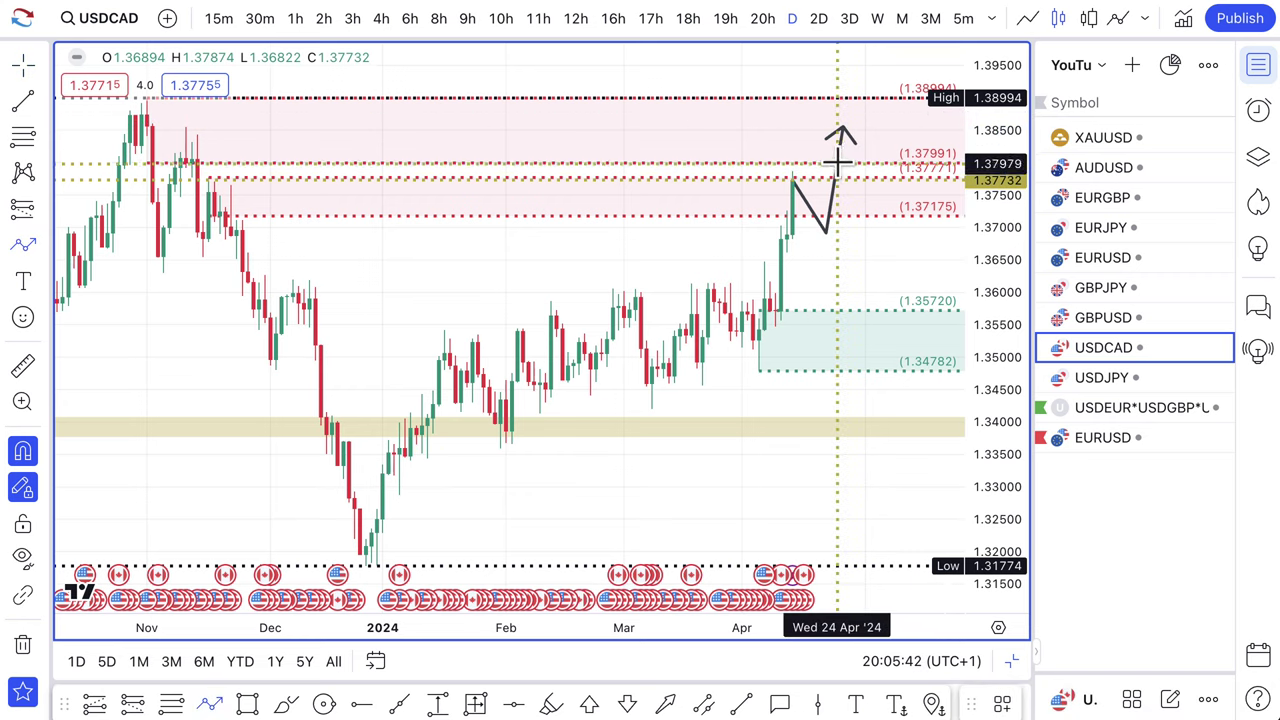
{"action": "left_click", "coordinate": [870, 235]}
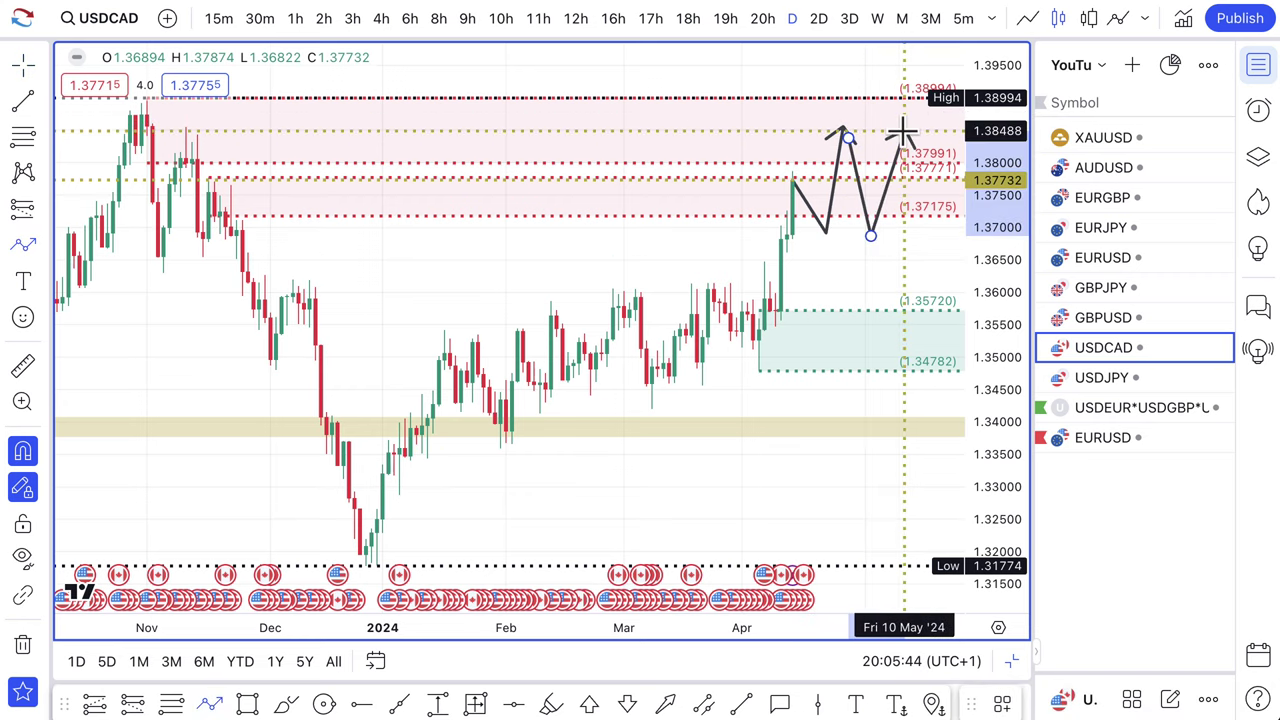
{"action": "double_click", "coordinate": [903, 130]}
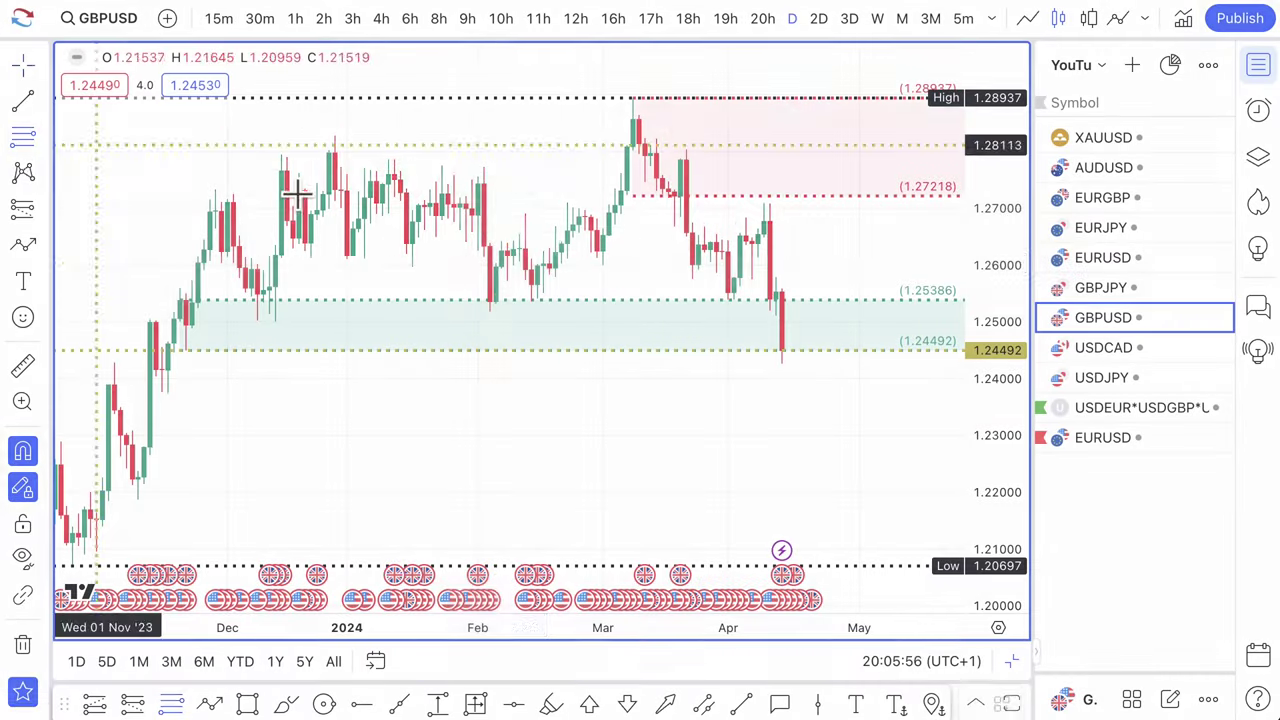
- On GBPUSD, draw supply zones 1.27095–1.26550 and 1.25786–1.25402, plus a 1.24164–1.23765 zone styled with the DEMAND template
{"action": "left_click", "coordinate": [762, 233]}
{"action": "mouse_move", "coordinate": [762, 205]}
{"action": "left_mouse_down"}
{"action": "mouse_move", "coordinate": [775, 292]}
{"action": "mouse_move", "coordinate": [776, 278]}
{"action": "left_mouse_up"}
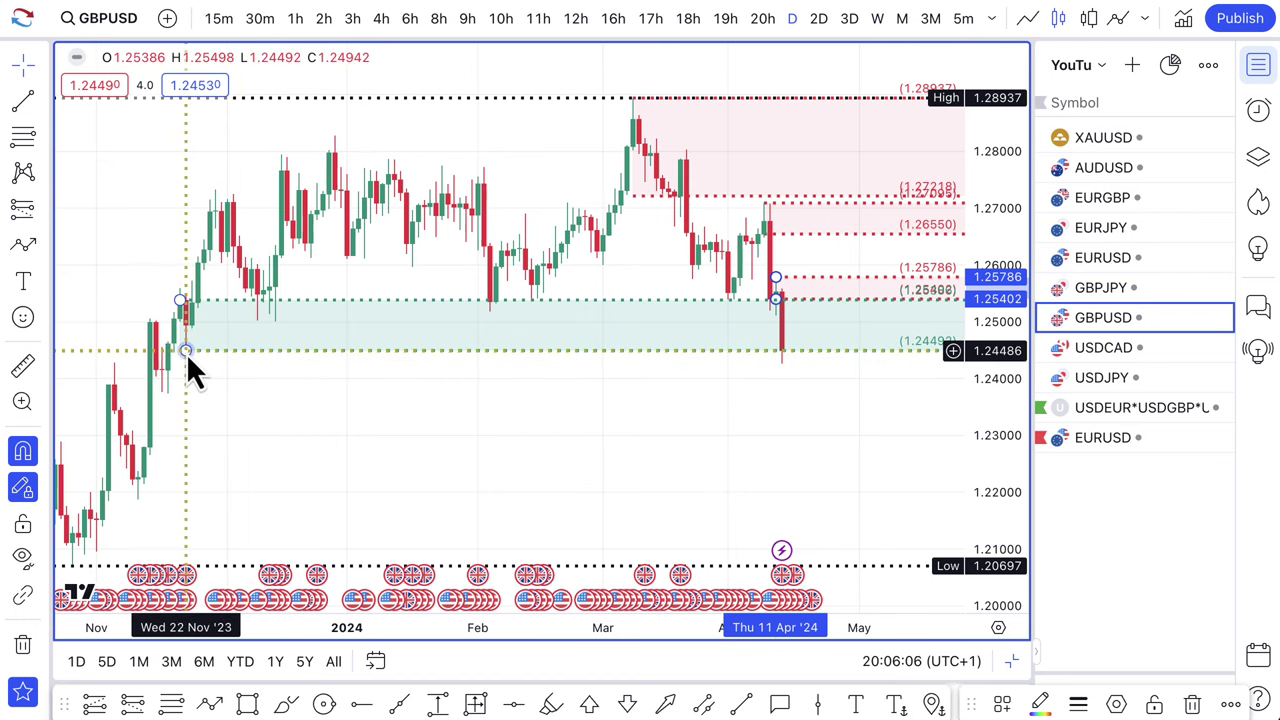
{"action": "left_click", "coordinate": [23, 136]}
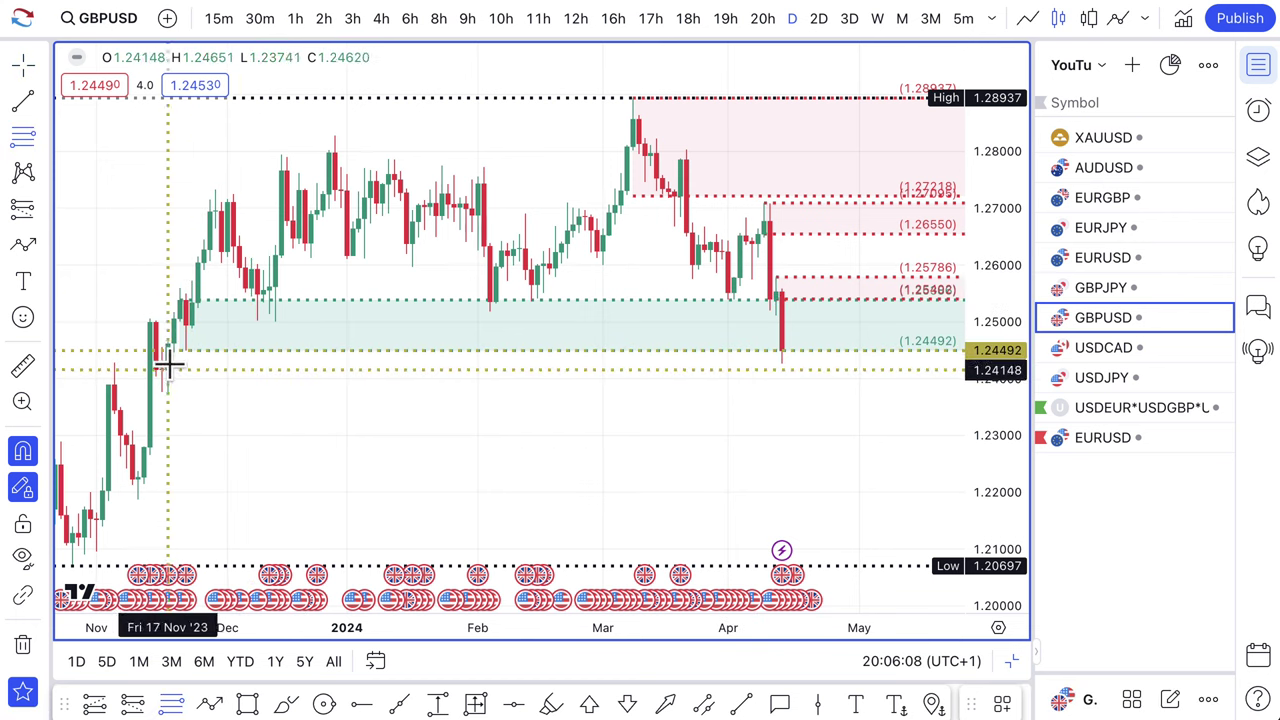
{"action": "left_click_drag", "start_coordinate": [160, 371], "coordinate": [162, 387]}
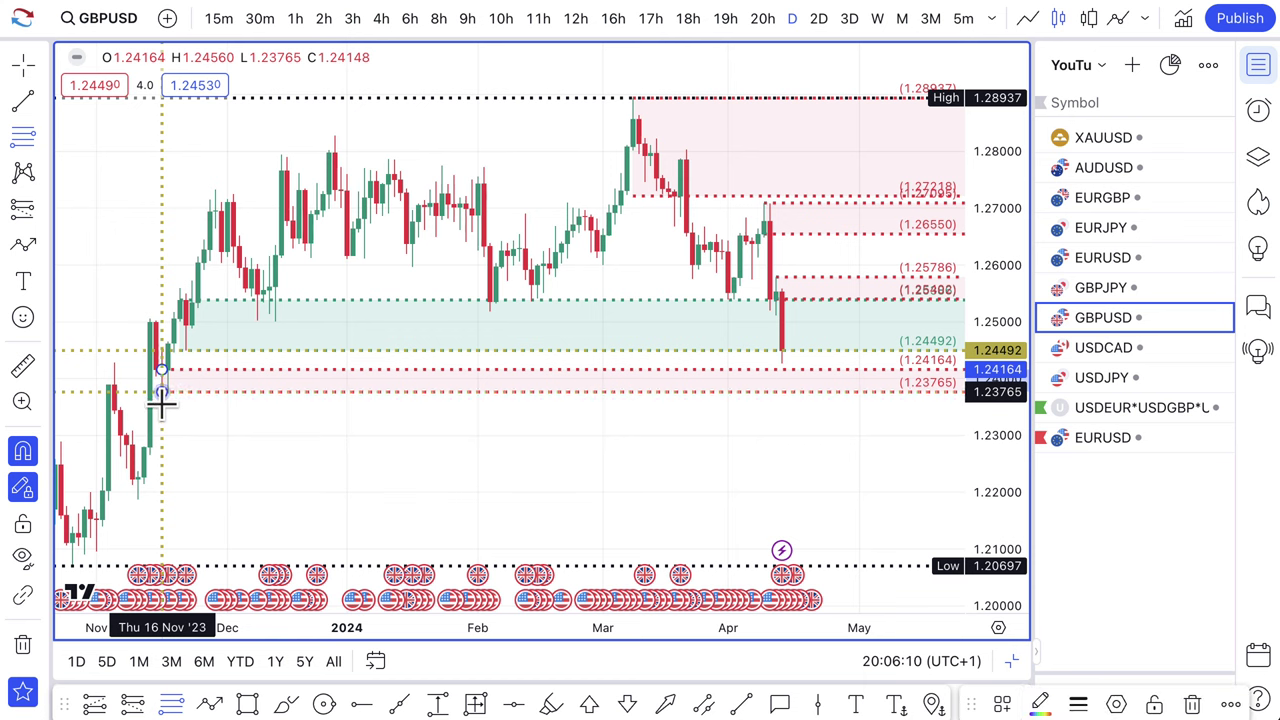
{"action": "left_click", "coordinate": [1002, 706]}
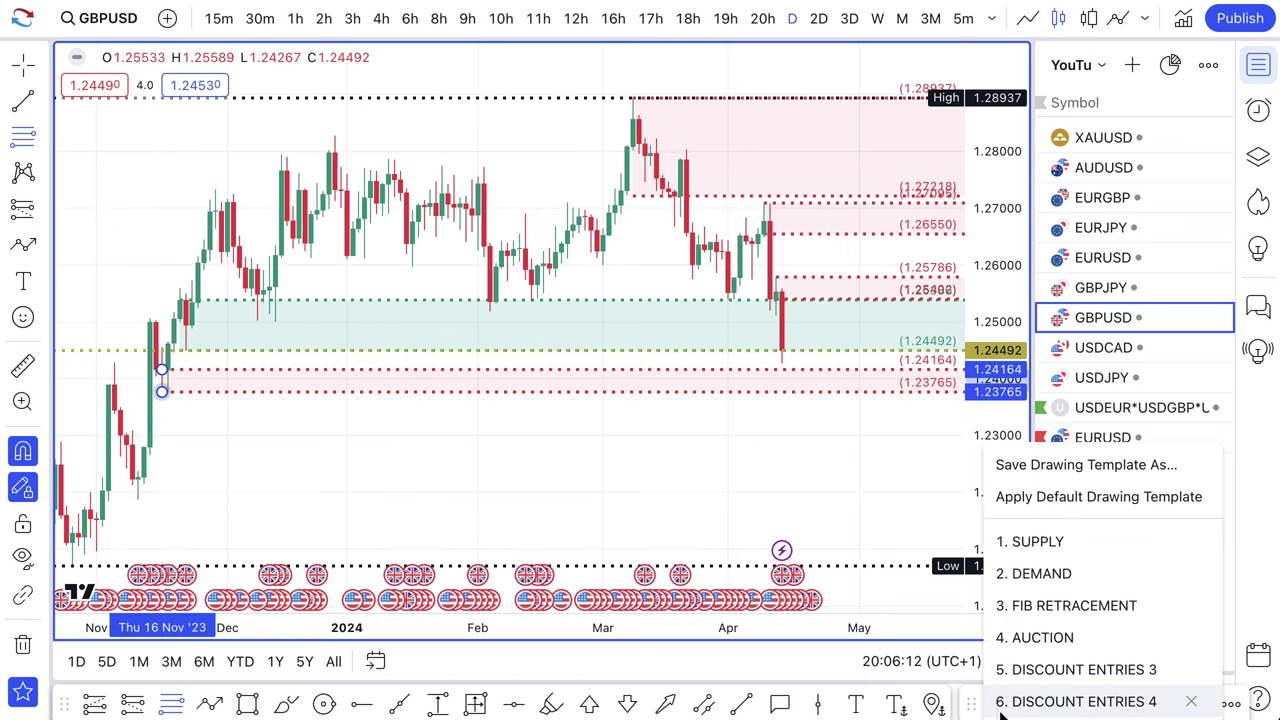
{"action": "left_click", "coordinate": [1038, 580]}
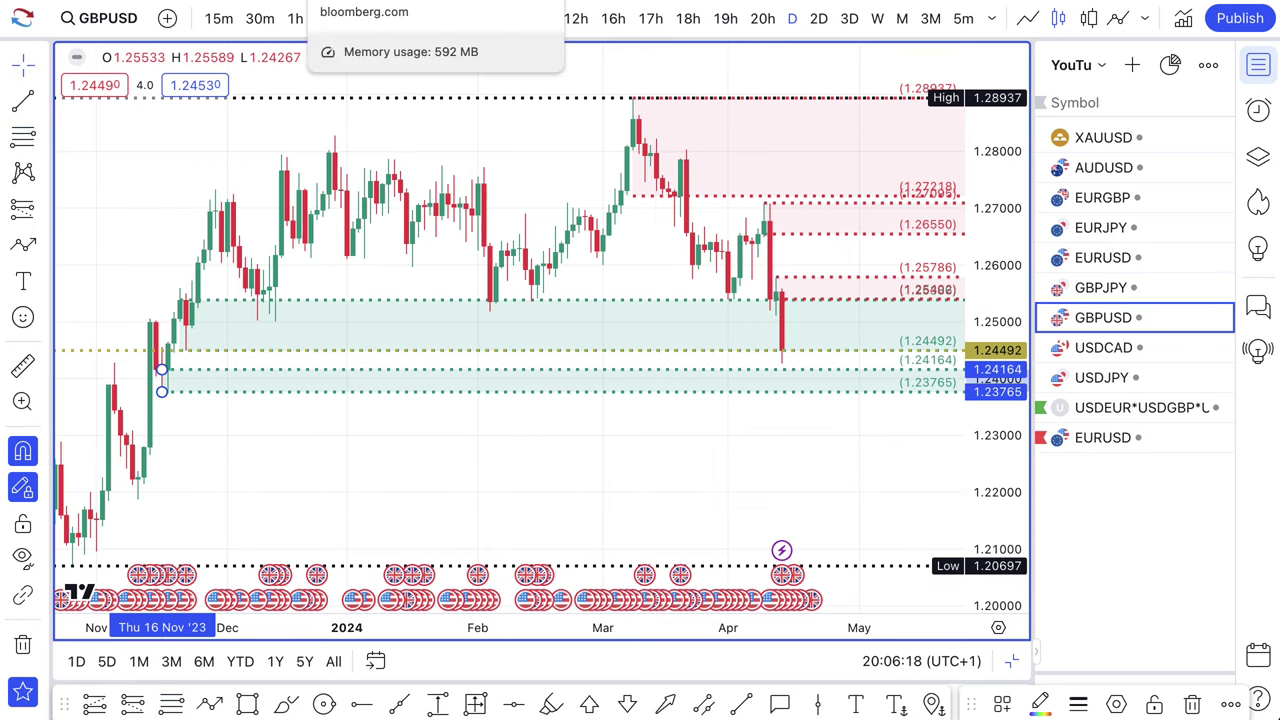
- Switch to the Bloomberg article on UK economic growth and read its headline, key points and publication date
{"action": "left_click", "coordinate": [364, 2]}
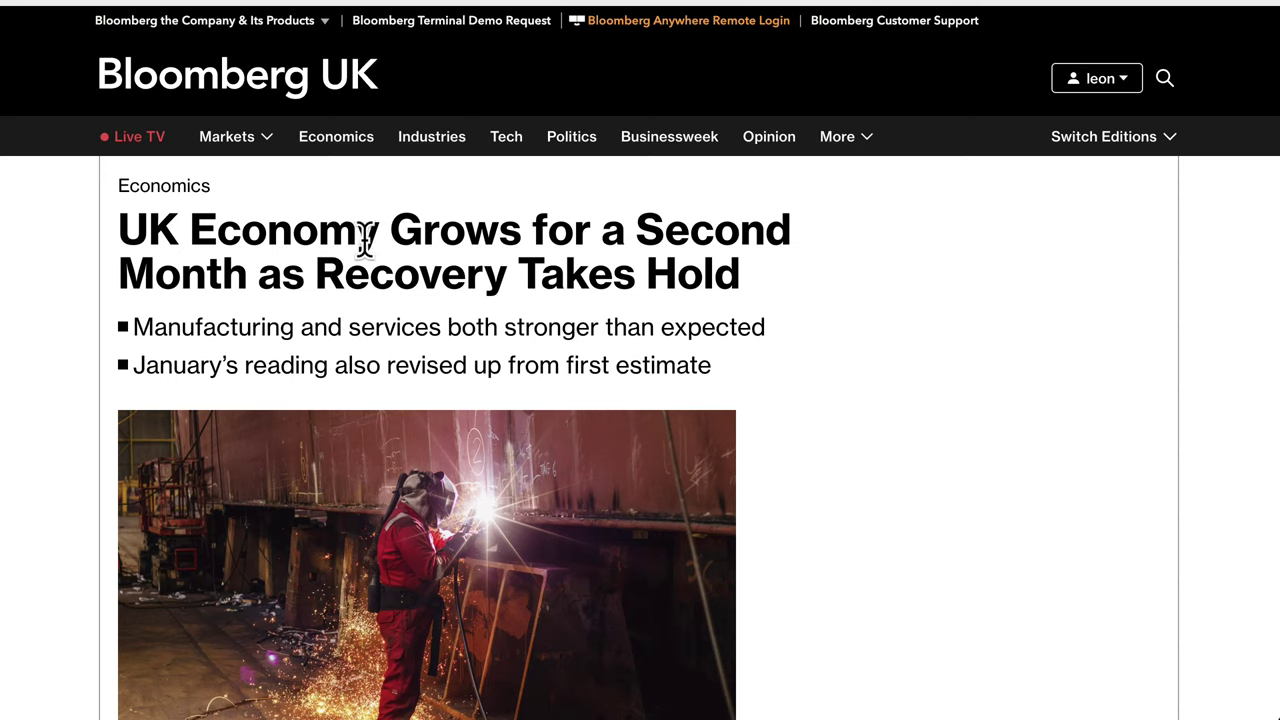
{"action": "left_click_drag", "start_coordinate": [397, 235], "coordinate": [737, 272]}
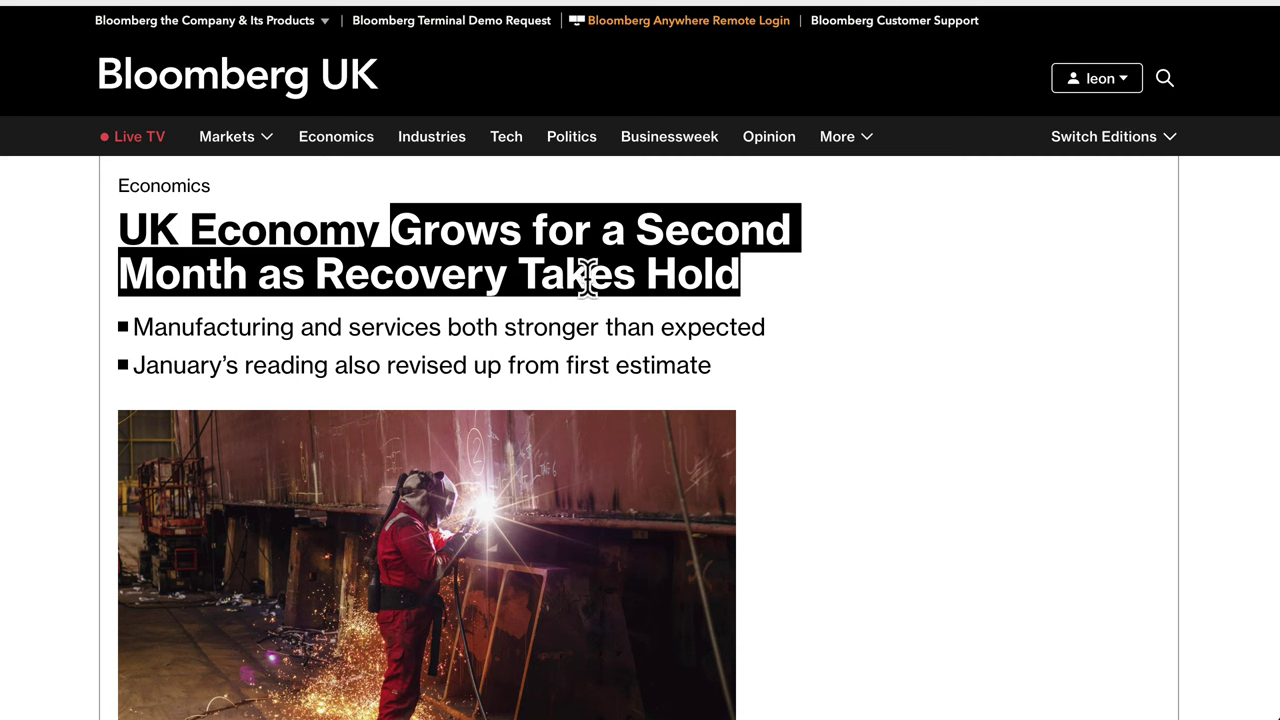
{"action": "left_click_drag", "start_coordinate": [203, 327], "coordinate": [698, 365]}
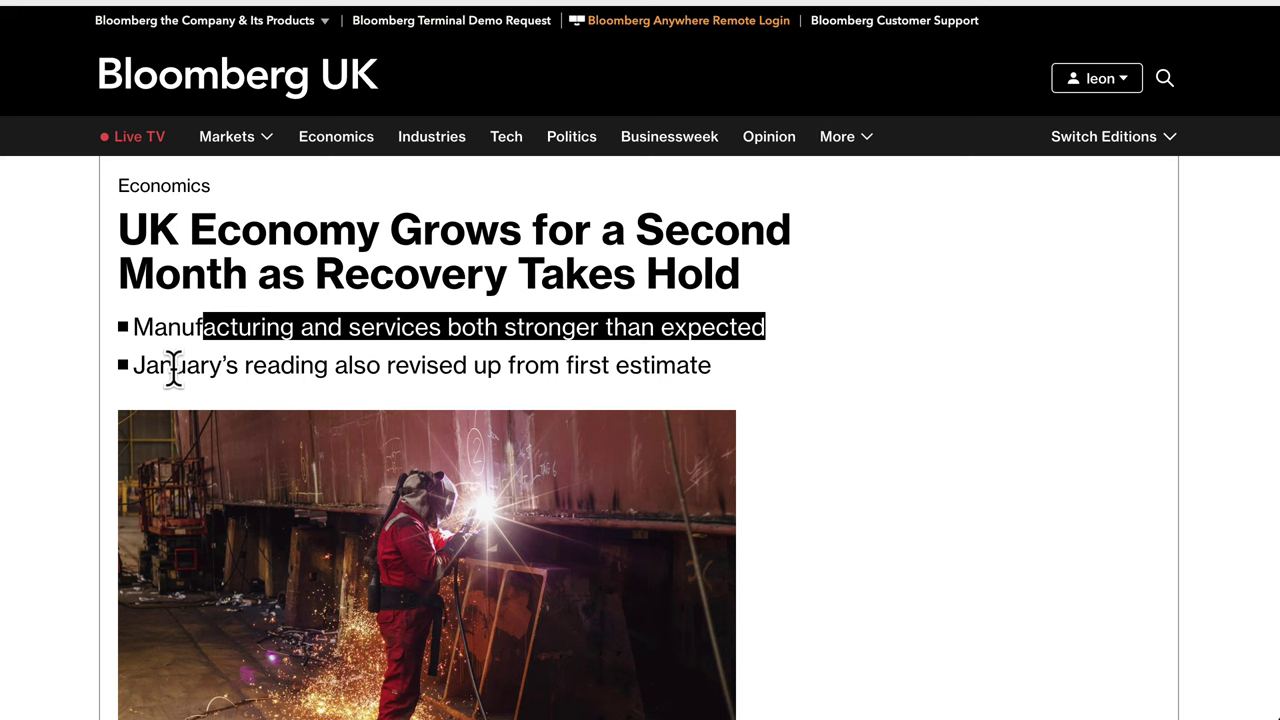
{"action": "left_click_drag", "start_coordinate": [173, 366], "coordinate": [331, 370]}
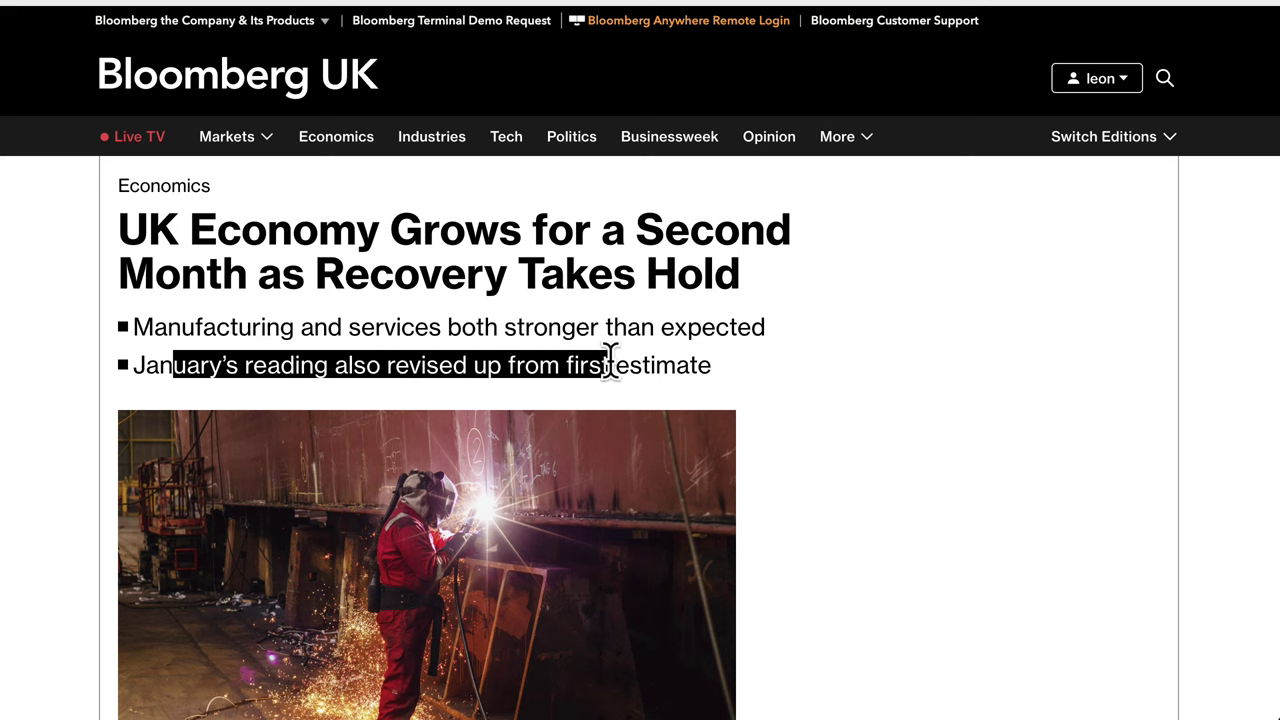
{"action": "left_click_drag", "start_coordinate": [610, 365], "coordinate": [726, 366]}
{"action": "scroll", "coordinate": [822, 459], "scroll_direction": "down", "scroll_amount": 3}
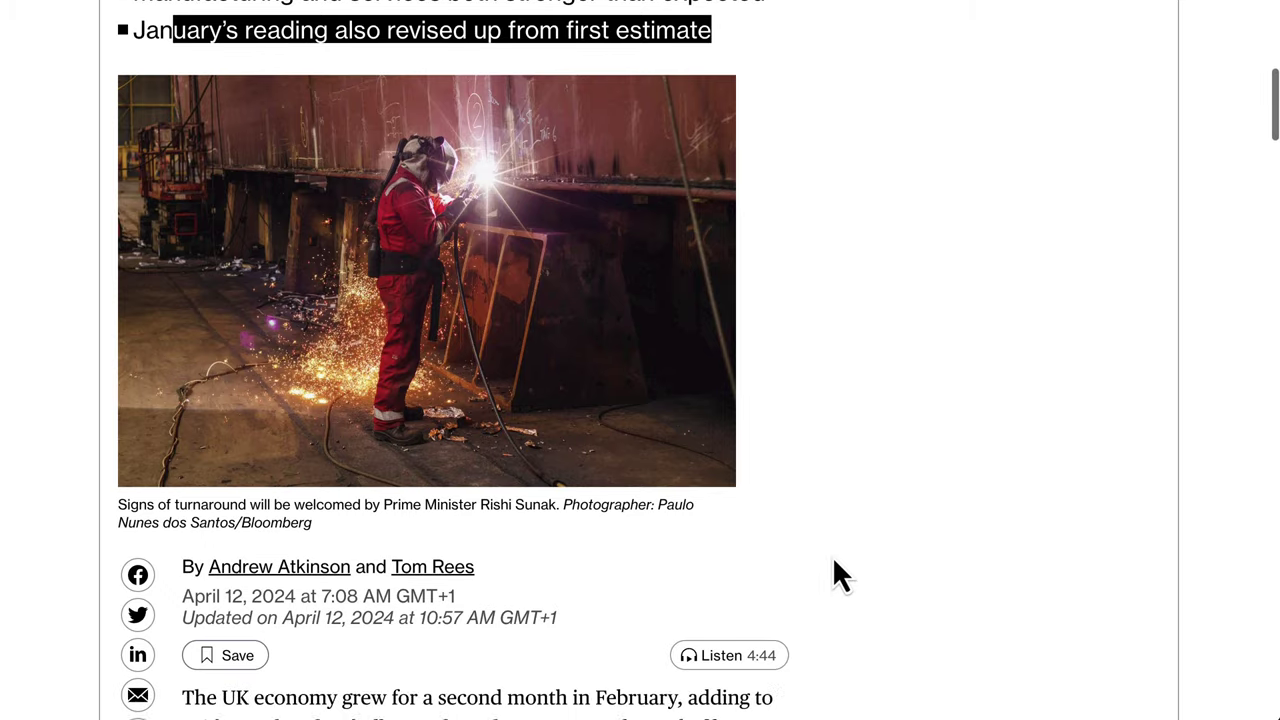
{"action": "scroll", "coordinate": [831, 400], "scroll_direction": "down", "scroll_amount": 2}
{"action": "scroll", "coordinate": [829, 400], "scroll_direction": "up", "scroll_amount": 6}
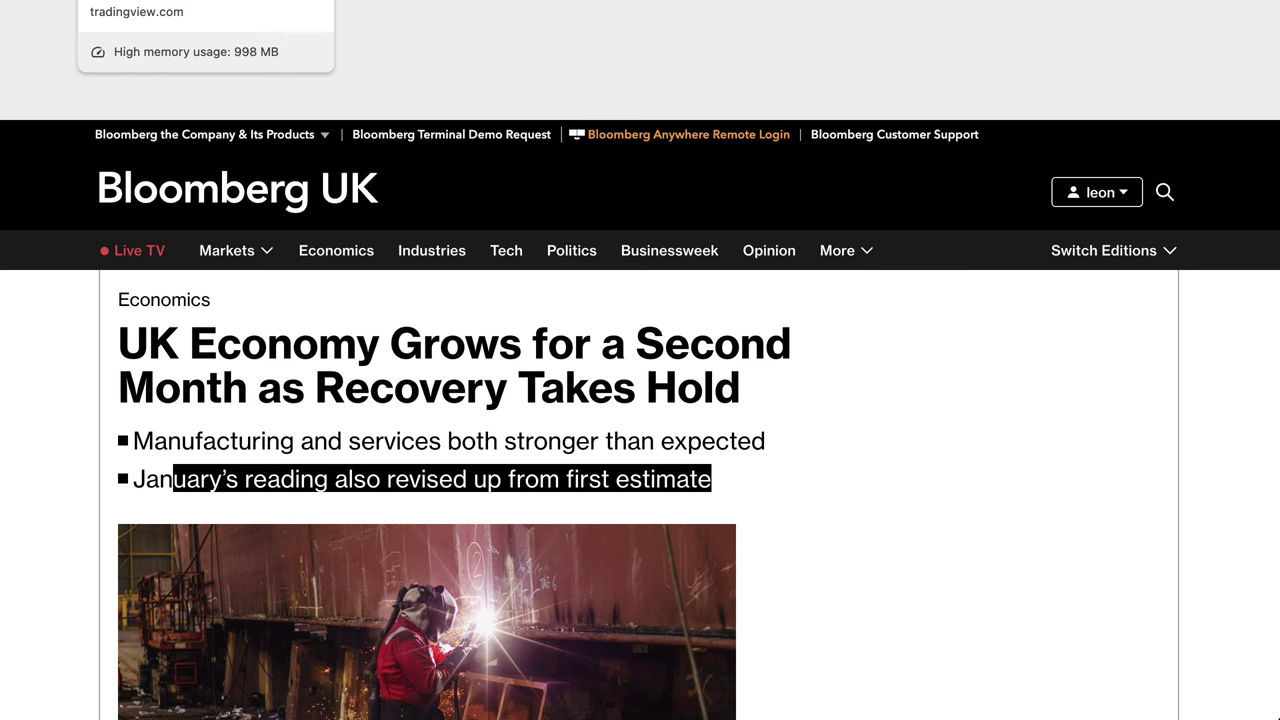
- Switch back to the TradingView GBPUSD chart and draw a path arrow from about 1.239 in the lower demand zone up to about 1.2515
{"action": "left_click", "coordinate": [100, 0]}
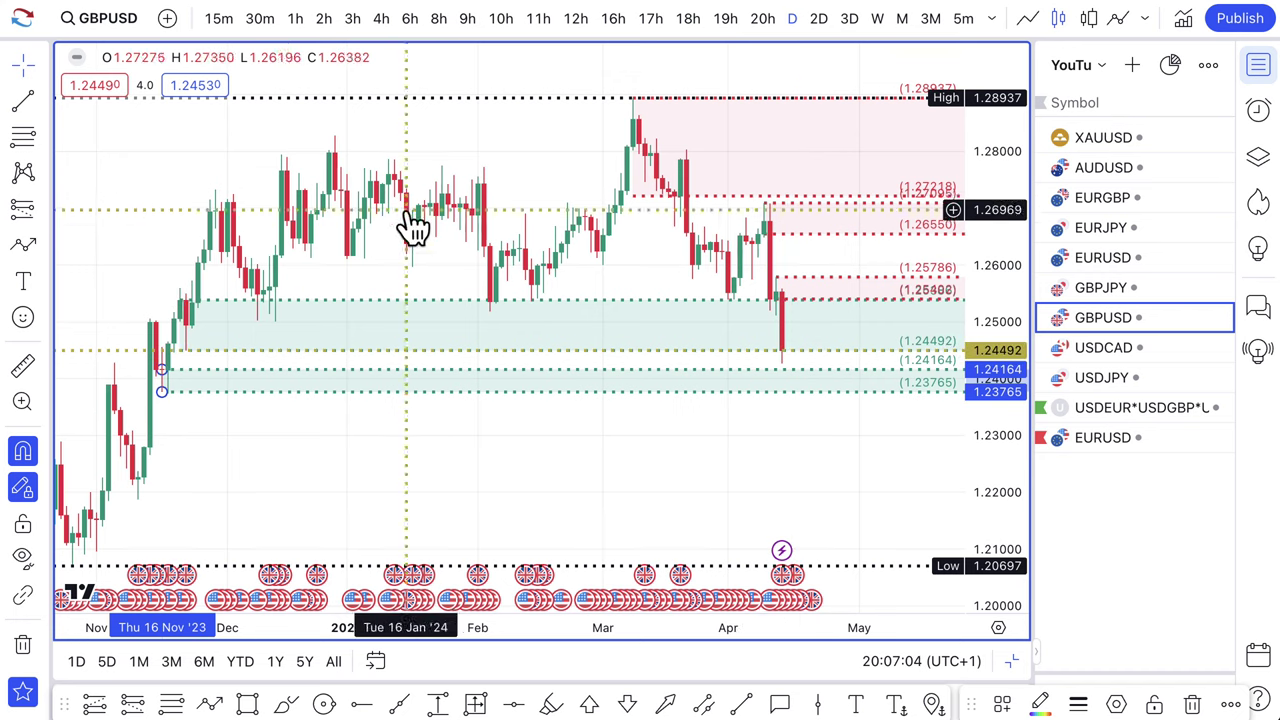
{"action": "left_click", "coordinate": [23, 244]}
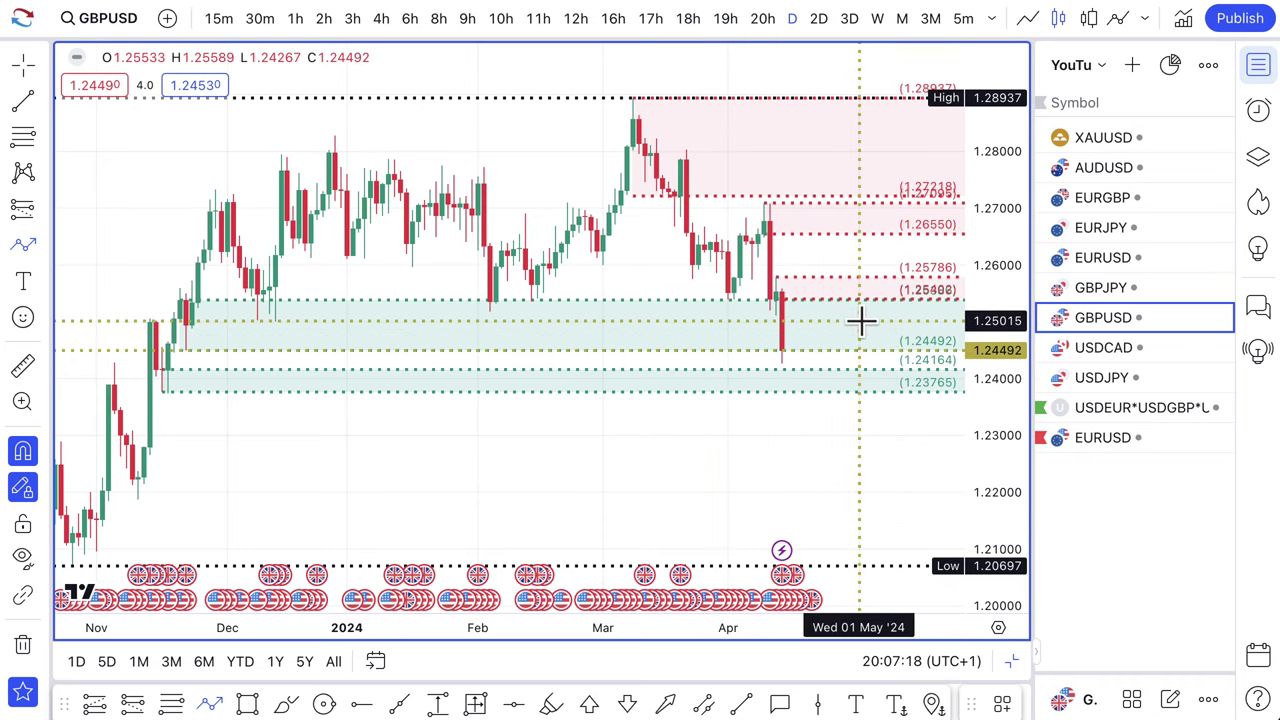
{"action": "scroll", "coordinate": [835, 333], "scroll_direction": "up", "scroll_amount": 1}
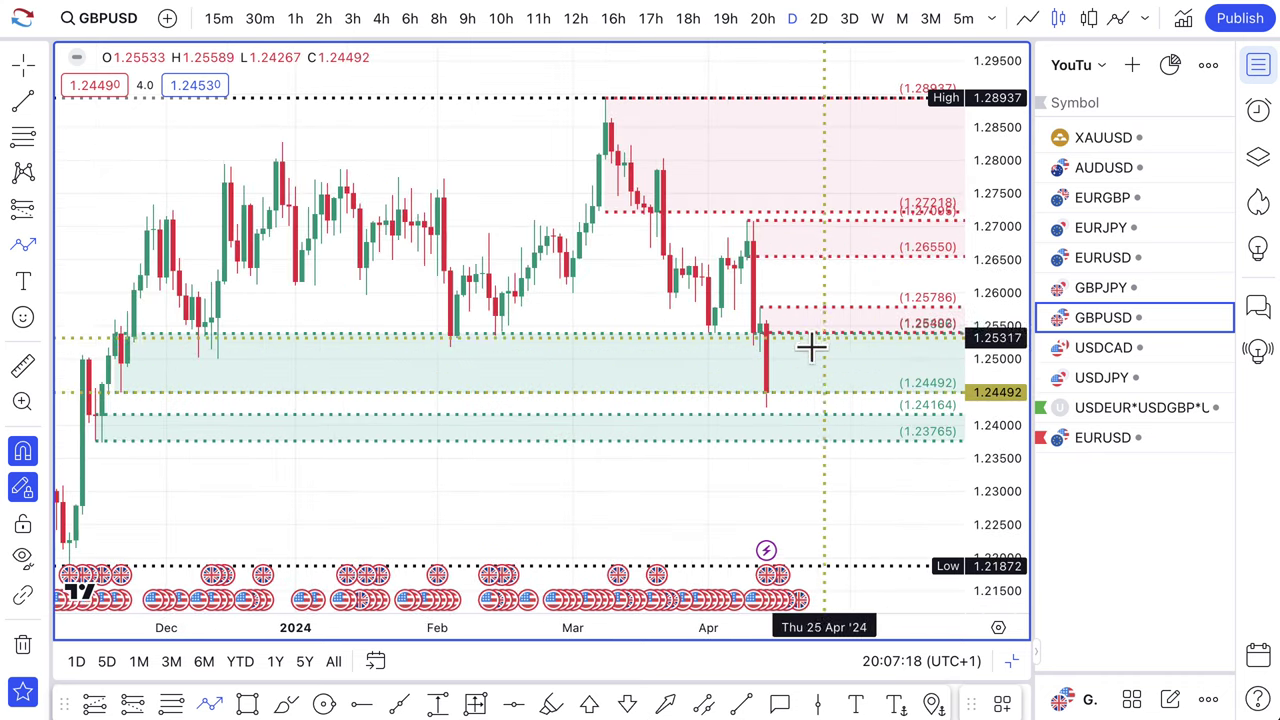
{"action": "left_click", "coordinate": [766, 391]}
{"action": "left_click", "coordinate": [805, 348]}
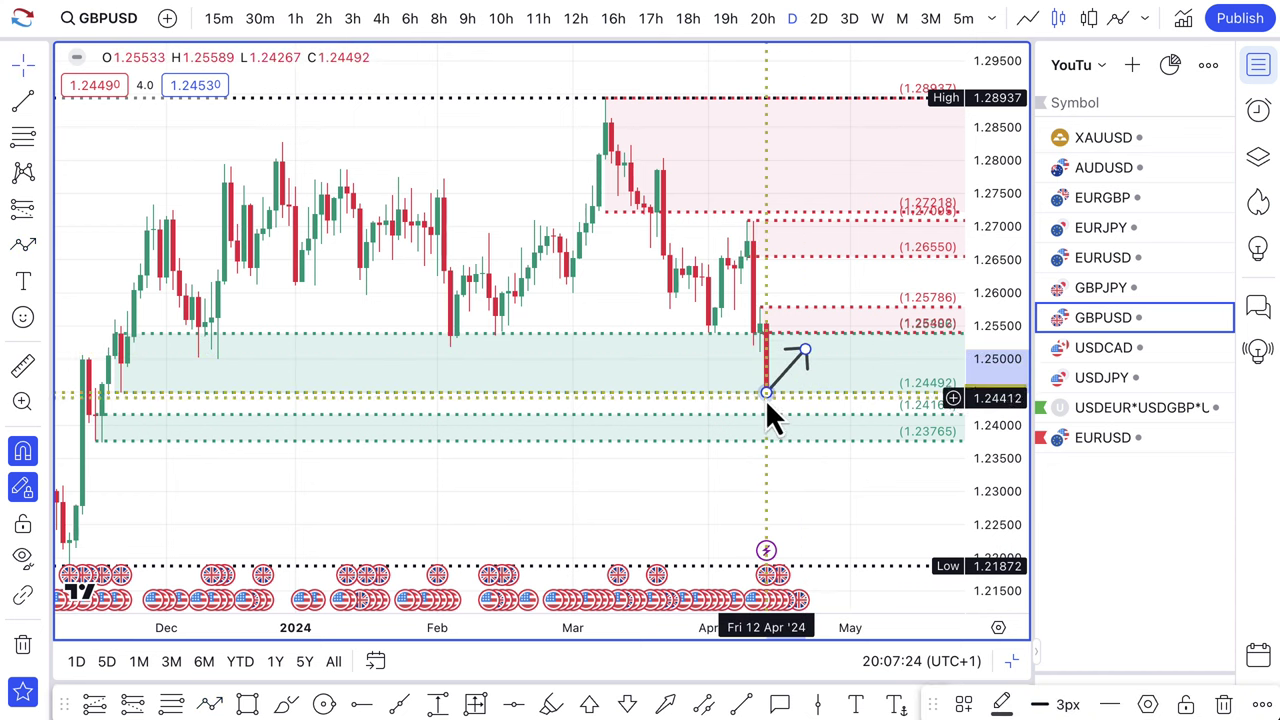
{"action": "left_click_drag", "start_coordinate": [766, 392], "coordinate": [779, 430]}
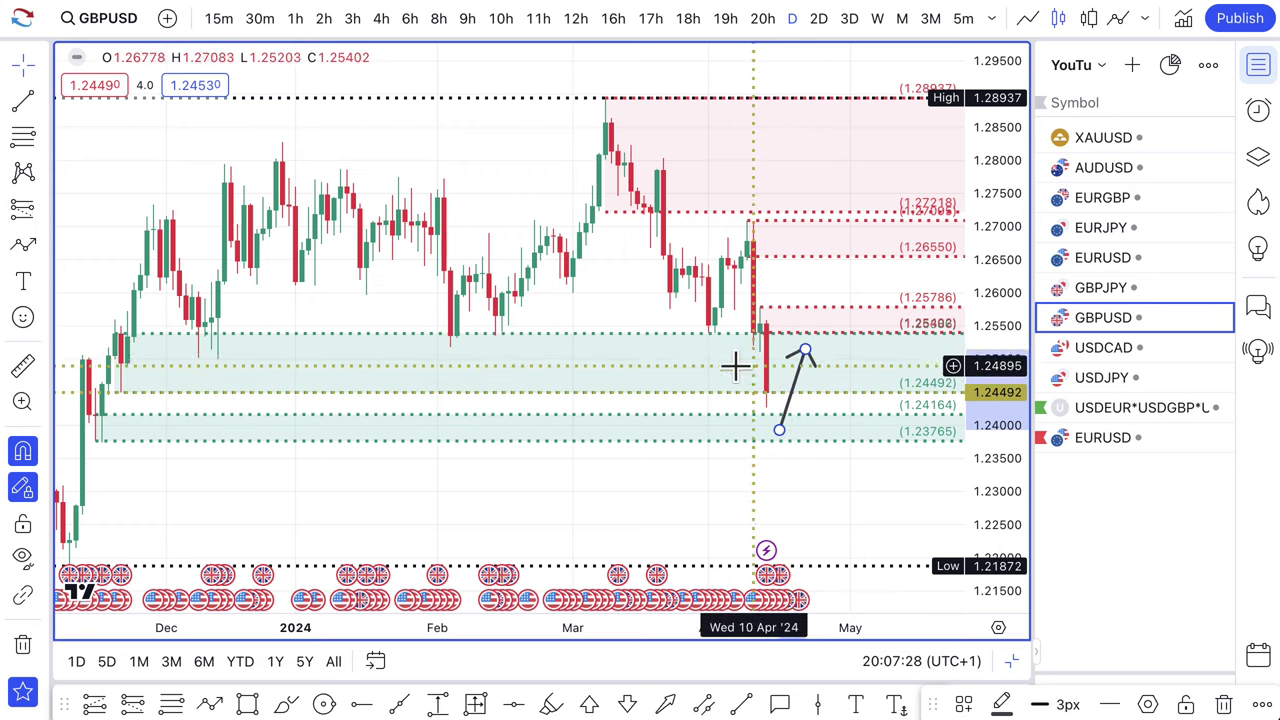
- Draw a second GBPUSD path arrow from about 1.255 in the nearest supply zone down to about 1.242
{"action": "left_click", "coordinate": [23, 248]}
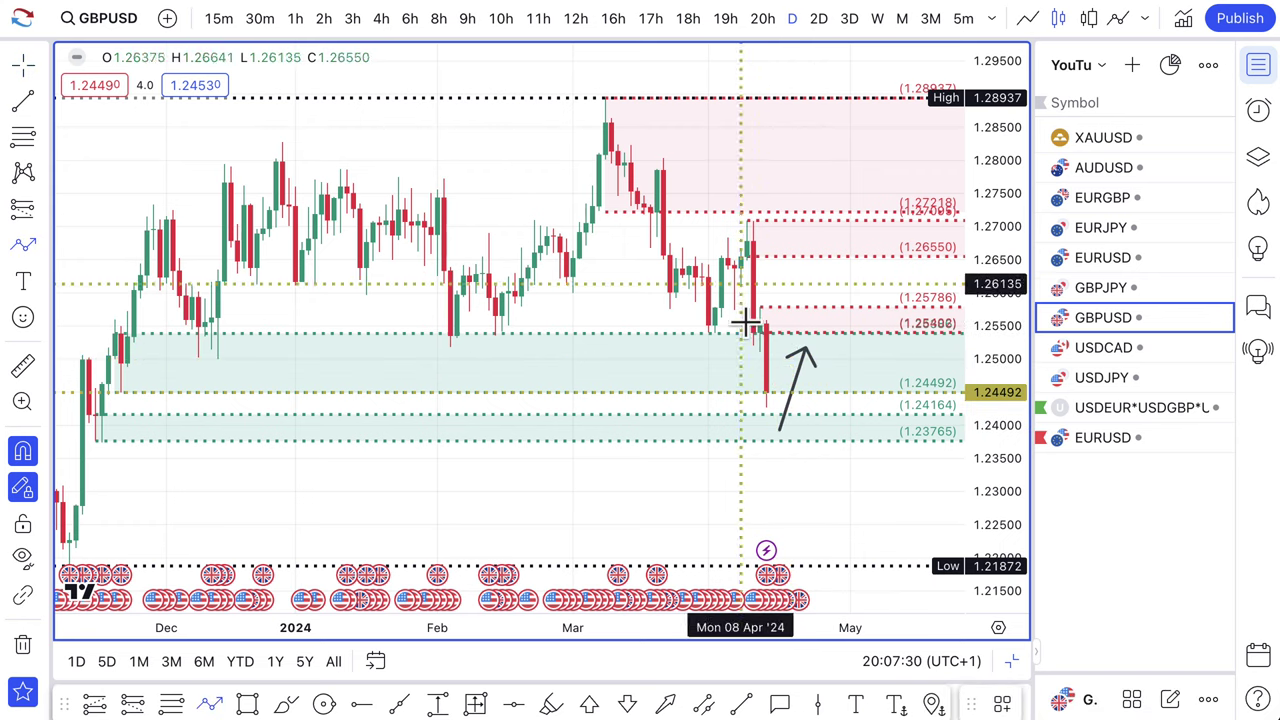
{"action": "left_click", "coordinate": [812, 323]}
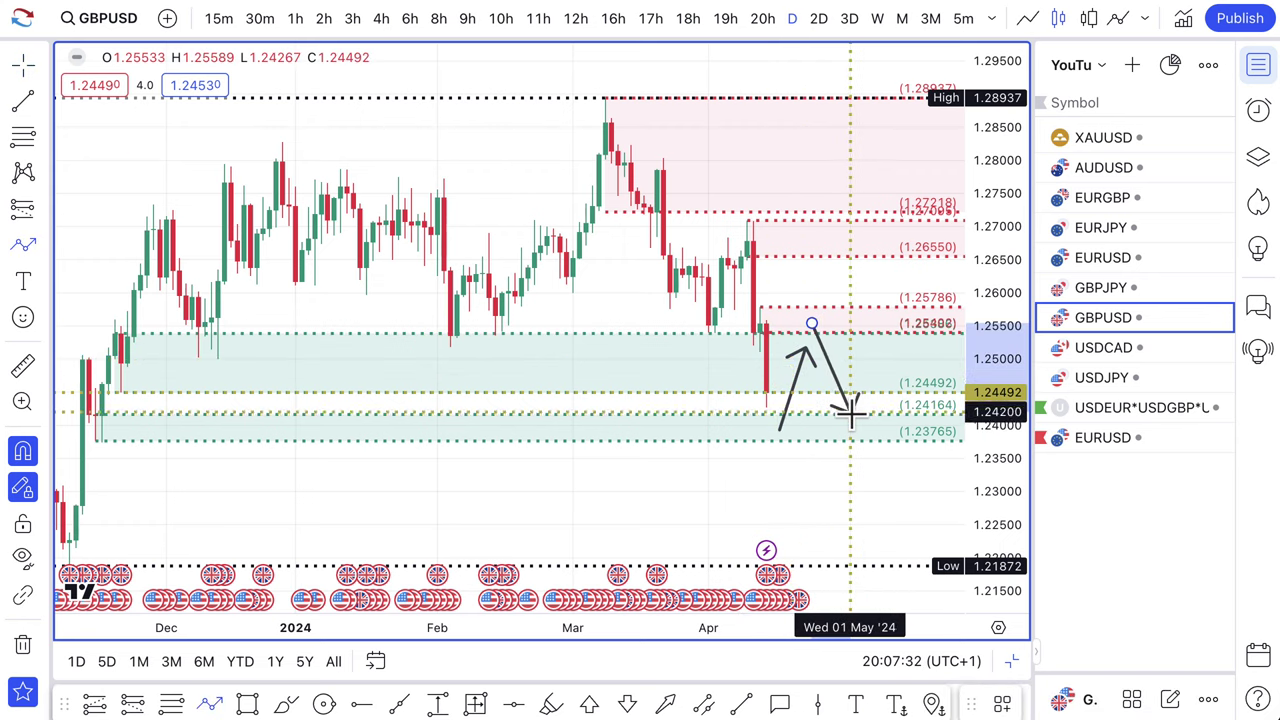
{"action": "left_click", "coordinate": [851, 413]}
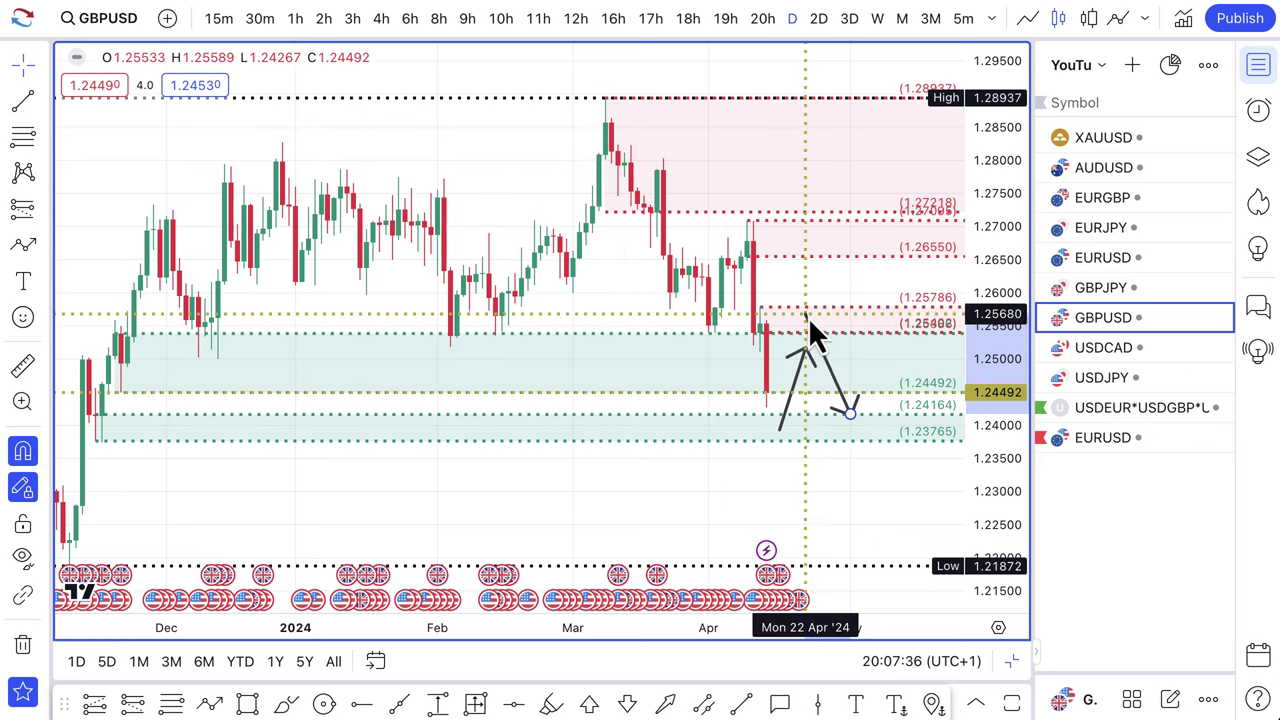
{"action": "scroll", "coordinate": [812, 327], "scroll_direction": "up", "scroll_amount": 5}
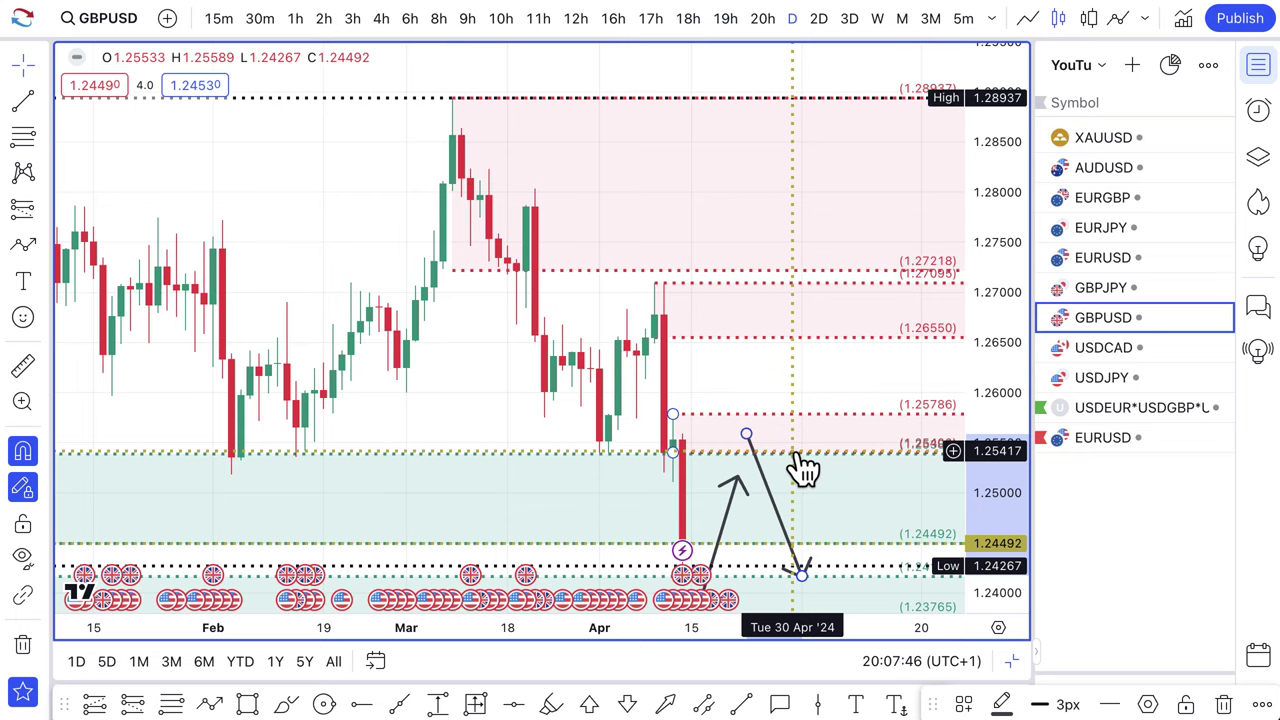
{"action": "scroll", "coordinate": [800, 468], "scroll_direction": "down", "scroll_amount": 5}
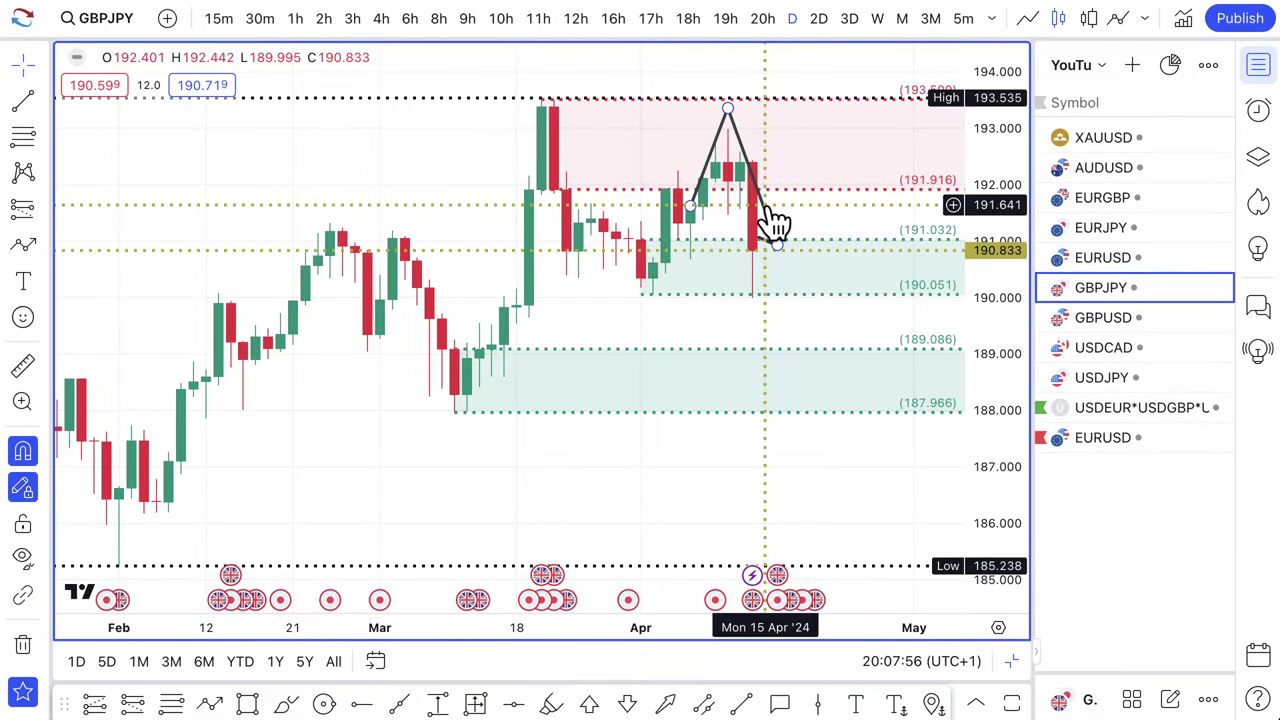
- Replace the old GBPJPY path with an arrow from the latest close at 190.833 down to about 188.3 in the lower demand zone
{"action": "double_click", "coordinate": [776, 243]}
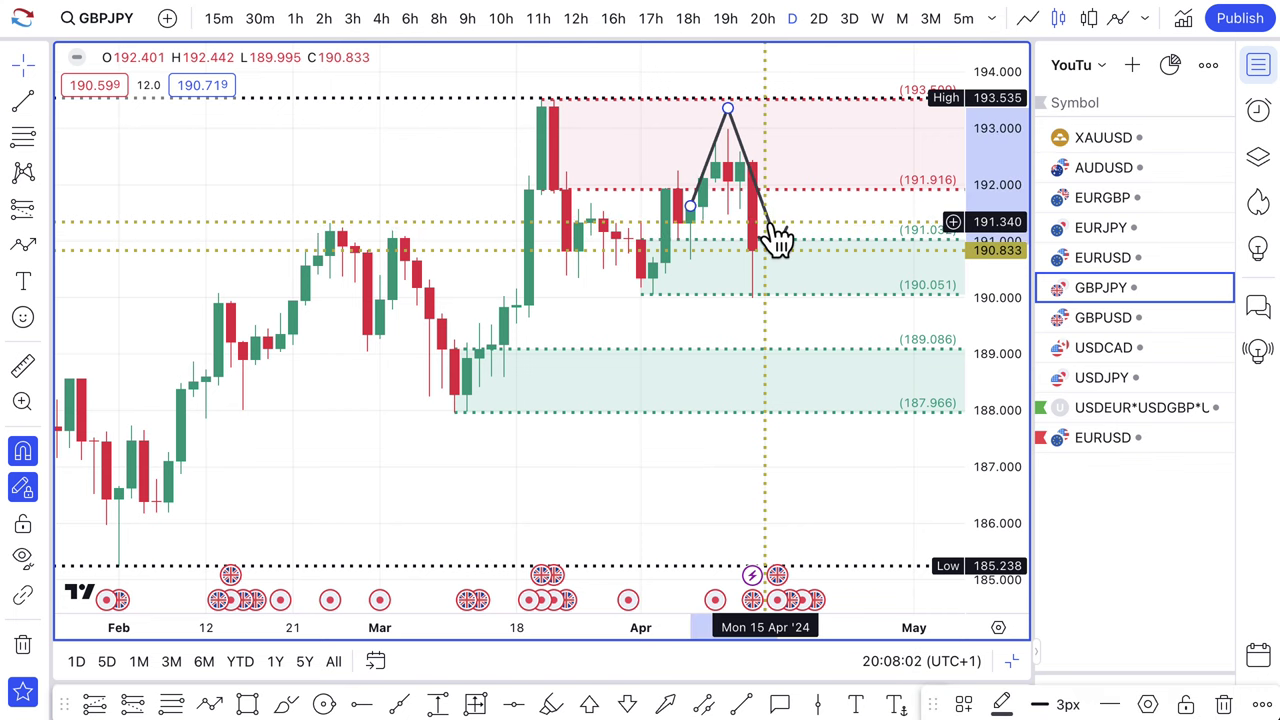
{"action": "key", "text": "Delete"}
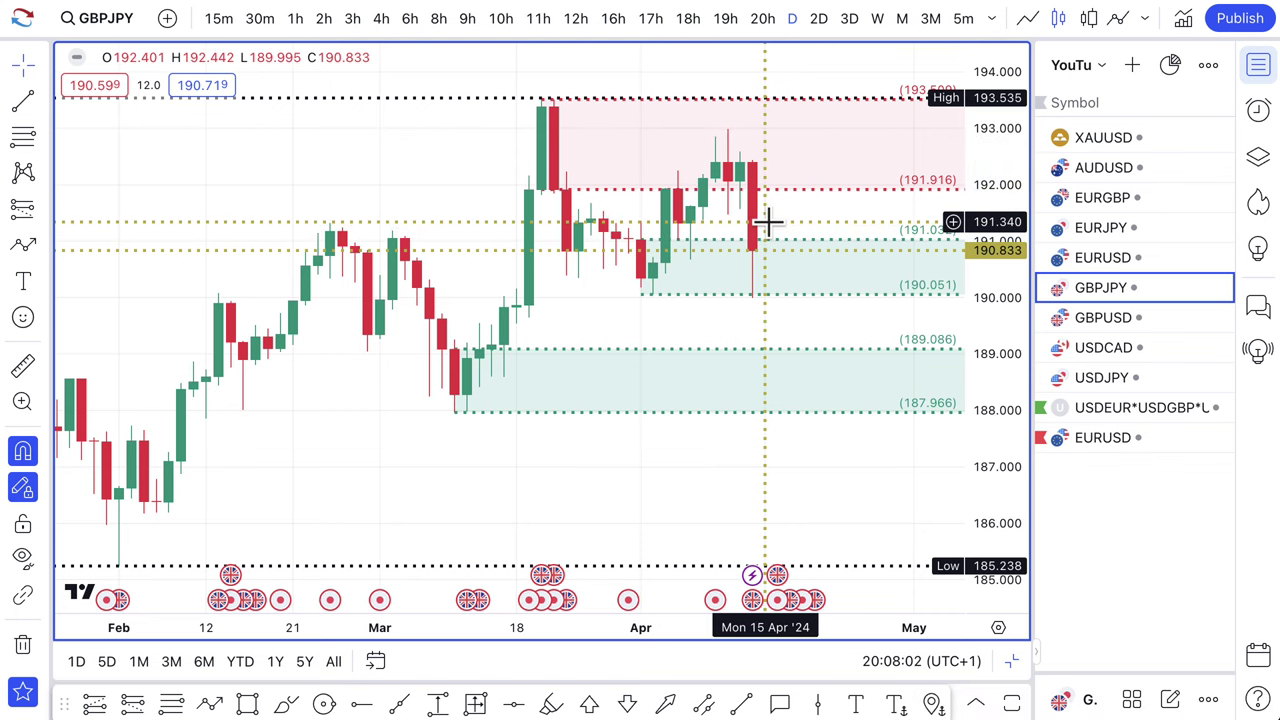
{"action": "left_click", "coordinate": [24, 243]}
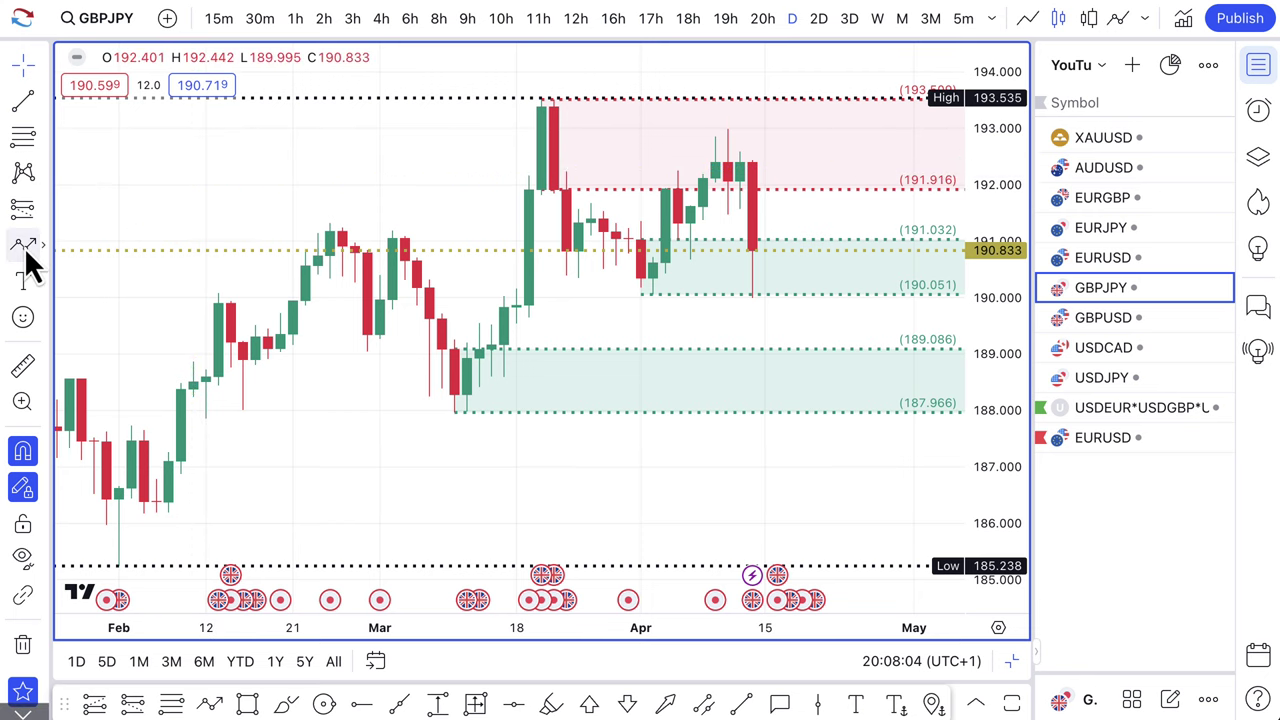
{"action": "left_click", "coordinate": [752, 250]}
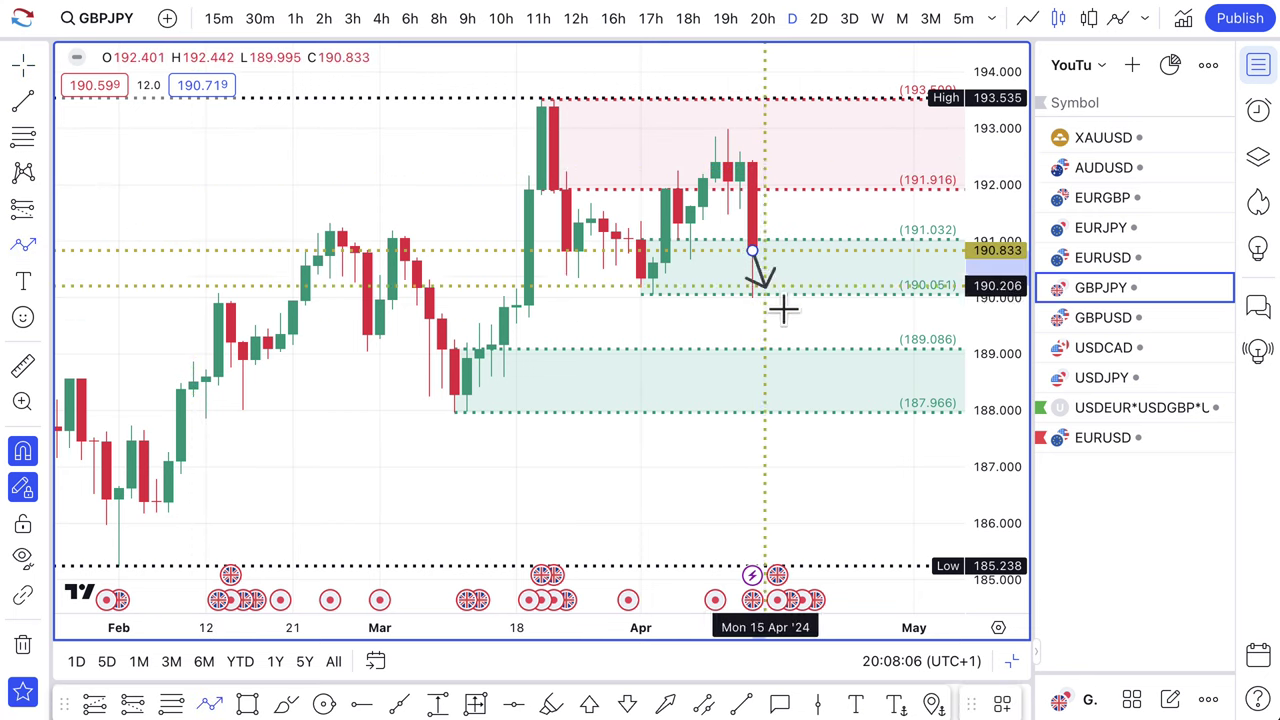
{"action": "left_click", "coordinate": [790, 390]}
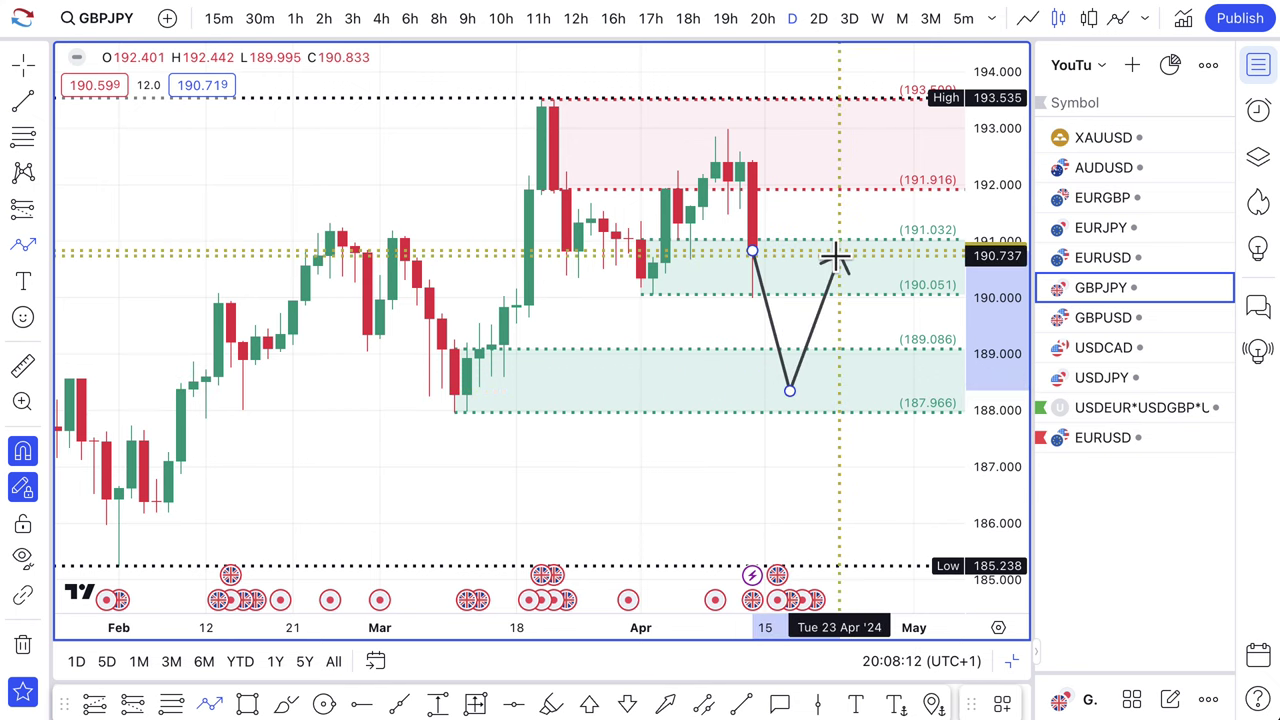
{"action": "key", "text": "Escape"}
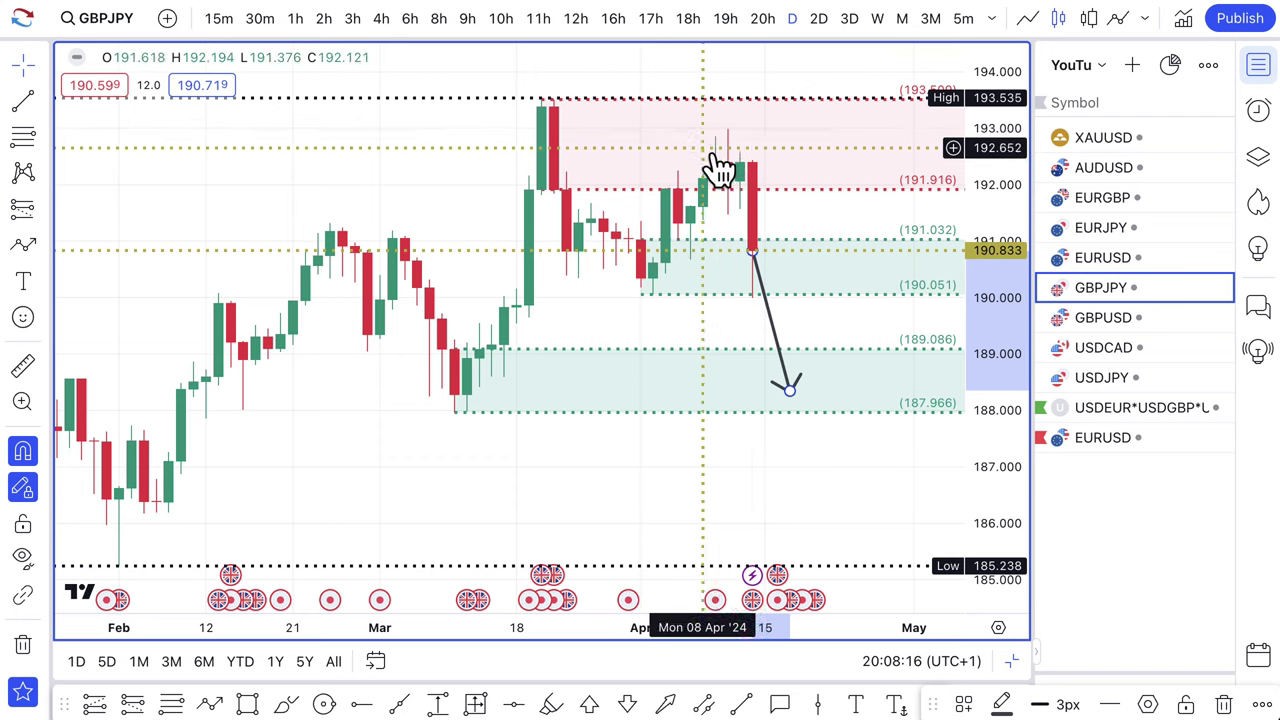
- Draw a rectangle from 193.538 to 190.046 starting 12 March, apply the VALUE / AUCTION template, and extend it to 26 April
{"action": "scroll", "coordinate": [729, 170], "scroll_direction": "down", "scroll_amount": 3}
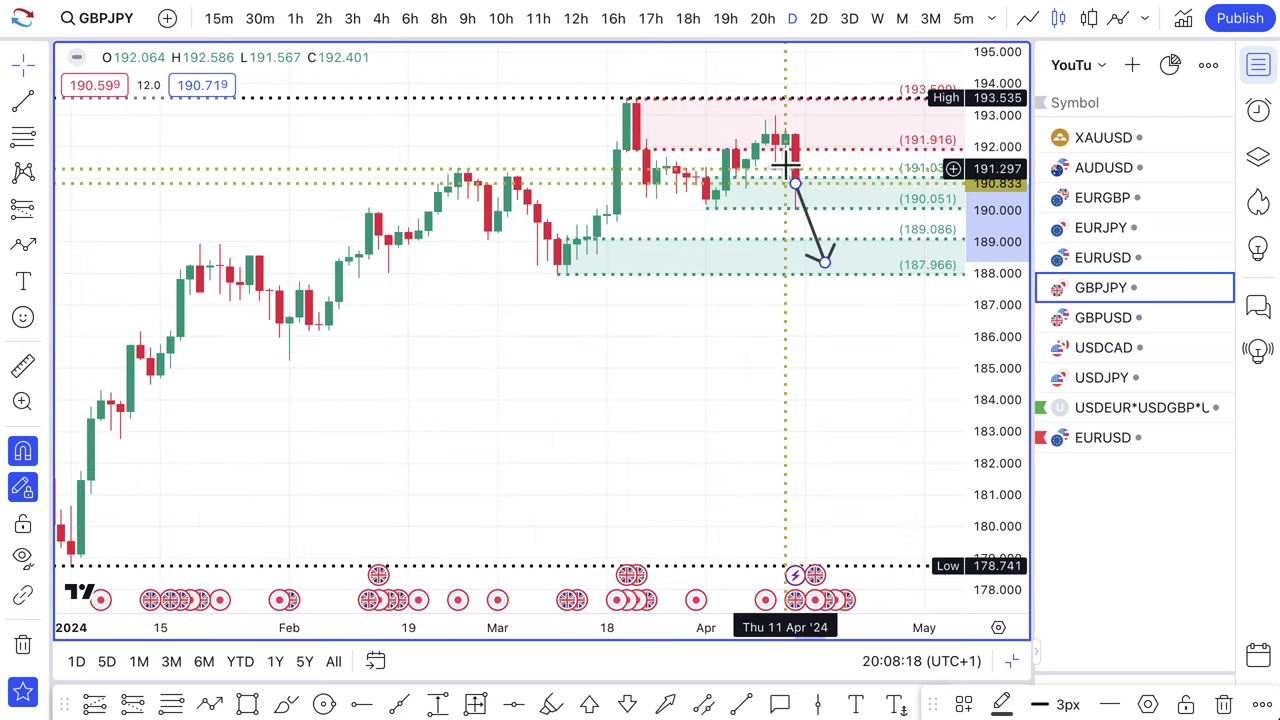
{"action": "scroll", "coordinate": [660, 220], "scroll_direction": "up", "scroll_amount": 3}
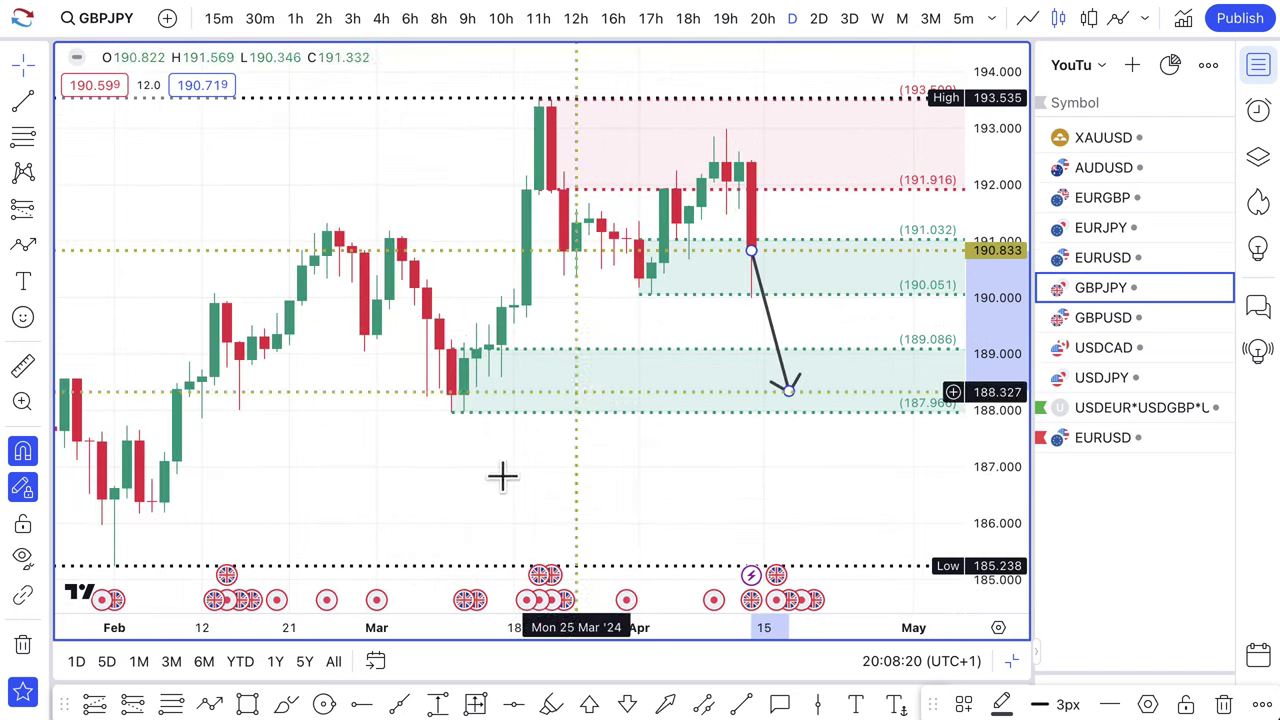
{"action": "left_click", "coordinate": [250, 705]}
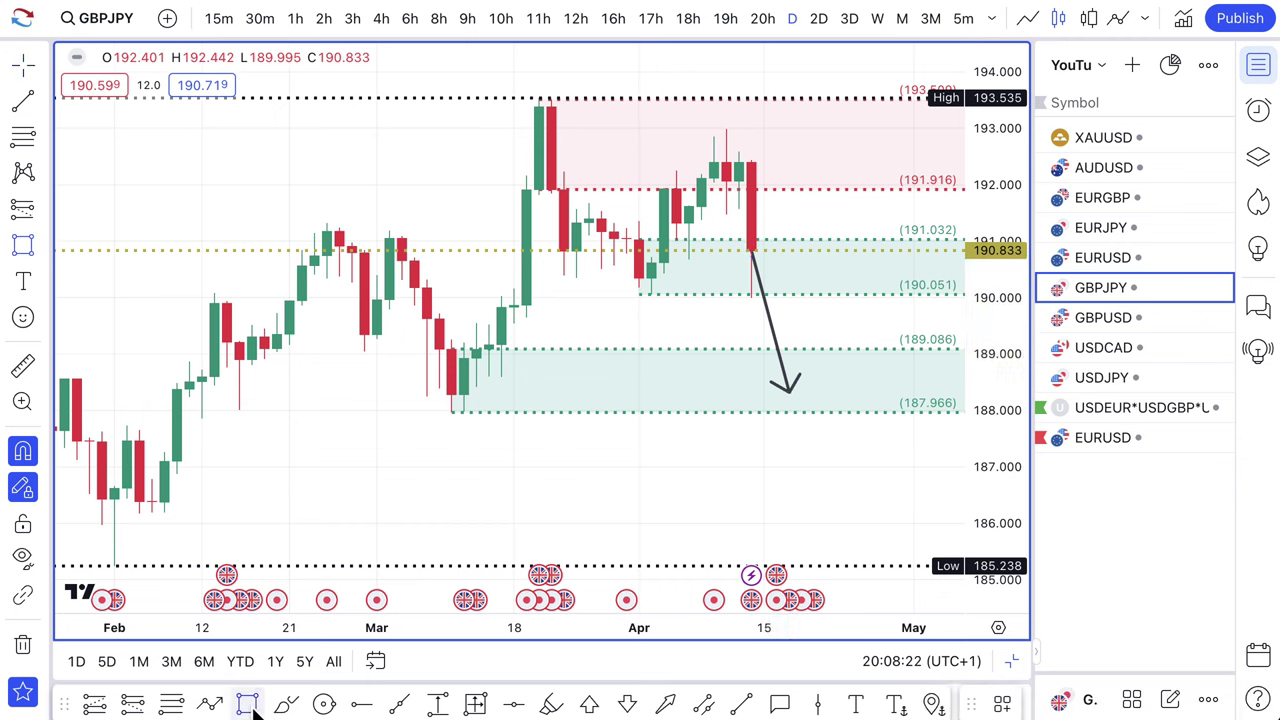
{"action": "mouse_move", "coordinate": [467, 97]}
{"action": "left_mouse_down"}
{"action": "mouse_move", "coordinate": [800, 277]}
{"action": "mouse_move", "coordinate": [808, 266]}
{"action": "mouse_move", "coordinate": [803, 294]}
{"action": "left_mouse_up"}
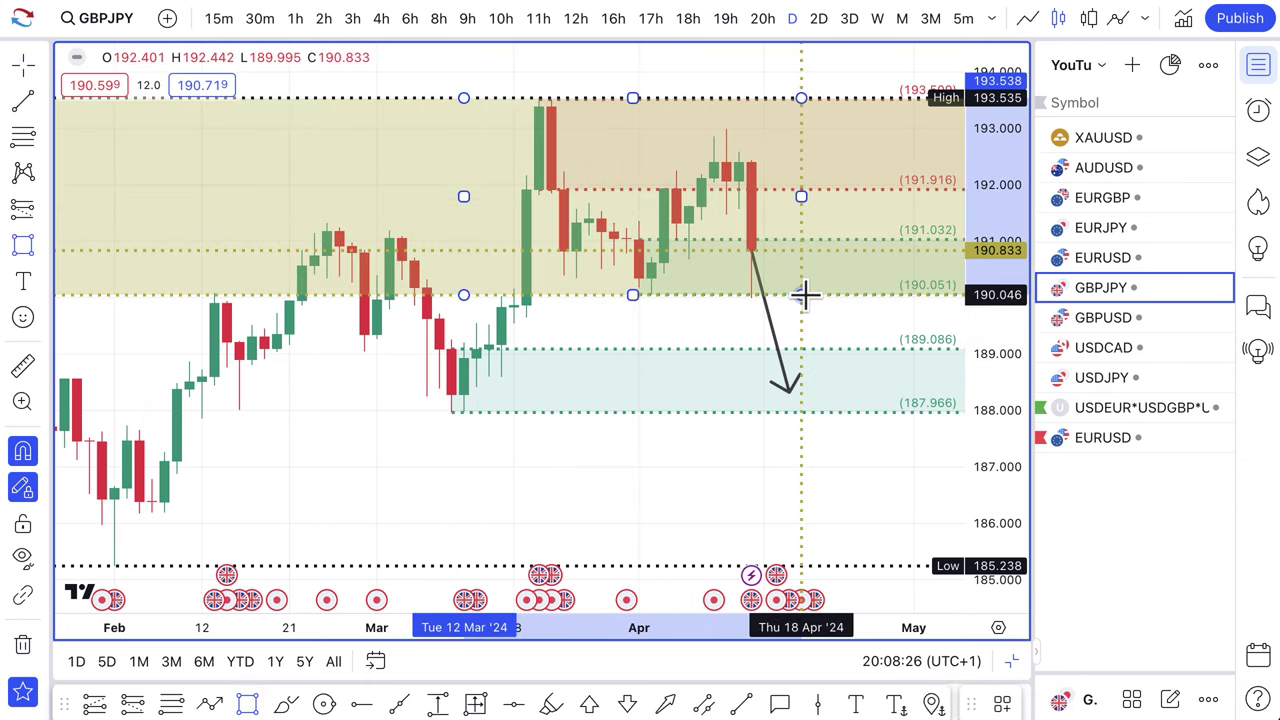
{"action": "left_click", "coordinate": [963, 705]}
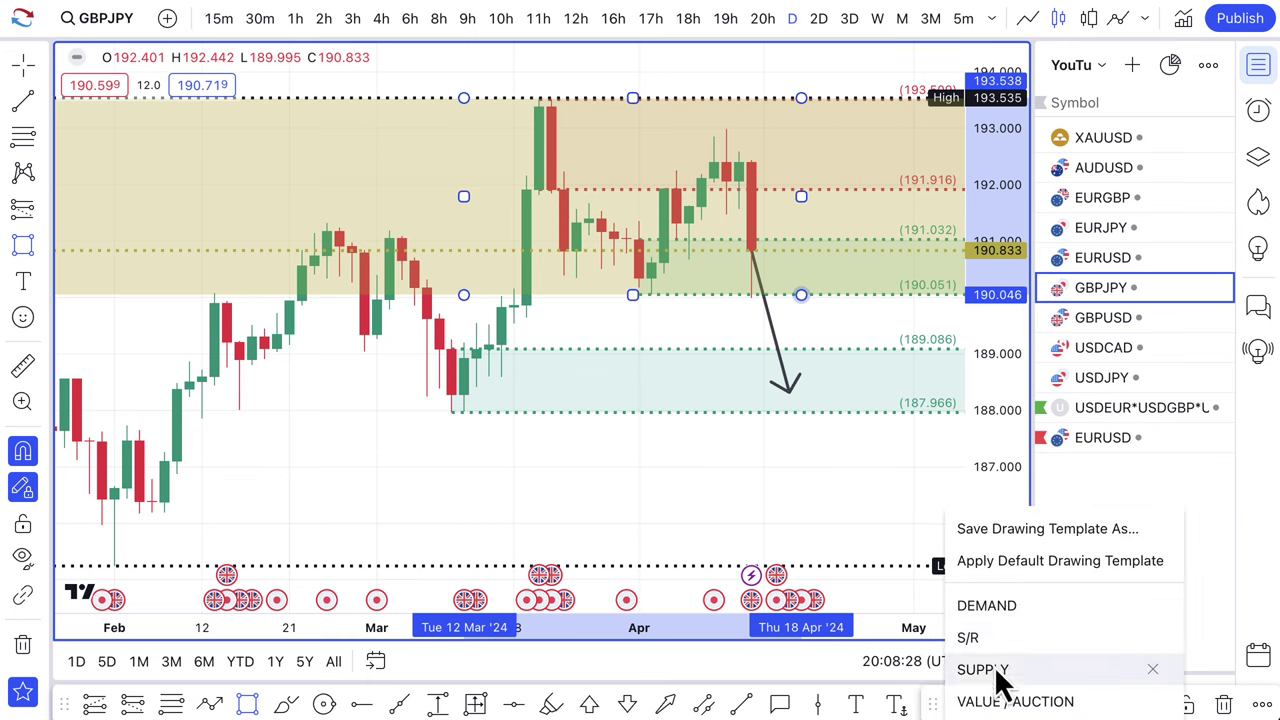
{"action": "left_click", "coordinate": [1040, 697]}
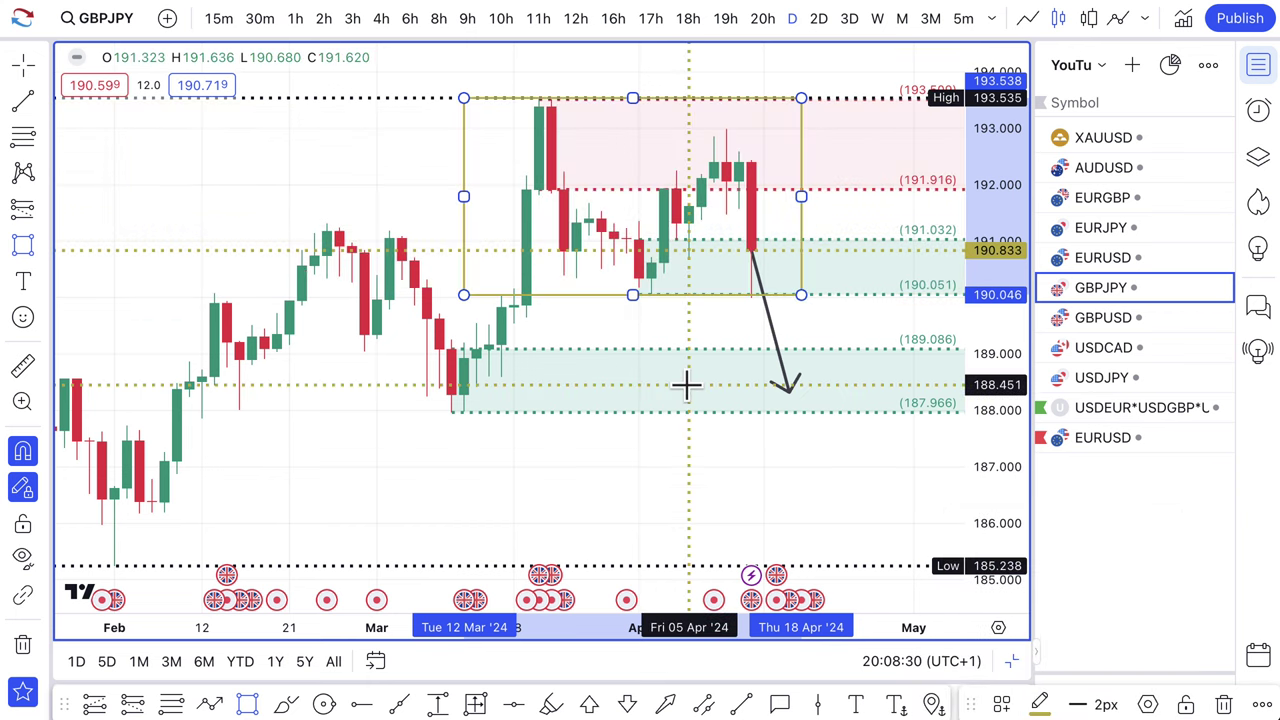
{"action": "scroll", "coordinate": [686, 383], "scroll_direction": "up", "scroll_amount": 2}
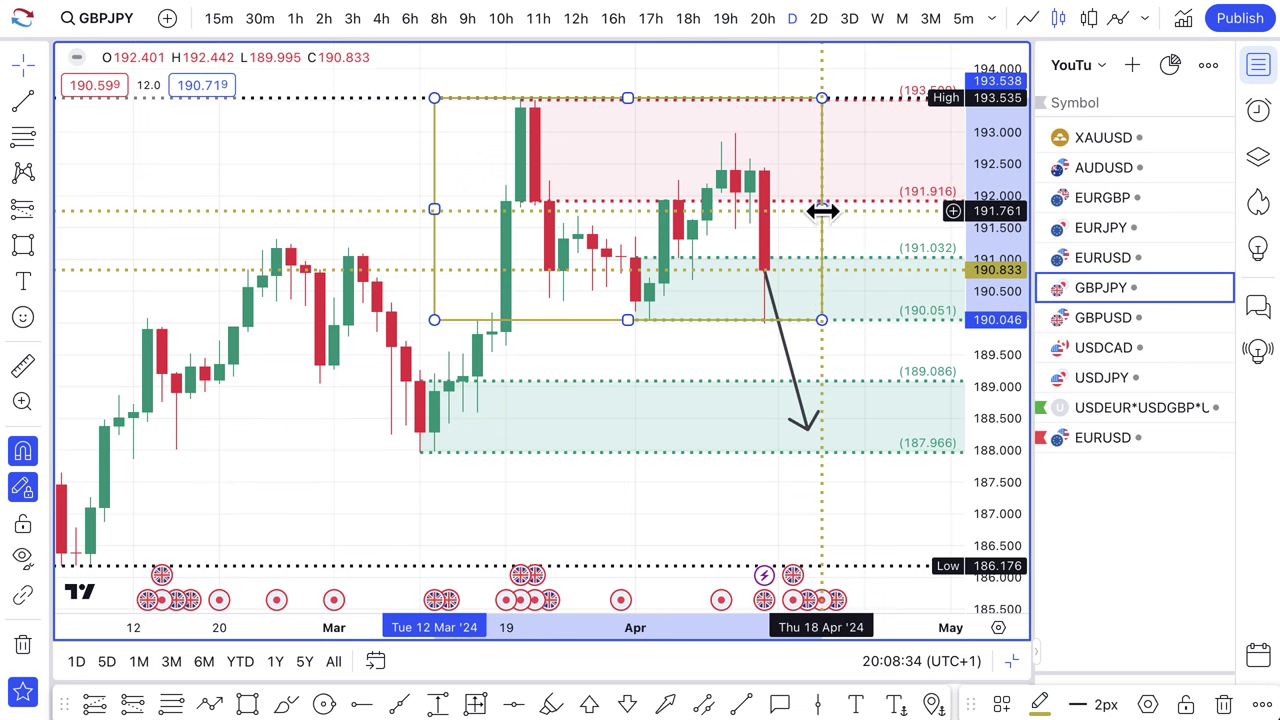
{"action": "left_click_drag", "start_coordinate": [822, 210], "coordinate": [907, 209]}
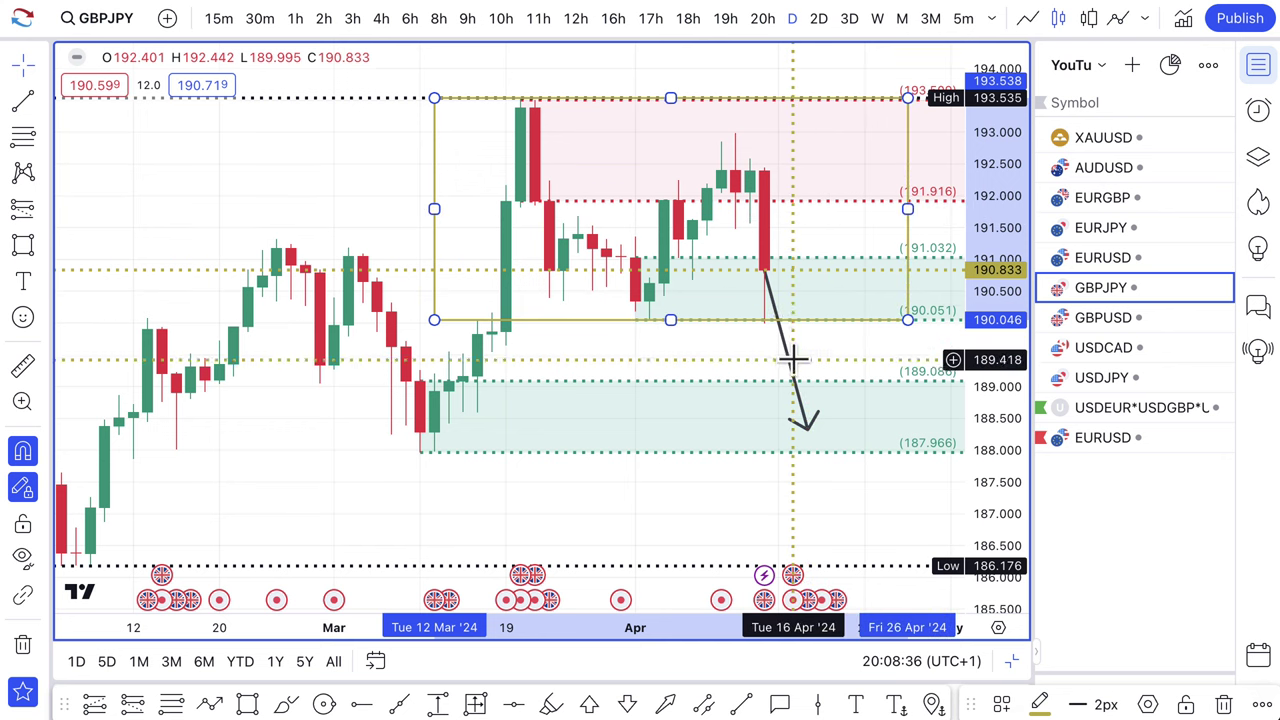
- Reposition the GBPJPY path arrow to start at about 190.0 on the latest candle's low and rise to about 190.85
{"action": "mouse_move", "coordinate": [767, 275]}
{"action": "left_mouse_down"}
{"action": "mouse_move", "coordinate": [764, 313]}
{"action": "mouse_move", "coordinate": [764, 270]}
{"action": "left_mouse_up"}
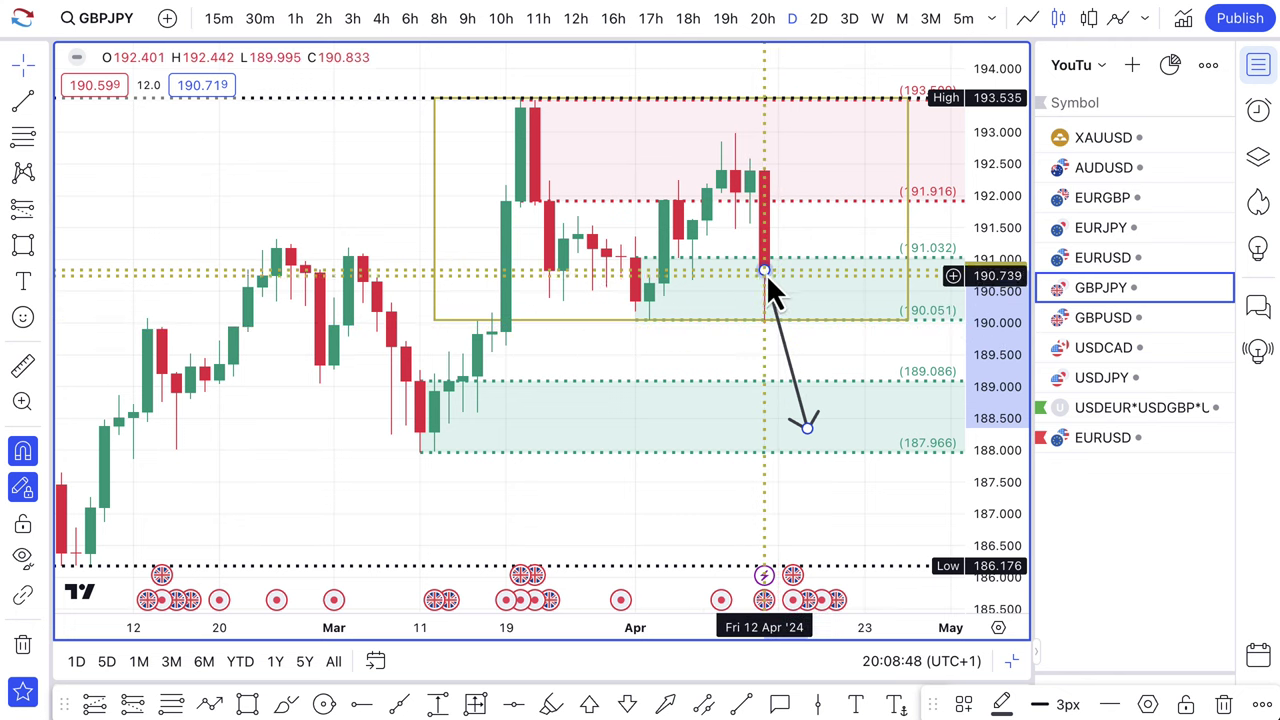
{"action": "left_click_drag", "start_coordinate": [763, 272], "coordinate": [764, 323]}
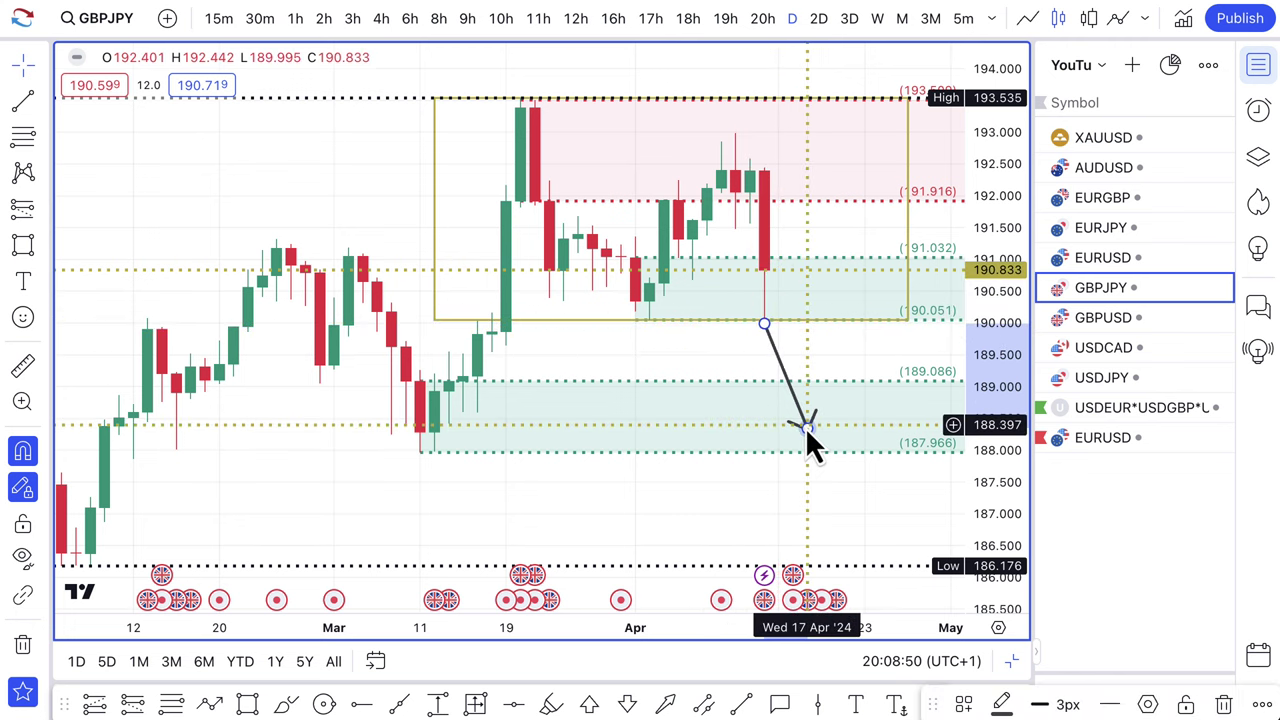
{"action": "left_click_drag", "start_coordinate": [807, 427], "coordinate": [824, 284]}
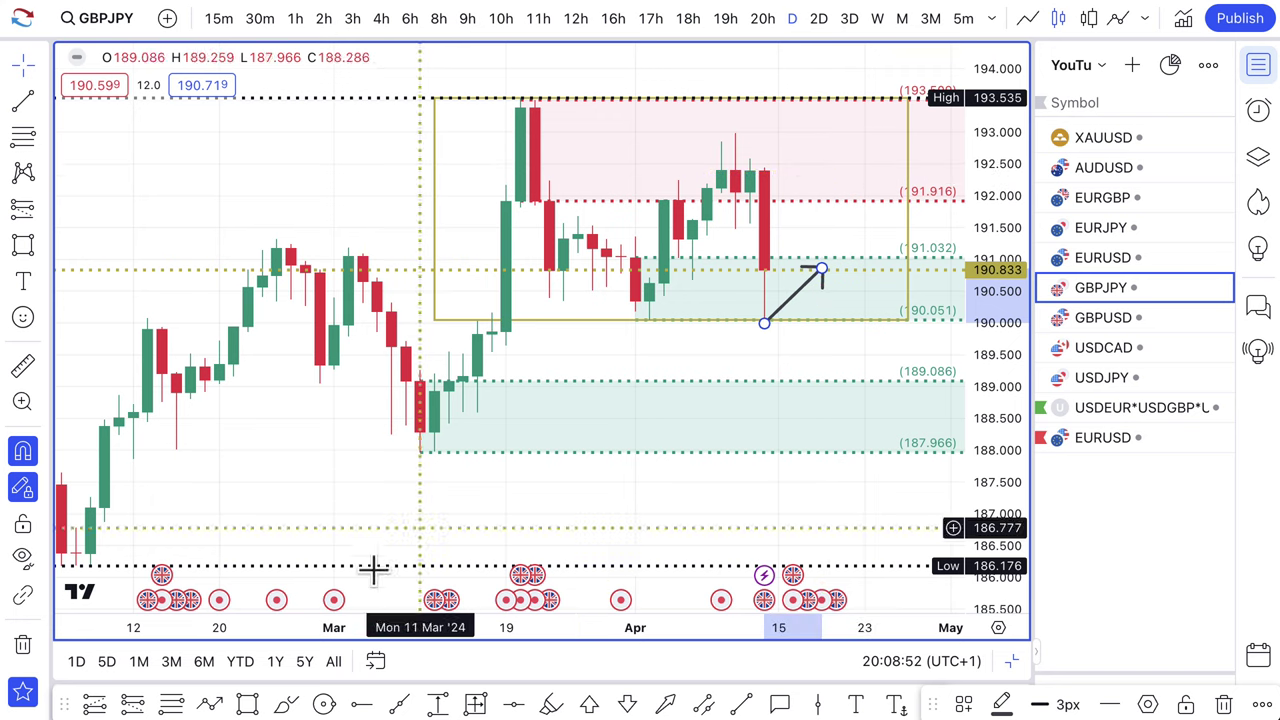
- Draw a second GBPJPY path arrow from about 192.4 in the supply zone down to about 188.68 in the lower demand zone
{"action": "left_click", "coordinate": [210, 704]}
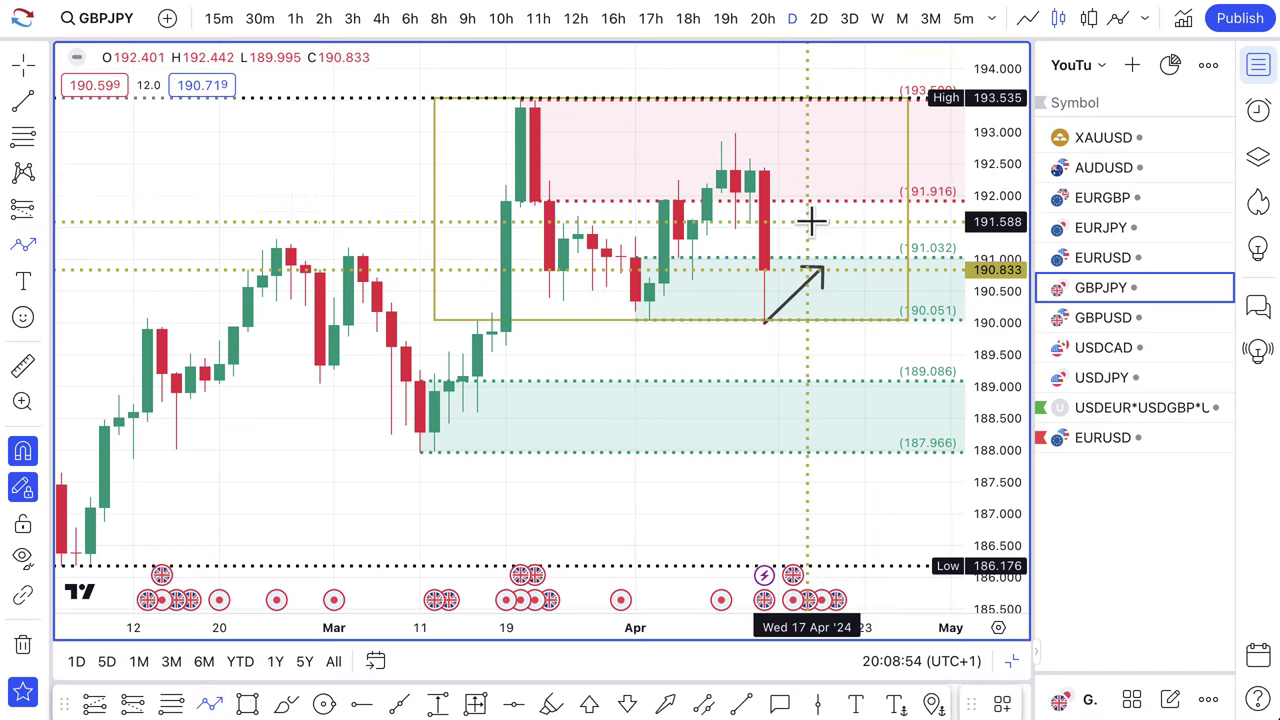
{"action": "left_click", "coordinate": [836, 169]}
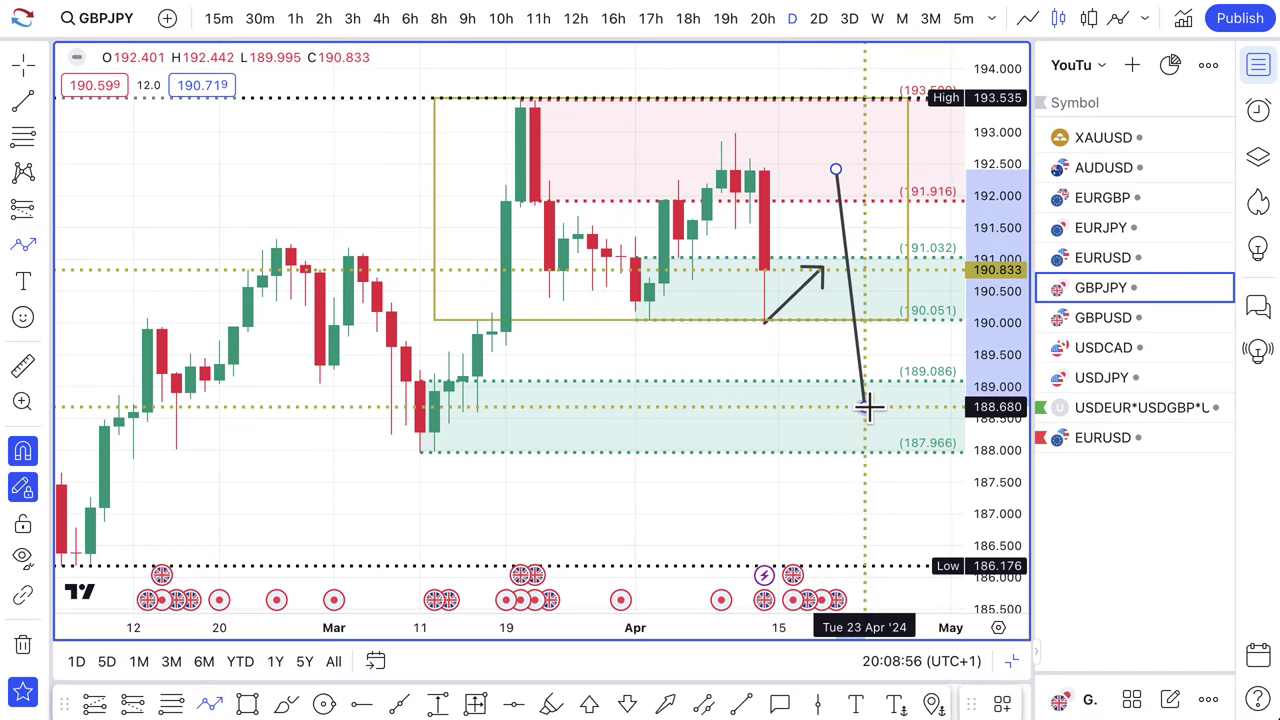
{"action": "left_click", "coordinate": [865, 405]}
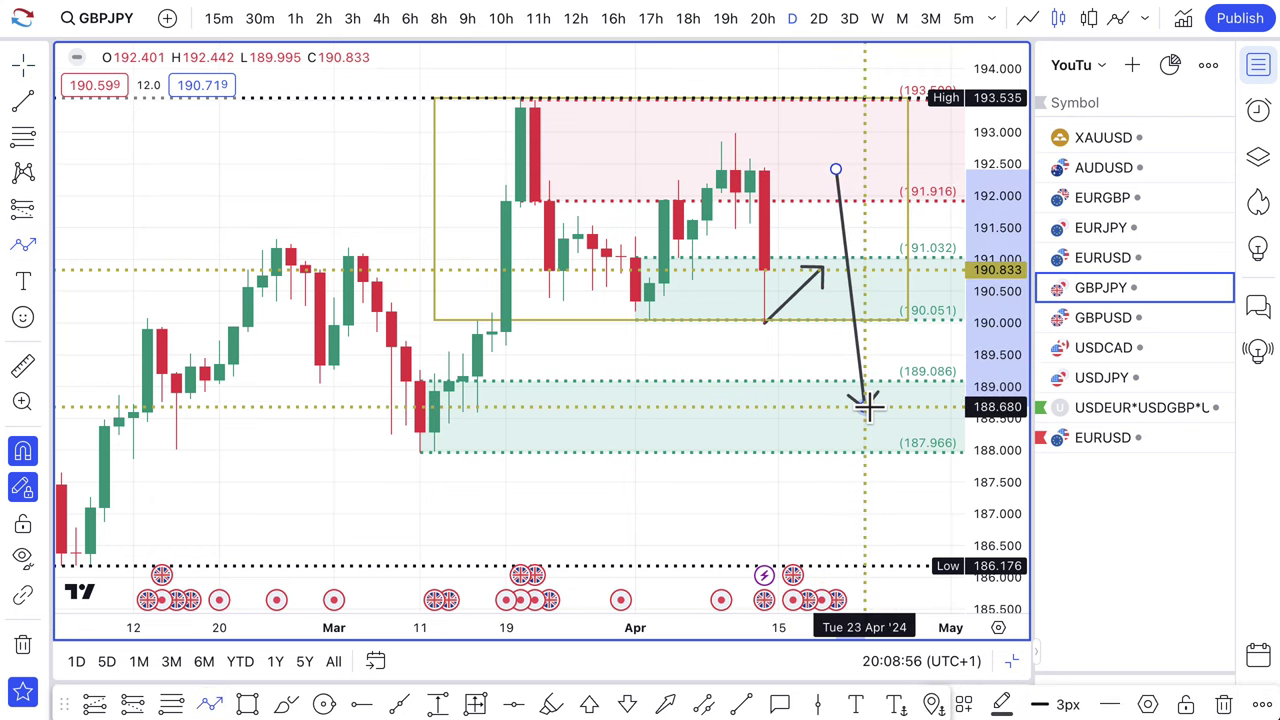
- Move the lower boundary of the GBPJPY supply zone to 192.064, anchored at the 11 April candle
{"action": "left_click", "coordinate": [523, 205]}
{"action": "left_click", "coordinate": [749, 187]}
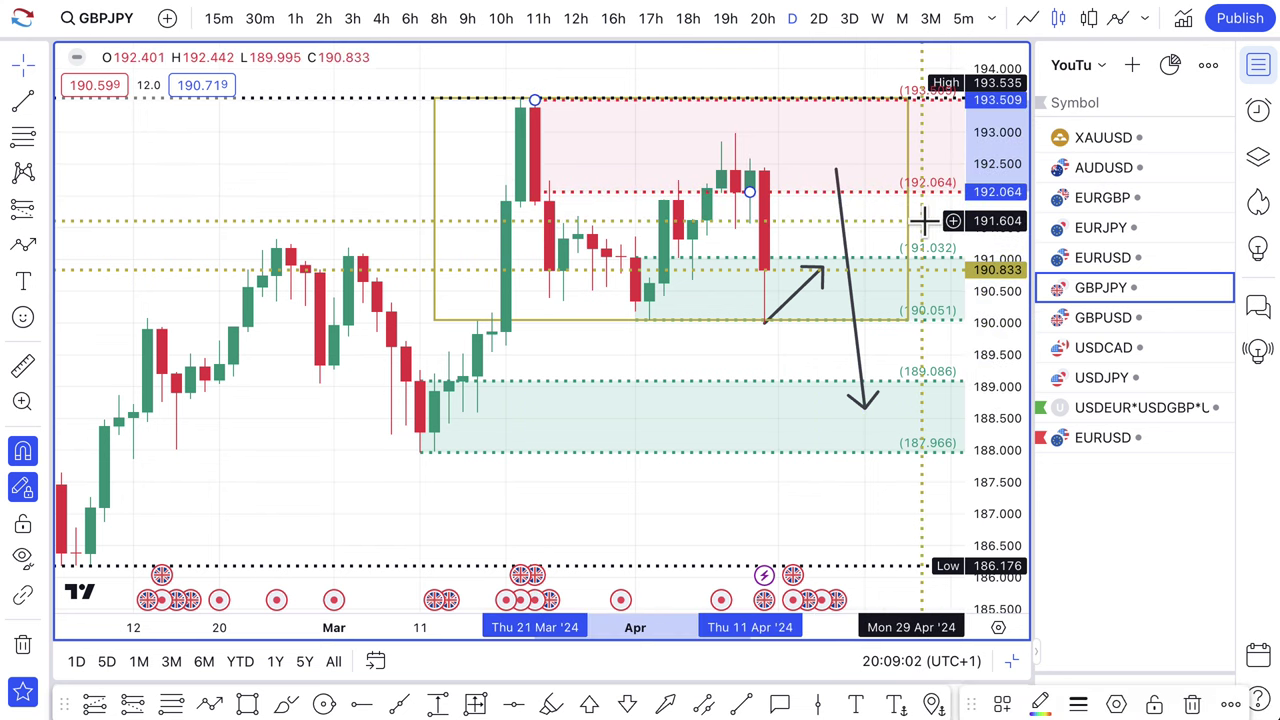
{"action": "left_click", "coordinate": [874, 217]}
{"action": "right_click", "coordinate": [870, 207]}
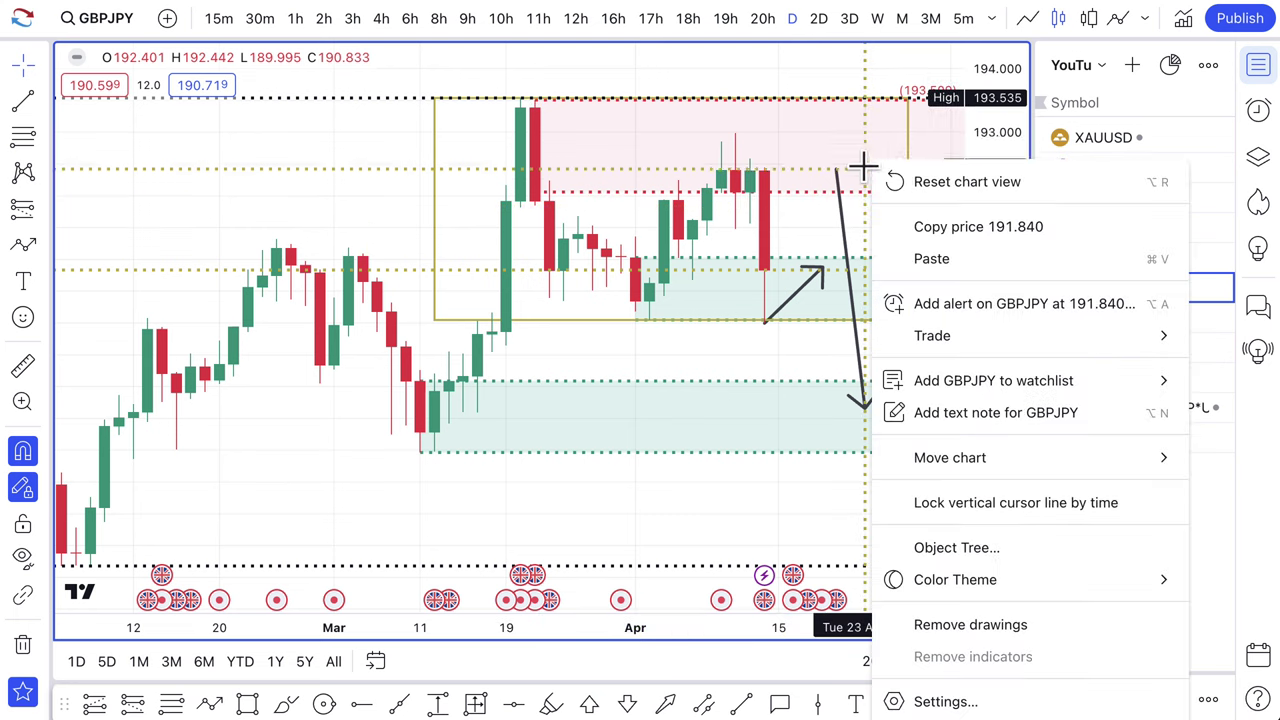
{"action": "left_click", "coordinate": [857, 155]}
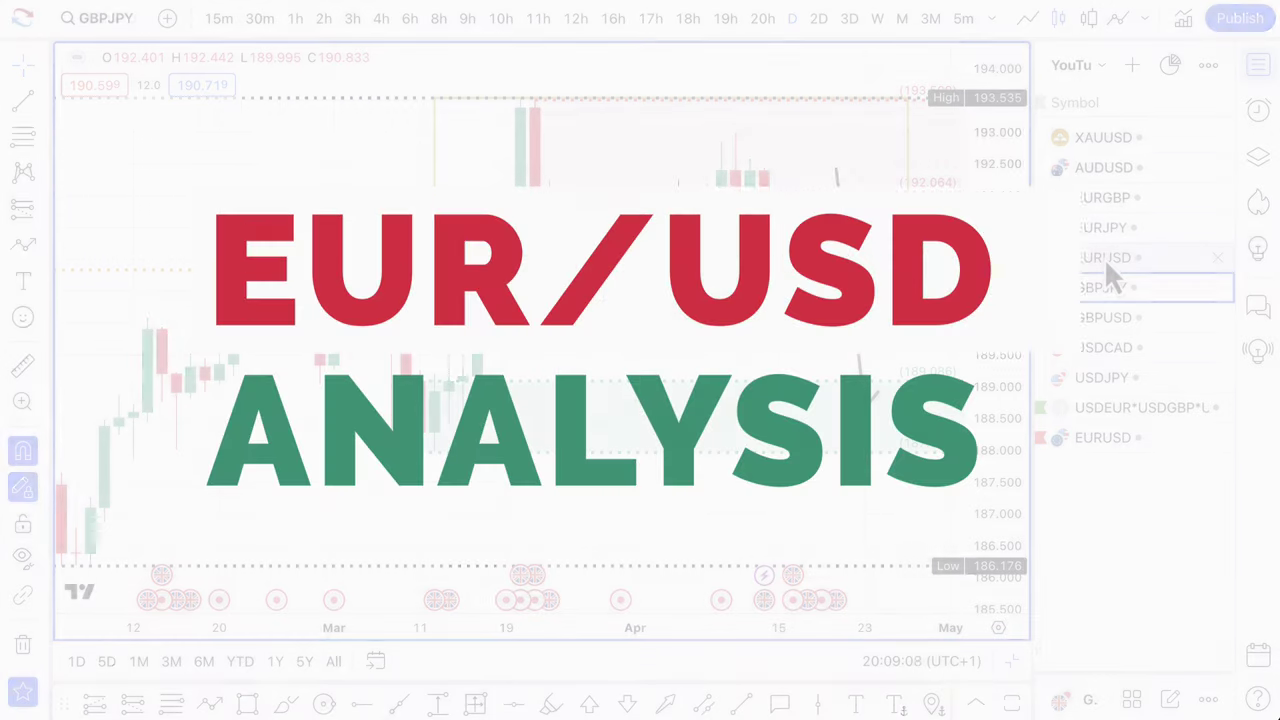
- On the EURUSD chart, resize the supply zone to 1.08852–1.08373 and delete the demand zone between 1.07714 and 1.06950
{"action": "left_click", "coordinate": [1104, 258]}
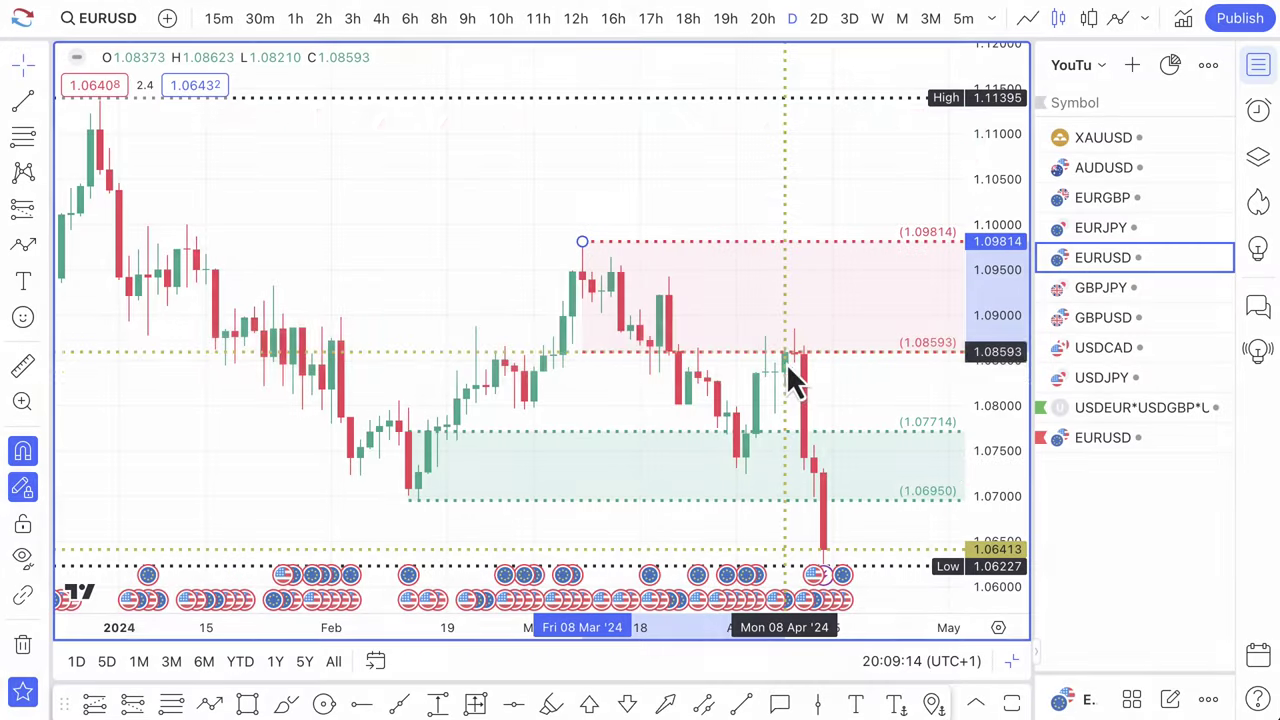
{"action": "left_click_drag", "start_coordinate": [583, 243], "coordinate": [796, 323]}
{"action": "scroll", "coordinate": [785, 380], "scroll_direction": "down", "scroll_amount": 5}
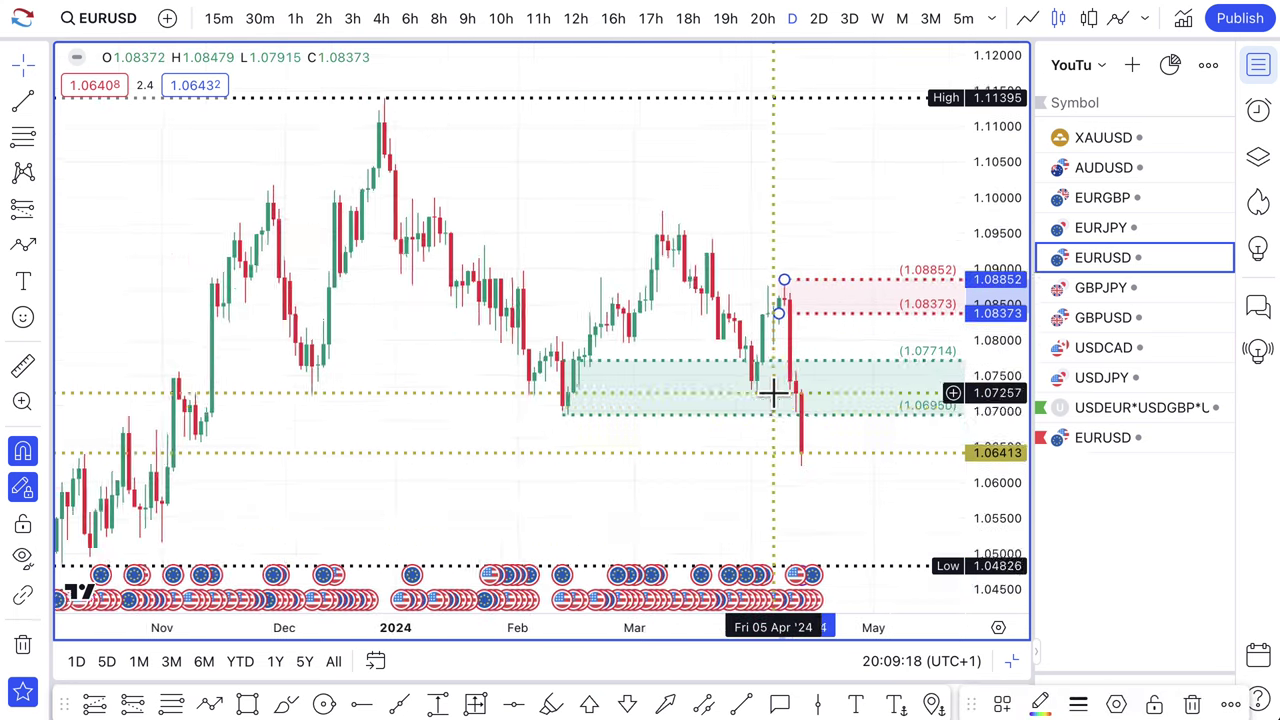
{"action": "left_click", "coordinate": [779, 402]}
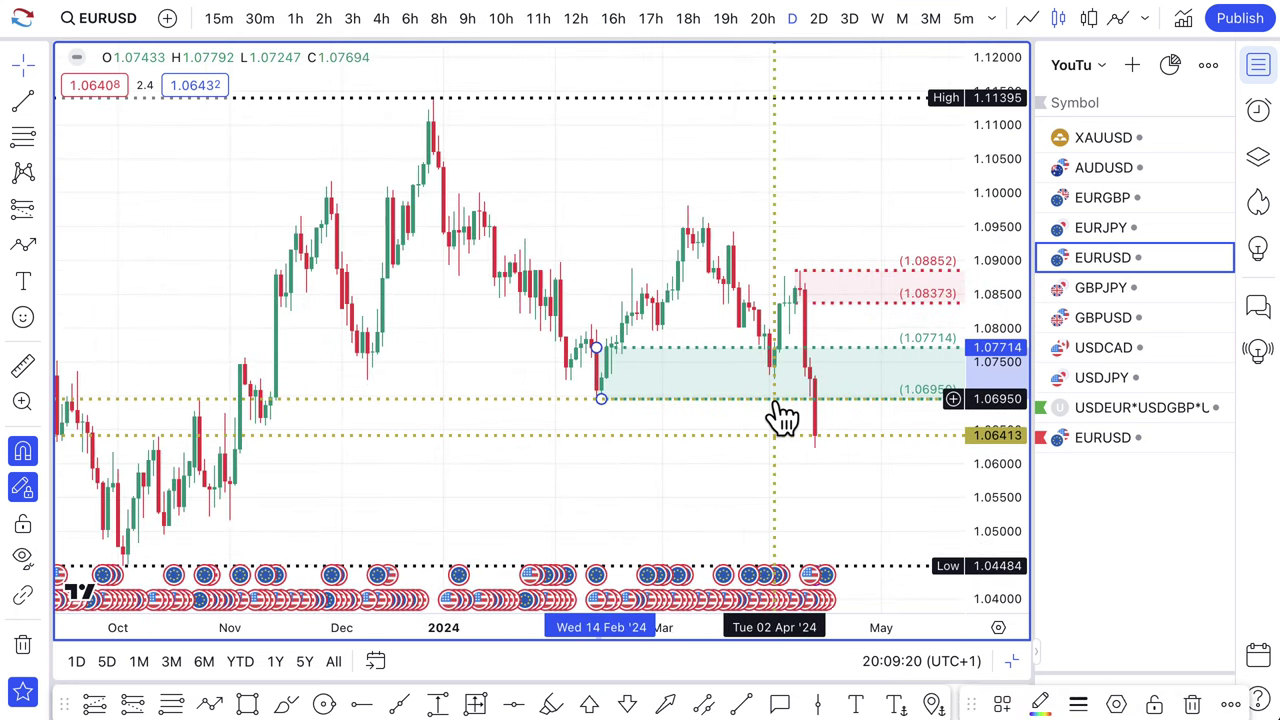
{"action": "key", "text": "Delete"}
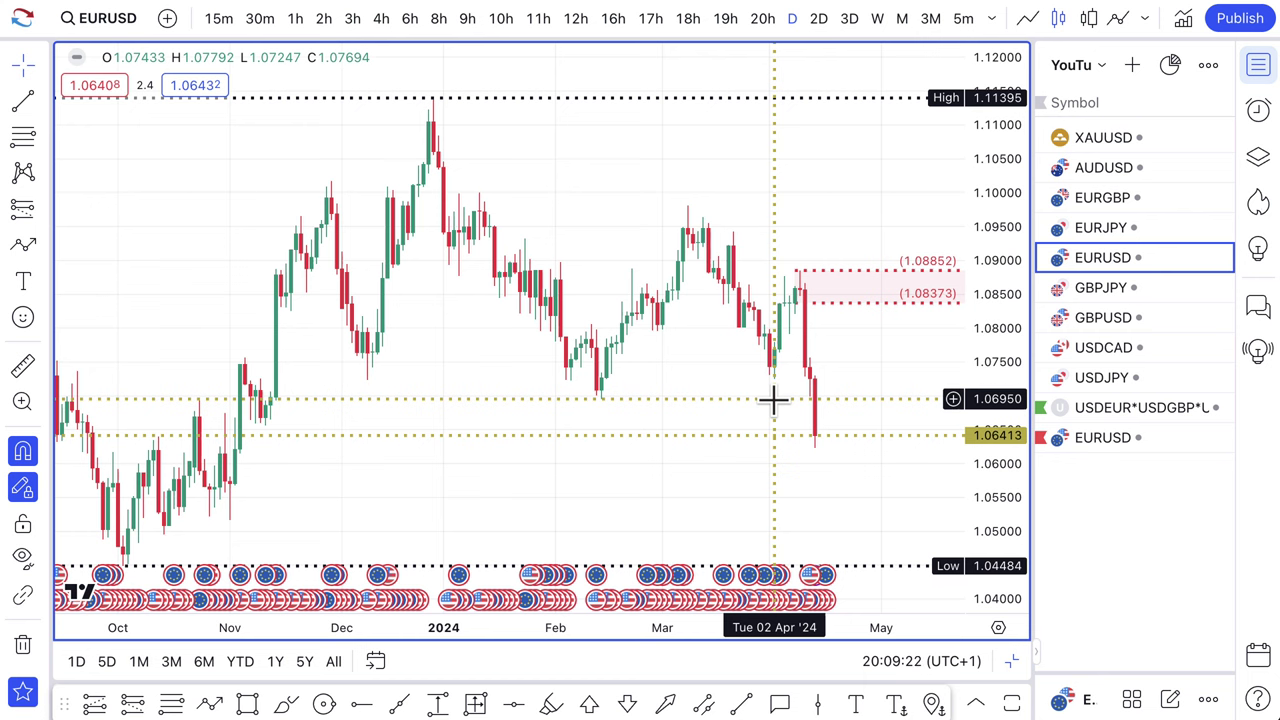
- Draw a EURUSD path from the latest close at 1.06413 up to about 1.085 in the supply zone and down to about 1.065
{"action": "left_click", "coordinate": [23, 245]}
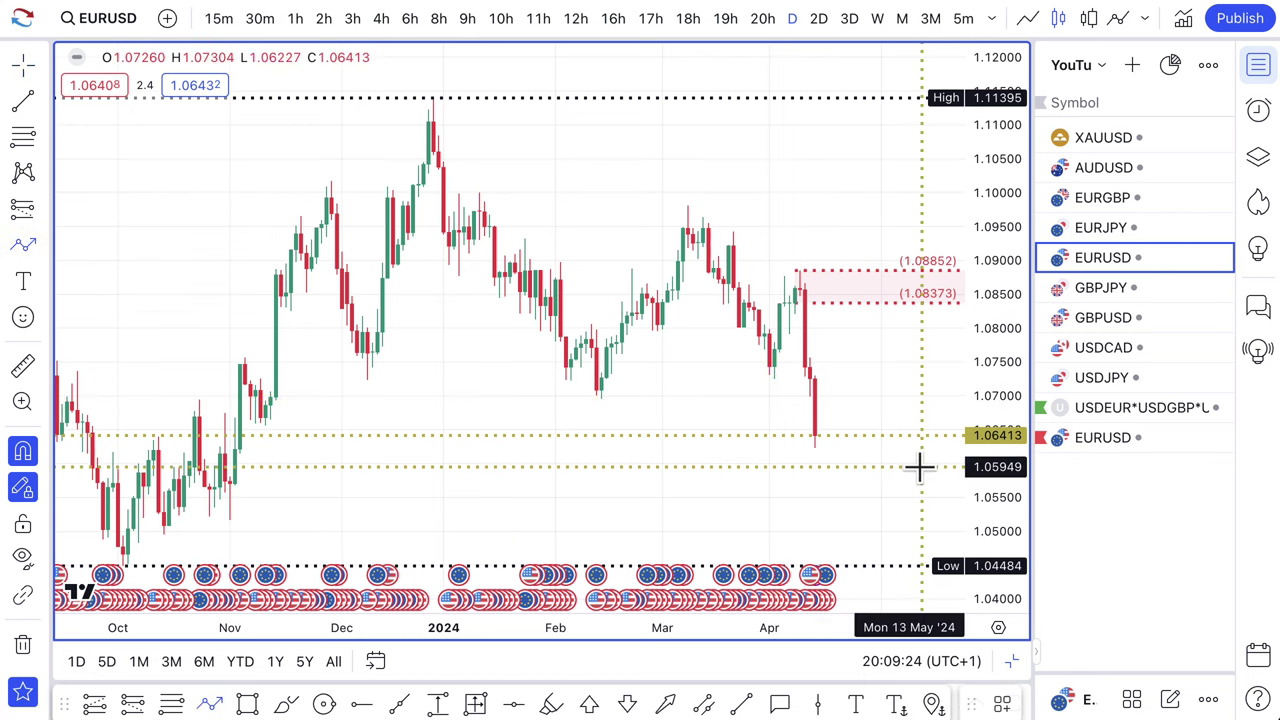
{"action": "left_click", "coordinate": [814, 436]}
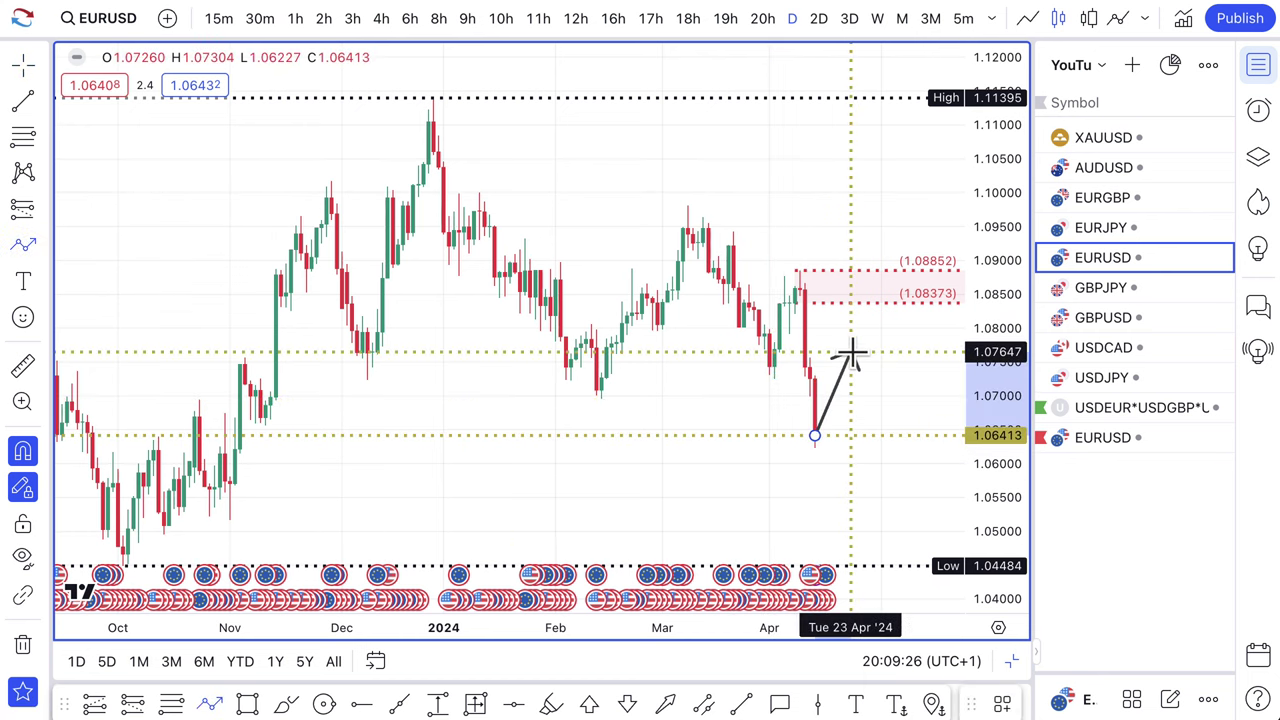
{"action": "left_click", "coordinate": [870, 293]}
{"action": "double_click", "coordinate": [928, 430]}
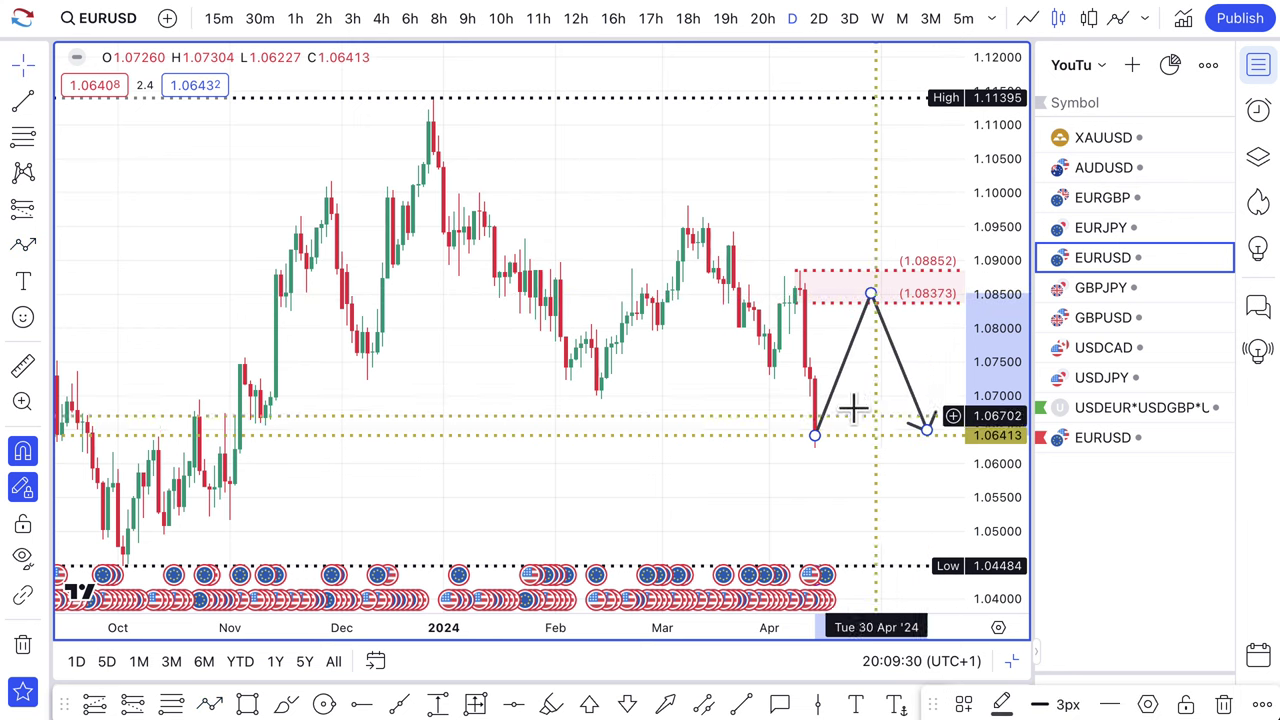
- Draw a EURUSD demand zone from 1.05807 to 1.05169 starting at the 1 November 2023 candle
{"action": "scroll", "coordinate": [845, 412], "scroll_direction": "up", "scroll_amount": 1}
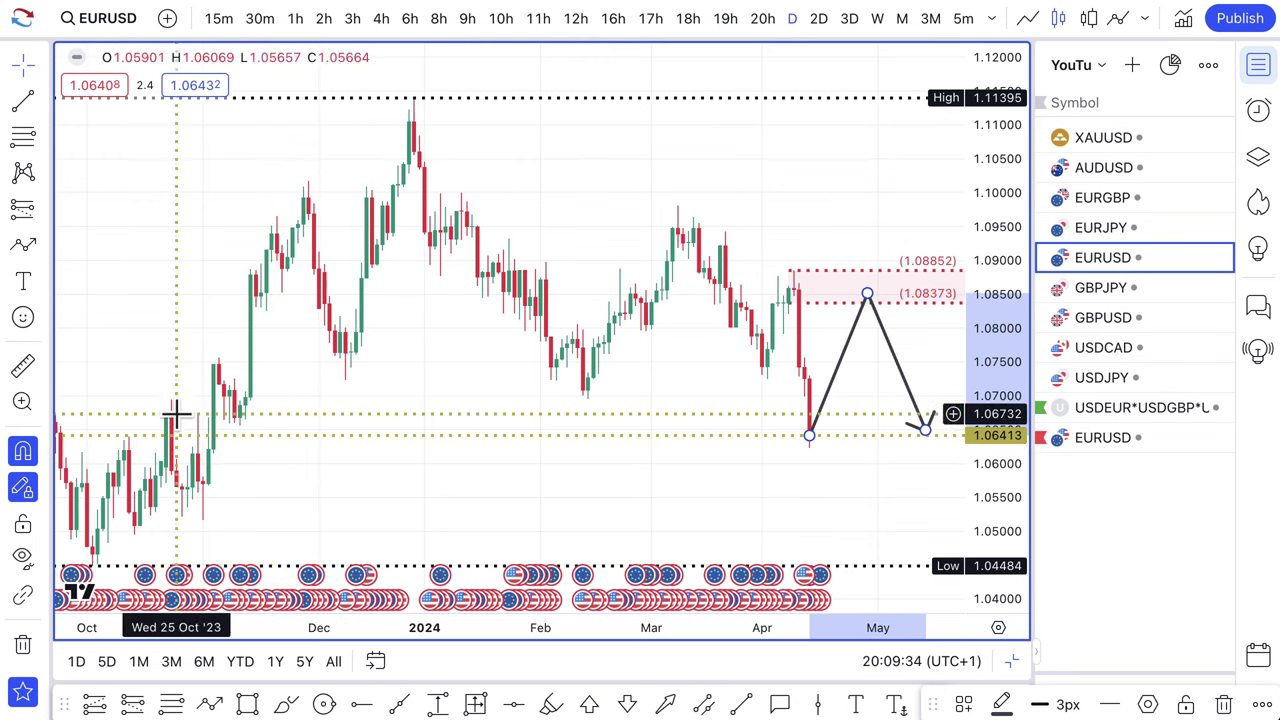
{"action": "left_click", "coordinate": [22, 136]}
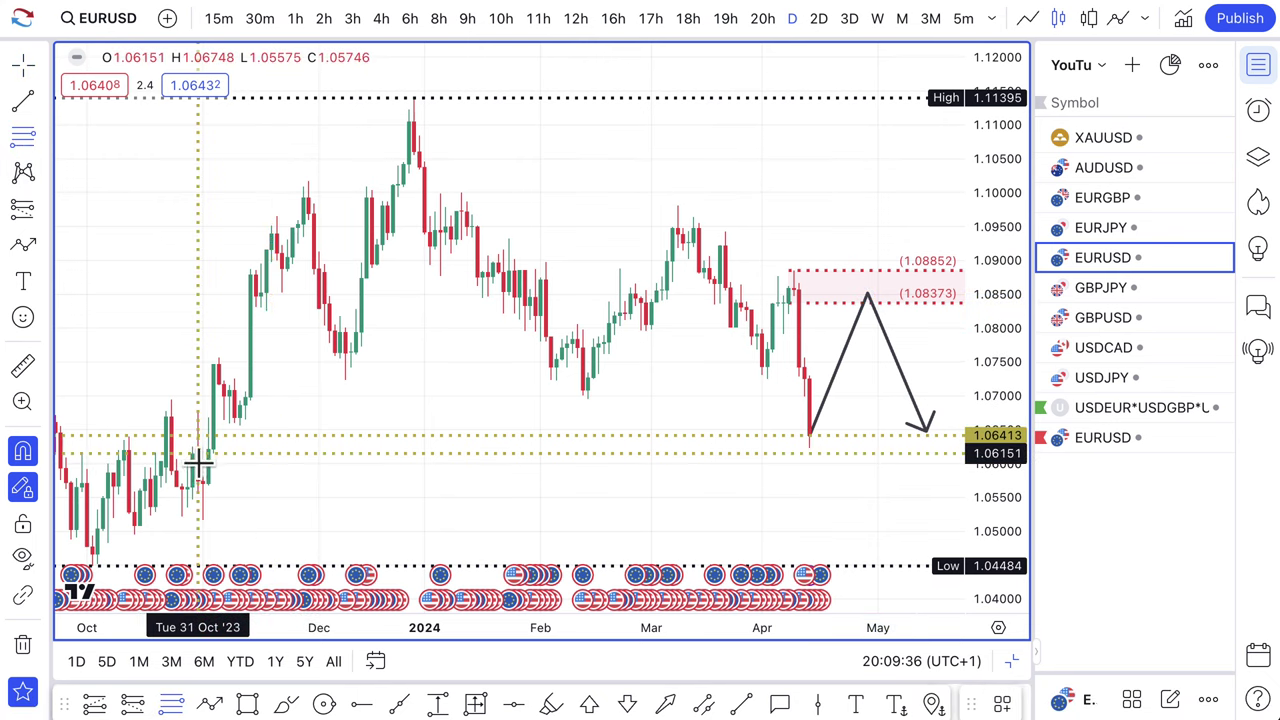
{"action": "left_click", "coordinate": [202, 477]}
{"action": "left_click", "coordinate": [202, 519]}
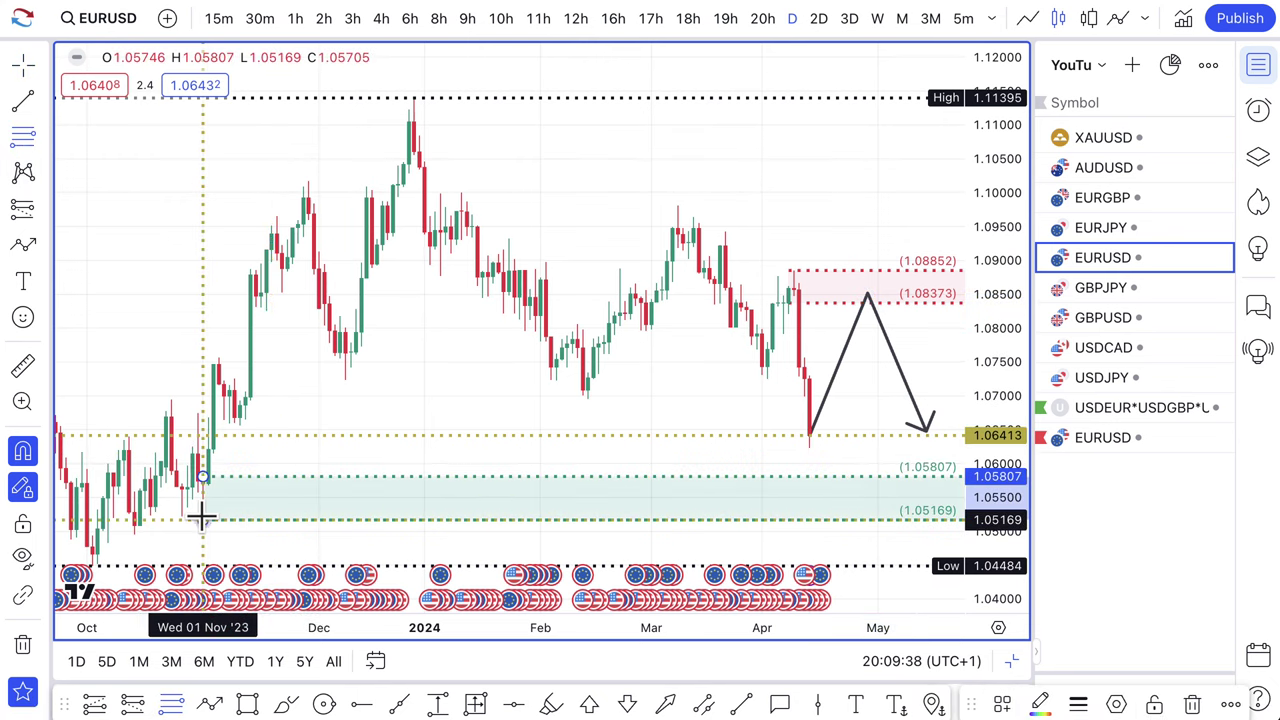
{"action": "left_click", "coordinate": [22, 138]}
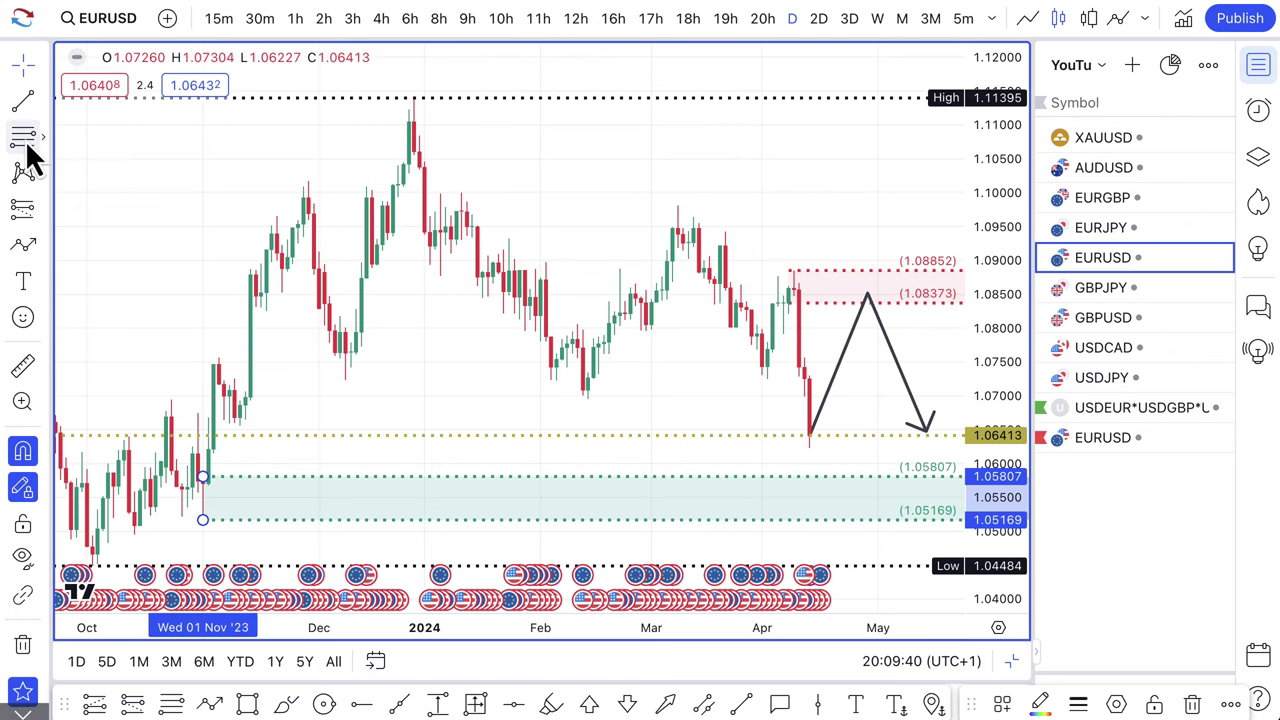
{"action": "left_click", "coordinate": [233, 392]}
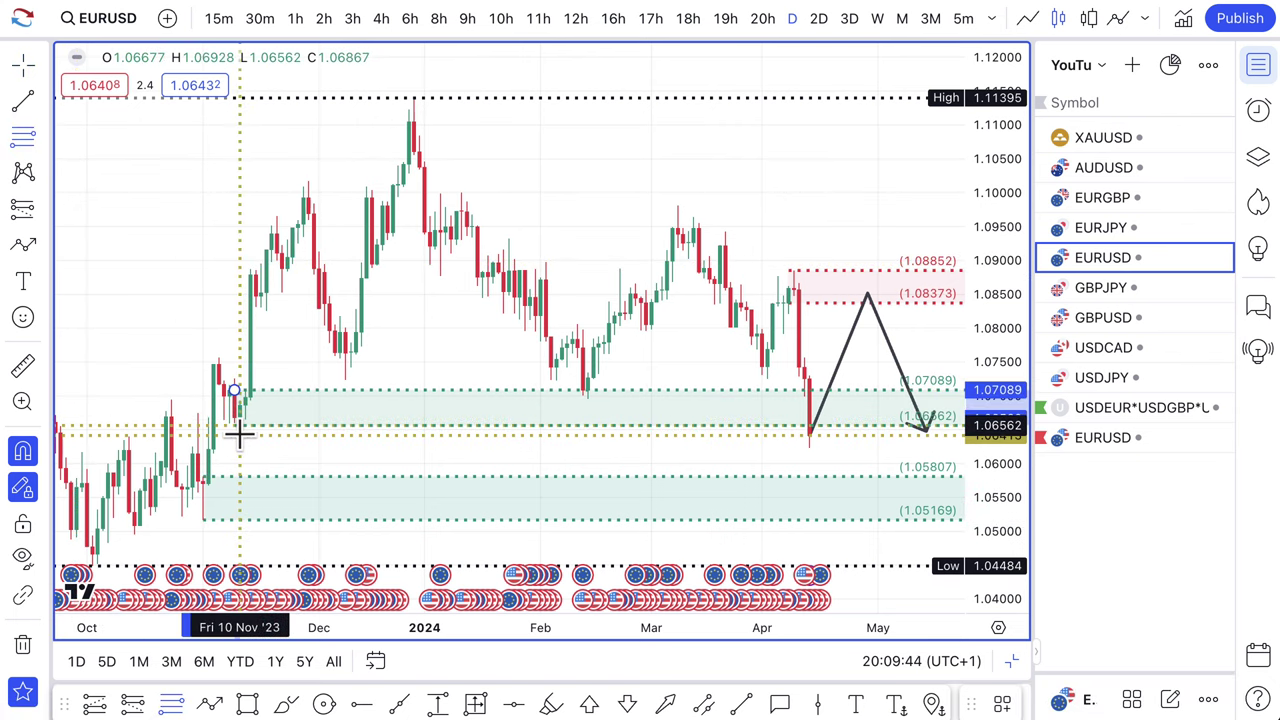
{"action": "left_click", "coordinate": [238, 432]}
{"action": "scroll", "coordinate": [700, 463], "scroll_direction": "up", "scroll_amount": 2}
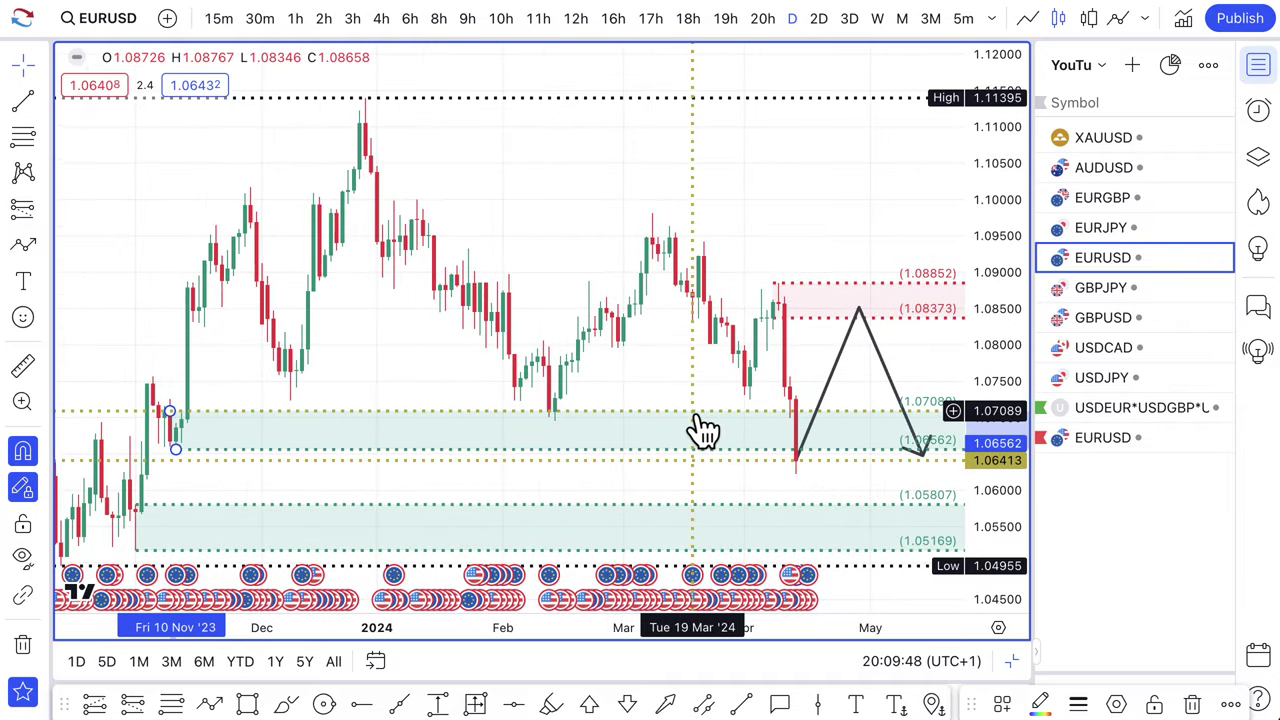
{"action": "key", "text": "Delete"}
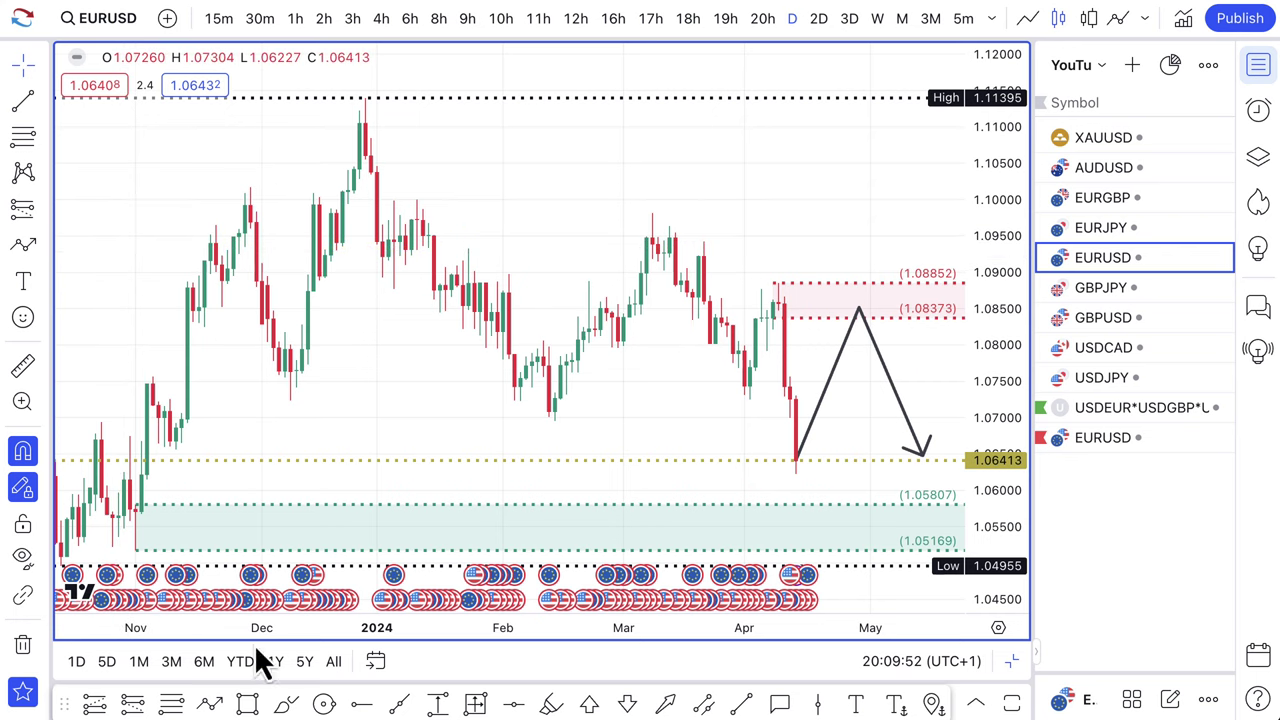
- Place a horizontal ray at 1.06562 starting from the 10 November 2023 candle
{"action": "left_click", "coordinate": [177, 450]}
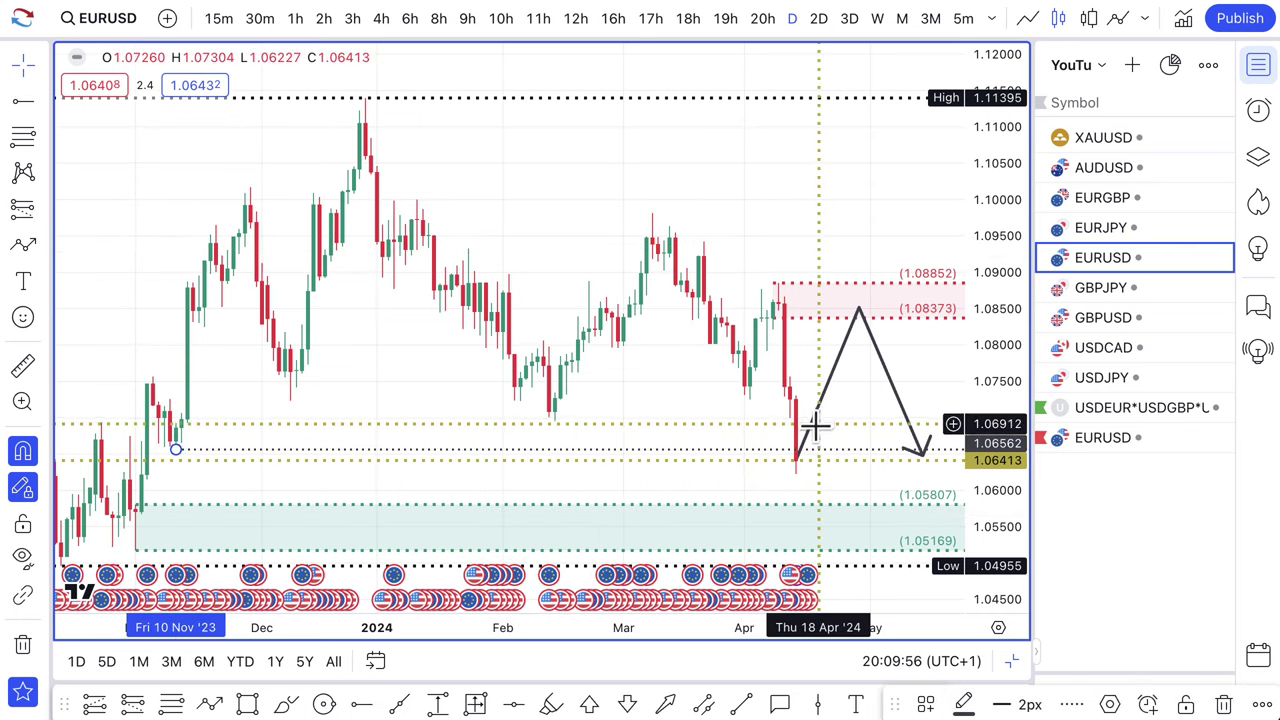
- Adjust the EURUSD path so it starts at the latest candle's low, about 1.0623, and peaks at about 1.084
{"action": "left_click", "coordinate": [797, 468]}
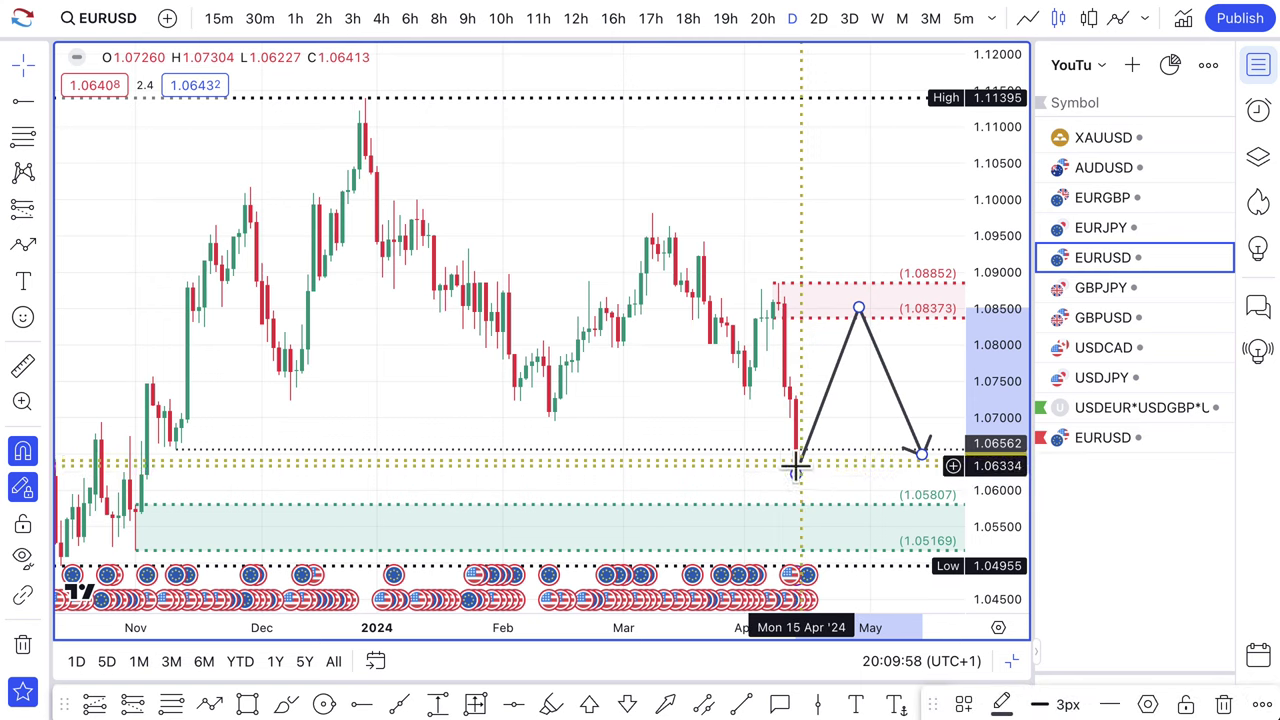
{"action": "left_click_drag", "start_coordinate": [794, 466], "coordinate": [783, 460]}
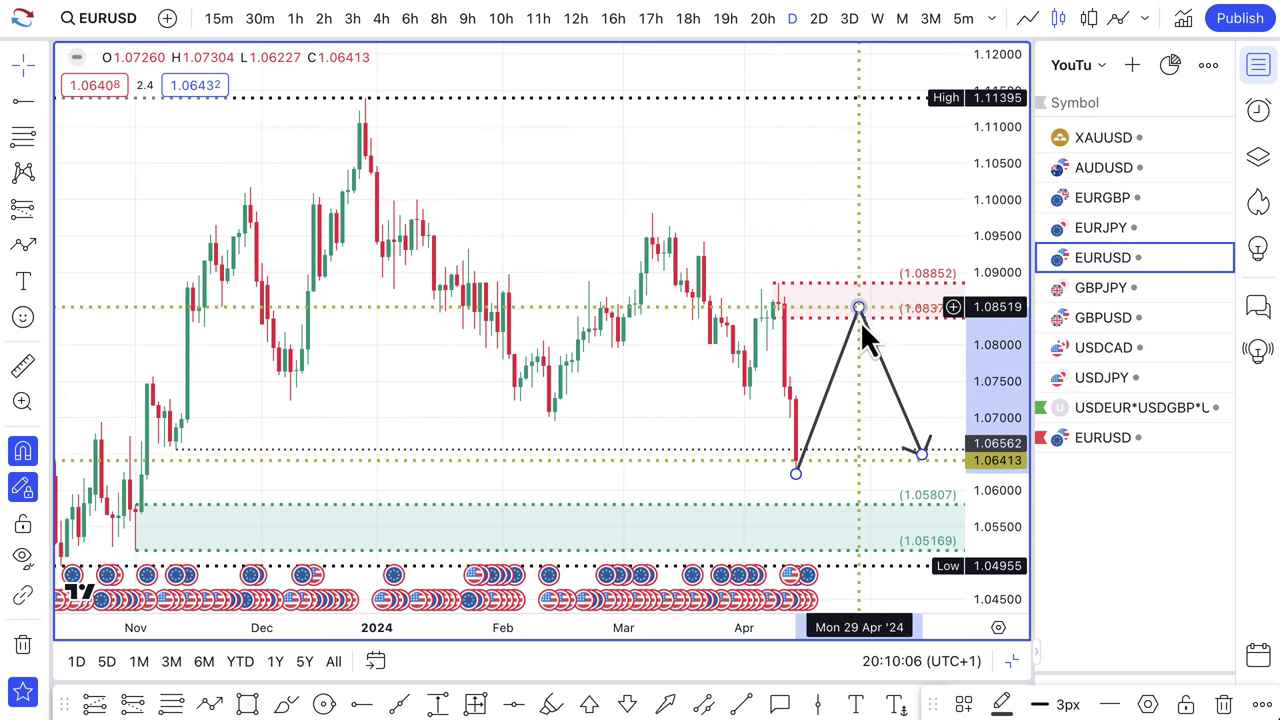
{"action": "left_click_drag", "start_coordinate": [858, 309], "coordinate": [867, 316]}
{"action": "scroll", "coordinate": [778, 349], "scroll_direction": "up", "scroll_amount": 5}
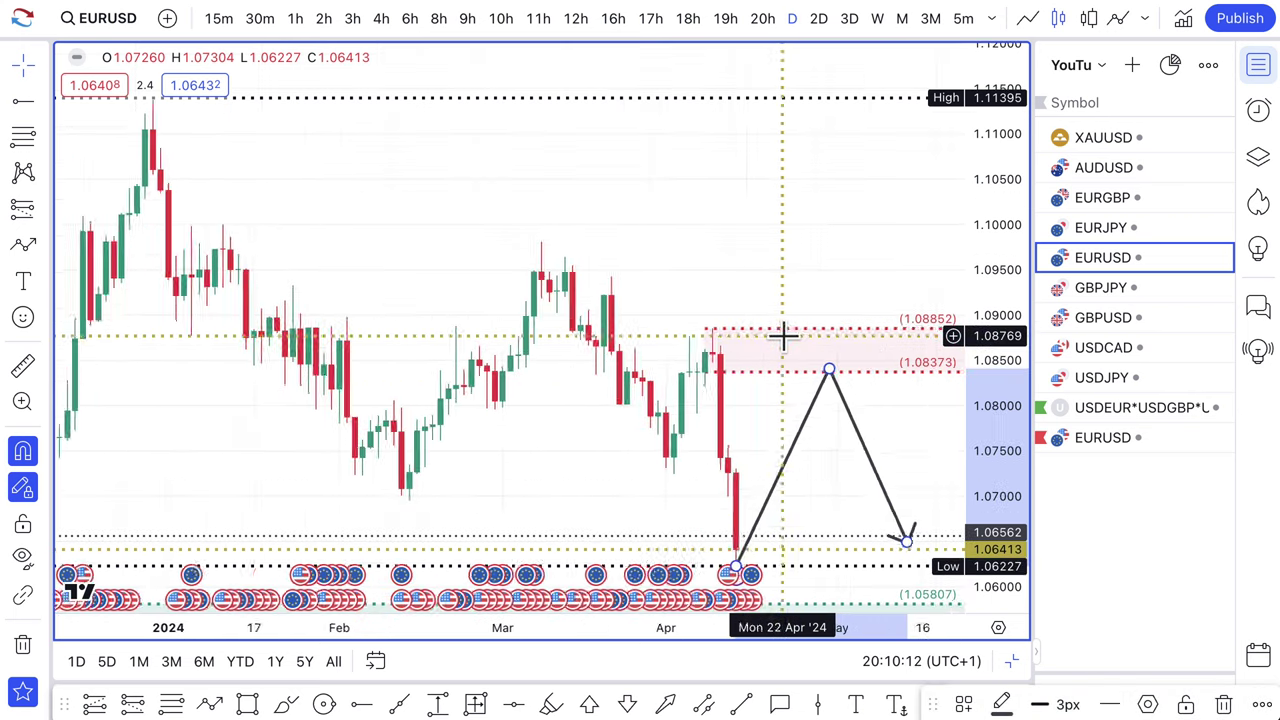
- Adjust the EURUSD path to peak at about 1.071 and end at about 1.0574 inside the demand zone
{"action": "scroll", "coordinate": [768, 348], "scroll_direction": "down", "scroll_amount": 4}
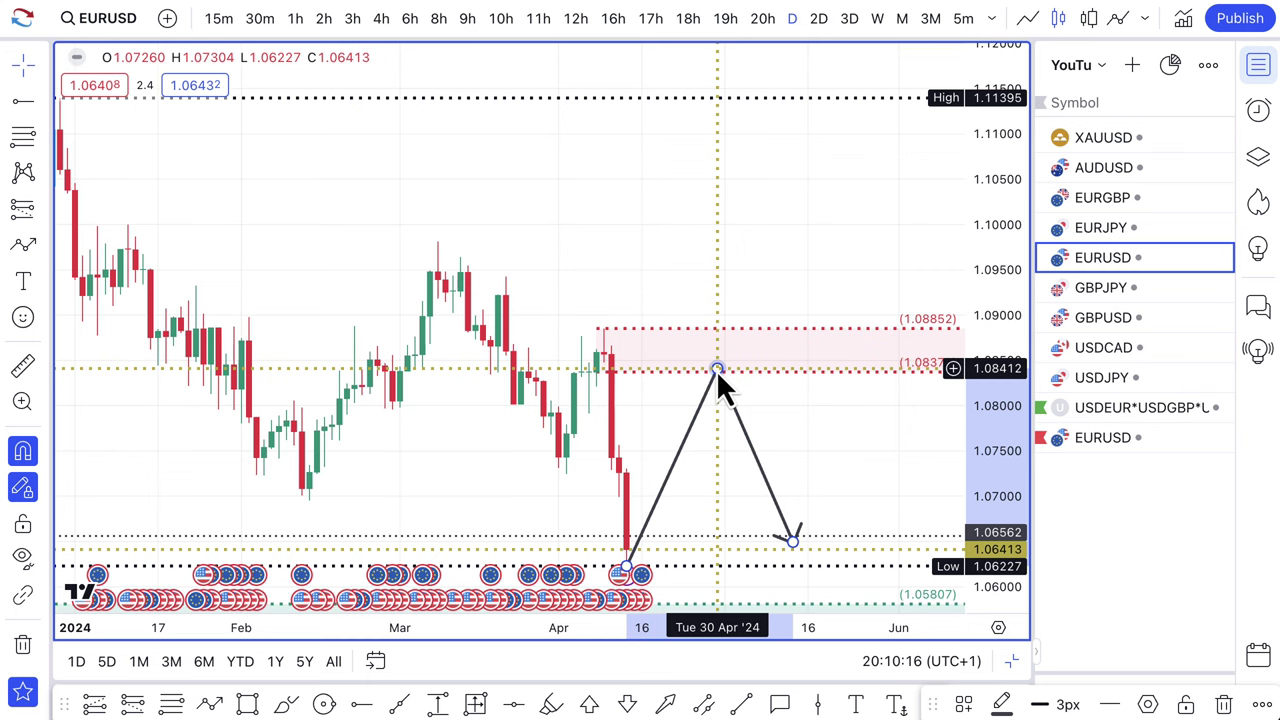
{"action": "left_click_drag", "start_coordinate": [716, 370], "coordinate": [671, 490]}
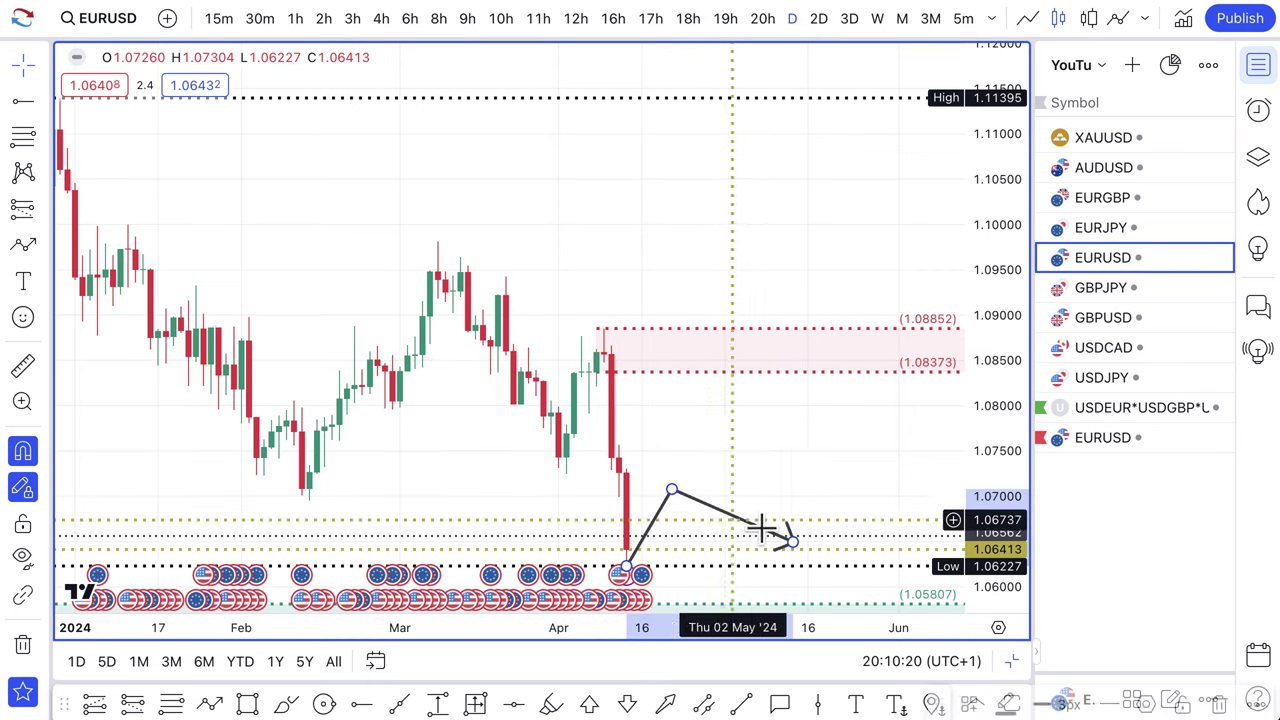
{"action": "left_click_drag", "start_coordinate": [791, 542], "coordinate": [708, 609]}
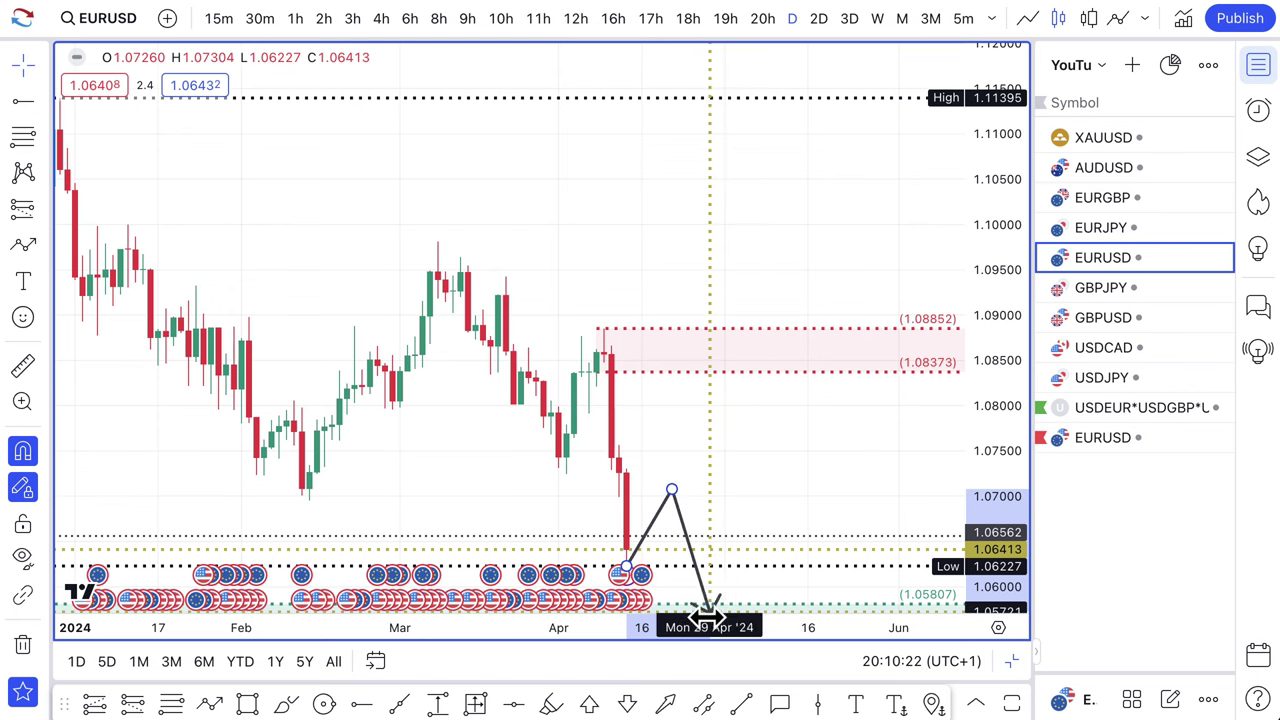
- Draw a second EURUSD path from the first path's end at 1.05742 up to about 1.0705 and down to about 1.058
{"action": "scroll", "coordinate": [771, 571], "scroll_direction": "down", "scroll_amount": 5}
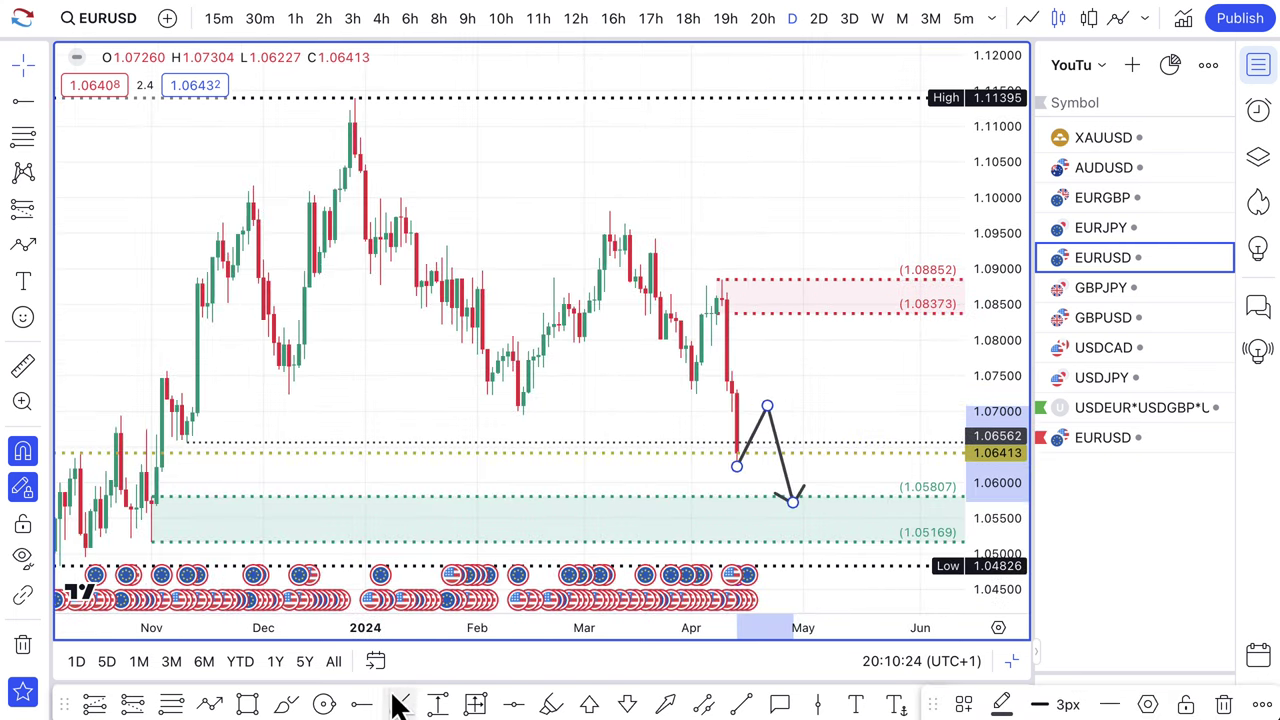
{"action": "left_click", "coordinate": [212, 704]}
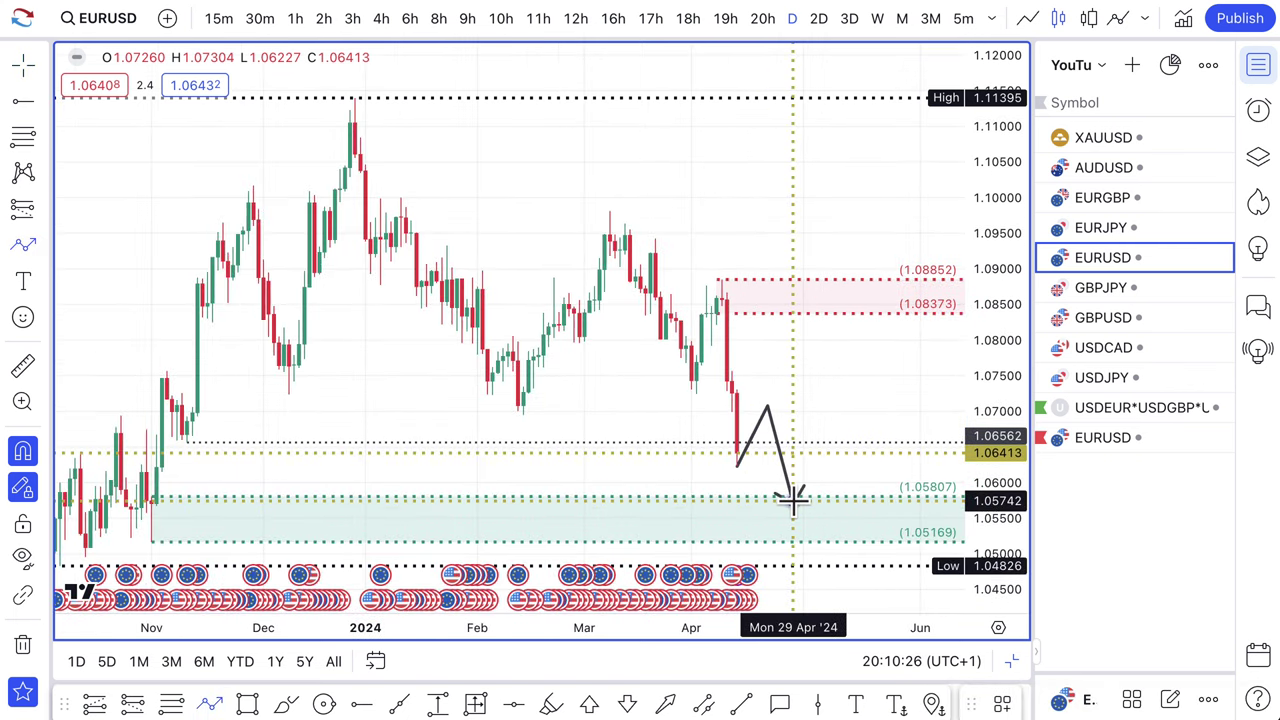
{"action": "left_click", "coordinate": [793, 500]}
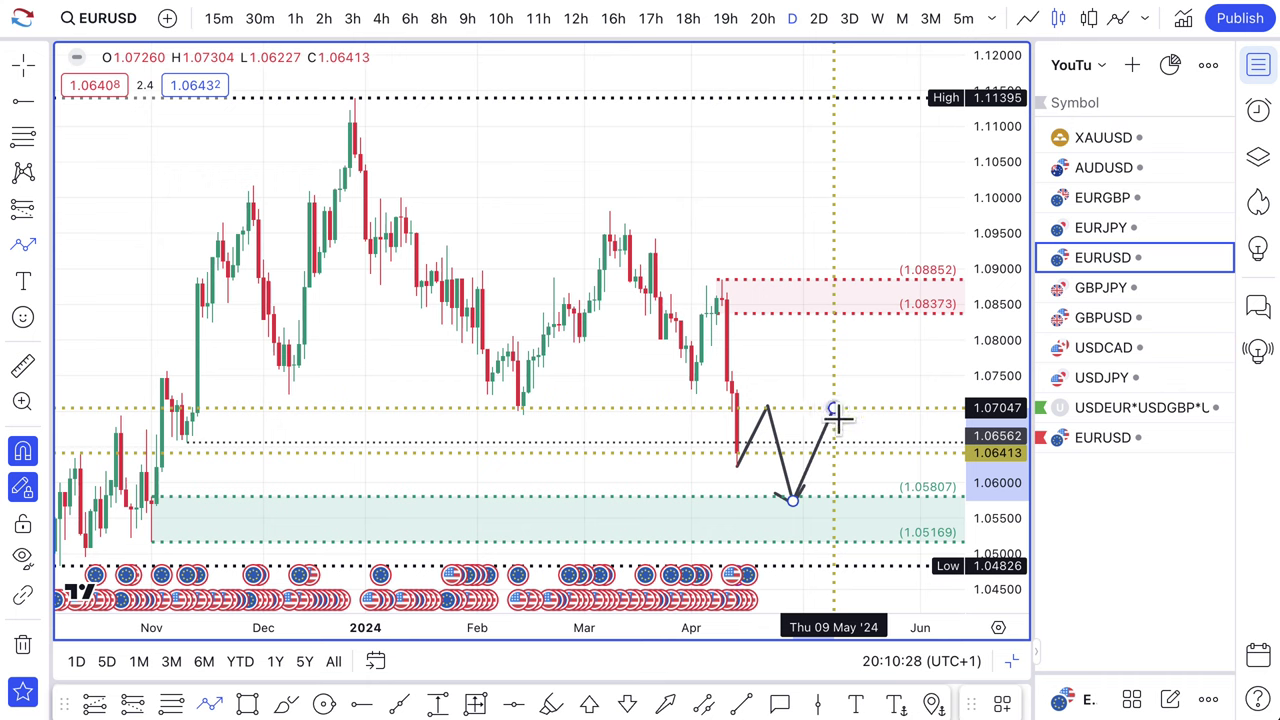
{"action": "left_click", "coordinate": [834, 410]}
{"action": "left_click", "coordinate": [879, 494]}
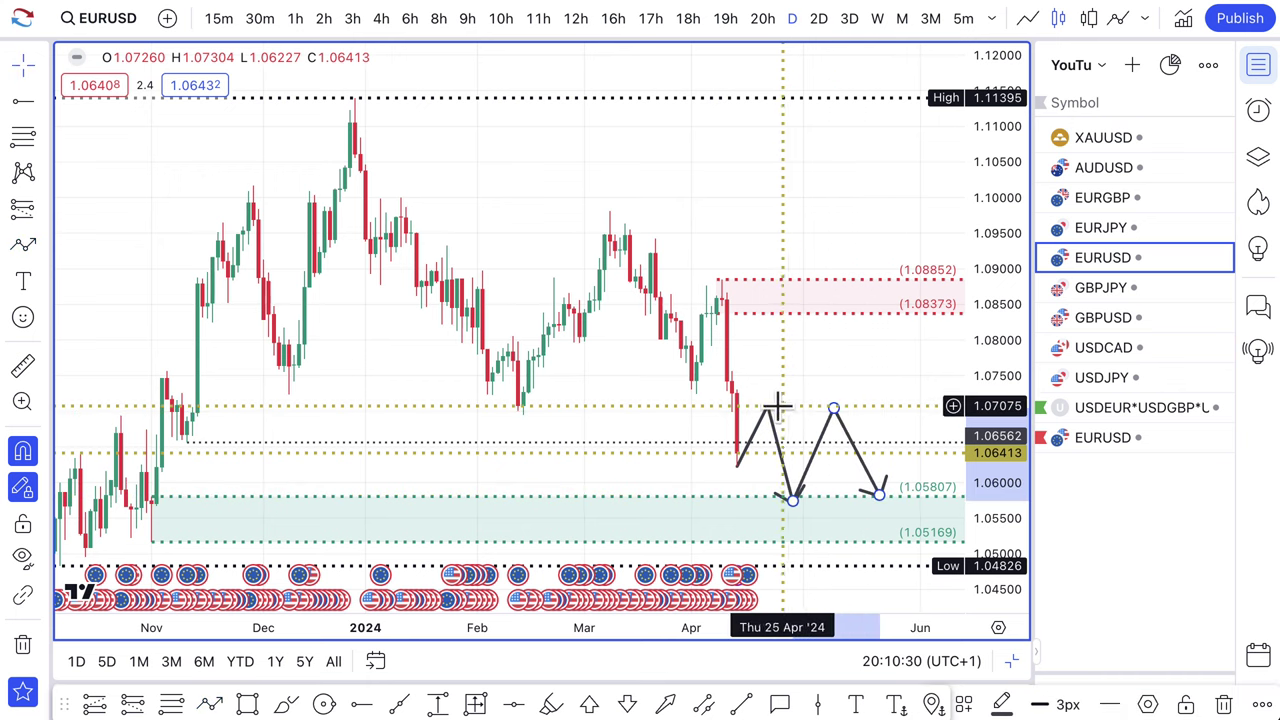
{"action": "scroll", "coordinate": [843, 409], "scroll_direction": "up", "scroll_amount": 2}
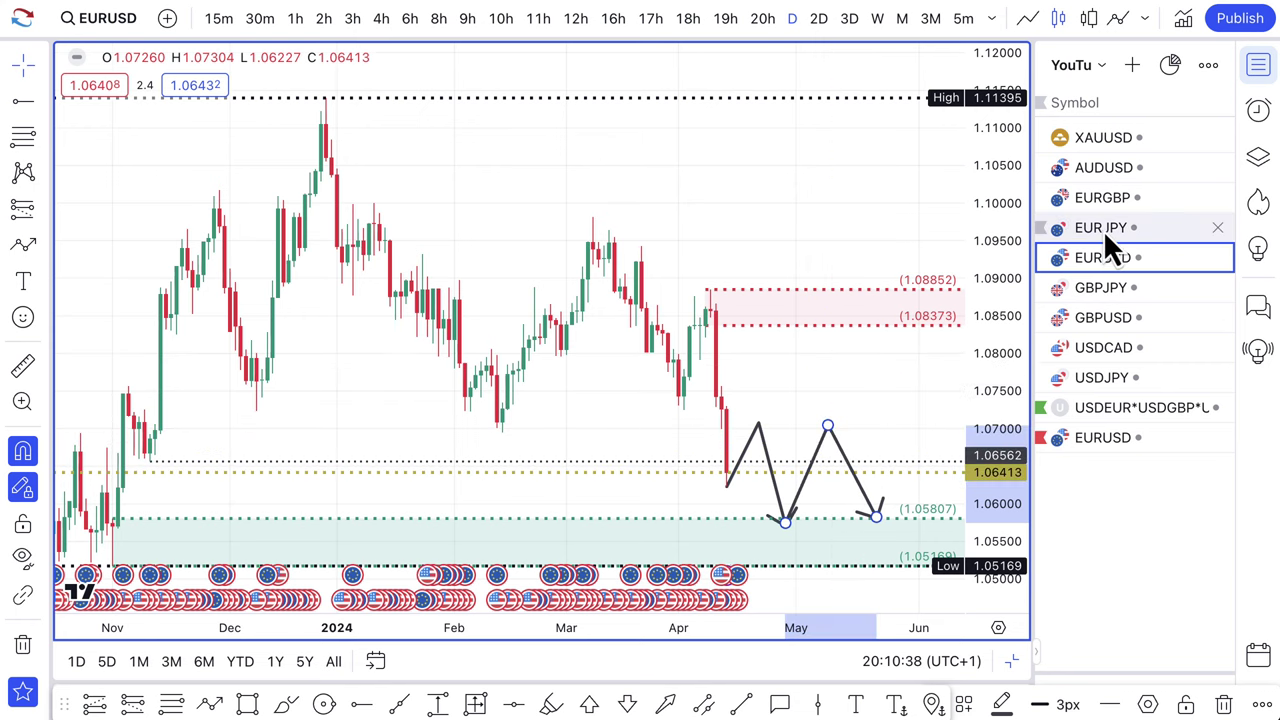
- Switch to the Bloomberg article on the euro's five-month low, read its headline and both summary points, and return to the EURUSD chart
{"action": "left_click", "coordinate": [400, 2]}
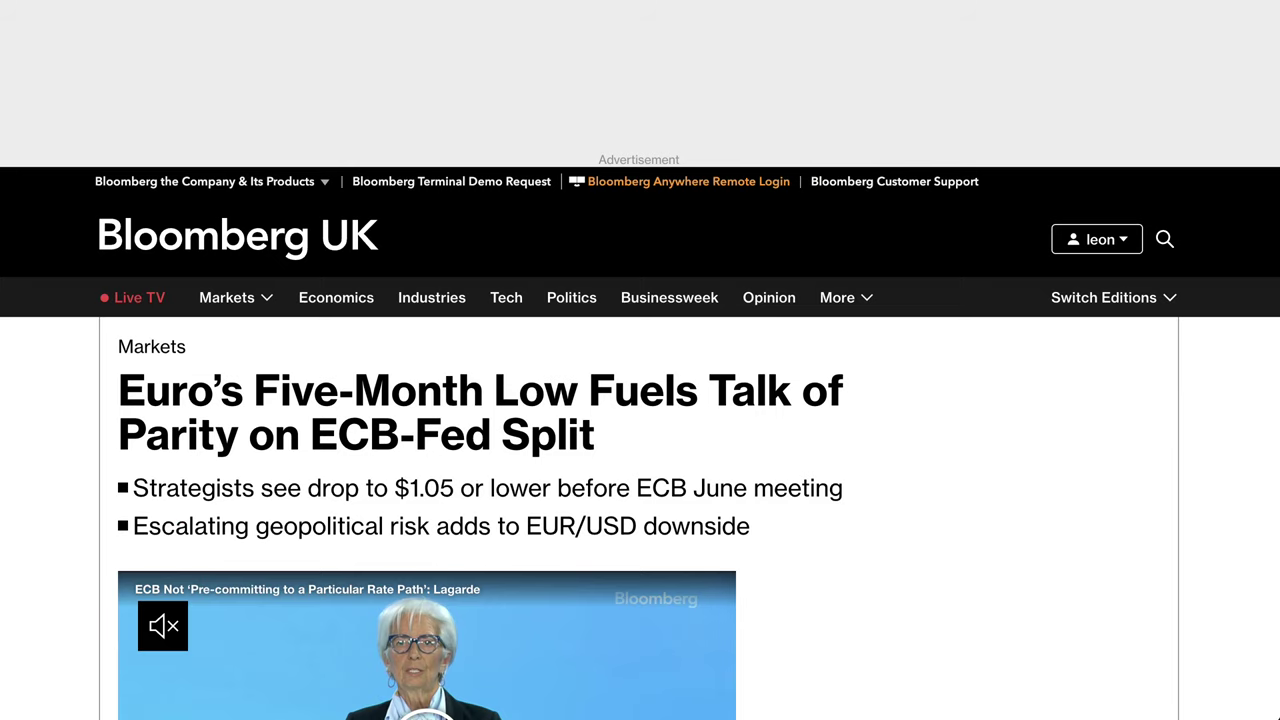
{"action": "scroll", "coordinate": [493, 355], "scroll_direction": "down", "scroll_amount": 3}
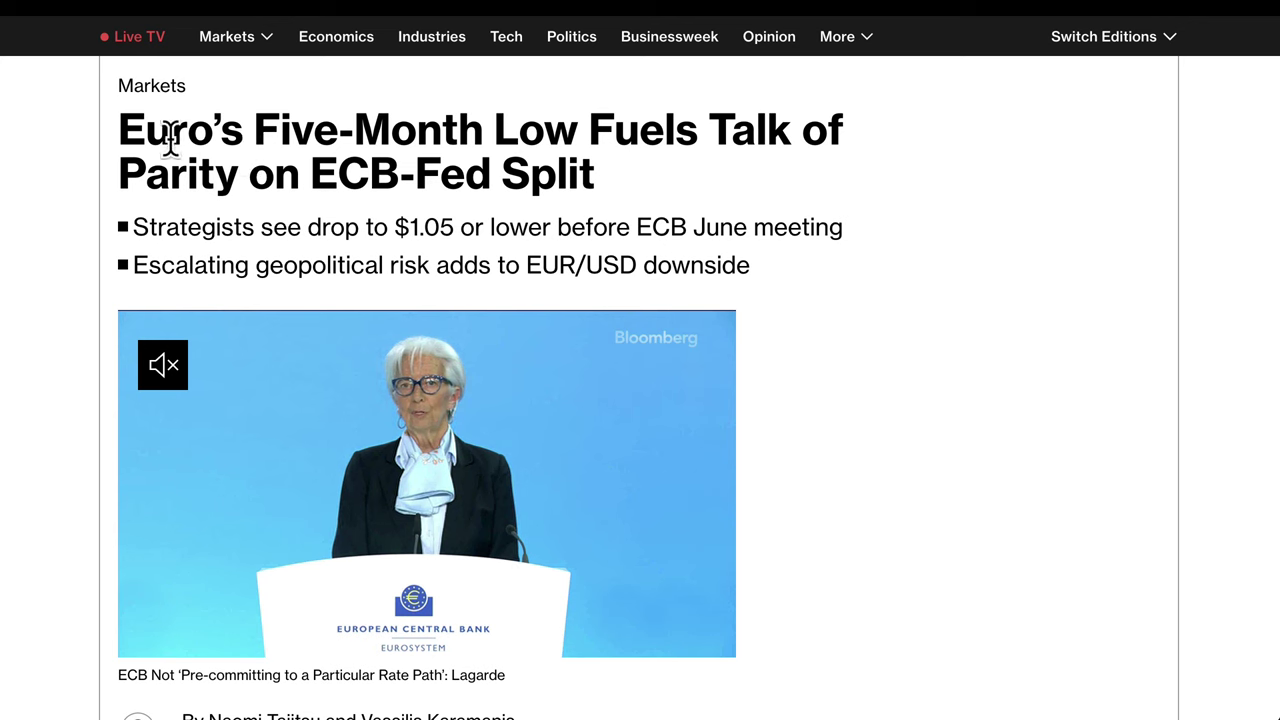
{"action": "left_click_drag", "start_coordinate": [133, 130], "coordinate": [599, 178]}
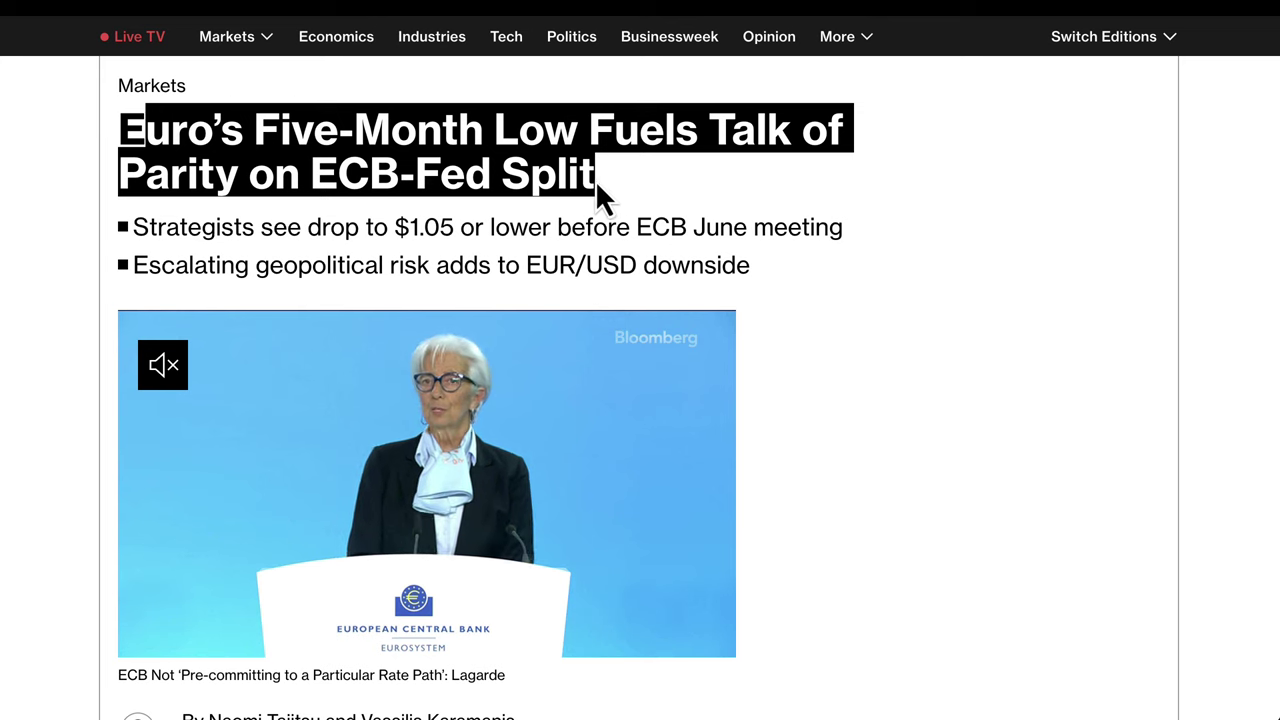
{"action": "left_click_drag", "start_coordinate": [146, 229], "coordinate": [318, 234]}
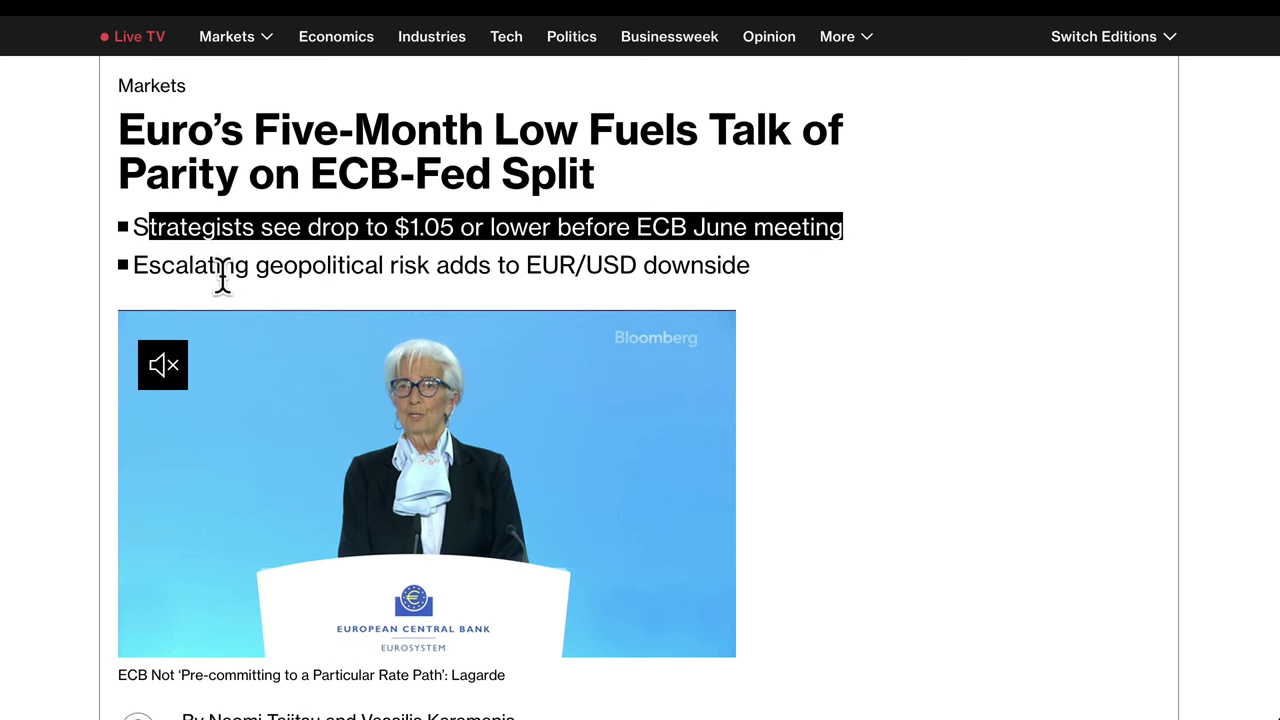
{"action": "left_click_drag", "start_coordinate": [222, 272], "coordinate": [506, 268]}
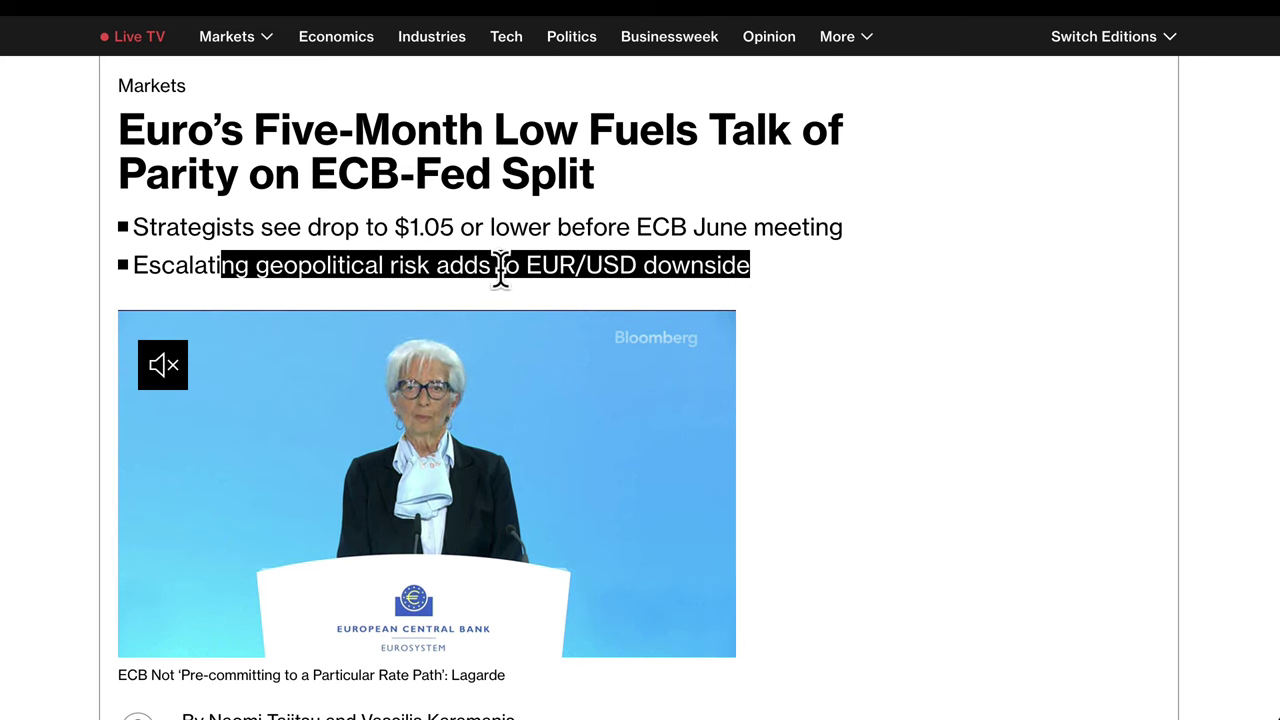
{"action": "left_click", "coordinate": [588, 268]}
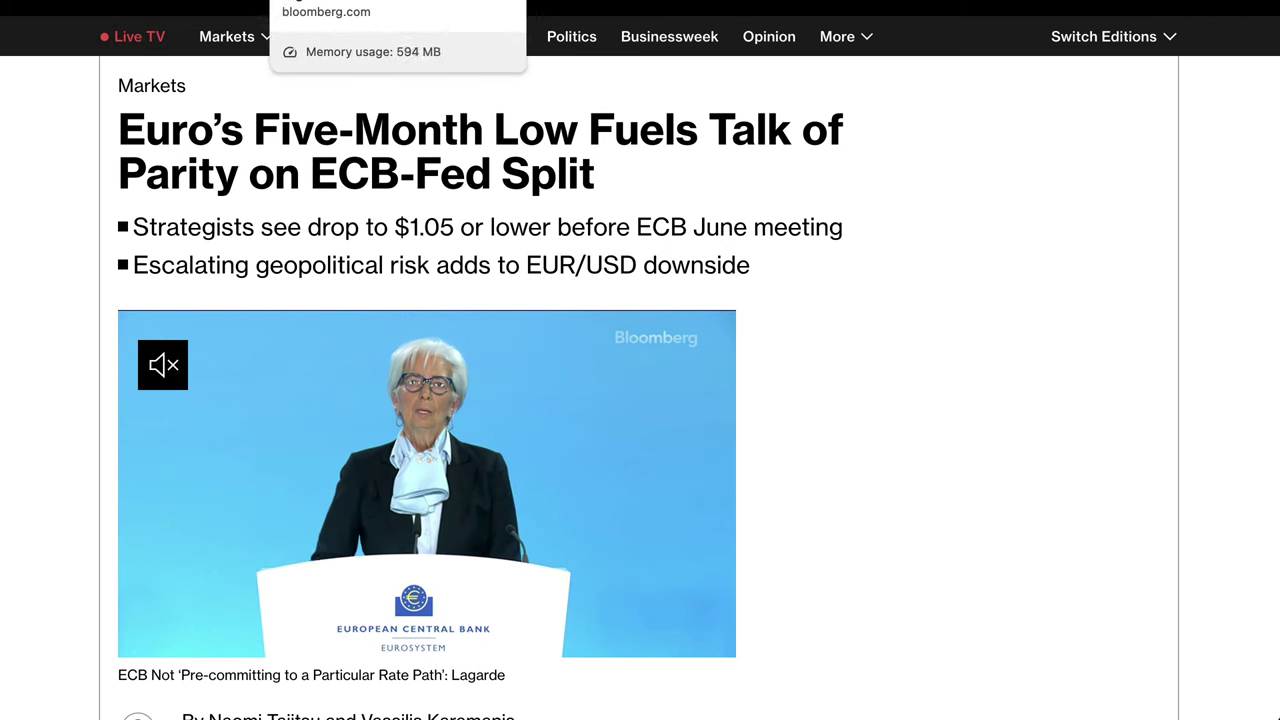
{"action": "left_click", "coordinate": [120, 0]}
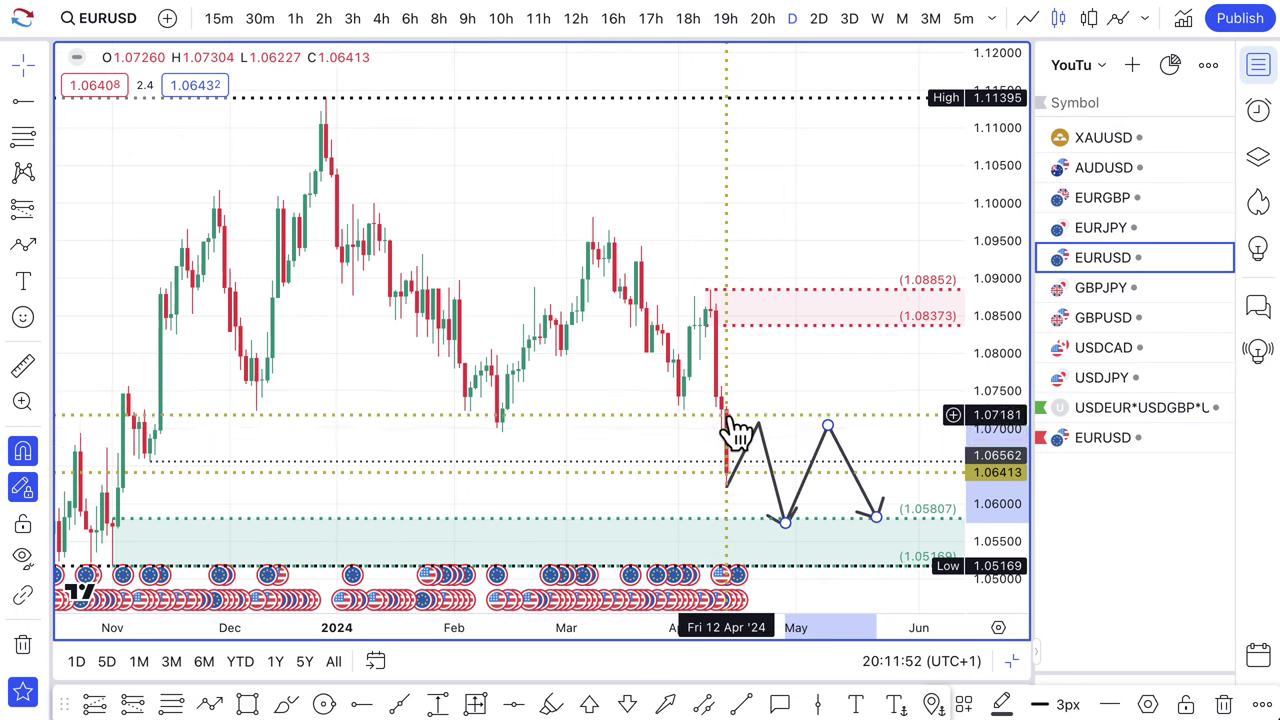
{"action": "scroll", "coordinate": [735, 490], "scroll_direction": "down", "scroll_amount": 4}
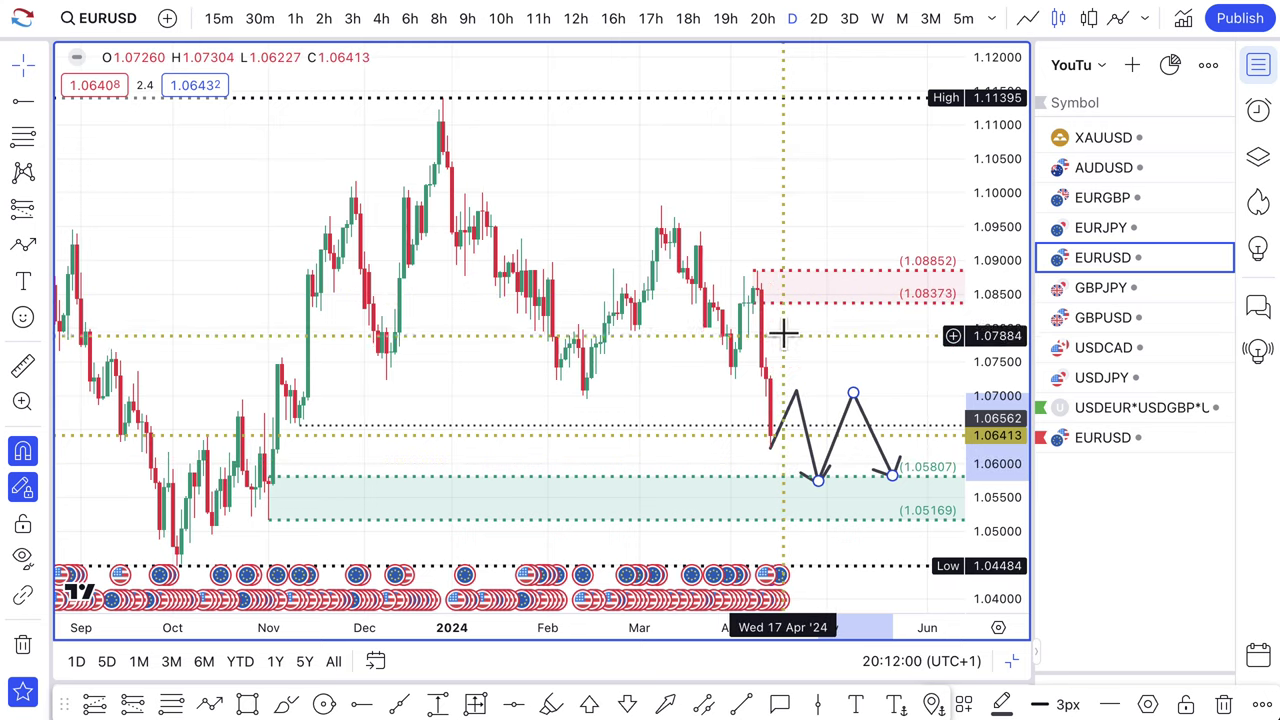
{"action": "scroll", "coordinate": [760, 470], "scroll_direction": "up", "scroll_amount": 3}
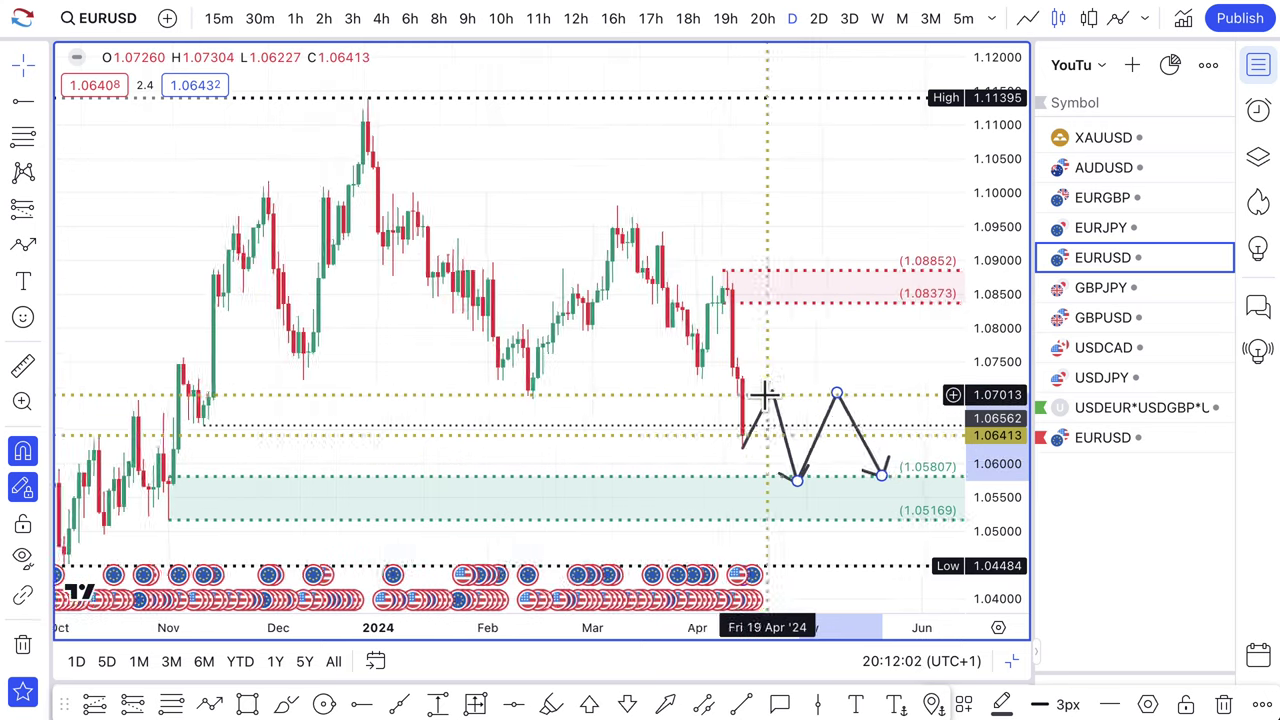
{"action": "scroll", "coordinate": [748, 474], "scroll_direction": "down", "scroll_amount": 1}
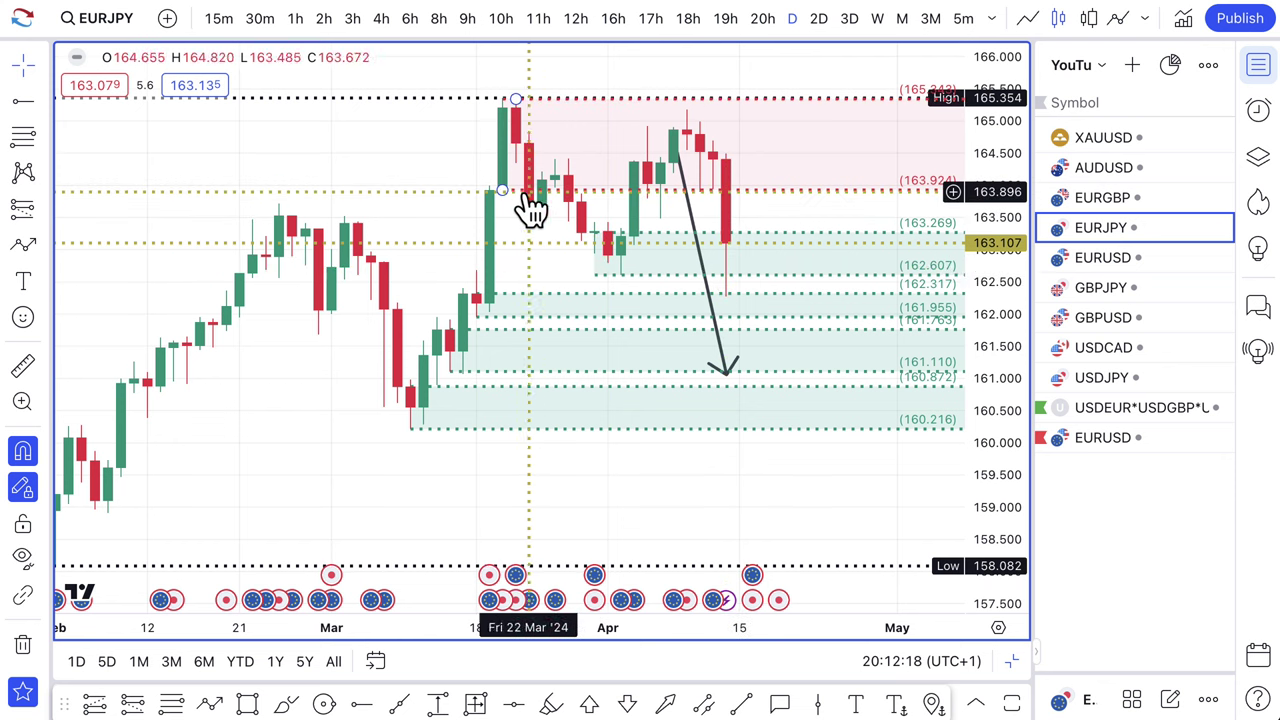
- On the EURJPY chart, raise the supply zone's lower boundary to 164.352 and delete the old downward path
{"action": "left_click_drag", "start_coordinate": [506, 194], "coordinate": [672, 168]}
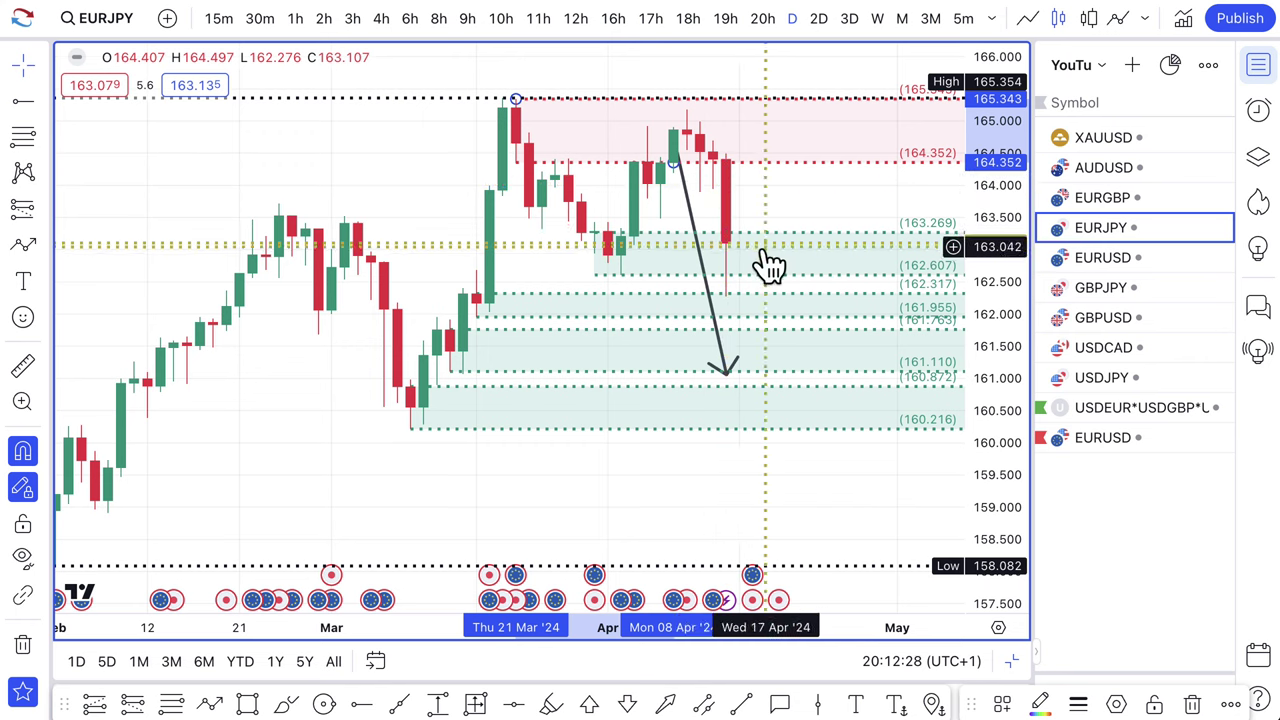
{"action": "left_click", "coordinate": [694, 218]}
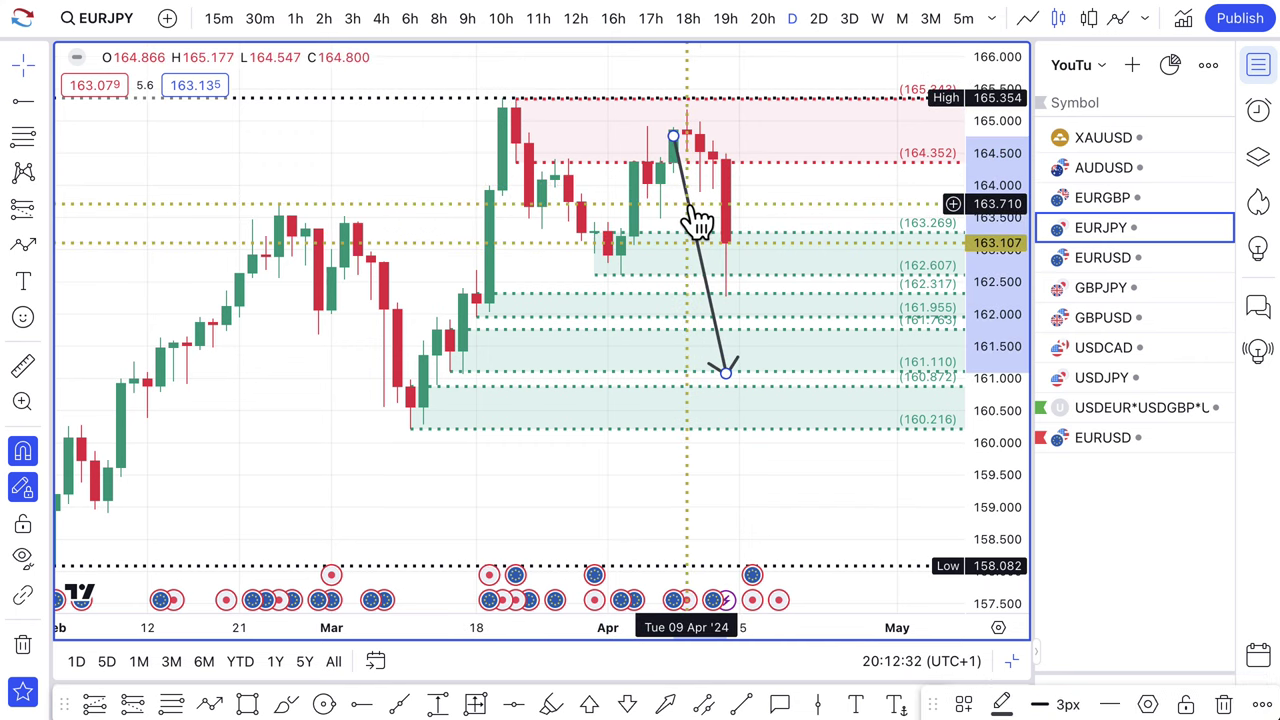
{"action": "key", "text": "Delete"}
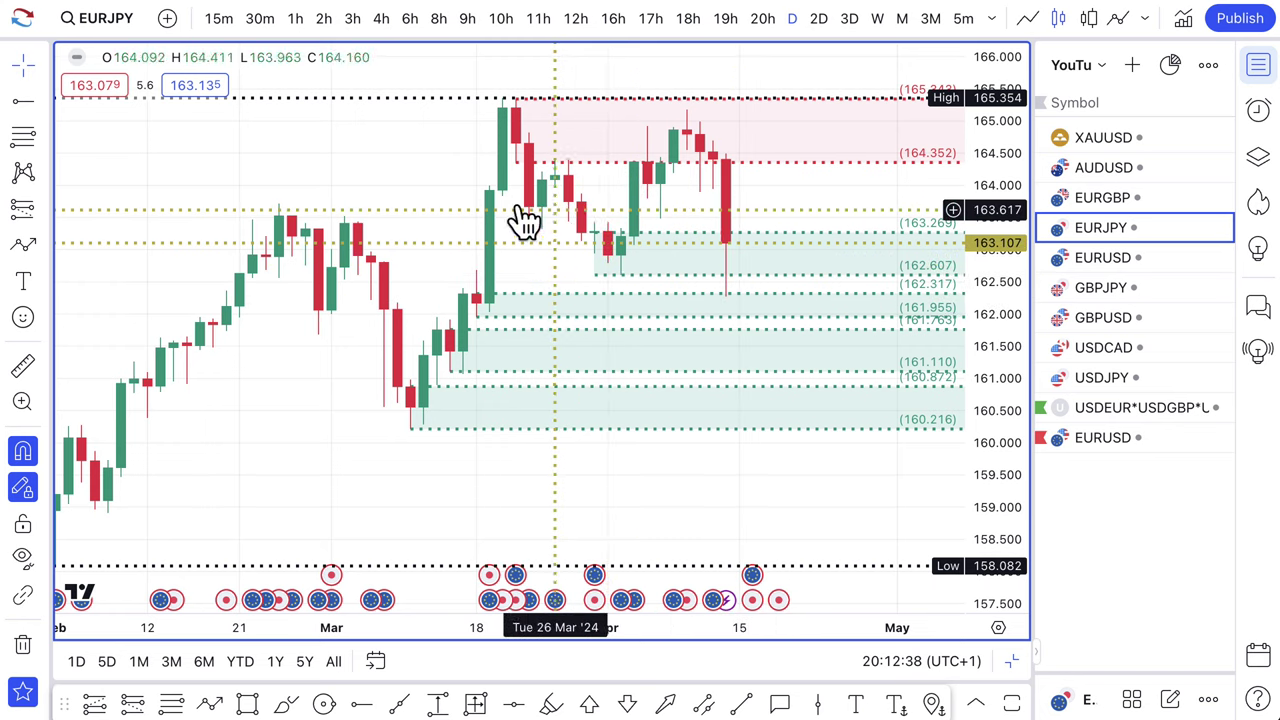
- Draw a EURJPY path from the latest close at 163.107 up to about 164.6 in the supply zone and down to about 162.9
{"action": "left_click", "coordinate": [21, 245]}
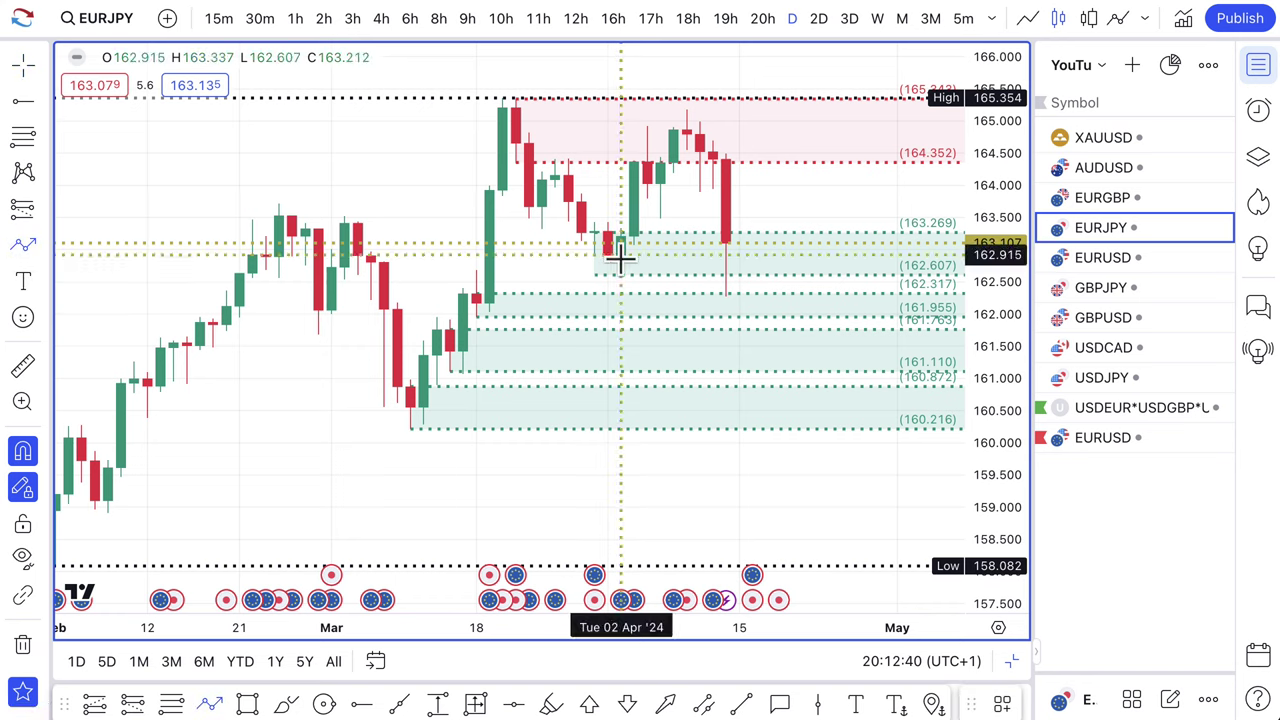
{"action": "left_click", "coordinate": [726, 243]}
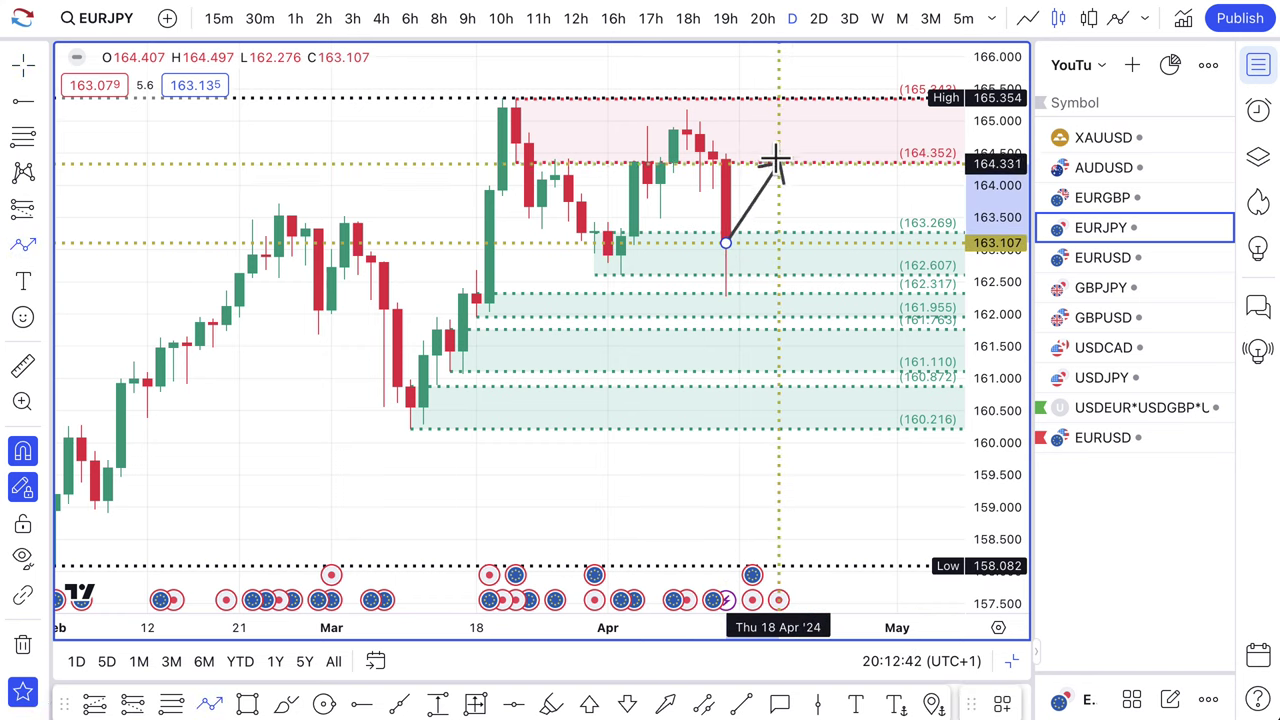
{"action": "left_click", "coordinate": [779, 148]}
{"action": "double_click", "coordinate": [818, 258]}
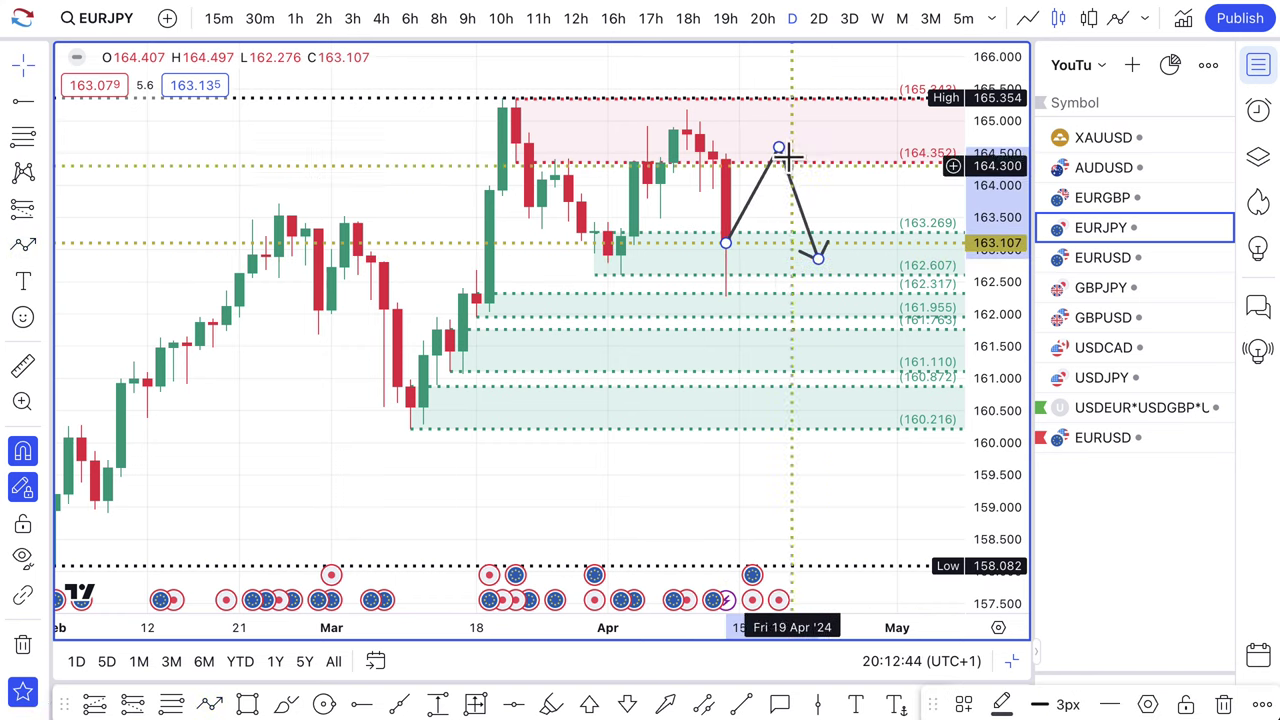
- Adjust the EURJPY path to peak at about 165.3 and end at about 162.3
{"action": "mouse_move", "coordinate": [781, 148]}
{"action": "left_mouse_down"}
{"action": "mouse_move", "coordinate": [778, 79]}
{"action": "mouse_move", "coordinate": [771, 115]}
{"action": "mouse_move", "coordinate": [781, 105]}
{"action": "left_mouse_up"}
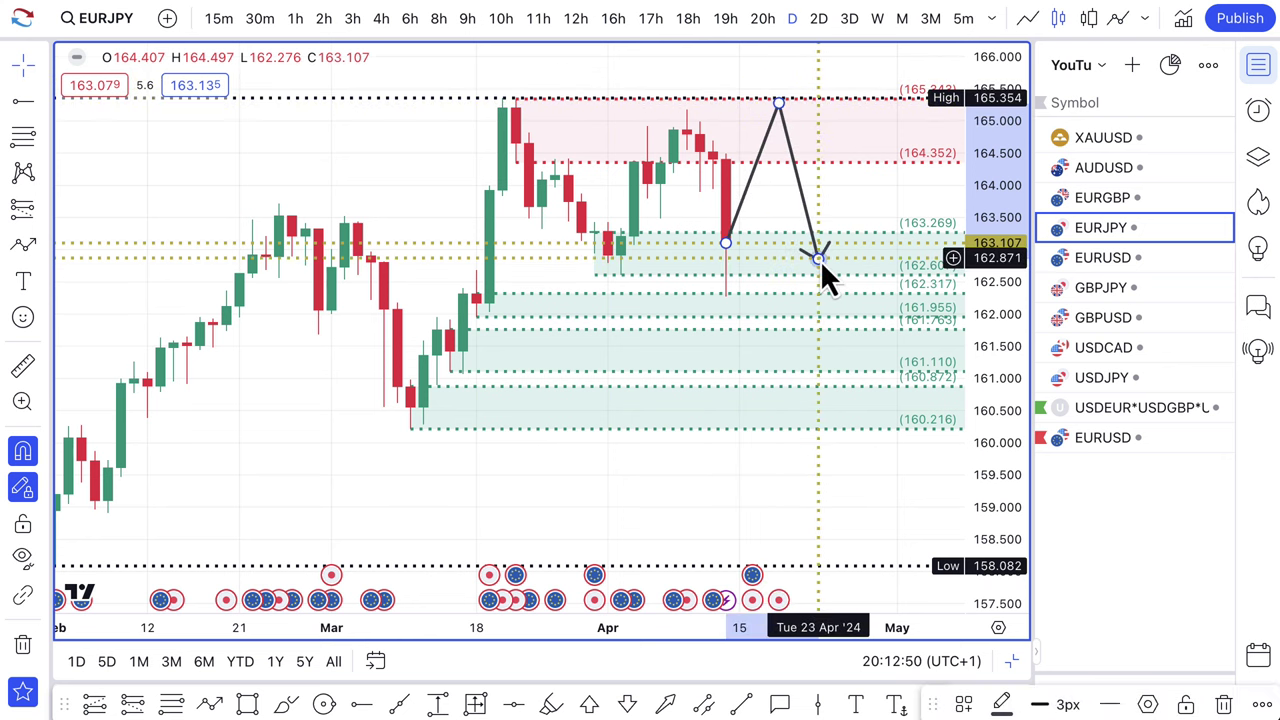
{"action": "left_click_drag", "start_coordinate": [817, 260], "coordinate": [831, 291]}
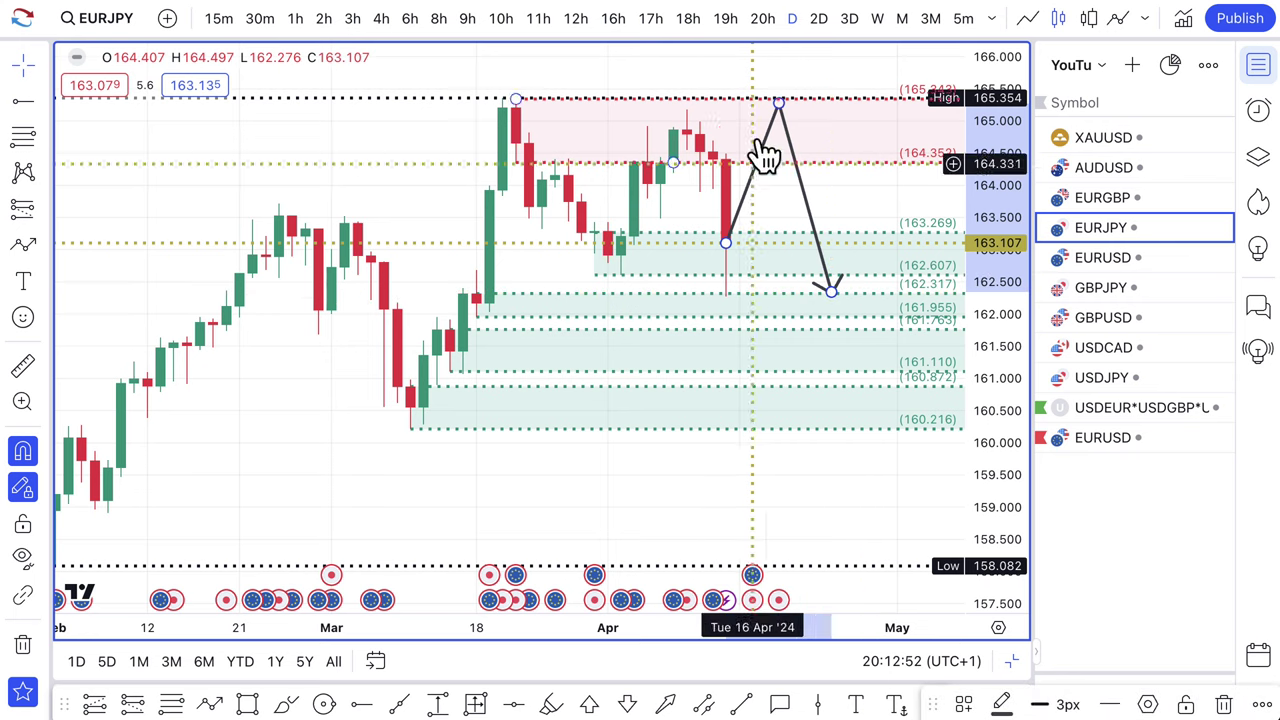
{"action": "mouse_move", "coordinate": [779, 105]}
{"action": "left_mouse_down"}
{"action": "mouse_move", "coordinate": [779, 59]}
{"action": "mouse_move", "coordinate": [782, 103]}
{"action": "left_mouse_up"}
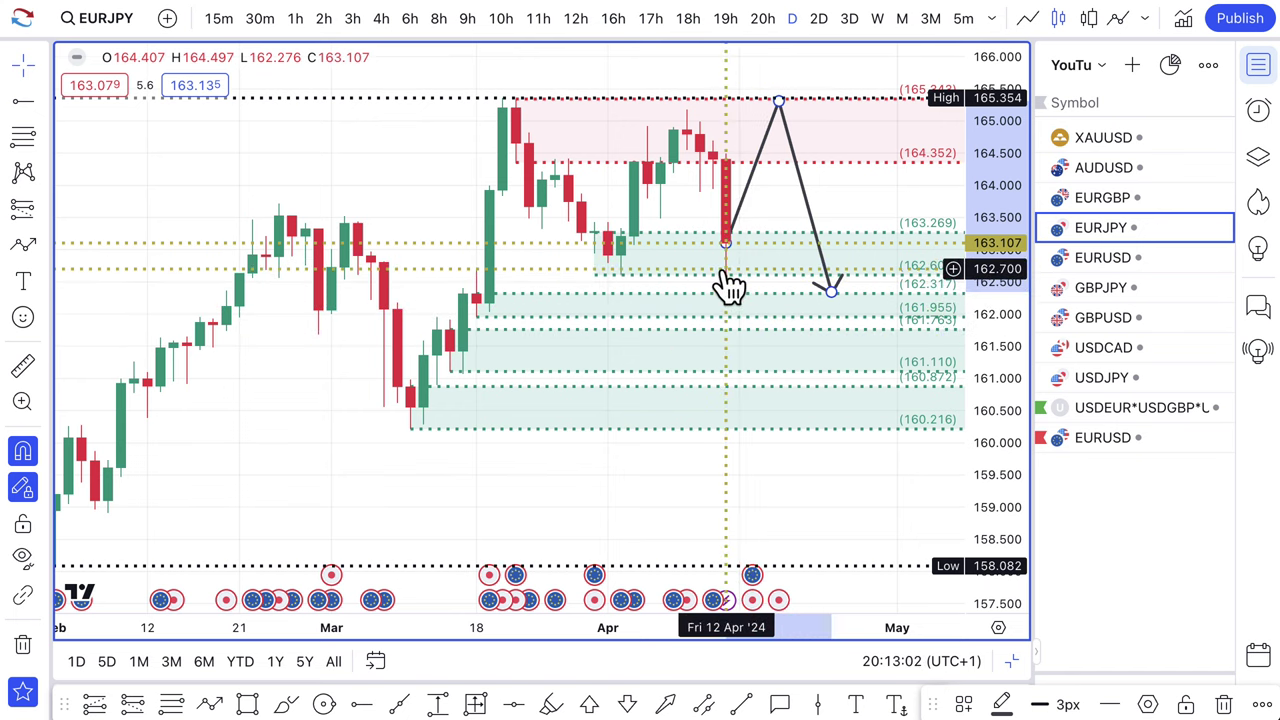
- Delete the EURJPY demand zone between 163.269 and 162.607
{"action": "scroll", "coordinate": [725, 275], "scroll_direction": "up", "scroll_amount": 4}
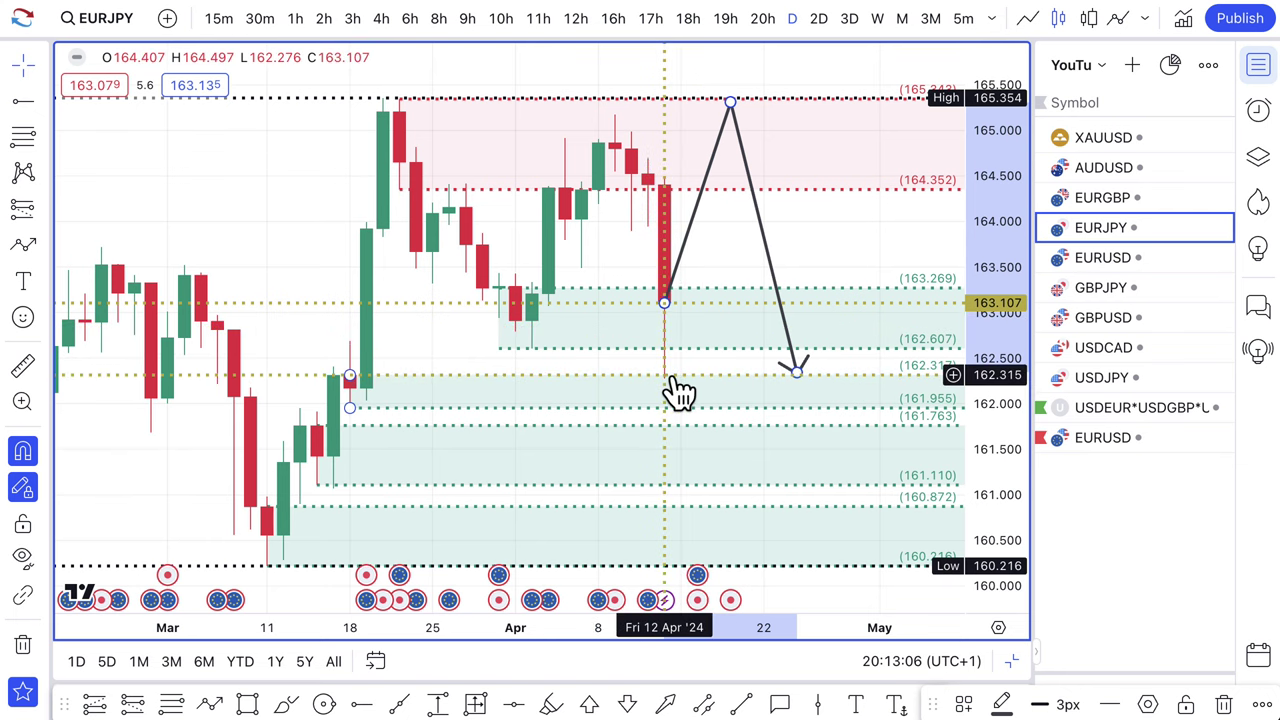
{"action": "left_click", "coordinate": [697, 348]}
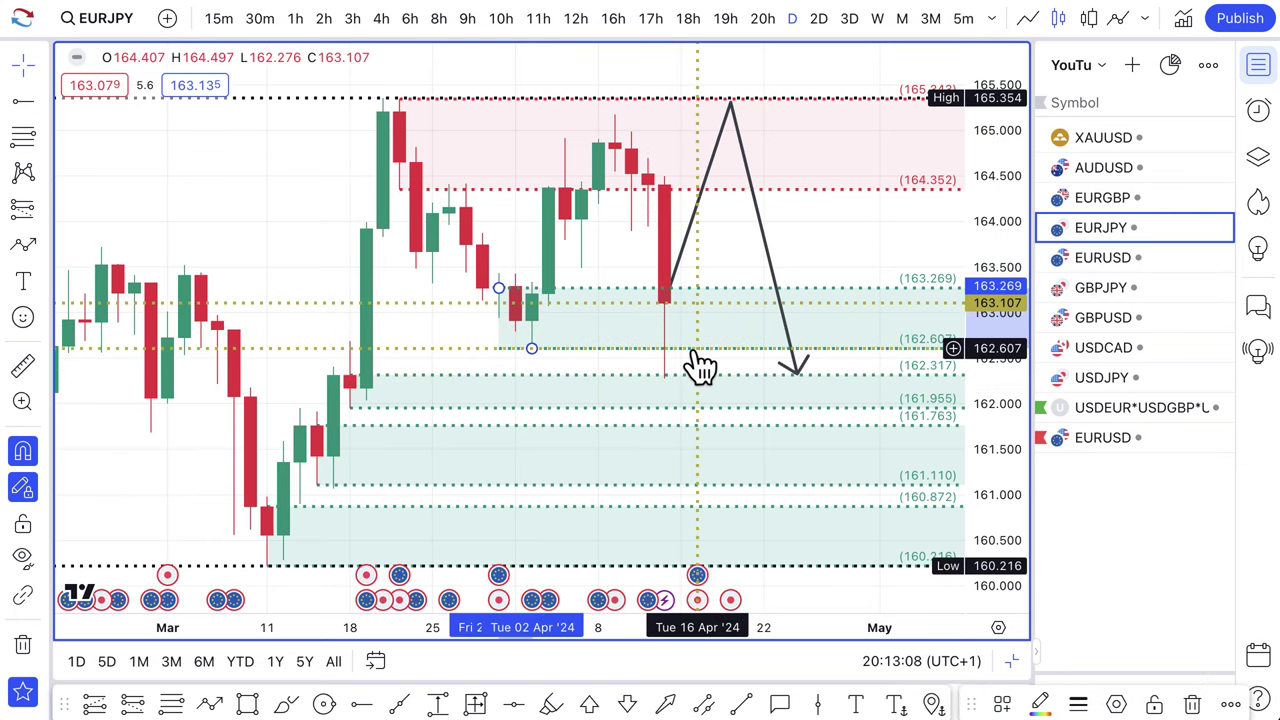
{"action": "key", "text": "Delete"}
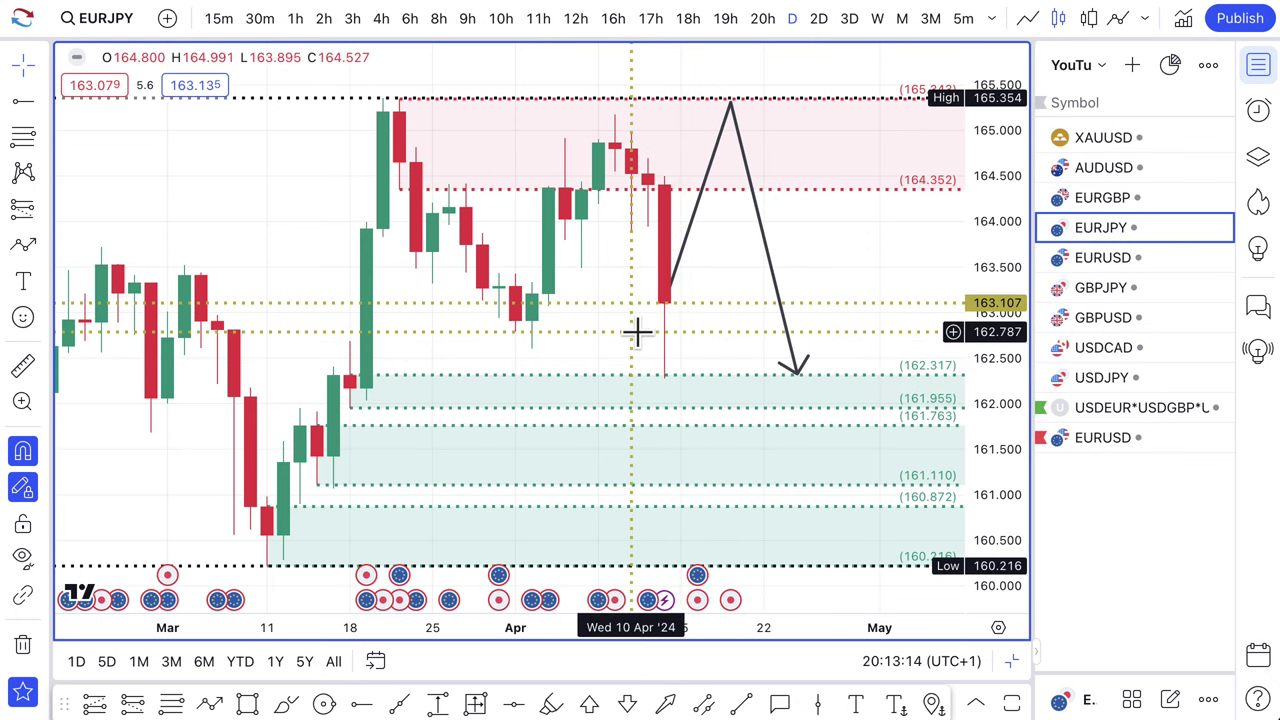
- Open the EURGBP chart and delete its old projected path
{"action": "left_click", "coordinate": [1107, 198]}
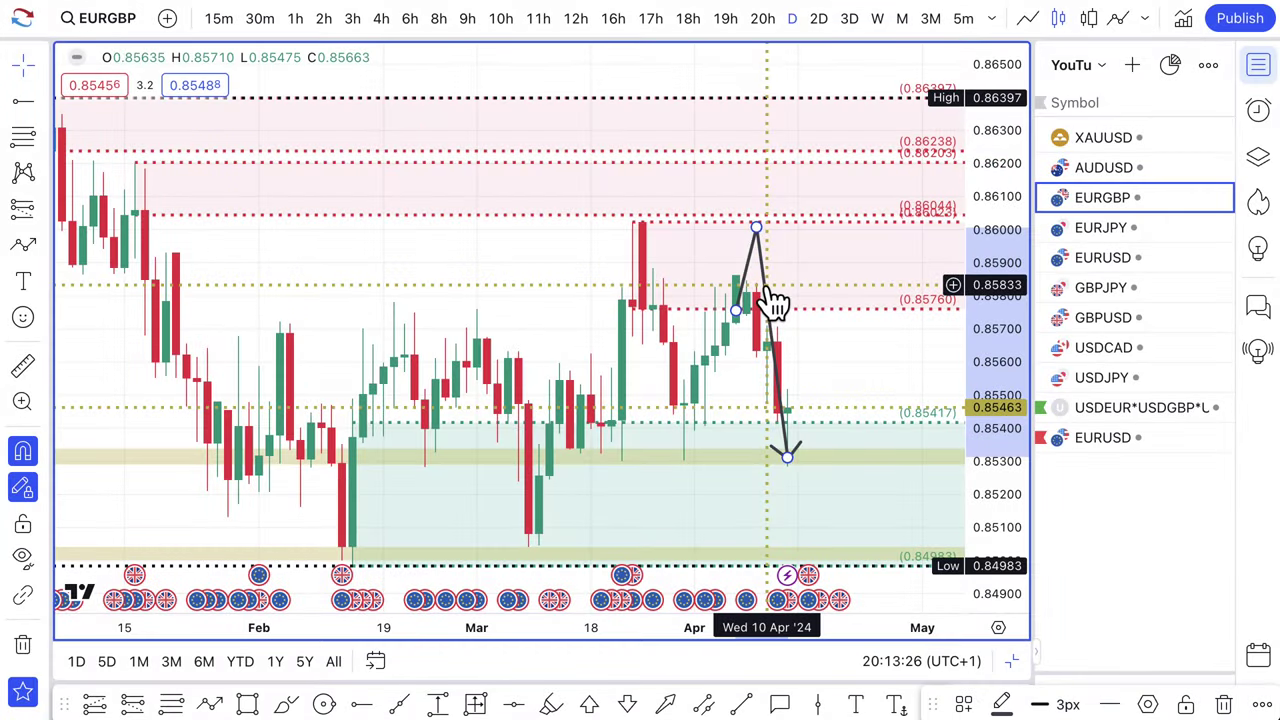
{"action": "key", "text": "Delete"}
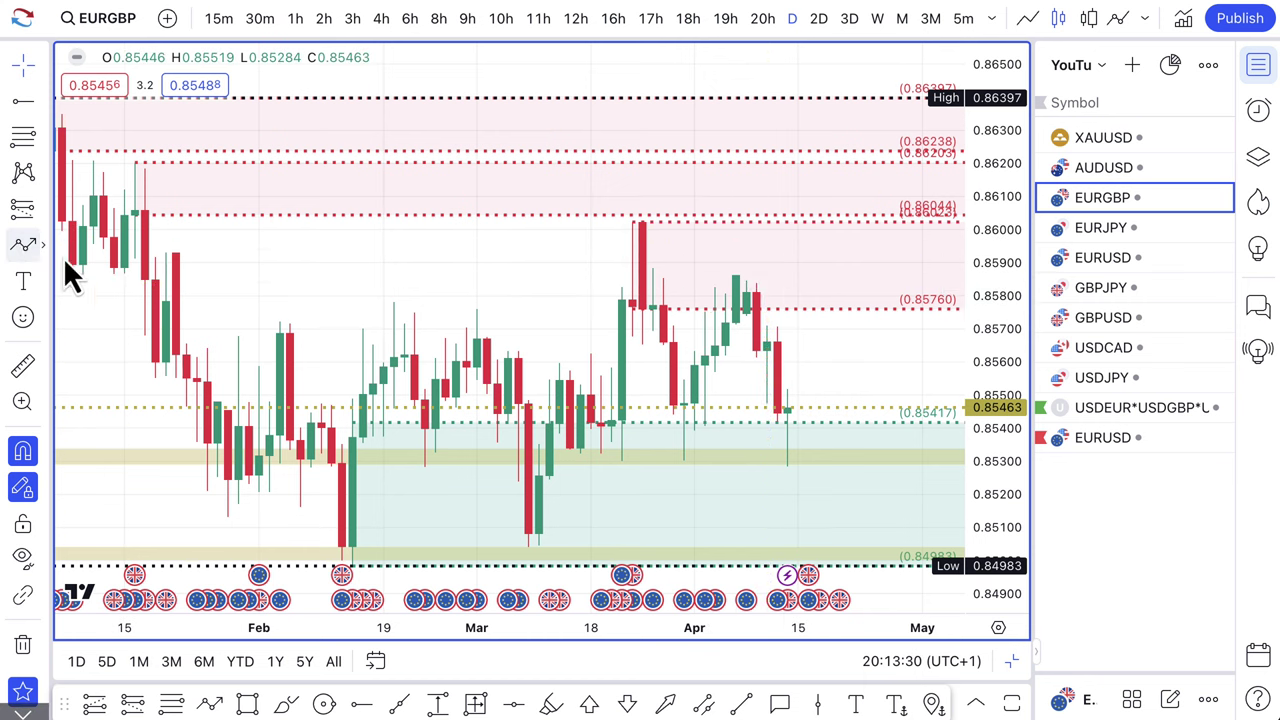
{"action": "left_click", "coordinate": [24, 245]}
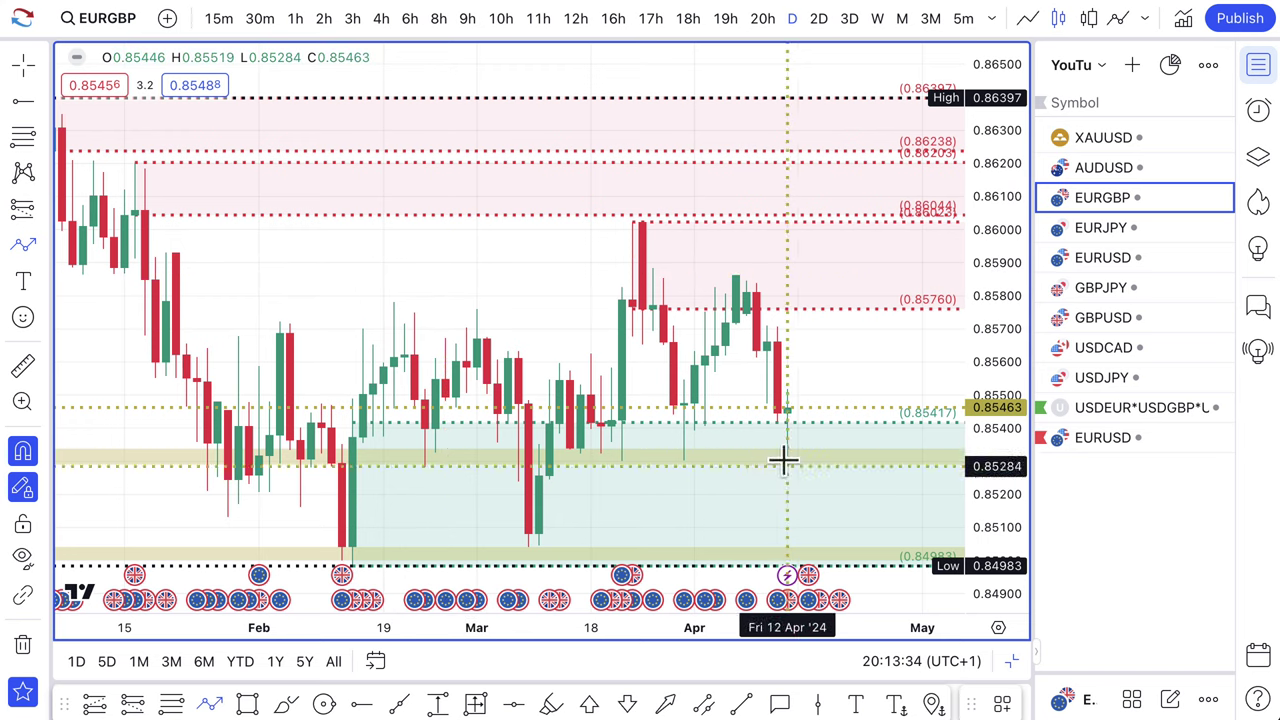
{"action": "left_click", "coordinate": [787, 411]}
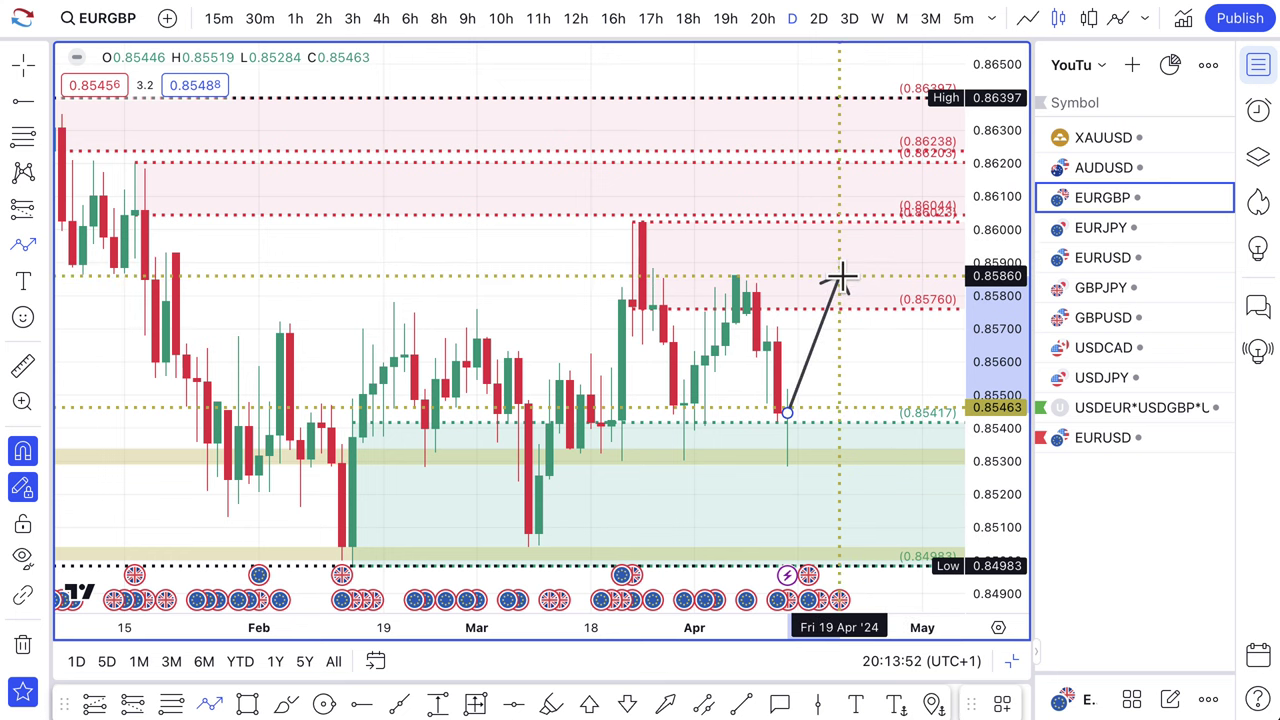
{"action": "key", "text": "Escape"}
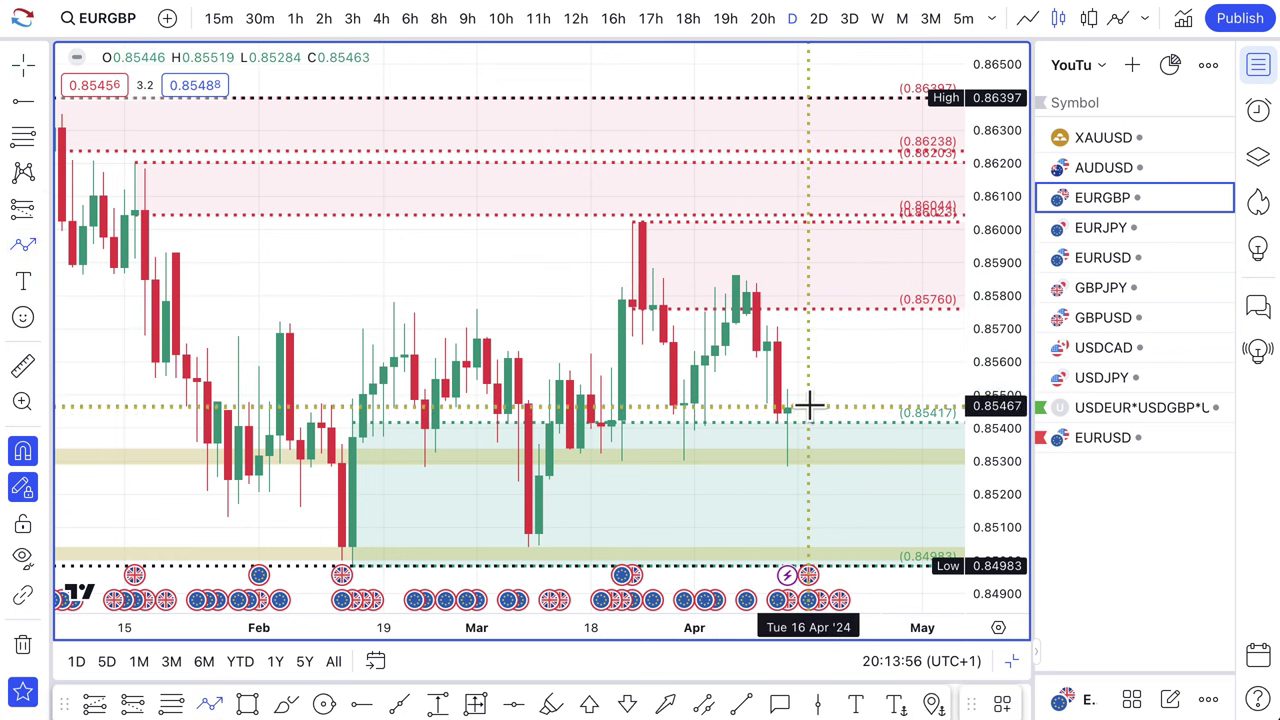
- Draw a EURGBP path from the latest close at 0.85463 down through the demand zone to about 0.8504
{"action": "left_click", "coordinate": [788, 407]}
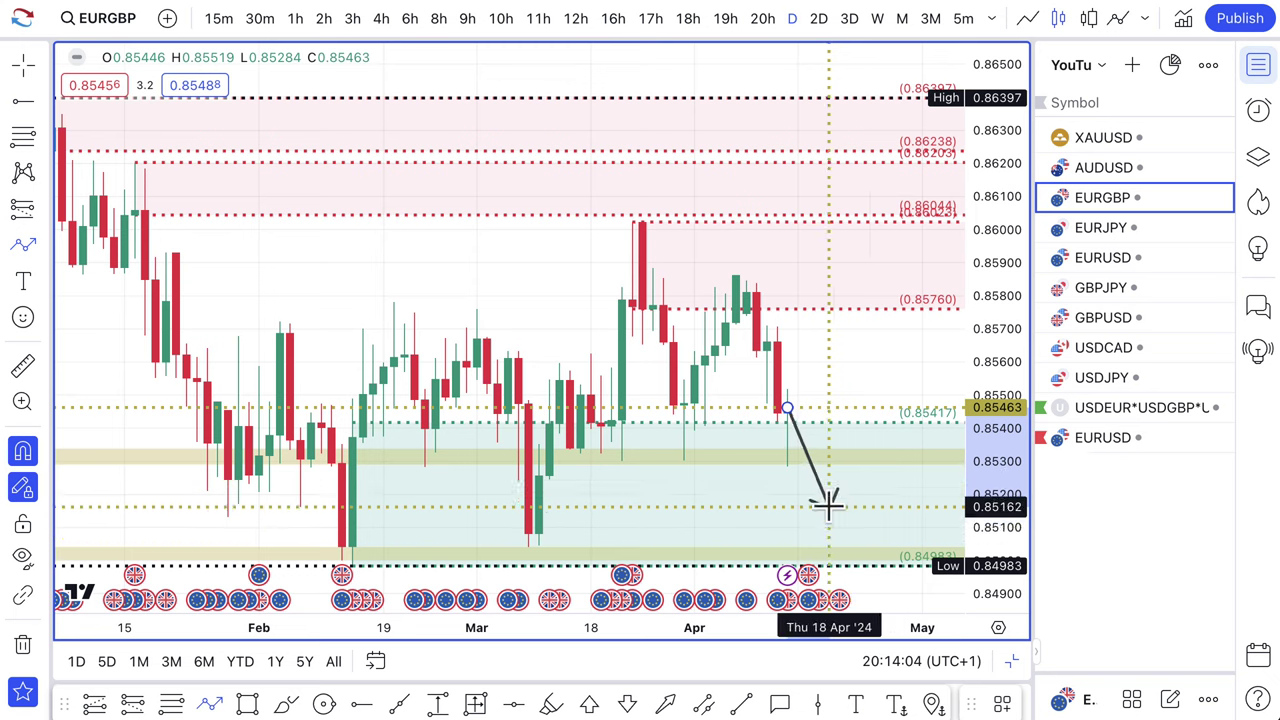
{"action": "scroll", "coordinate": [850, 550], "scroll_direction": "down", "scroll_amount": 4}
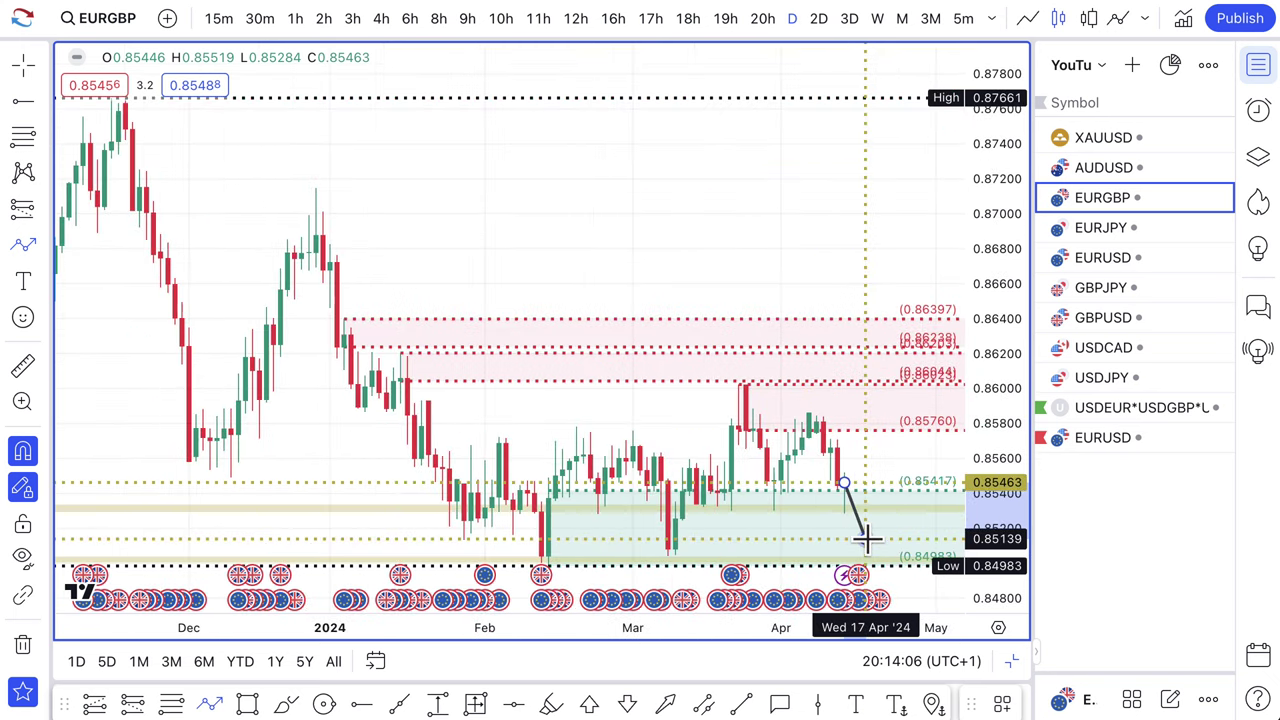
{"action": "left_click", "coordinate": [865, 539]}
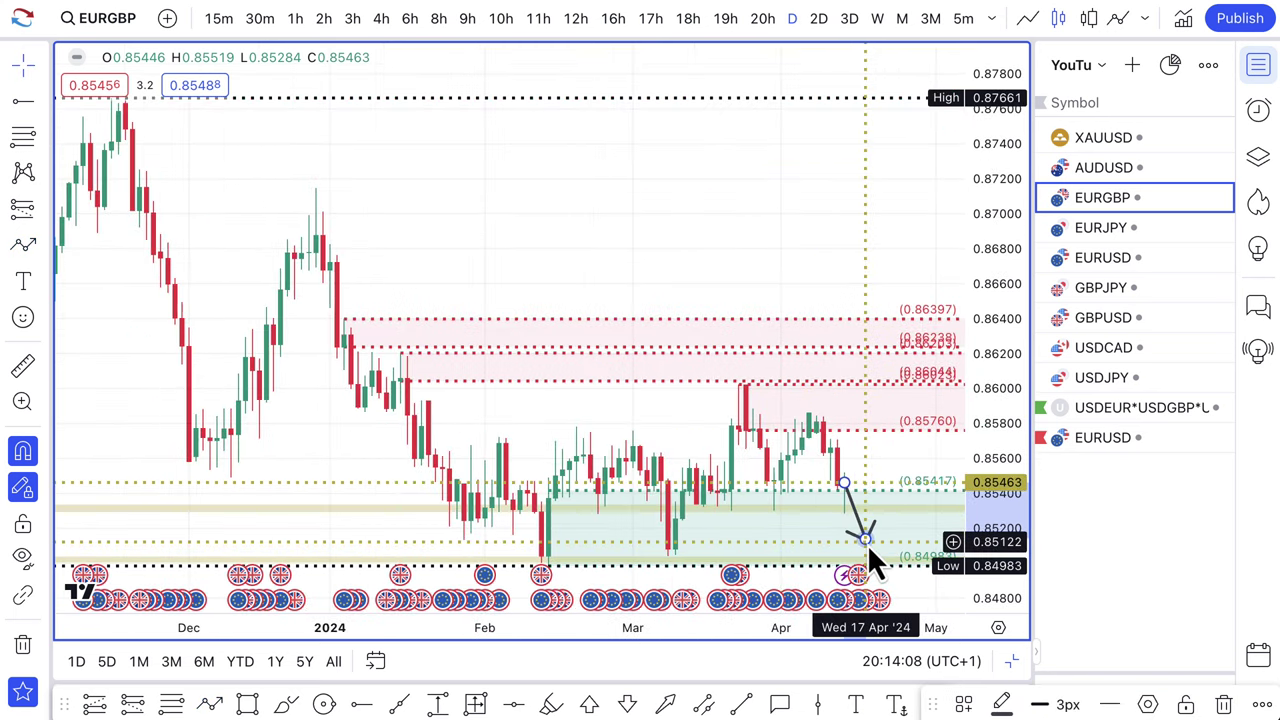
{"action": "left_click_drag", "start_coordinate": [866, 540], "coordinate": [873, 559]}
{"action": "scroll", "coordinate": [851, 509], "scroll_direction": "up", "scroll_amount": 2}
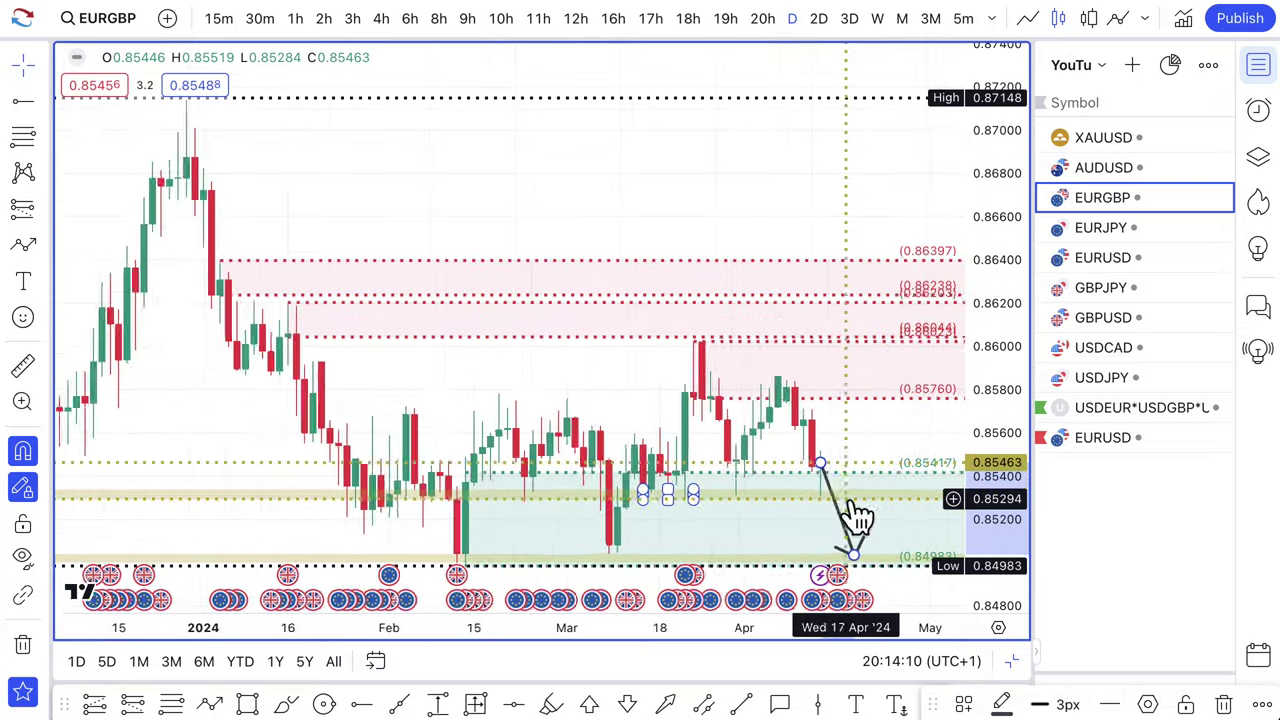
{"action": "scroll", "coordinate": [858, 515], "scroll_direction": "up", "scroll_amount": 1}
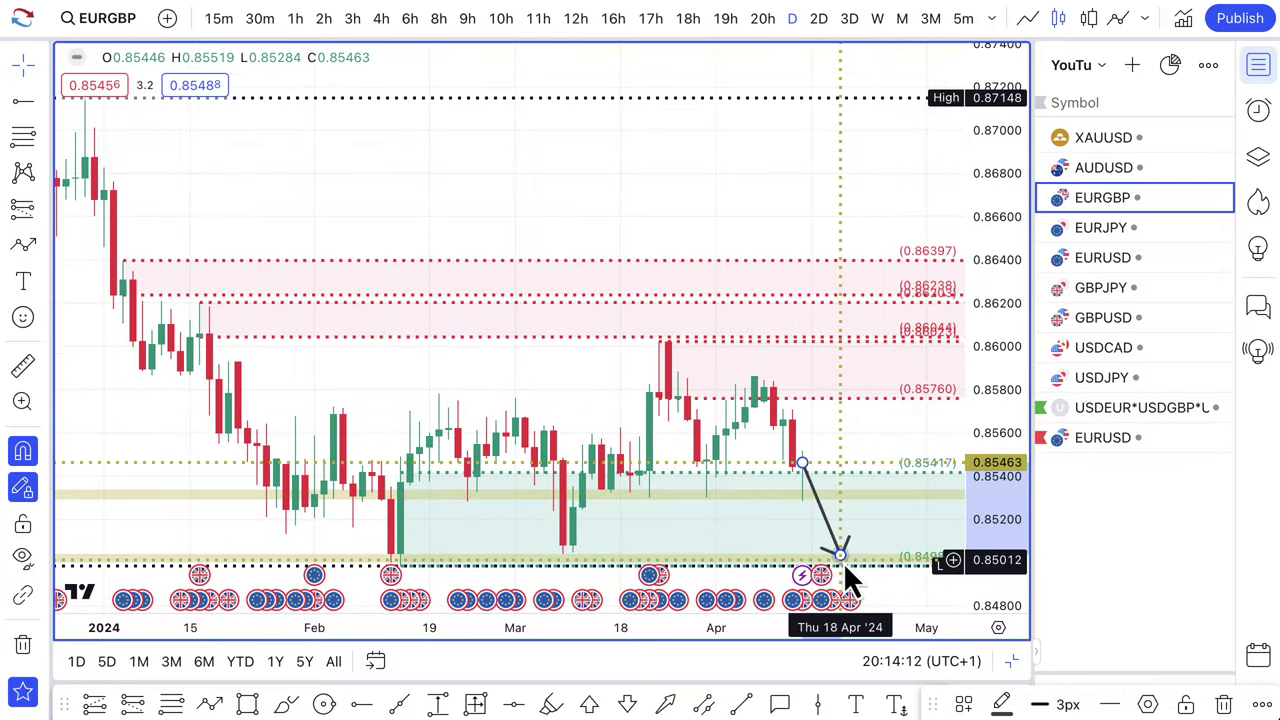
- Move the EURGBP path's end up to about 0.8580 and add a second leg down to about 0.8523
{"action": "left_click_drag", "start_coordinate": [843, 562], "coordinate": [844, 390]}
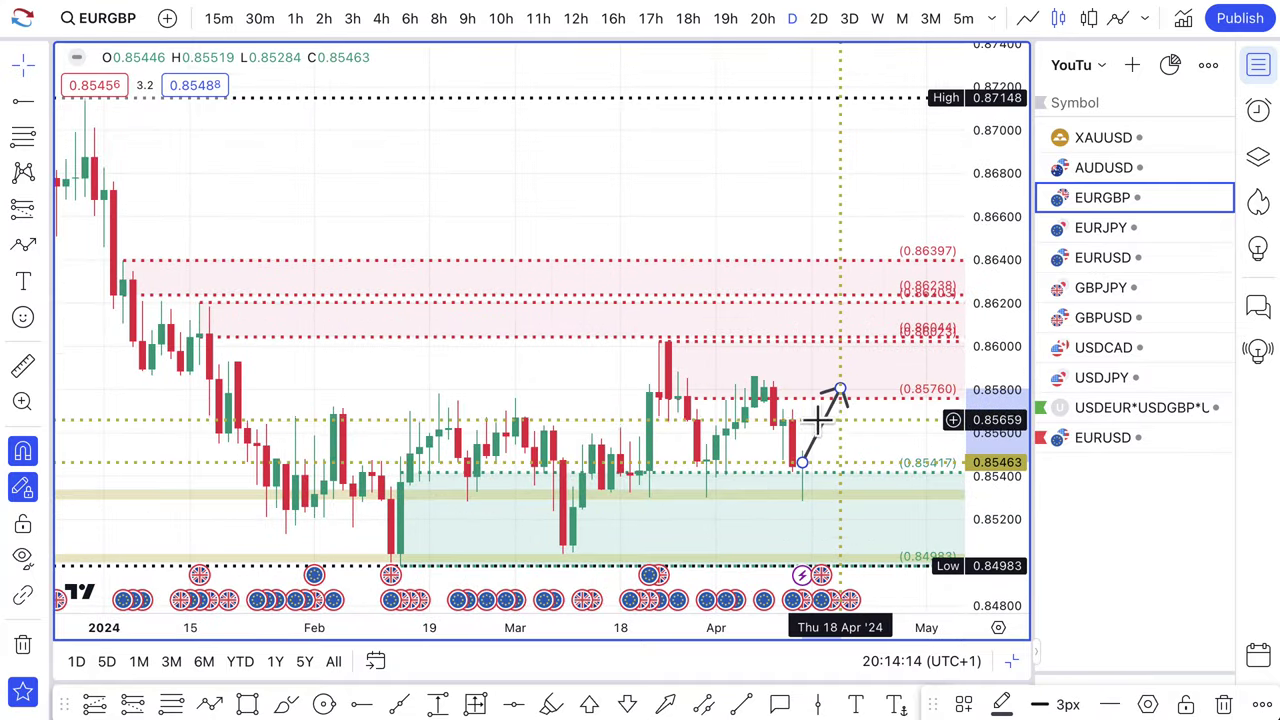
{"action": "left_click", "coordinate": [23, 245]}
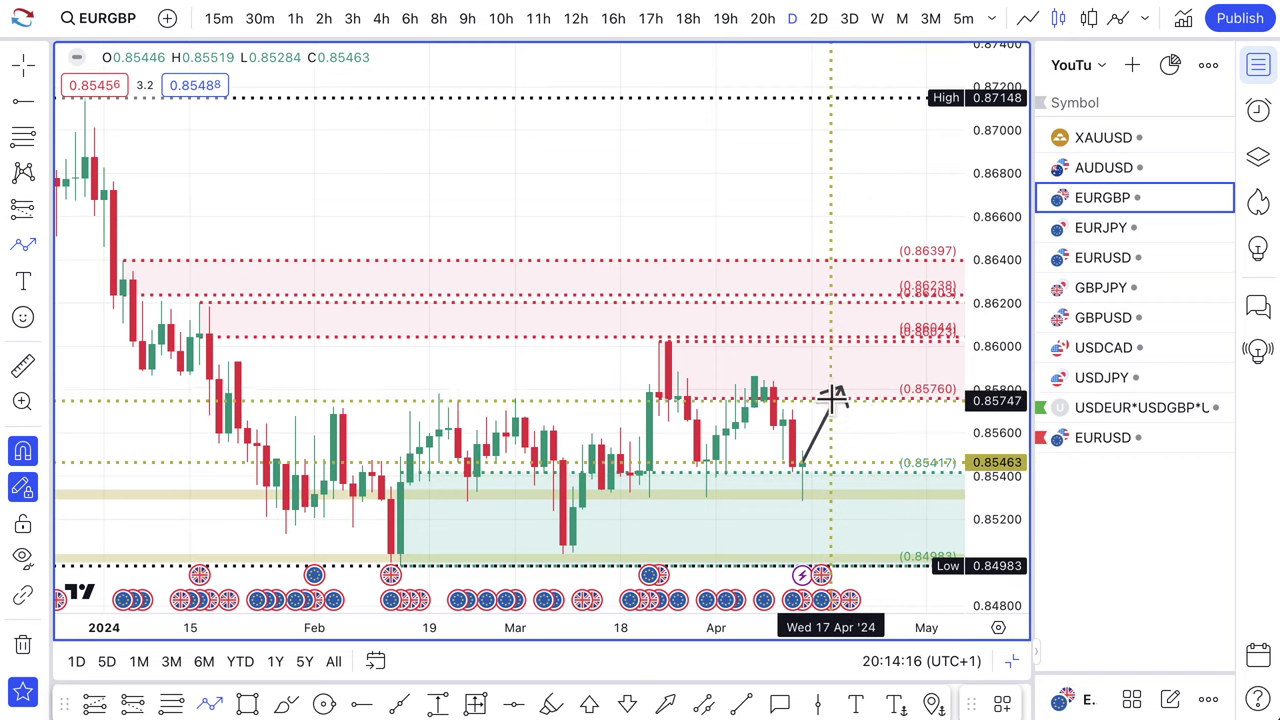
{"action": "left_click_drag", "start_coordinate": [840, 390], "coordinate": [888, 512]}
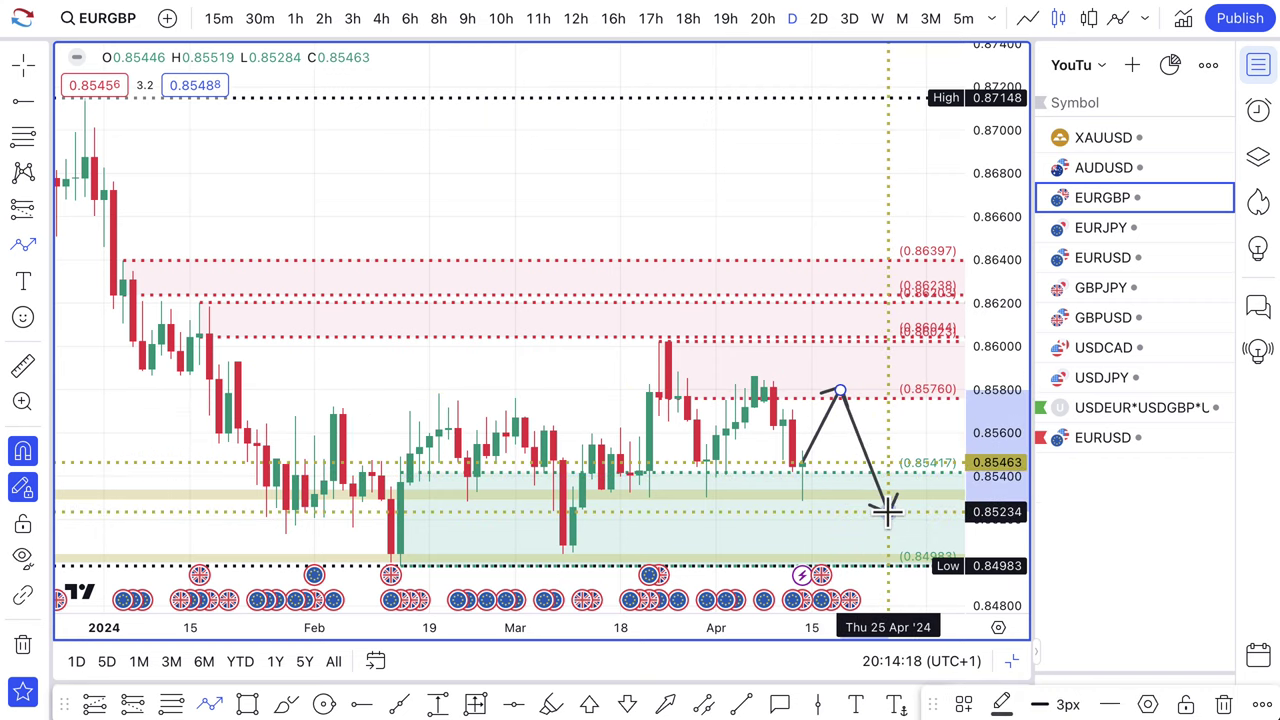
- Add a EURGBP zone from the 10 April candle between 0.85710 and 0.85635 and apply the SUPPLY template
{"action": "scroll", "coordinate": [773, 441], "scroll_direction": "up", "scroll_amount": 3}
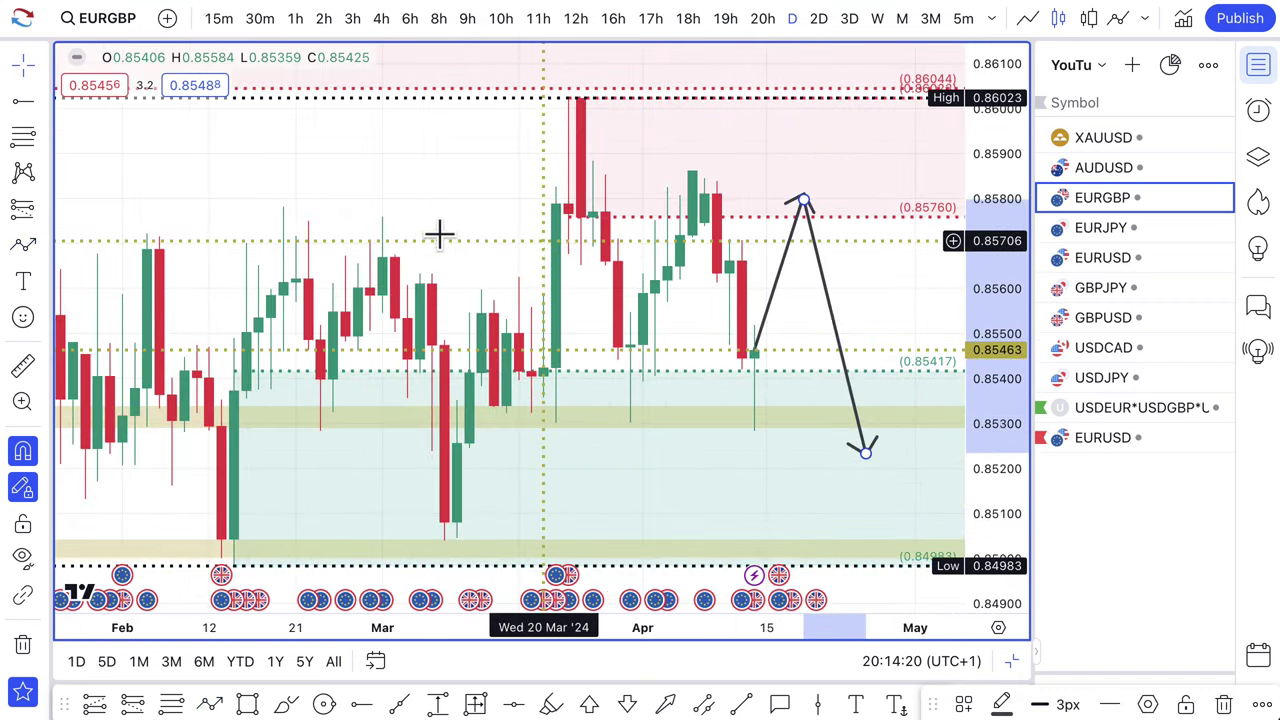
{"action": "left_click", "coordinate": [171, 704]}
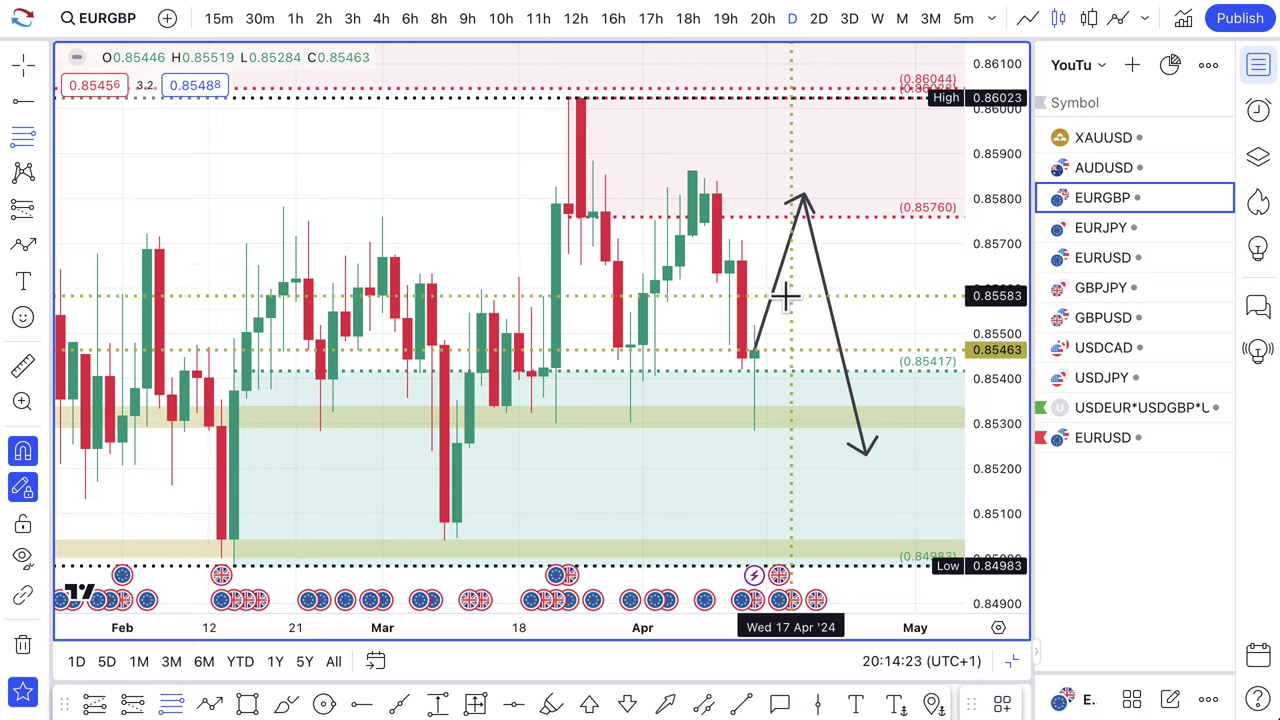
{"action": "left_click", "coordinate": [729, 272]}
{"action": "left_click", "coordinate": [729, 240]}
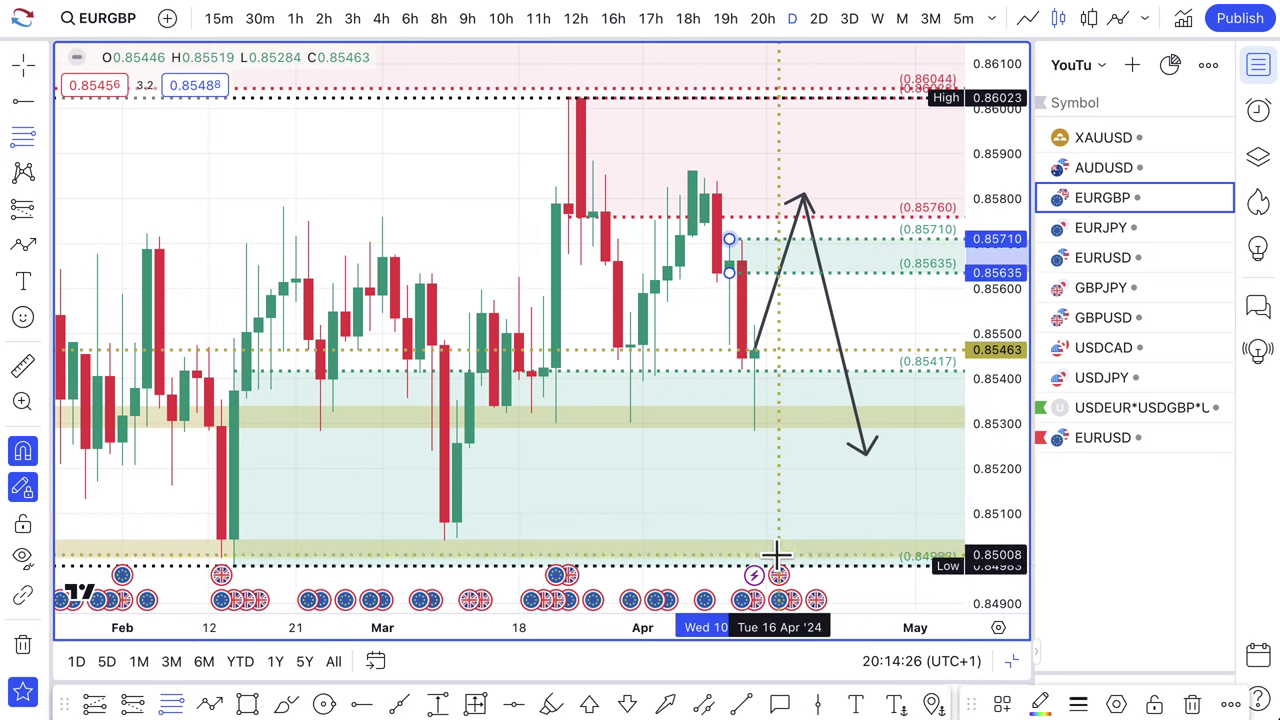
{"action": "left_click", "coordinate": [1003, 705]}
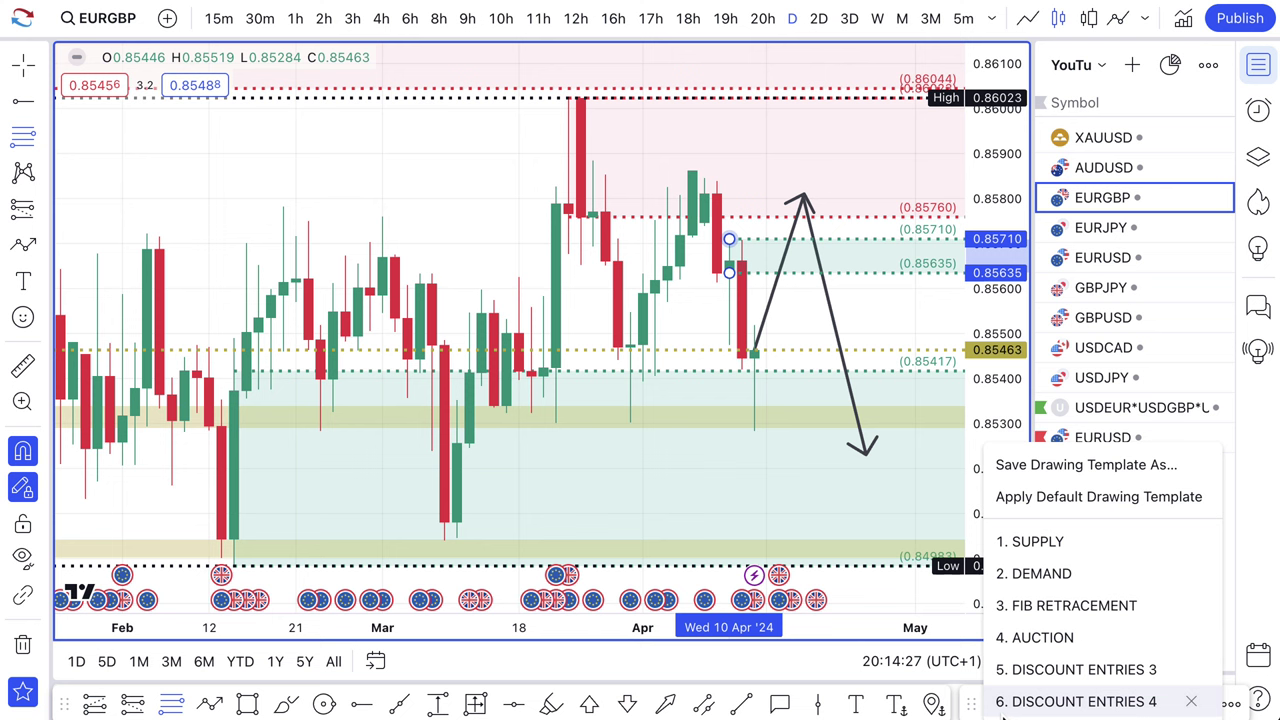
{"action": "left_click", "coordinate": [1063, 545]}
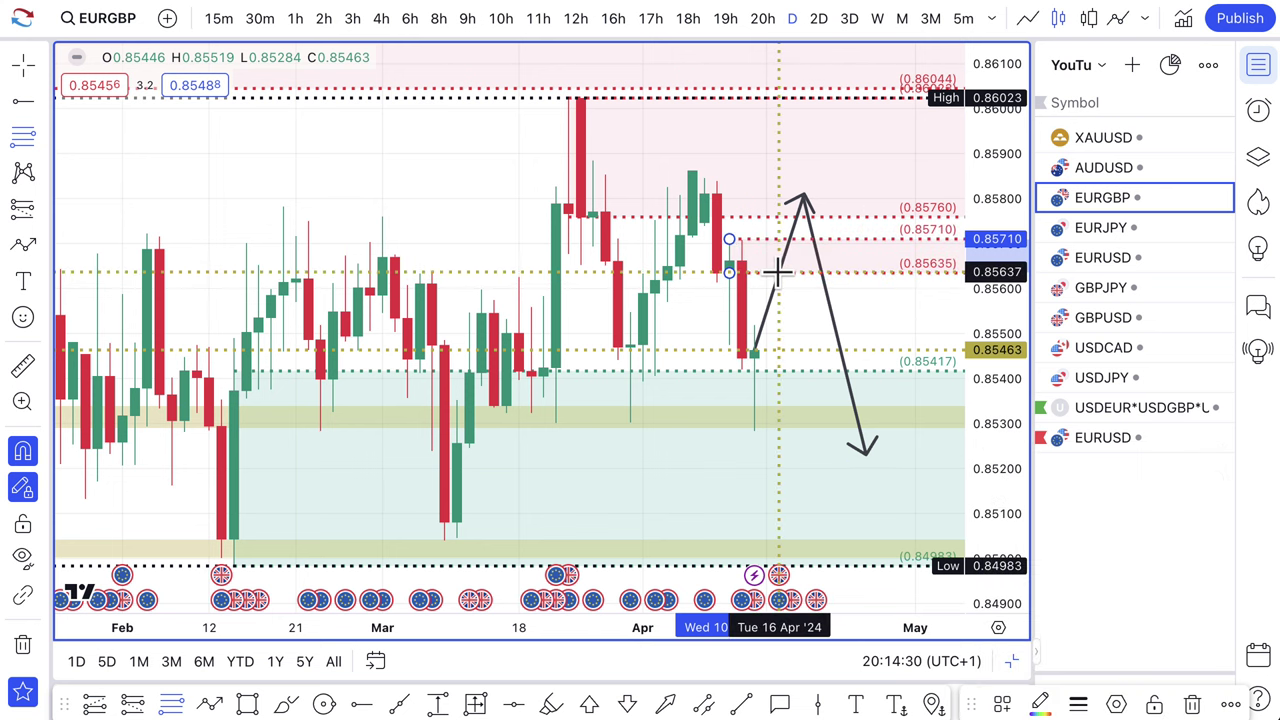
- Lower the peak where both EURGBP path legs meet to about 0.8569, inside the new supply zone
{"action": "left_click", "coordinate": [803, 200]}
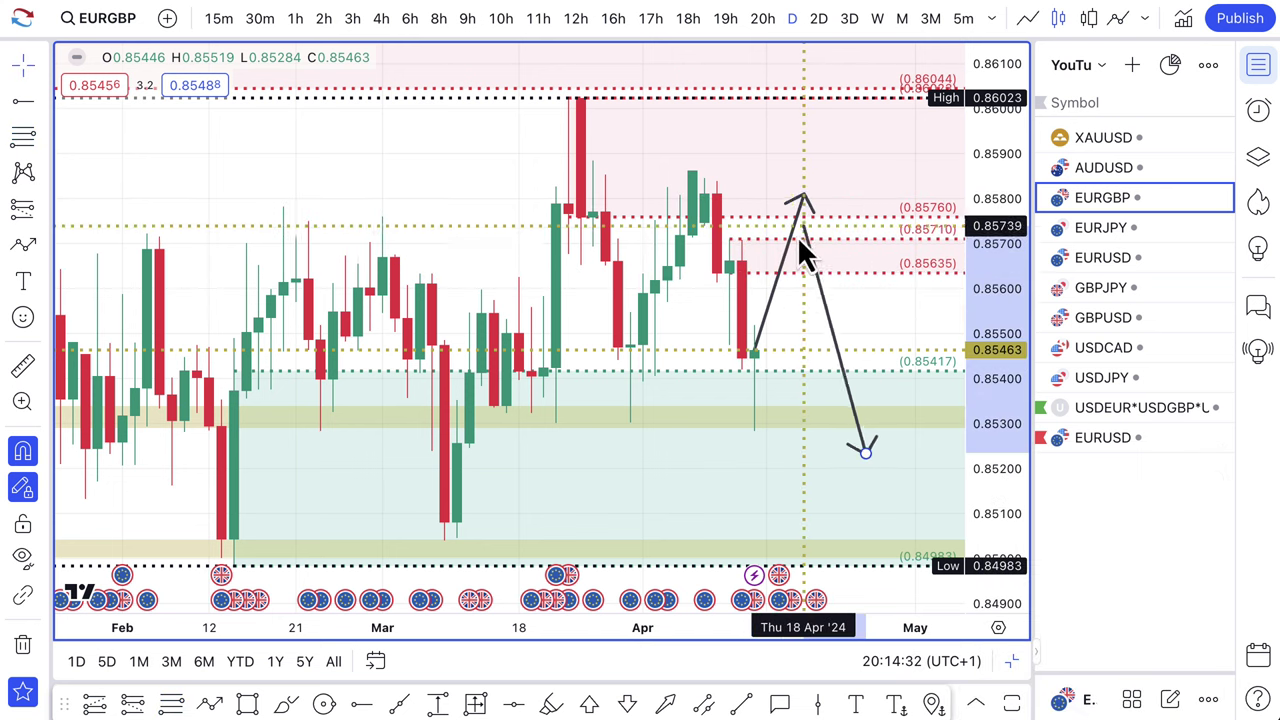
{"action": "left_click_drag", "start_coordinate": [801, 195], "coordinate": [801, 251]}
- Open the AUDUSD chart and delete its old projected path
{"action": "left_click", "coordinate": [1106, 168]}
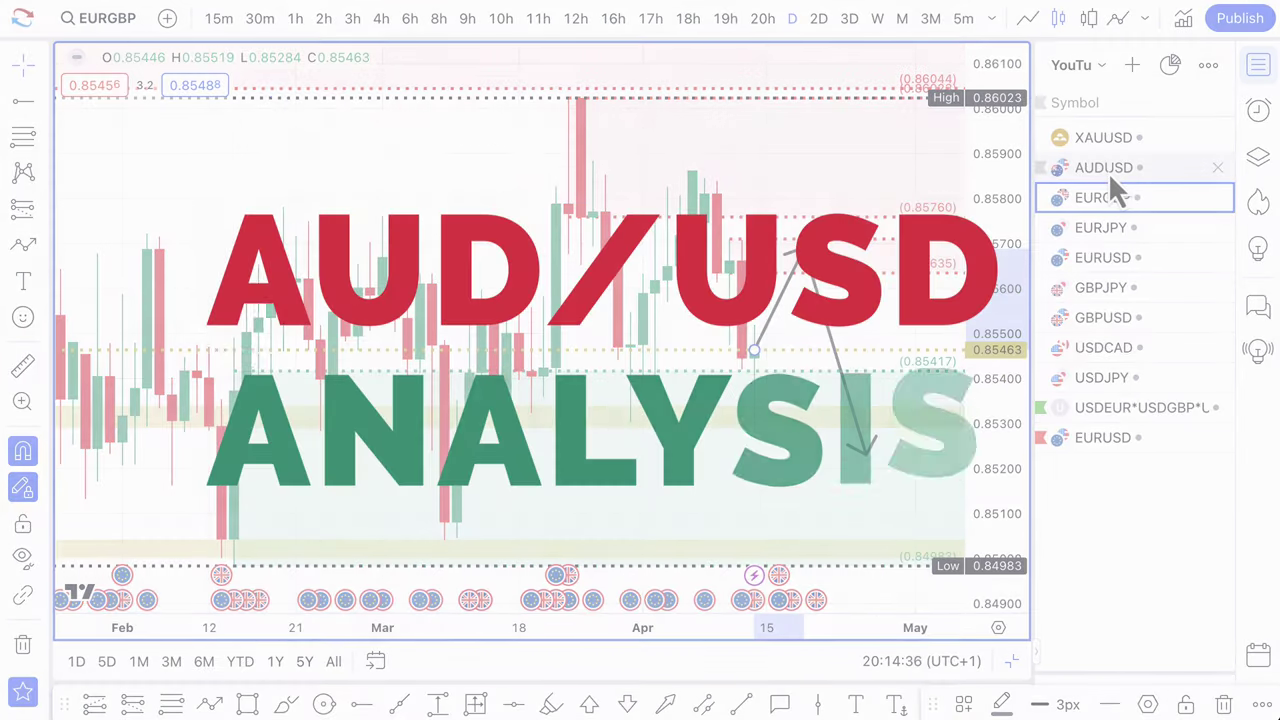
{"action": "scroll", "coordinate": [860, 418], "scroll_direction": "down", "scroll_amount": 3}
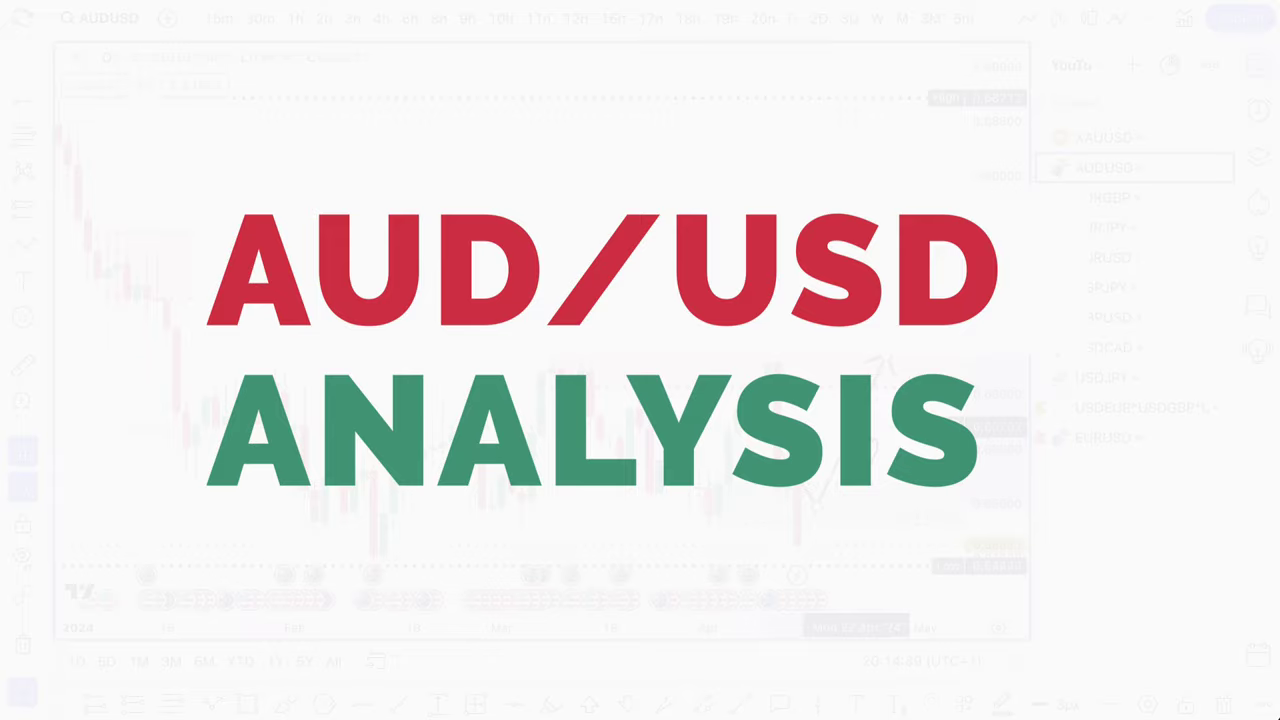
{"action": "scroll", "coordinate": [716, 481], "scroll_direction": "down", "scroll_amount": 2}
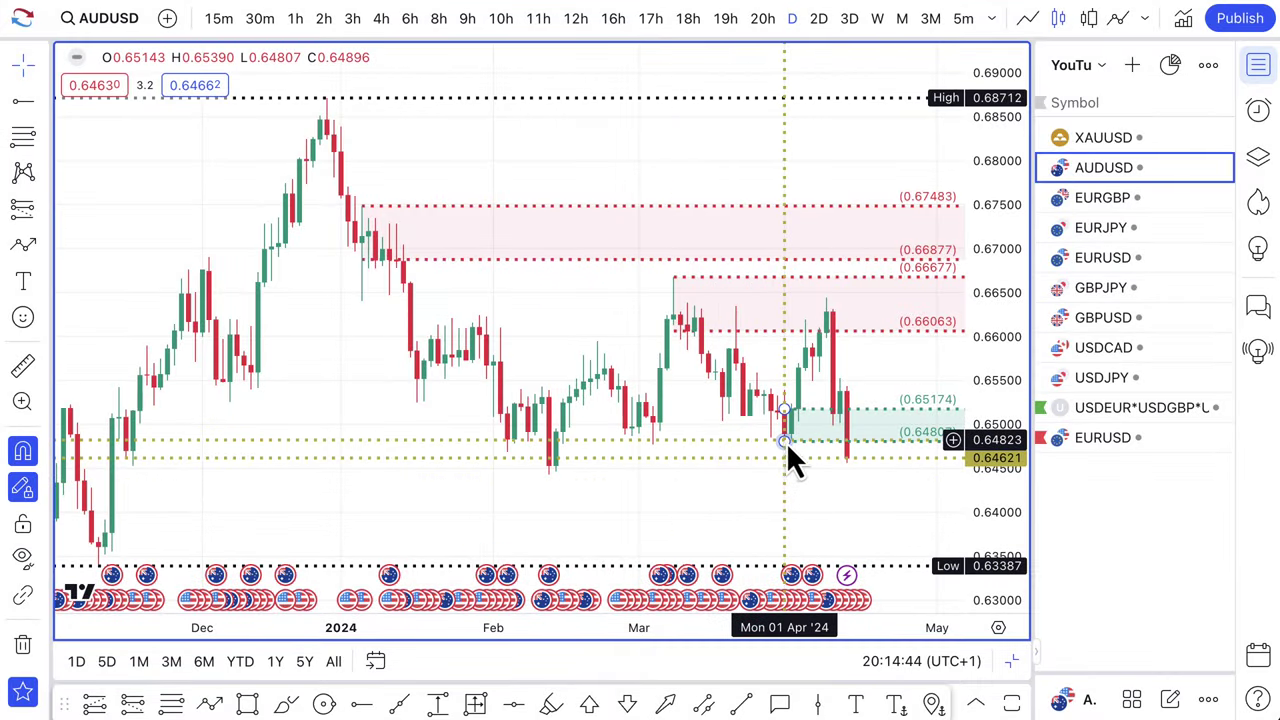
- Resize the AUDUSD demand zone to span 0.65098 to 0.64428, anchored at the 5 March and 13 February candles
{"action": "left_click_drag", "start_coordinate": [786, 442], "coordinate": [548, 473]}
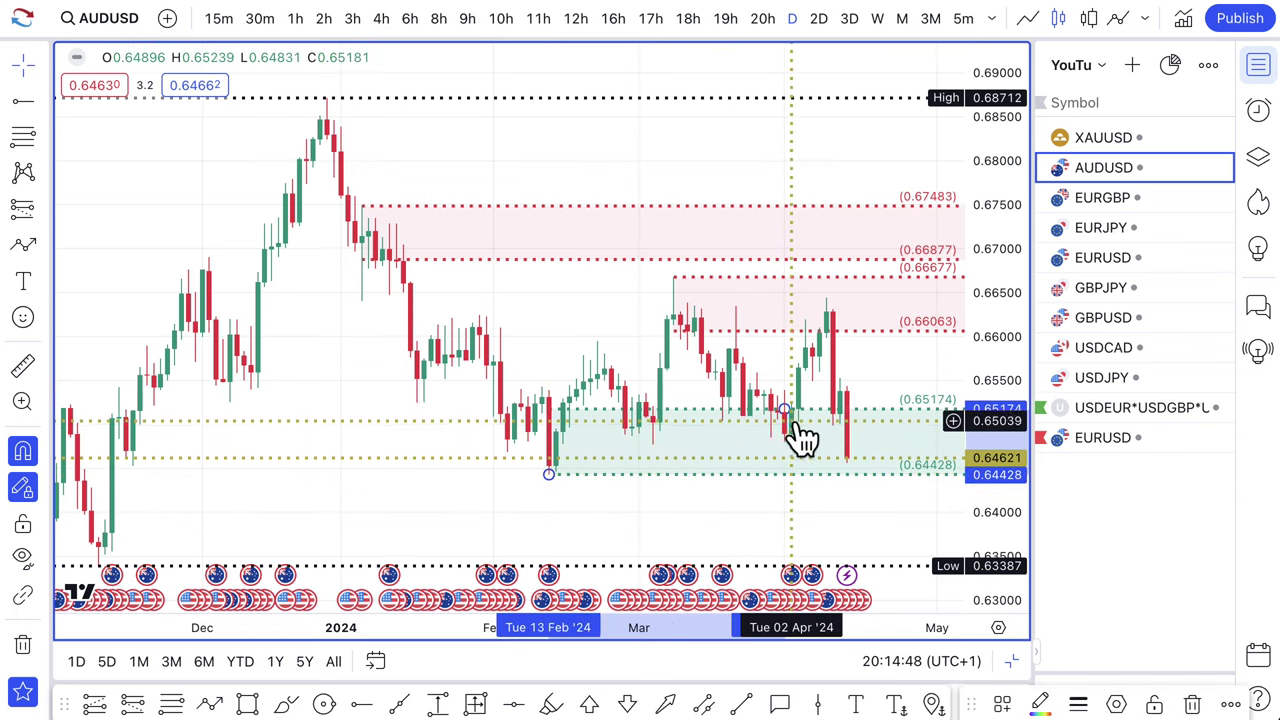
{"action": "left_click_drag", "start_coordinate": [785, 411], "coordinate": [652, 417]}
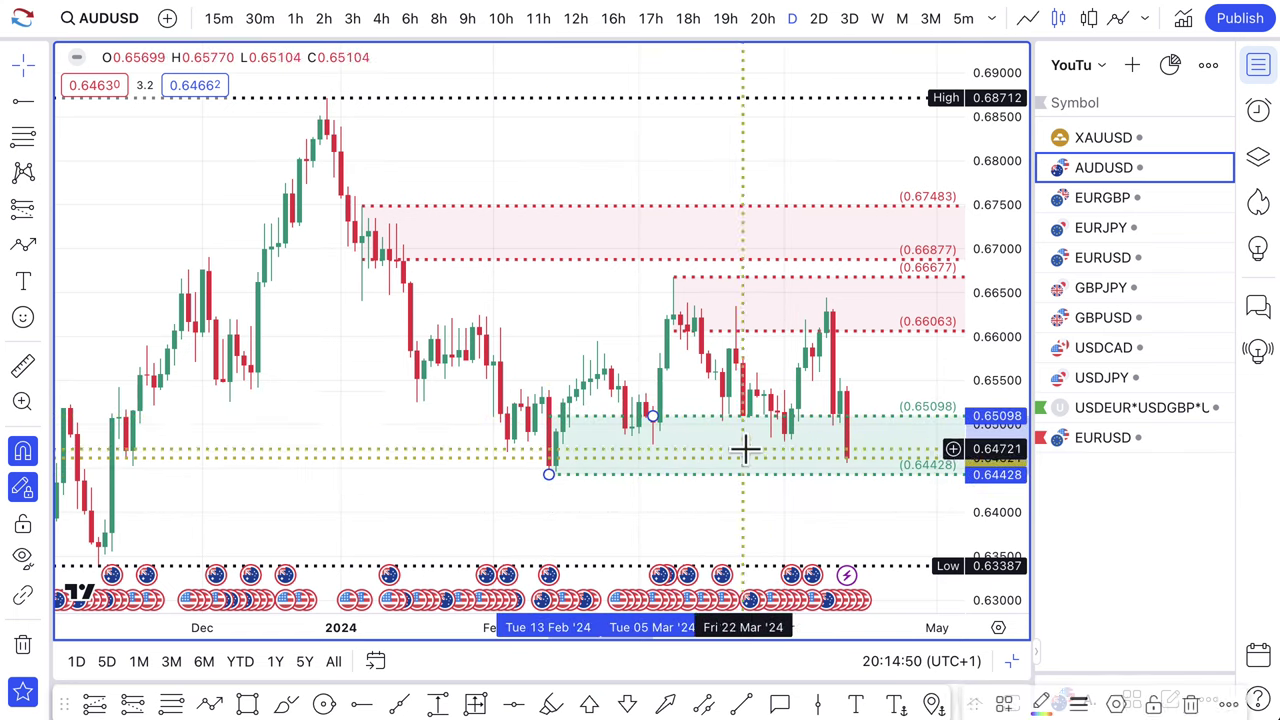
- Add an AUDUSD zone from the 10 November candle between 0.63665 and 0.63387 and apply the DEMAND template
{"action": "scroll", "coordinate": [652, 516], "scroll_direction": "down", "scroll_amount": 2}
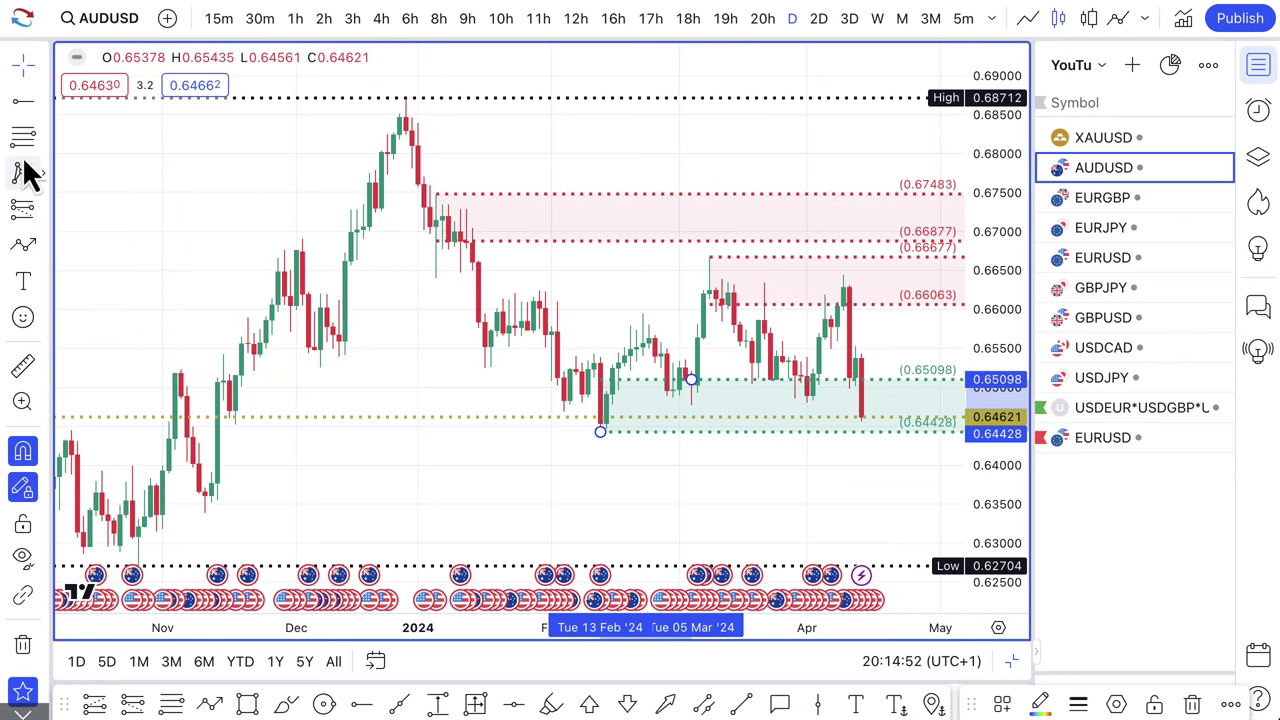
{"action": "left_click", "coordinate": [204, 491]}
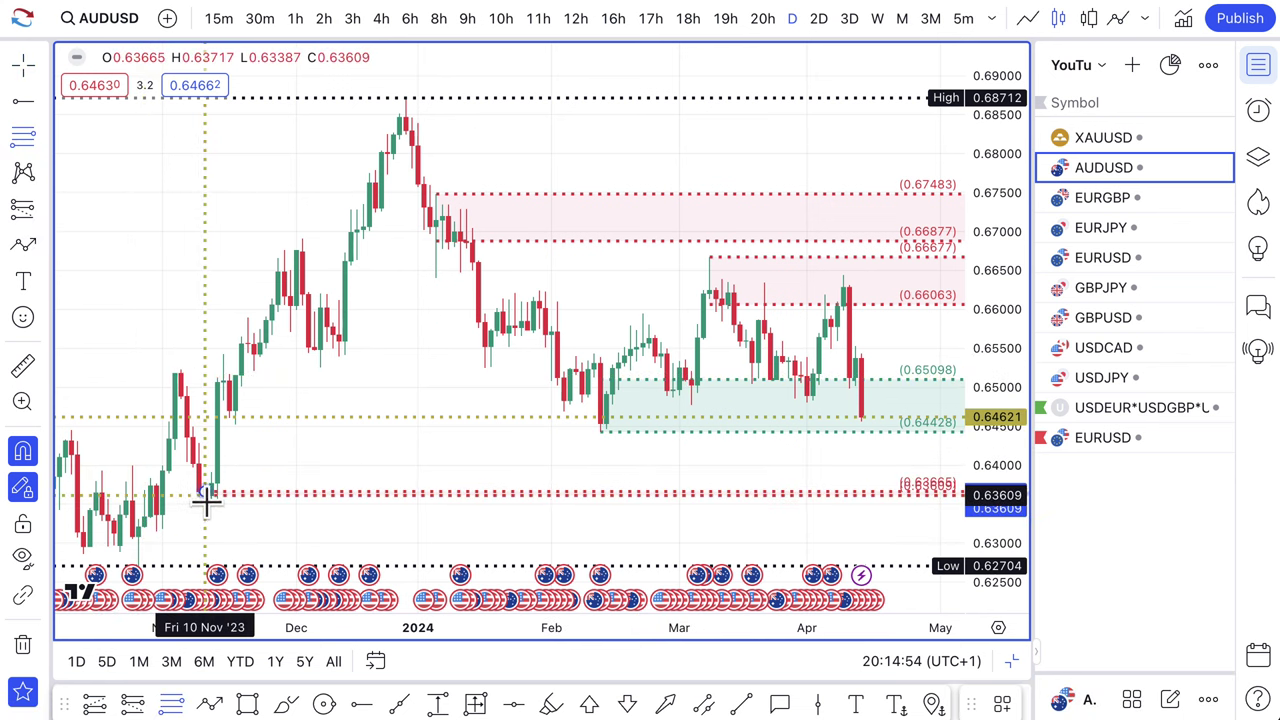
{"action": "left_click", "coordinate": [204, 513]}
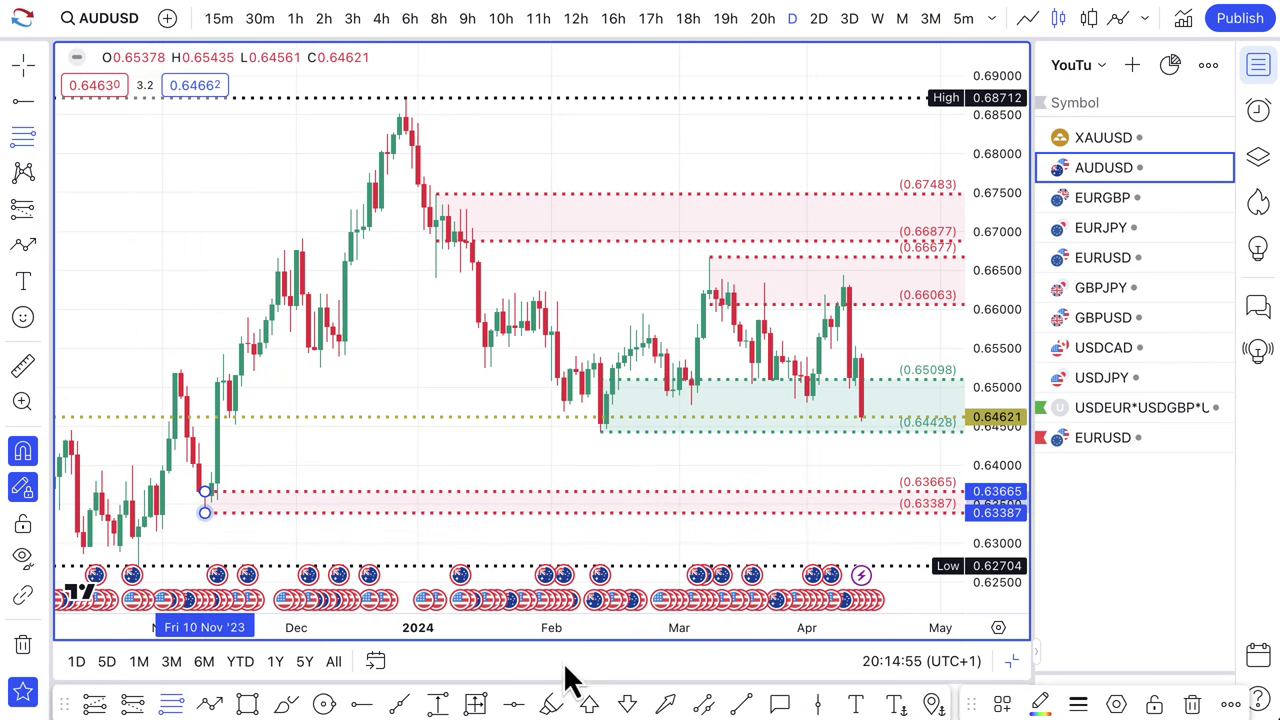
{"action": "left_click", "coordinate": [1004, 705]}
{"action": "left_click", "coordinate": [1054, 574]}
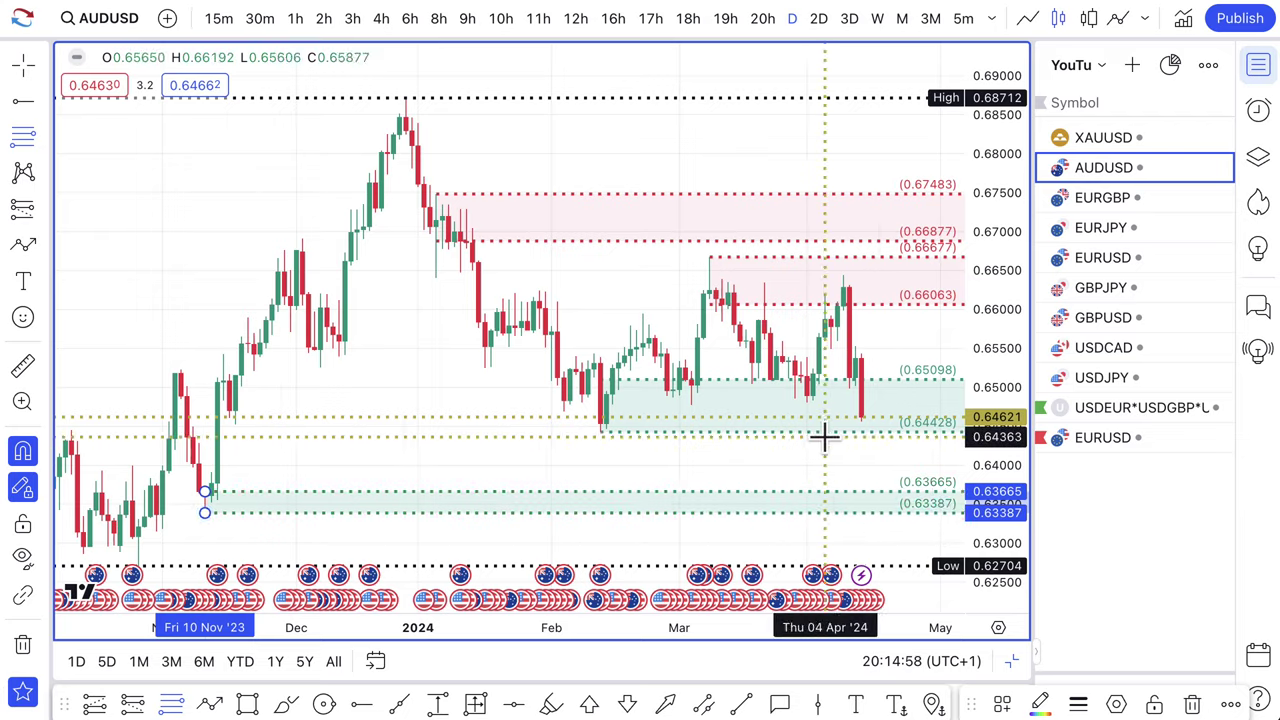
- Add an AUDUSD zone from the 11 April candle between 0.65531 and 0.65127 and apply the SUPPLY template
{"action": "scroll", "coordinate": [824, 437], "scroll_direction": "right", "scroll_amount": 5}
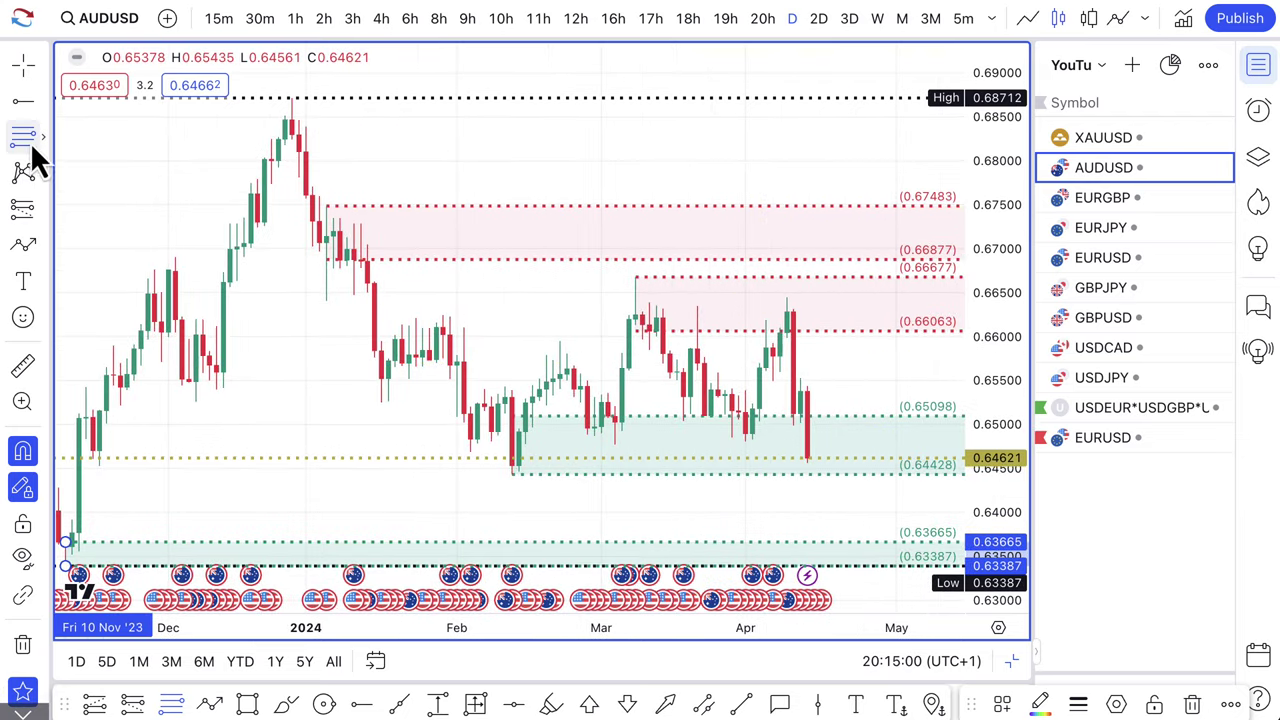
{"action": "left_click", "coordinate": [25, 138]}
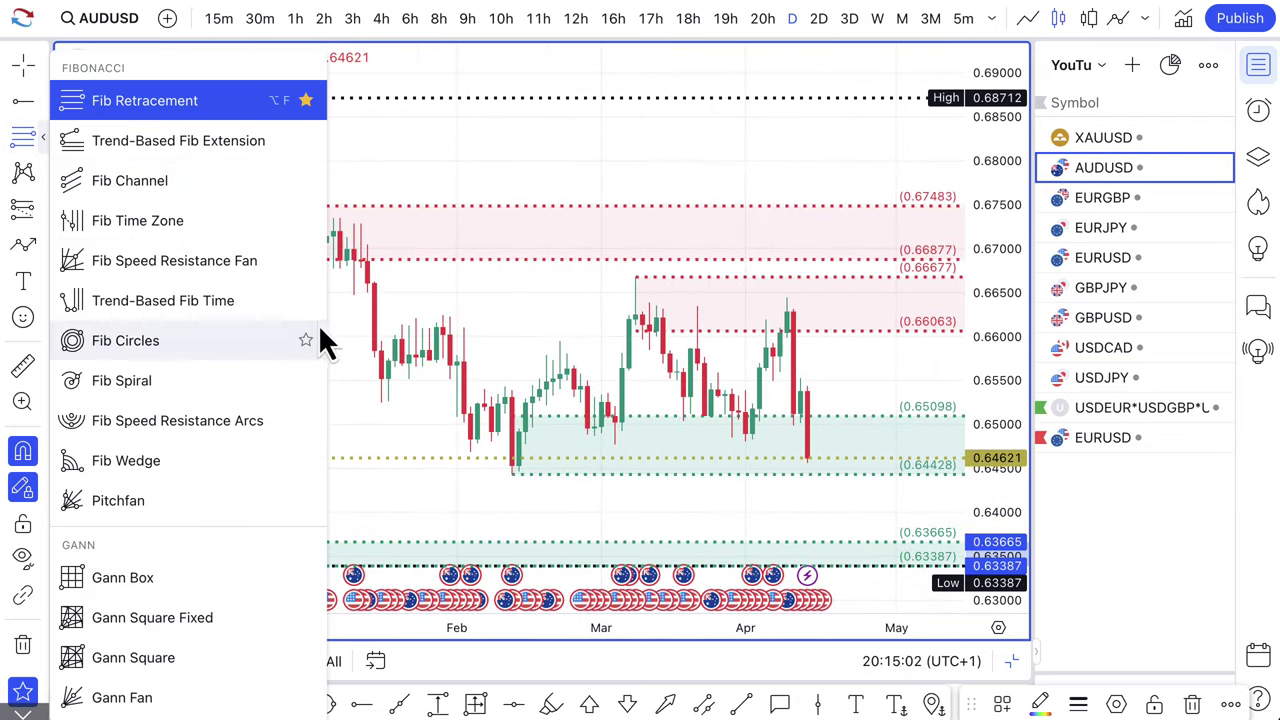
{"action": "left_click", "coordinate": [800, 412]}
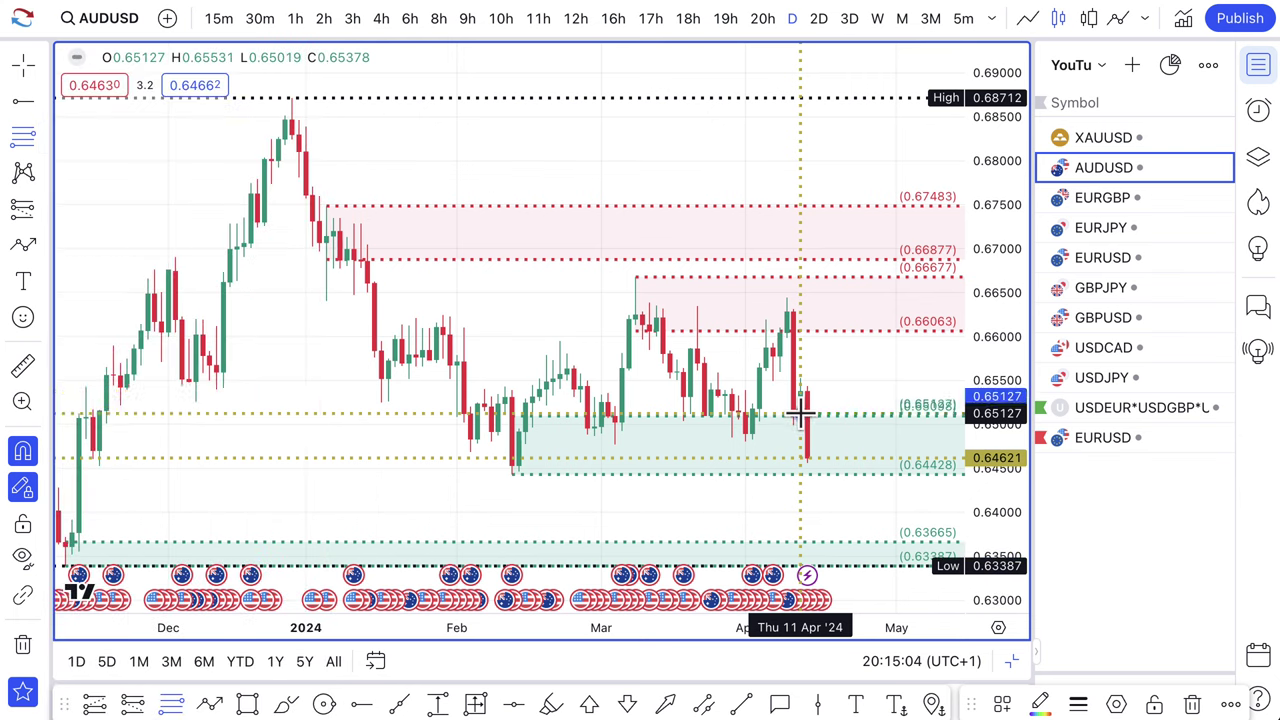
{"action": "left_click", "coordinate": [800, 378]}
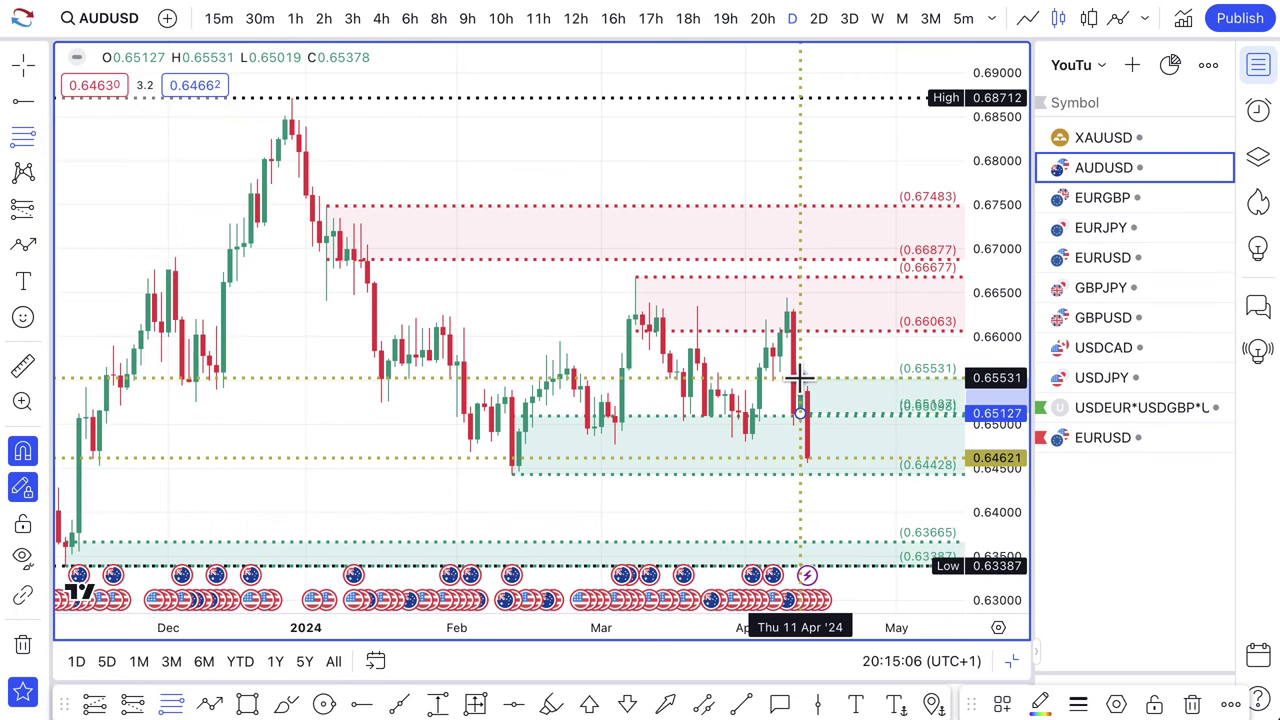
{"action": "left_click", "coordinate": [1005, 706]}
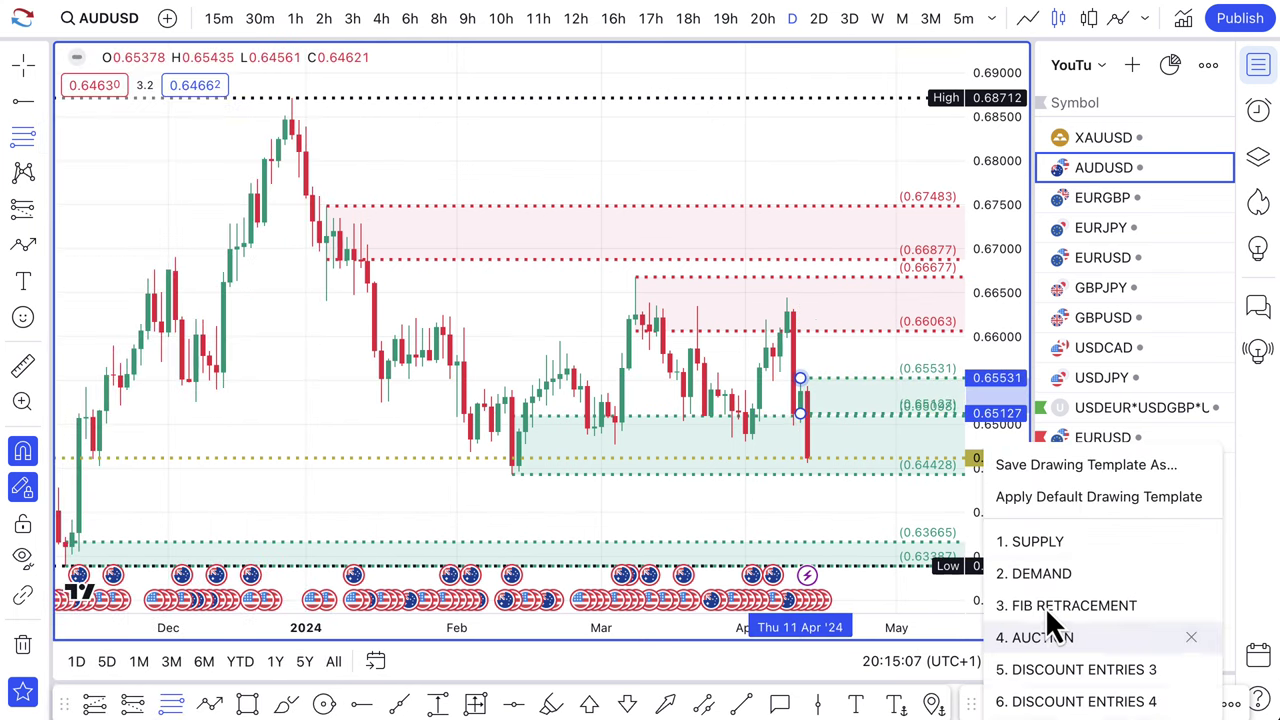
{"action": "left_click", "coordinate": [1055, 543]}
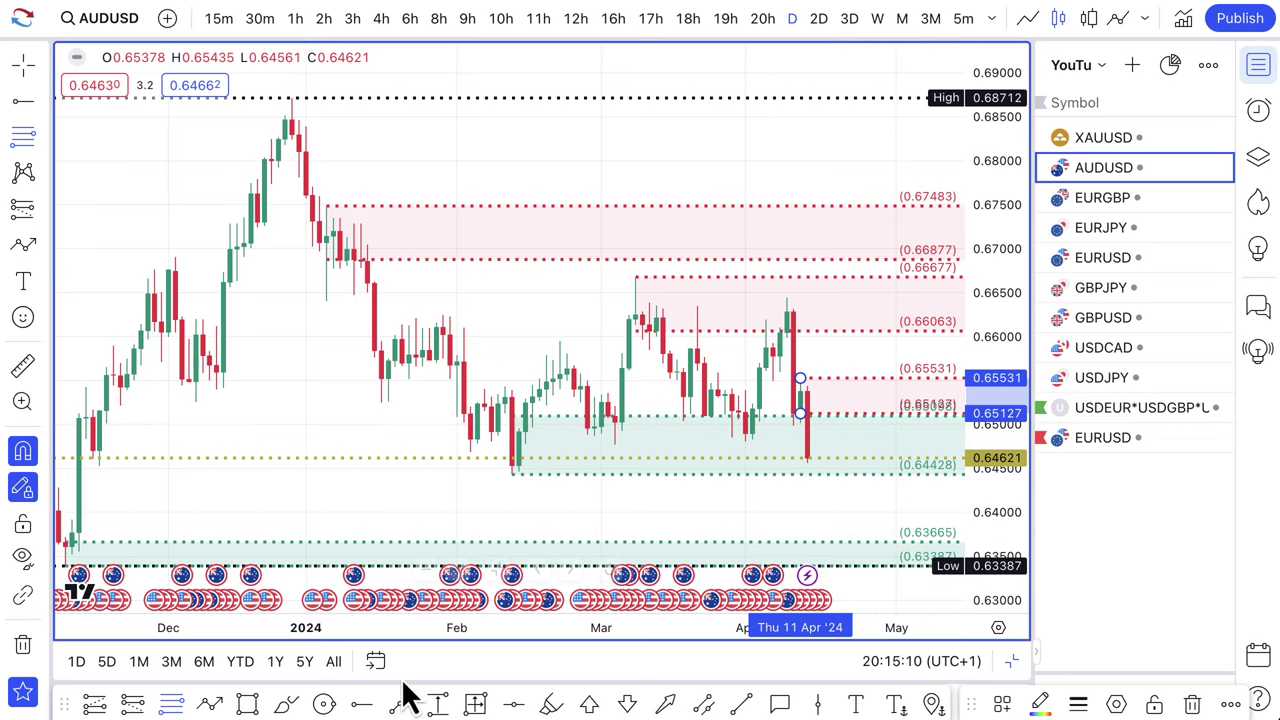
- Draw an AUDUSD path from the latest candle's low at 0.64561 up to about 0.6502, just below the new supply zone
{"action": "left_click", "coordinate": [210, 704]}
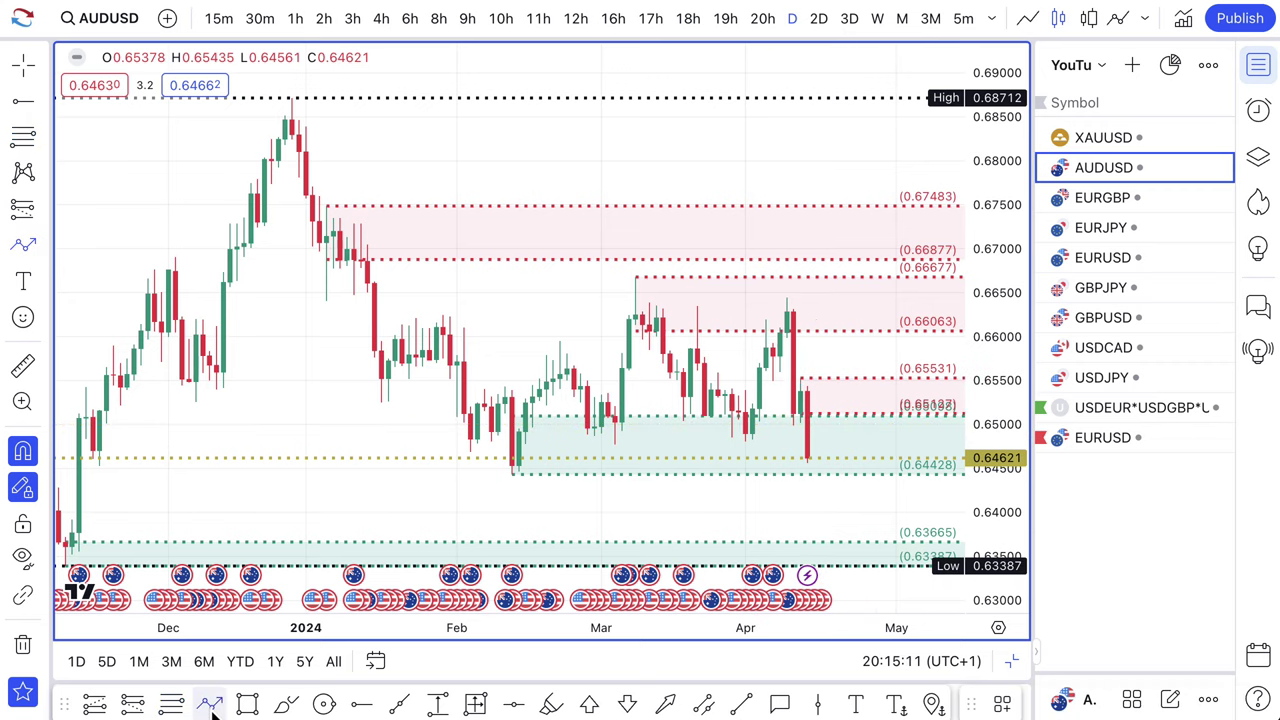
{"action": "left_click", "coordinate": [814, 462]}
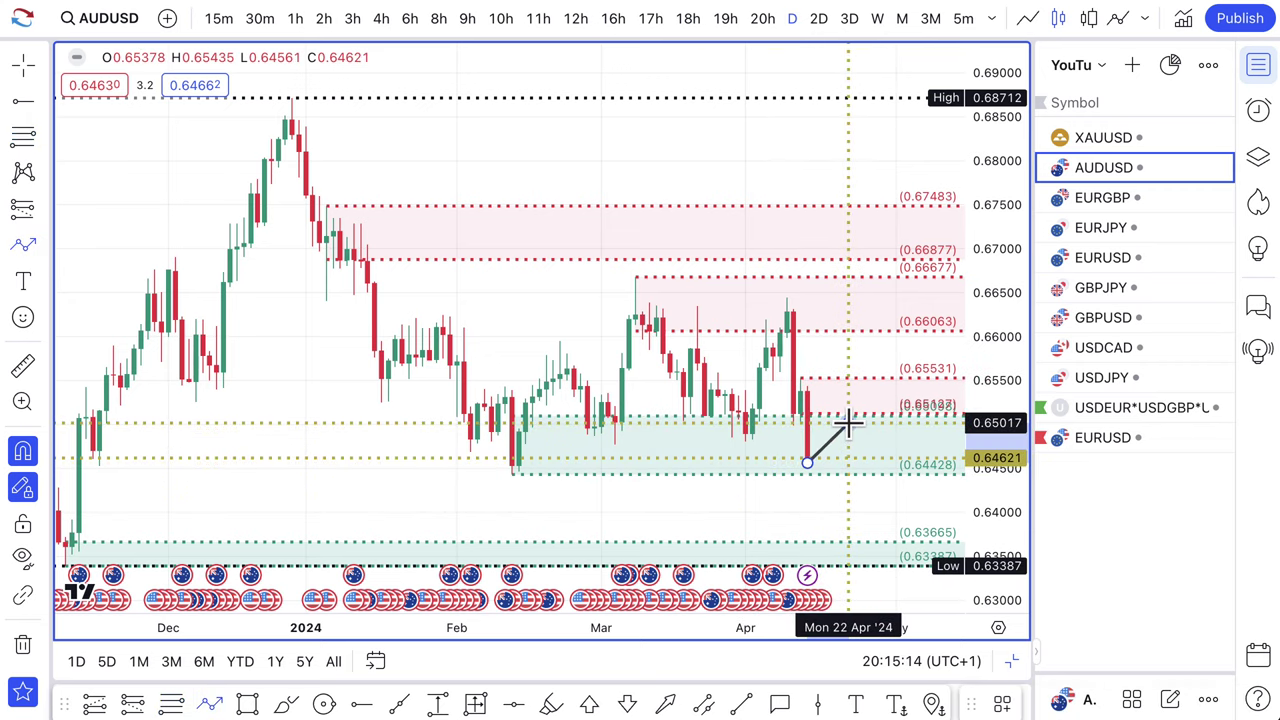
{"action": "scroll", "coordinate": [847, 425], "scroll_direction": "up", "scroll_amount": 3}
{"action": "left_click", "coordinate": [812, 498]}
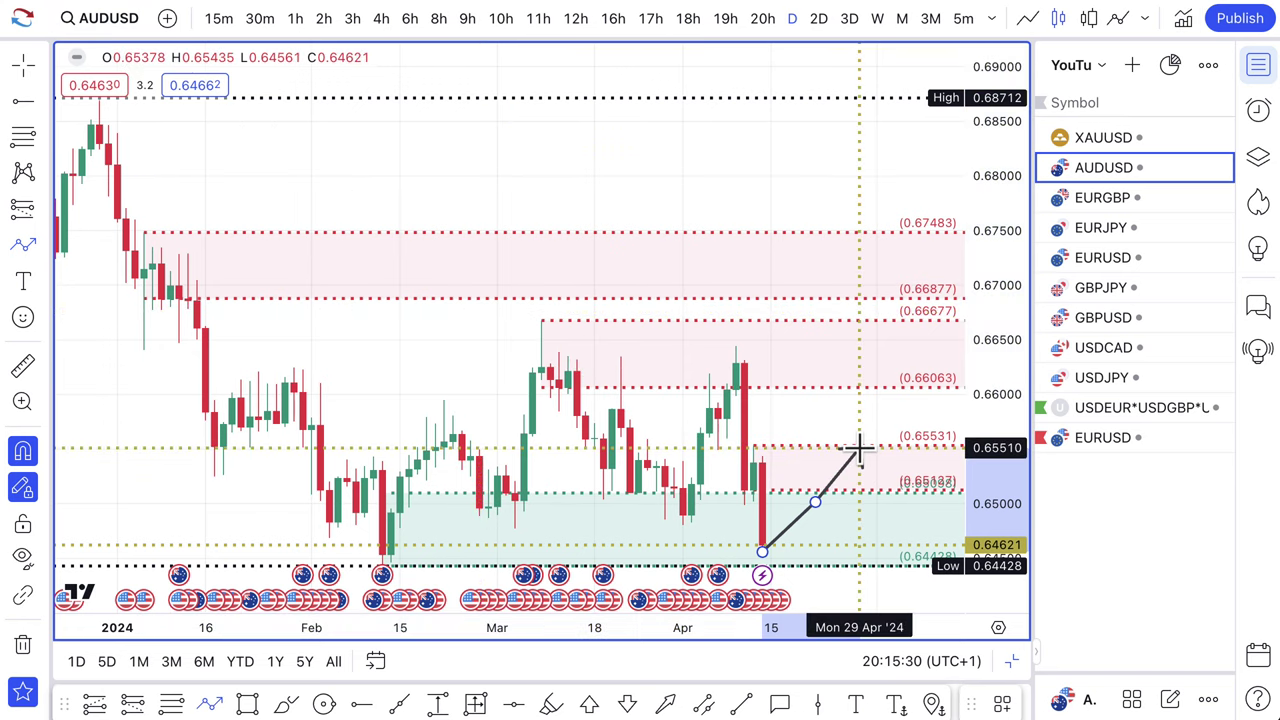
{"action": "key", "text": "Escape"}
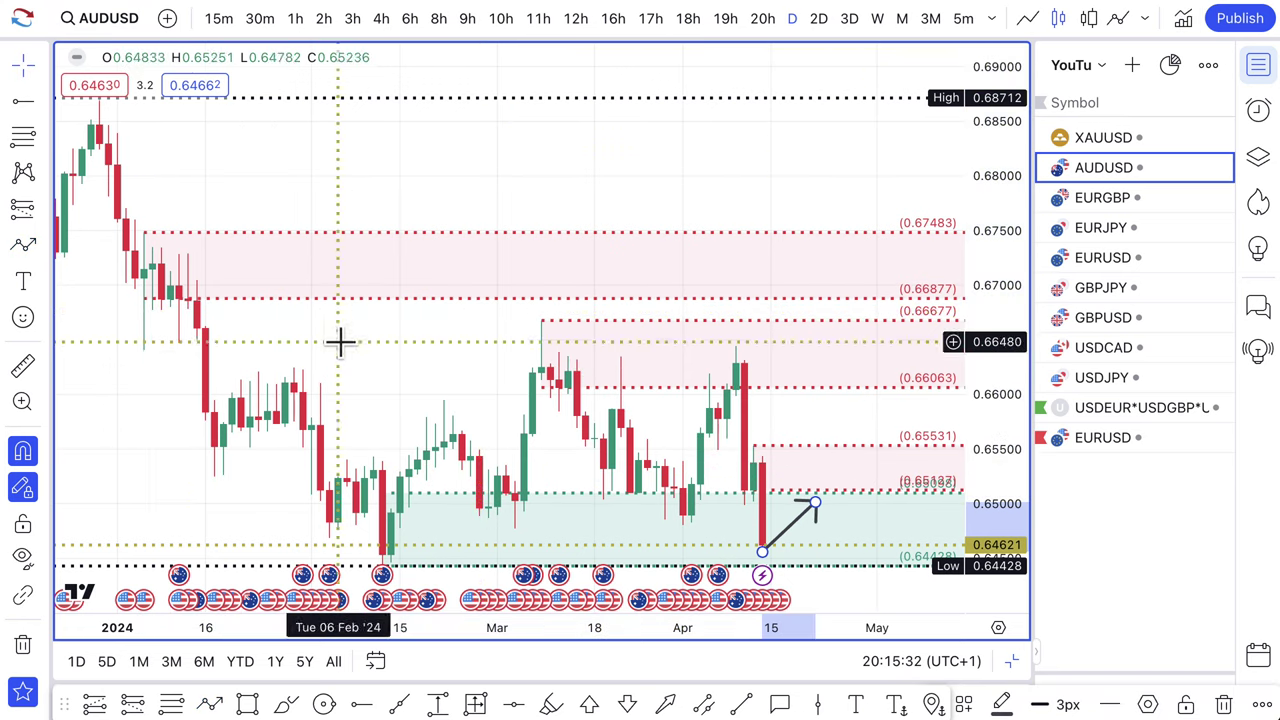
- Draw a downward AUDUSD path from about 0.6537 inside the lower supply zone to about 0.648 in early May
{"action": "left_click", "coordinate": [24, 250]}
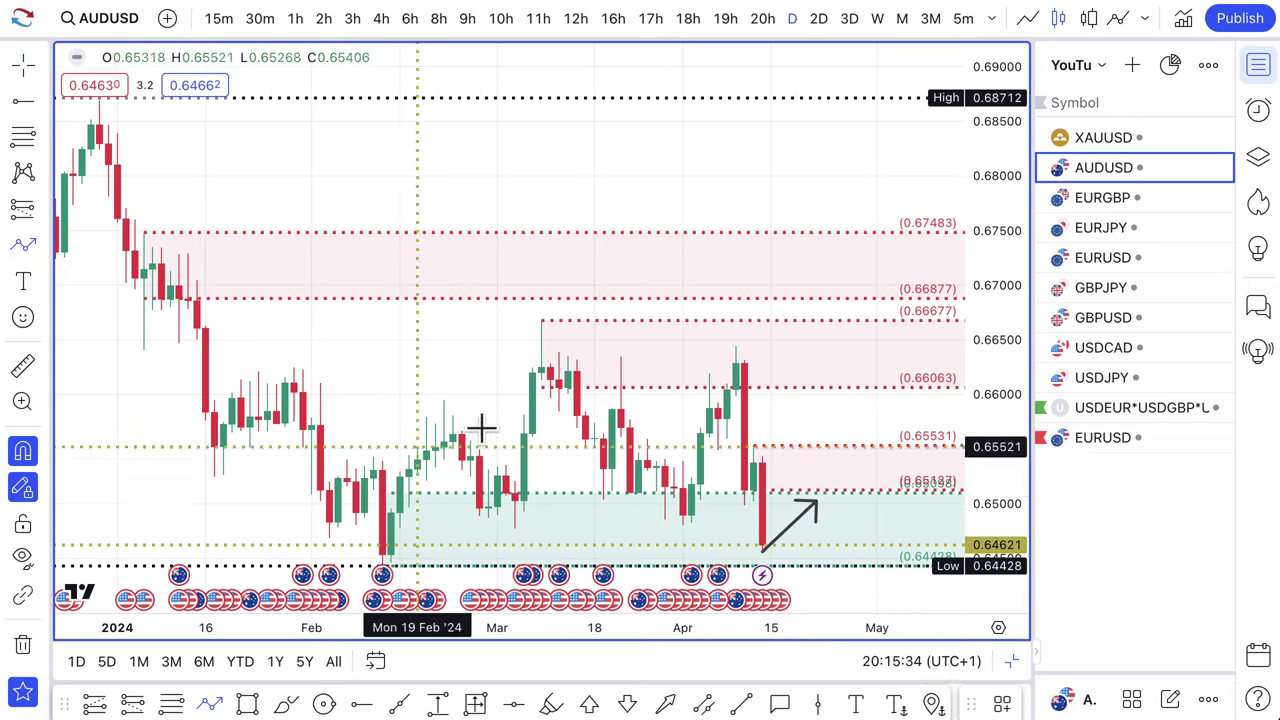
{"action": "scroll", "coordinate": [800, 510], "scroll_direction": "down", "scroll_amount": 3}
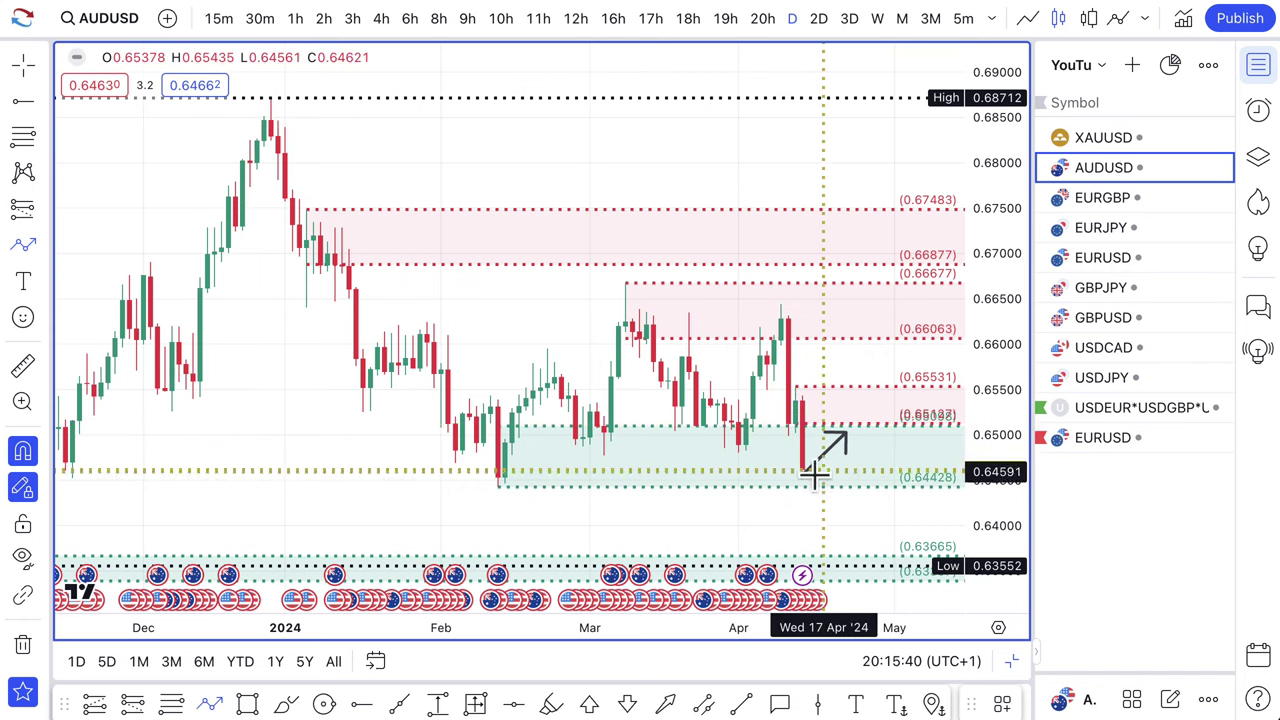
{"action": "scroll", "coordinate": [855, 453], "scroll_direction": "up", "scroll_amount": 1}
{"action": "scroll", "coordinate": [855, 453], "scroll_direction": "up", "scroll_amount": 1}
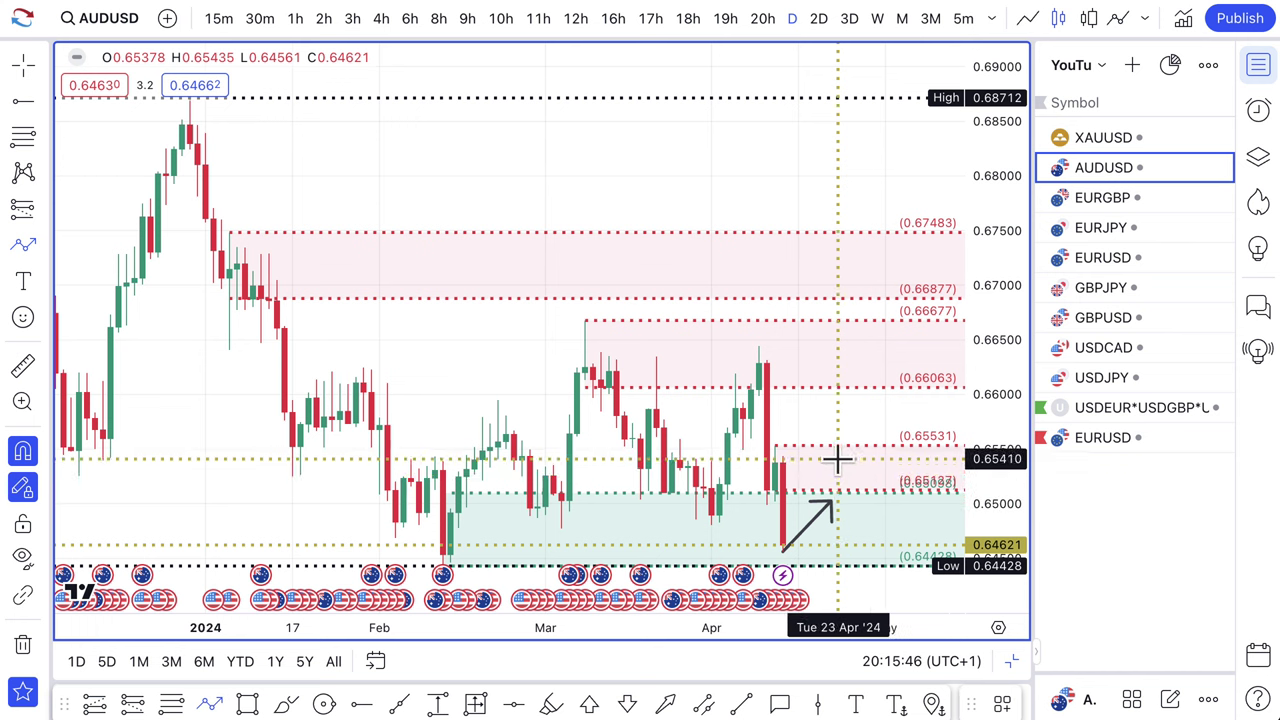
{"action": "left_click", "coordinate": [830, 464]}
{"action": "left_click", "coordinate": [880, 525]}
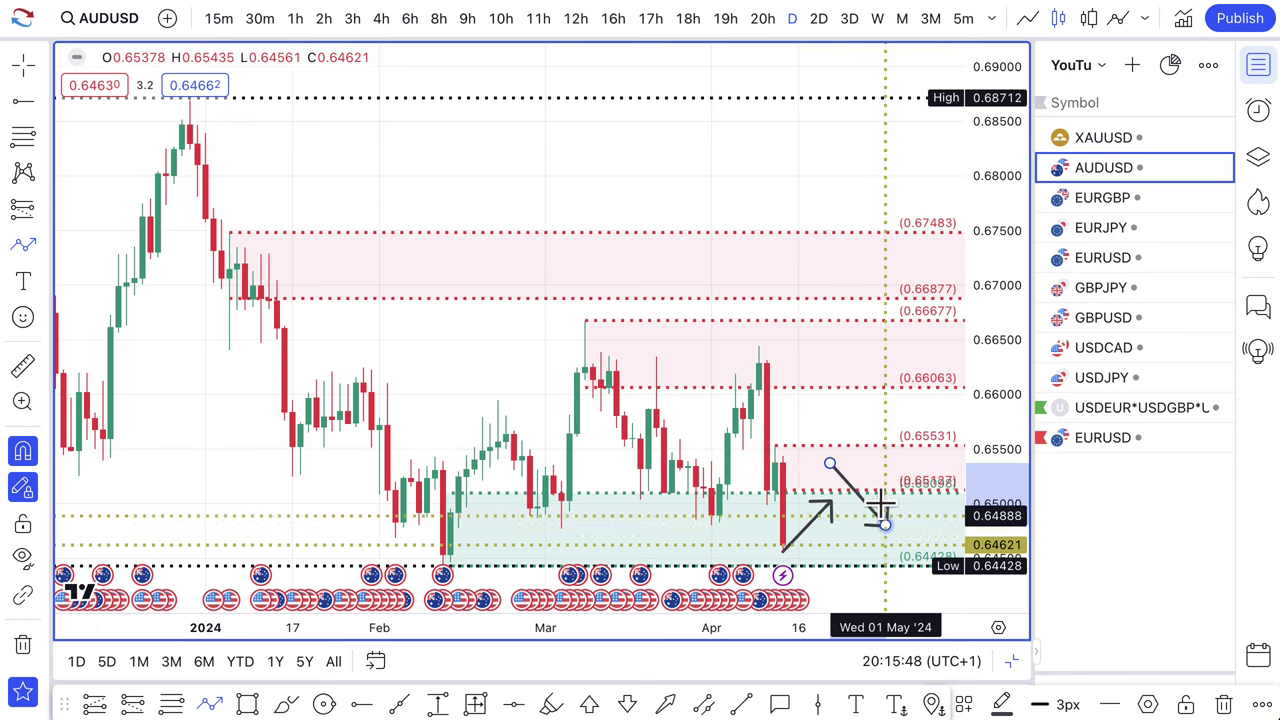
- Draw another downward AUDUSD path from about 0.662 inside the 0.66677 to 0.66063 supply zone to about 0.6516
{"action": "left_click", "coordinate": [821, 372]}
{"action": "left_click", "coordinate": [888, 524]}
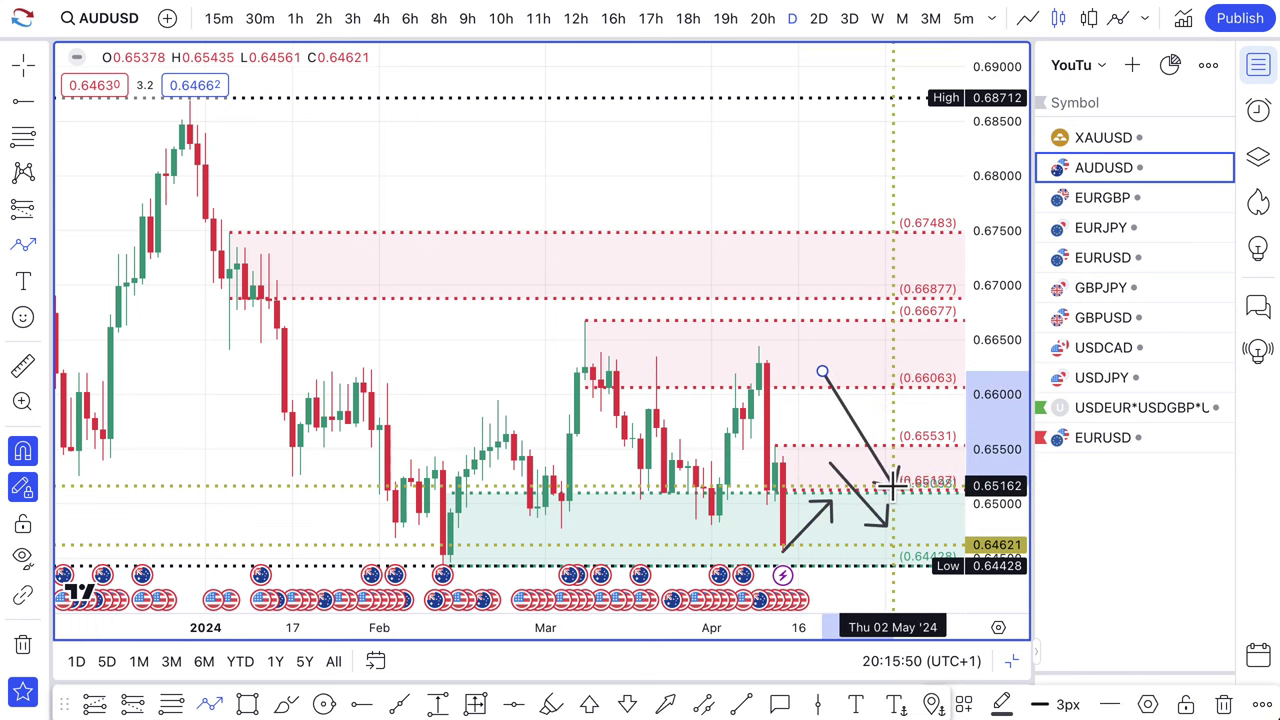
{"action": "scroll", "coordinate": [823, 372], "scroll_direction": "down", "scroll_amount": 1}
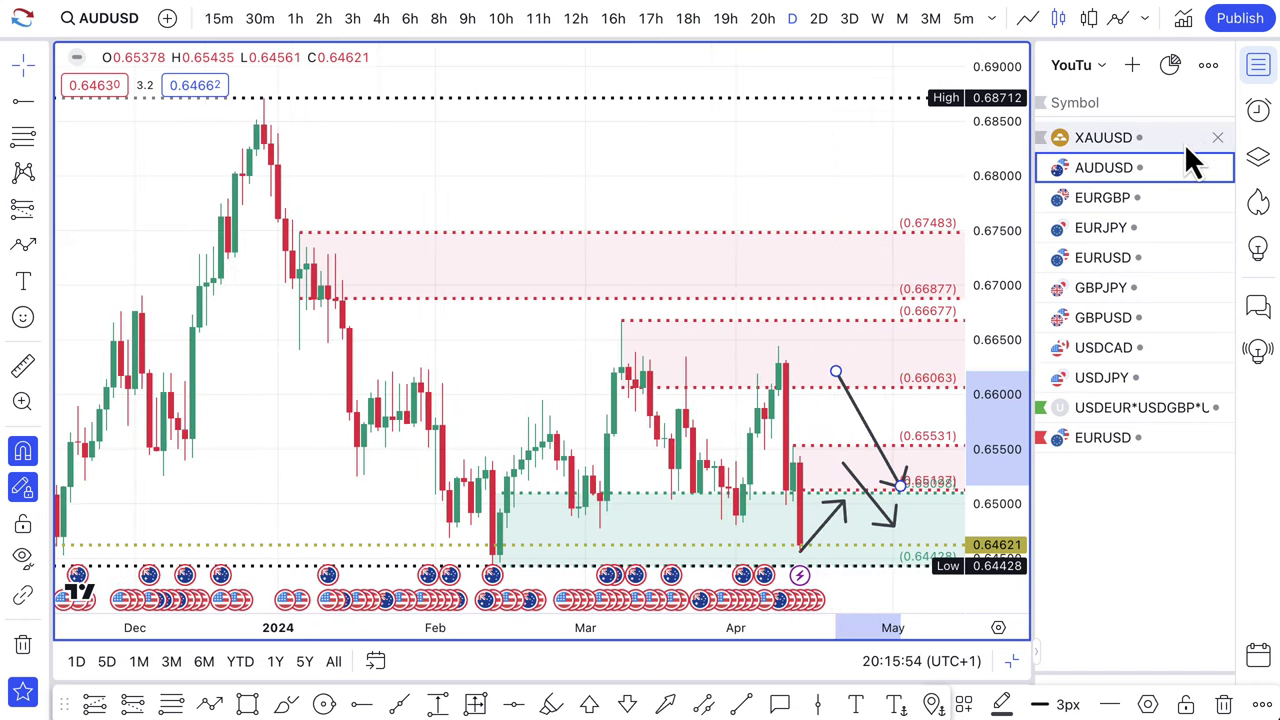
- Open the XAUUSD chart and move the starting point of its projected path onto the latest candle at about 2372
{"action": "left_click", "coordinate": [1098, 137]}
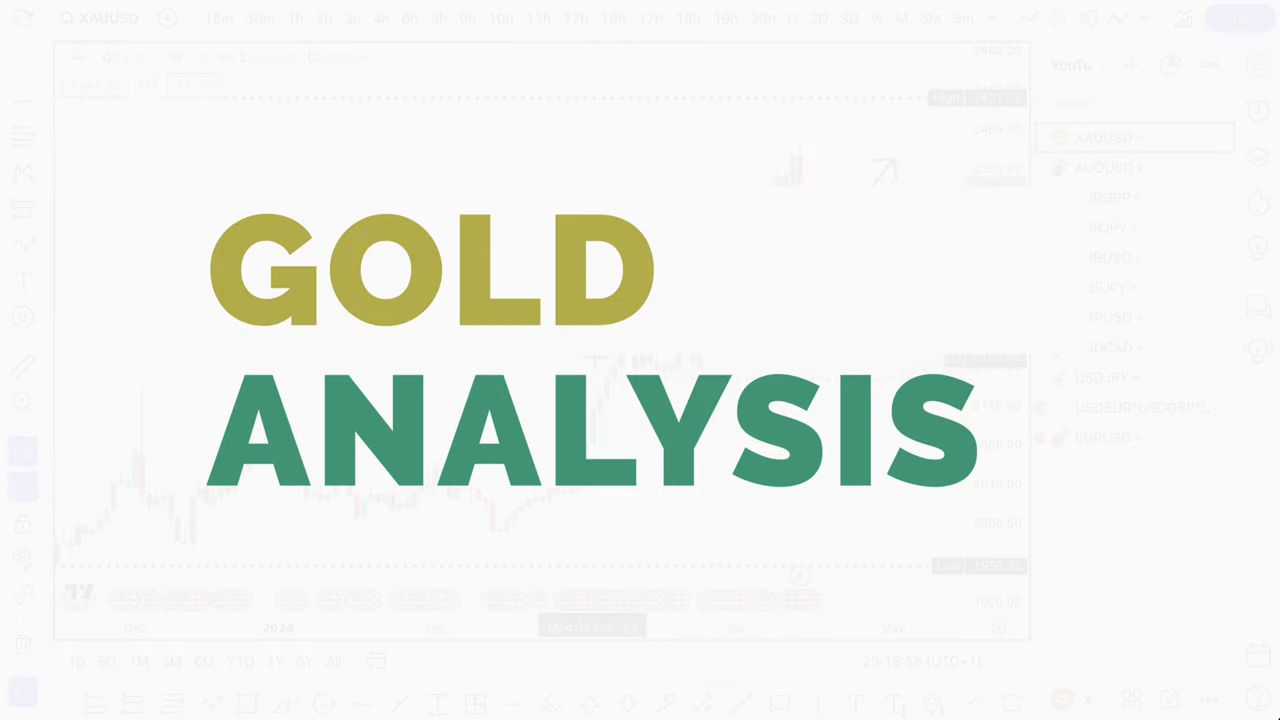
{"action": "scroll", "coordinate": [600, 375], "scroll_direction": "up", "scroll_amount": 2}
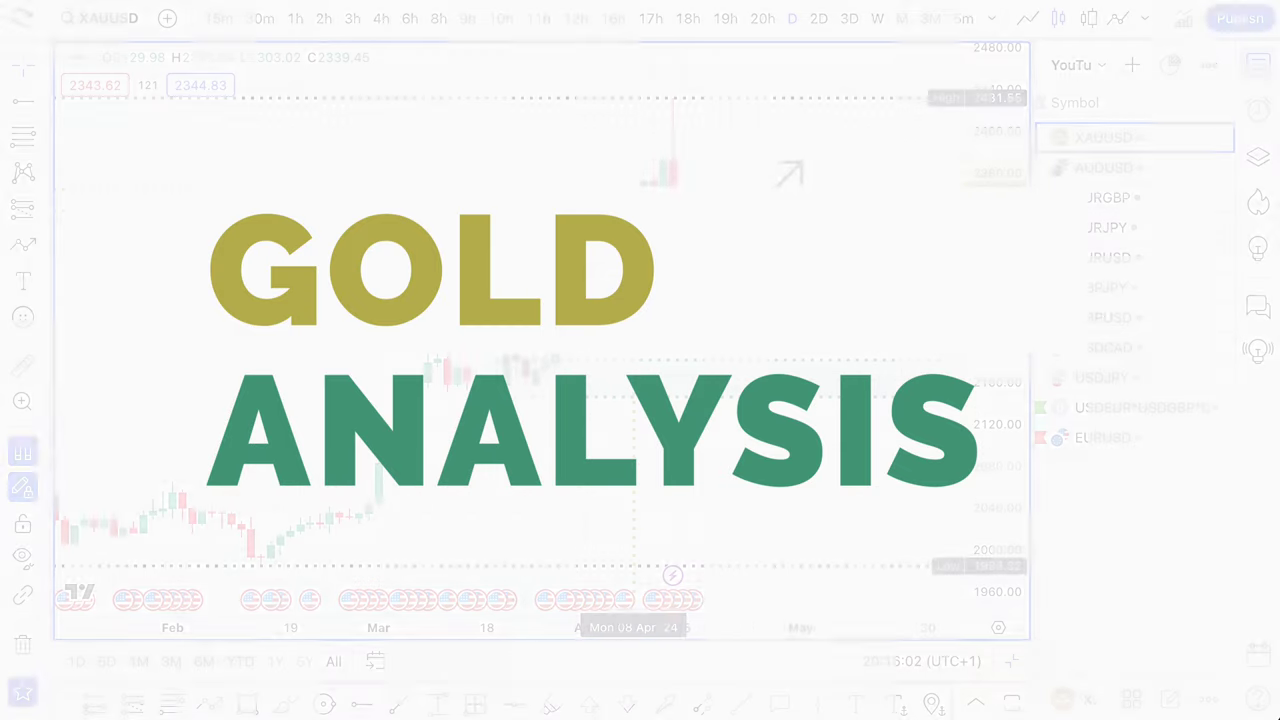
{"action": "left_click_drag", "start_coordinate": [621, 206], "coordinate": [677, 161]}
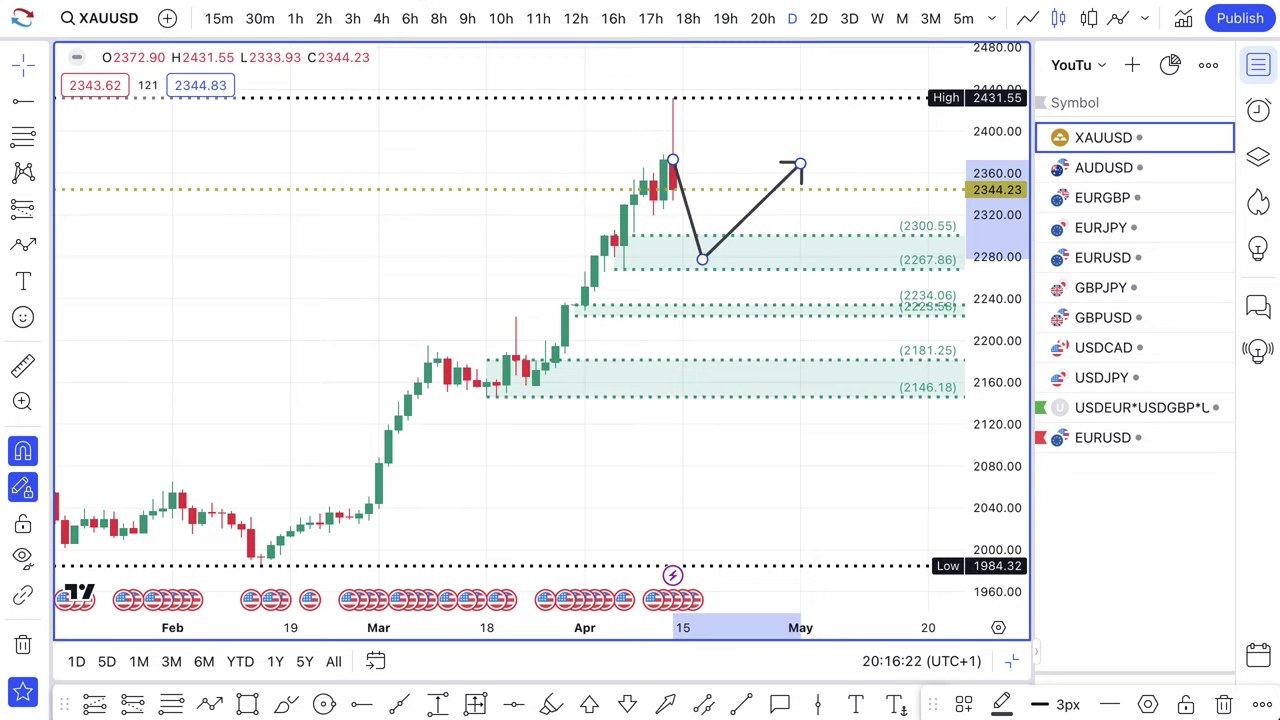
- Switch to the Bloomberg article on gold topping $2,400 and highlight its headline and both summary bullets
{"action": "left_click", "coordinate": [441, 0]}
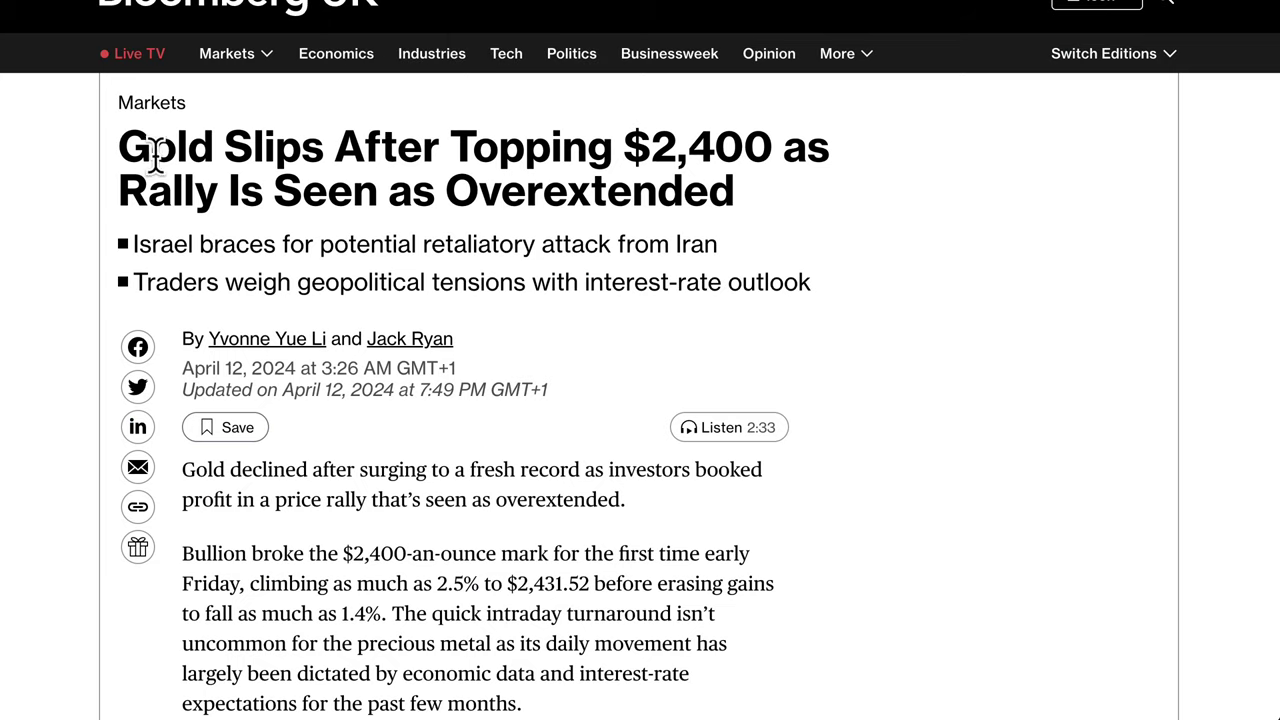
{"action": "left_click_drag", "start_coordinate": [118, 150], "coordinate": [652, 150]}
{"action": "left_click_drag", "start_coordinate": [760, 147], "coordinate": [651, 180]}
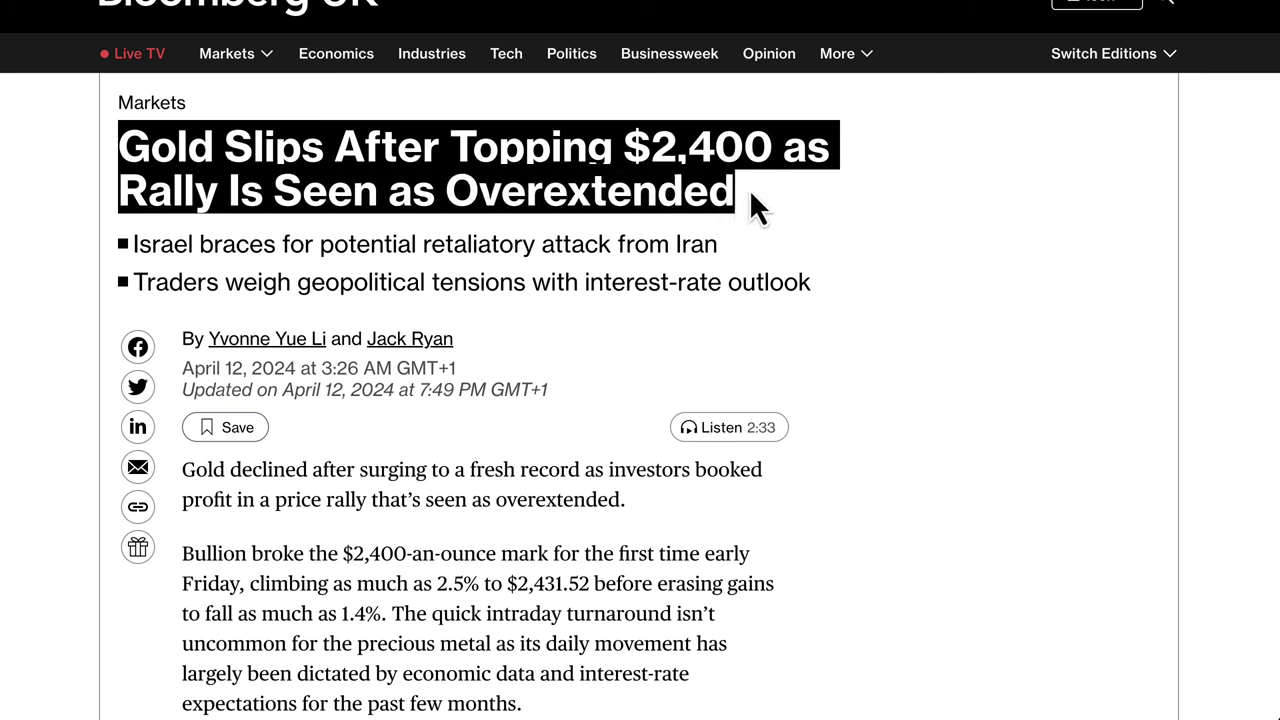
{"action": "left_click_drag", "start_coordinate": [143, 247], "coordinate": [597, 242]}
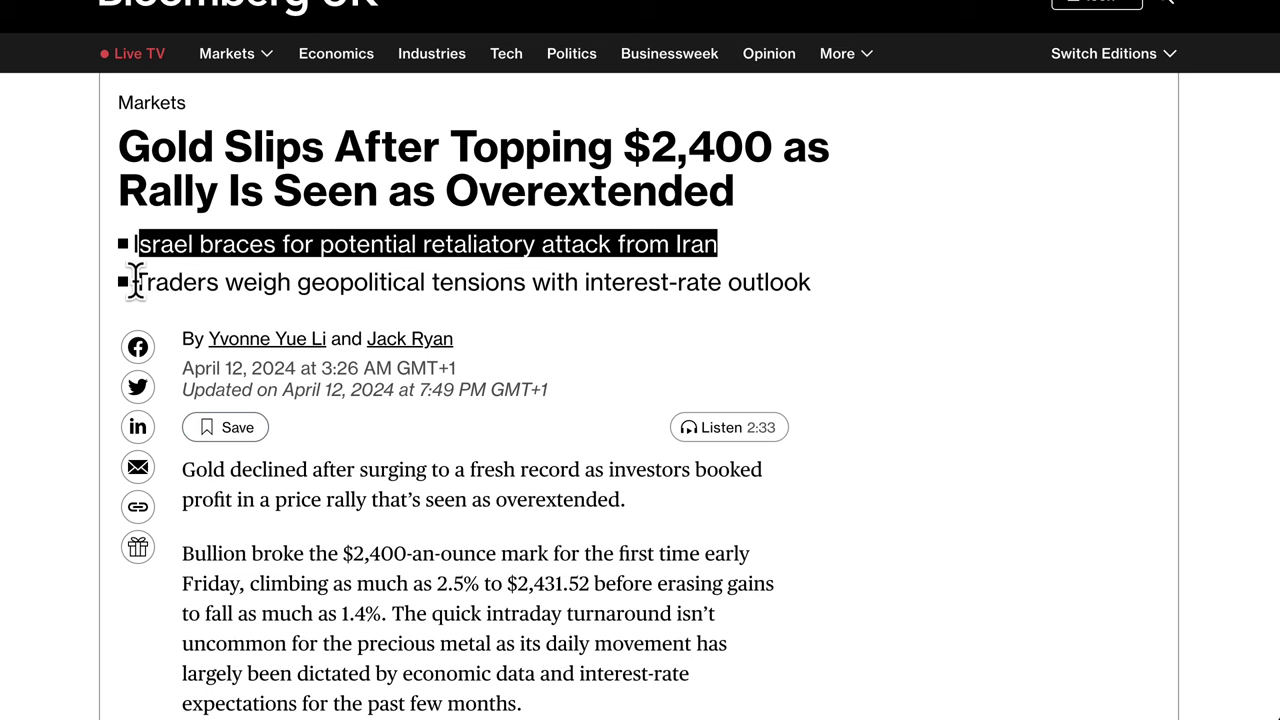
{"action": "left_click_drag", "start_coordinate": [136, 281], "coordinate": [627, 276]}
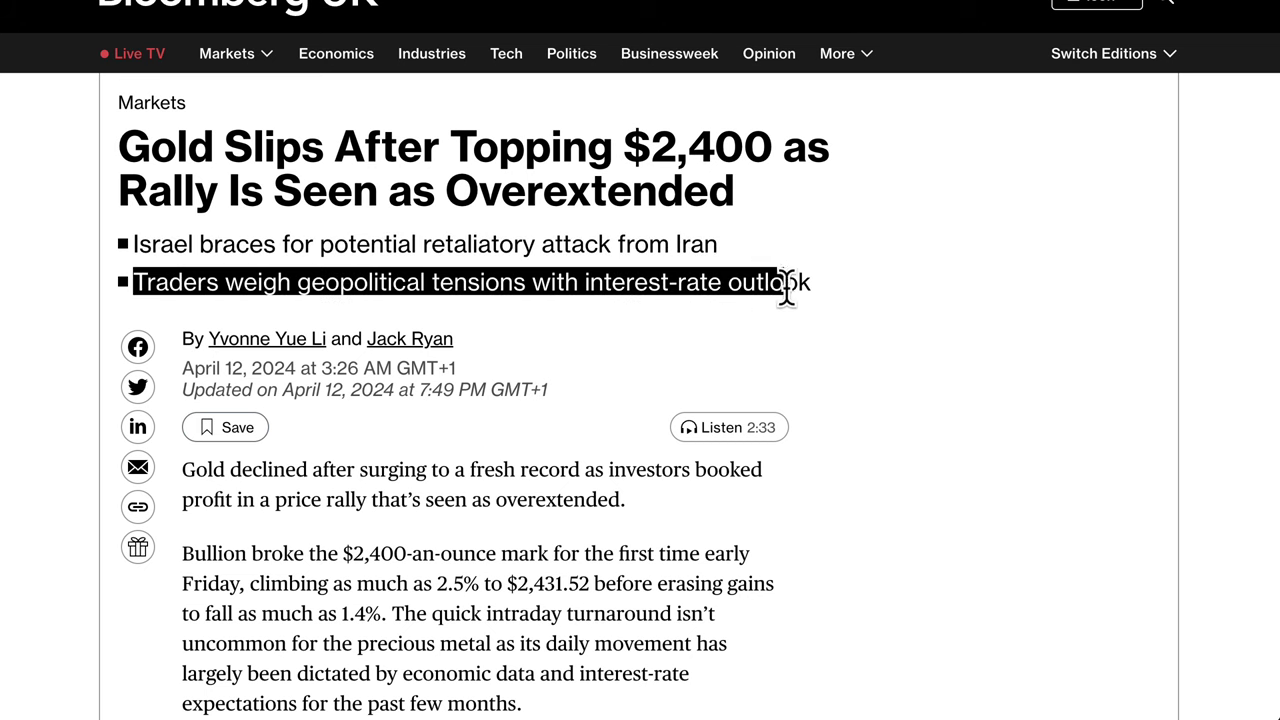
- Skim the article's opening and gold chart, and highlight the full quote about the overextended market, liquidation selling and a buying opportunity
{"action": "scroll", "coordinate": [778, 311], "scroll_direction": "down", "scroll_amount": 7}
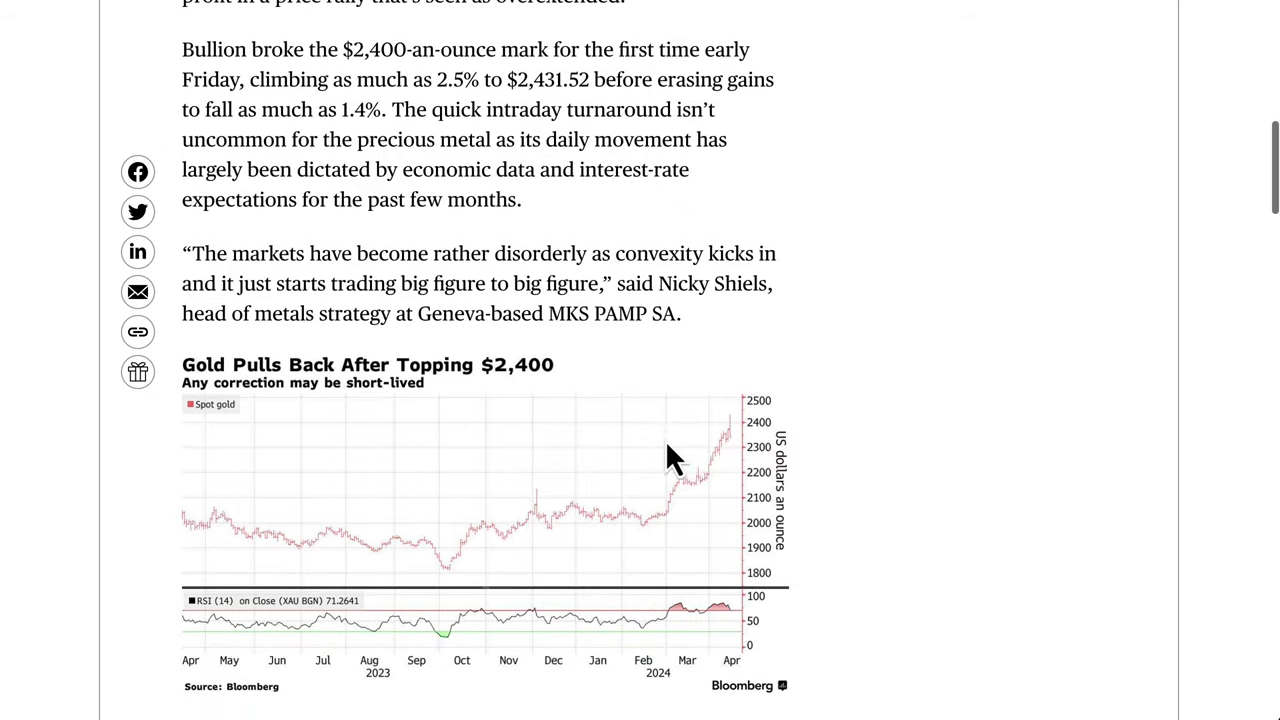
{"action": "scroll", "coordinate": [675, 455], "scroll_direction": "down", "scroll_amount": 2}
{"action": "scroll", "coordinate": [666, 437], "scroll_direction": "up", "scroll_amount": 7}
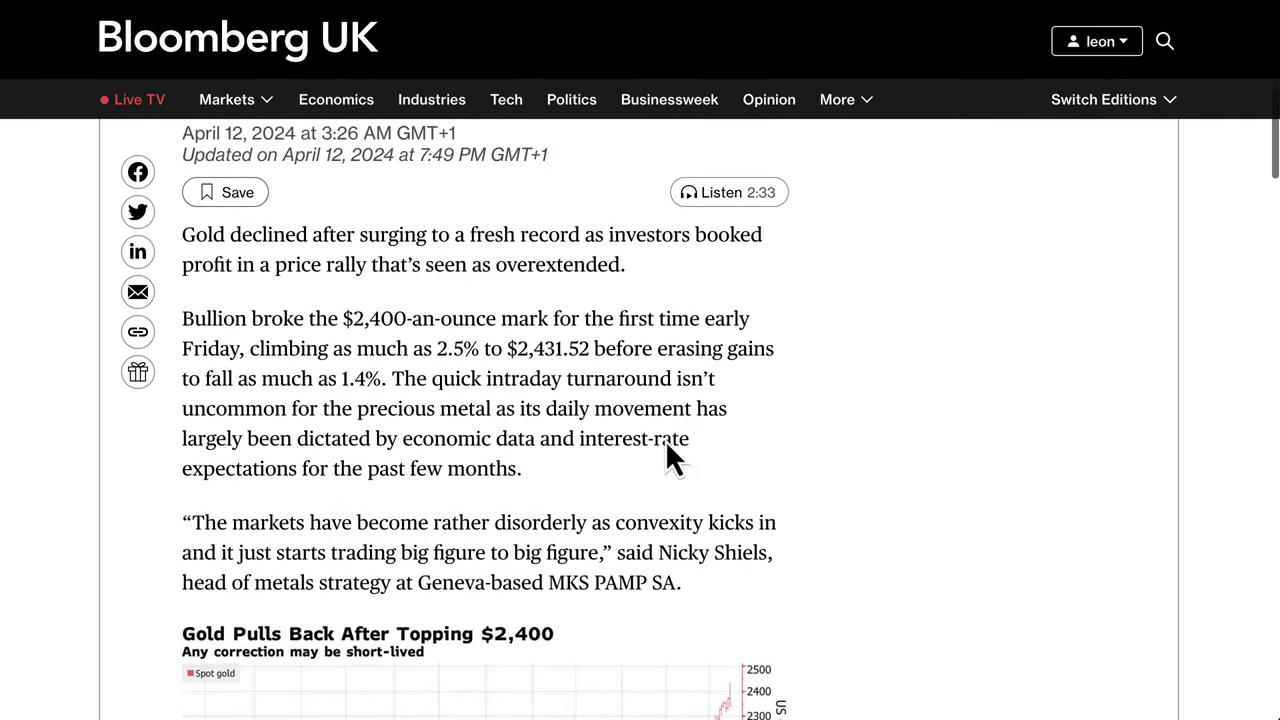
{"action": "scroll", "coordinate": [428, 471], "scroll_direction": "down", "scroll_amount": 8}
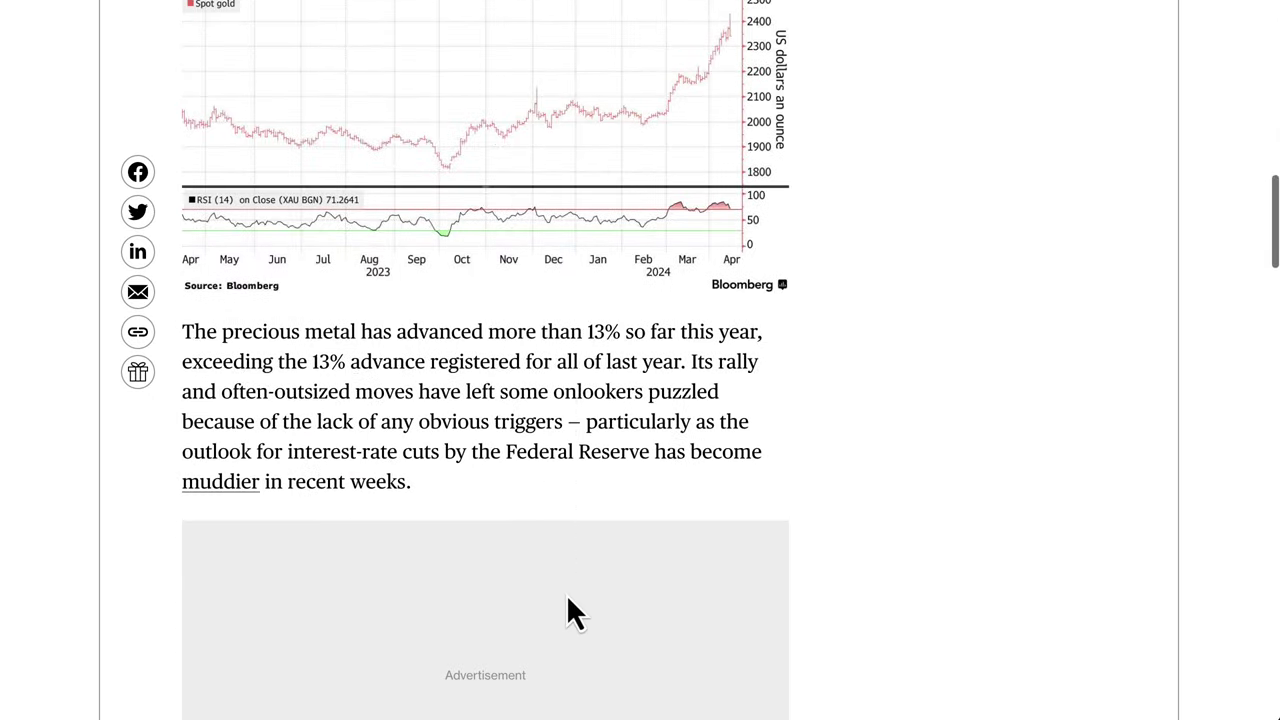
{"action": "scroll", "coordinate": [567, 573], "scroll_direction": "down", "scroll_amount": 5}
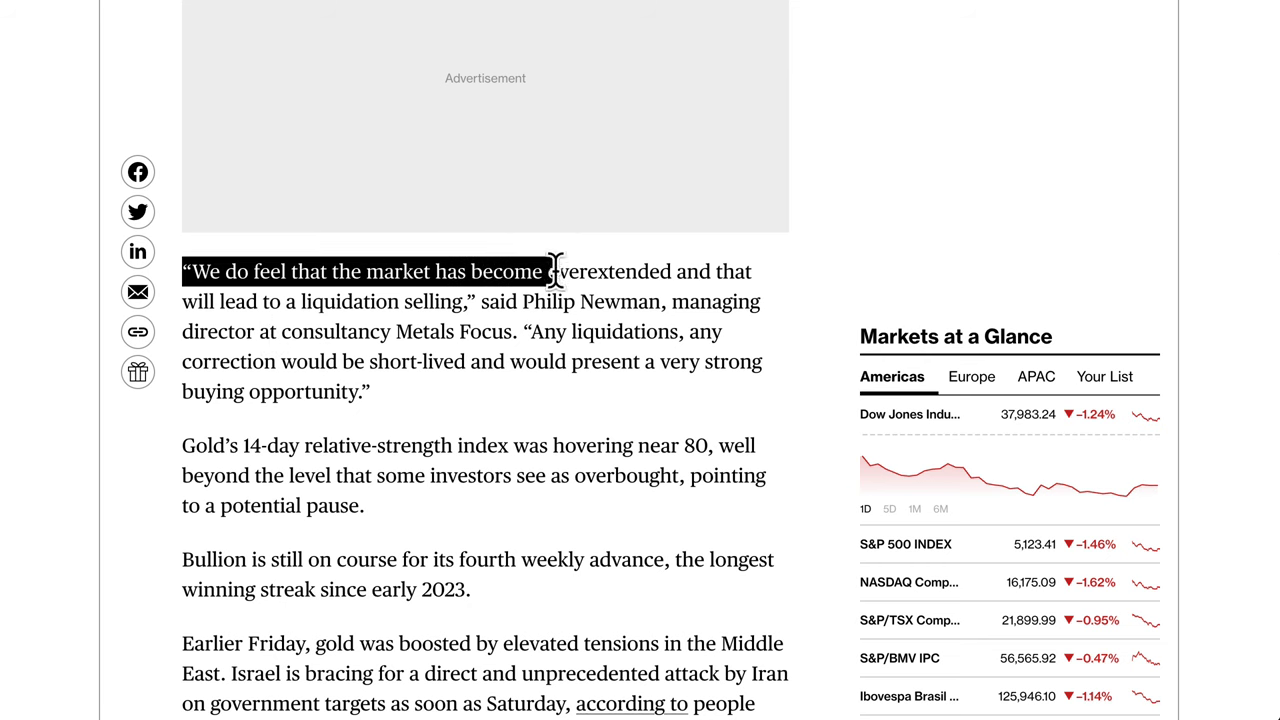
{"action": "left_click_drag", "start_coordinate": [628, 271], "coordinate": [270, 301]}
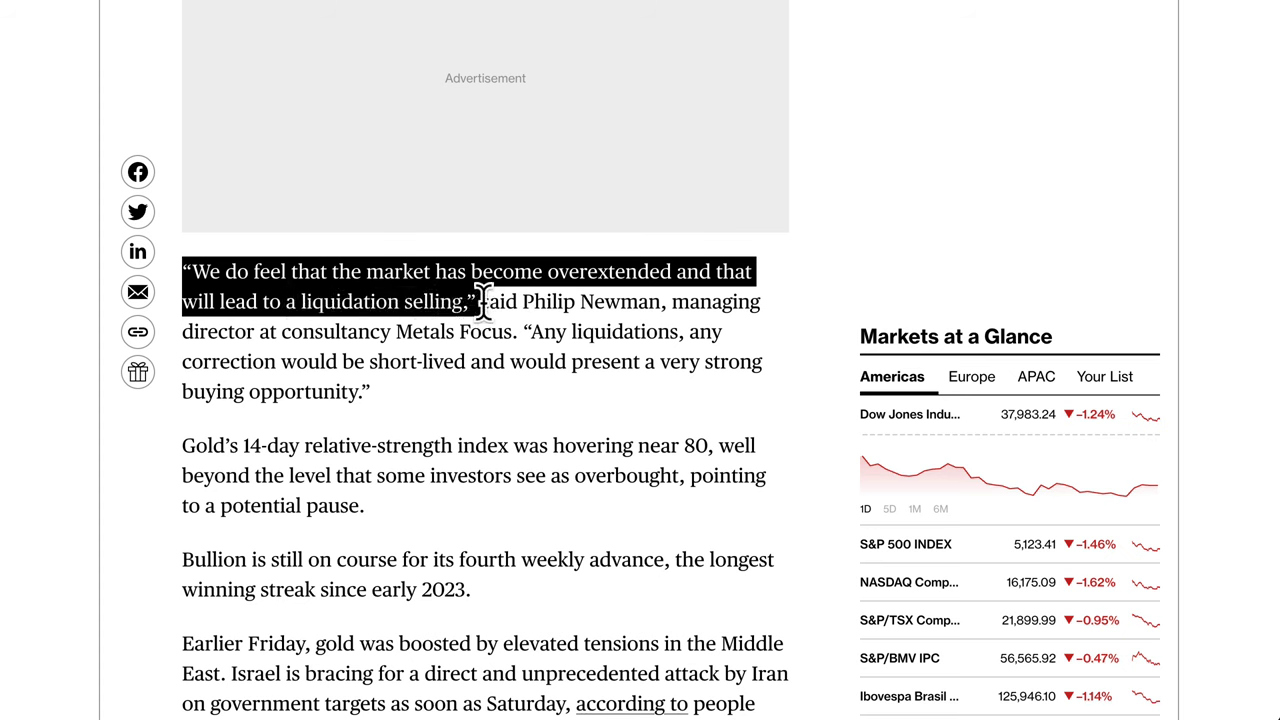
{"action": "left_click_drag", "start_coordinate": [484, 300], "coordinate": [441, 333]}
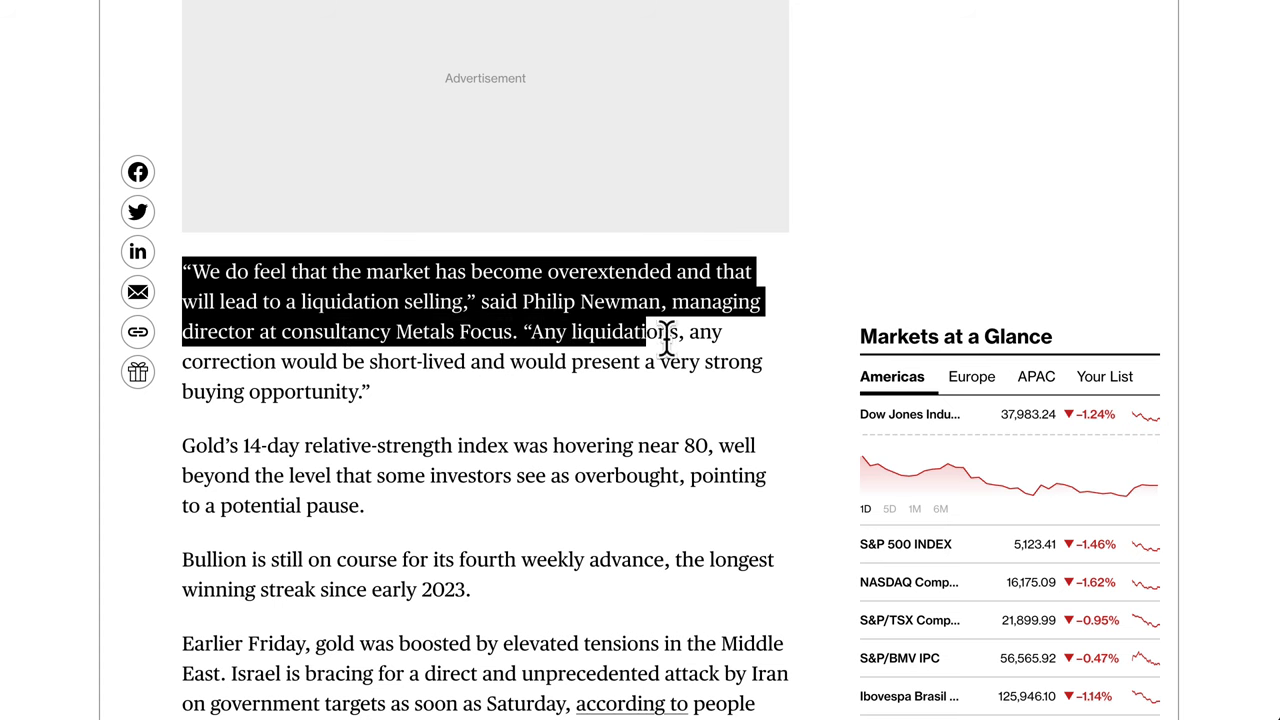
{"action": "left_click_drag", "start_coordinate": [764, 354], "coordinate": [618, 357]}
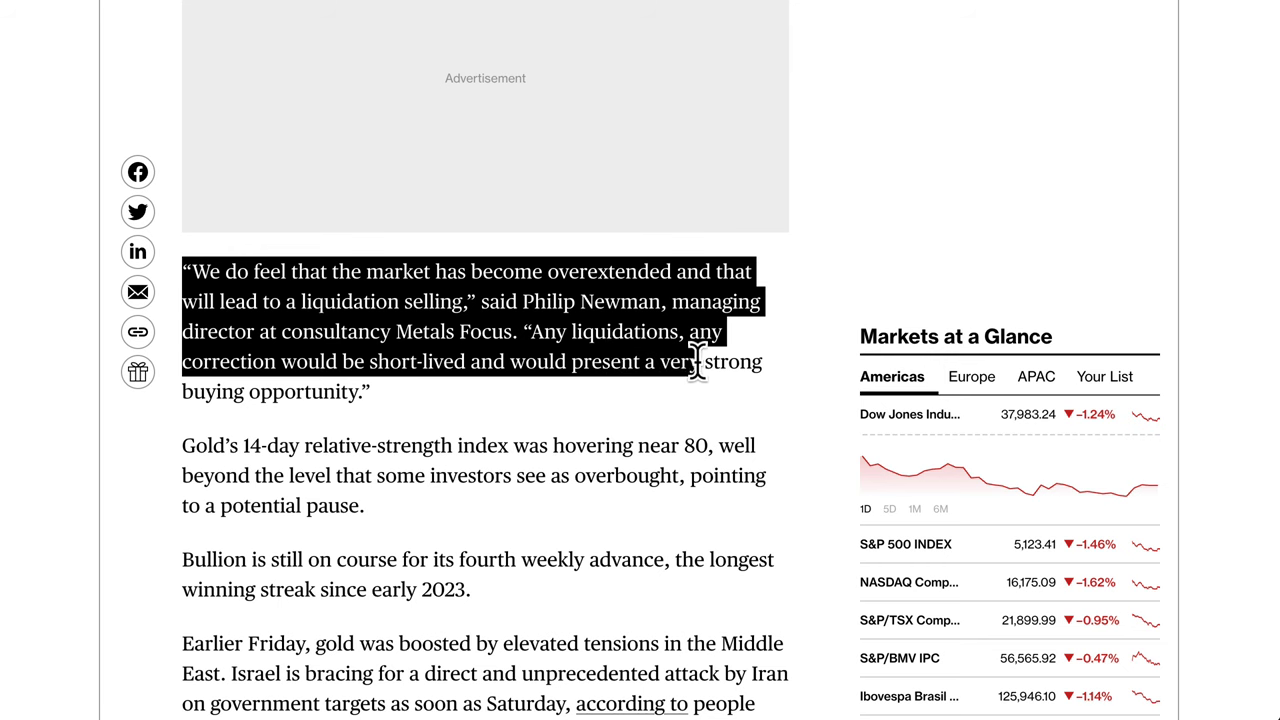
{"action": "left_click_drag", "start_coordinate": [743, 362], "coordinate": [376, 390]}
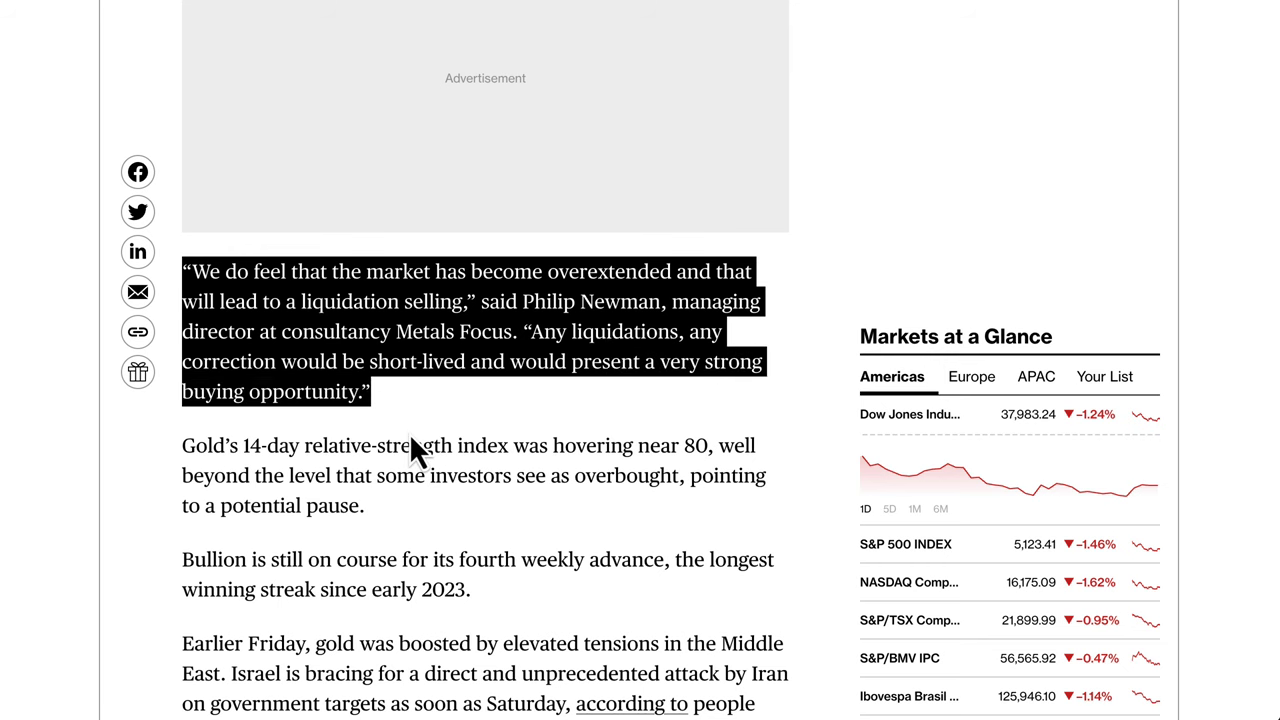
- Skim the rest of the article, and highlight the passage on gold's puzzling rally and the muddier interest-rate cut outlook below the chart
{"action": "scroll", "coordinate": [565, 612], "scroll_direction": "down", "scroll_amount": 2}
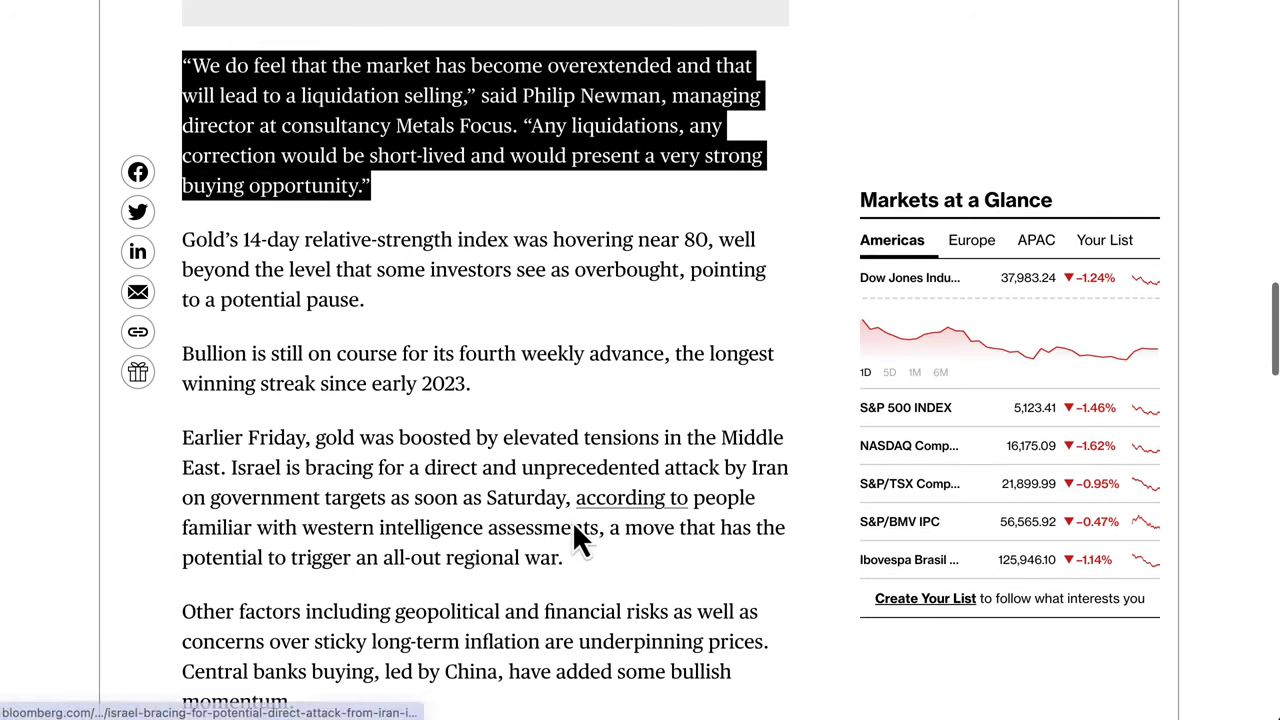
{"action": "scroll", "coordinate": [517, 578], "scroll_direction": "down", "scroll_amount": 4}
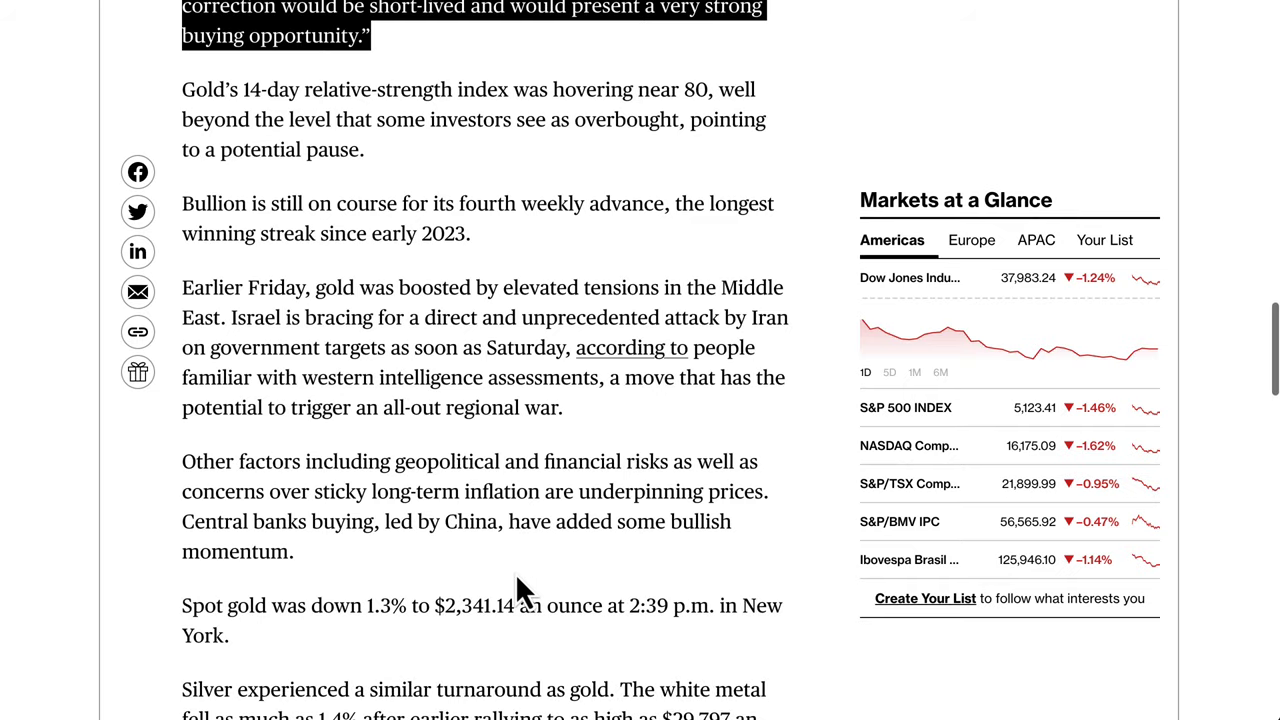
{"action": "scroll", "coordinate": [514, 568], "scroll_direction": "down", "scroll_amount": 1}
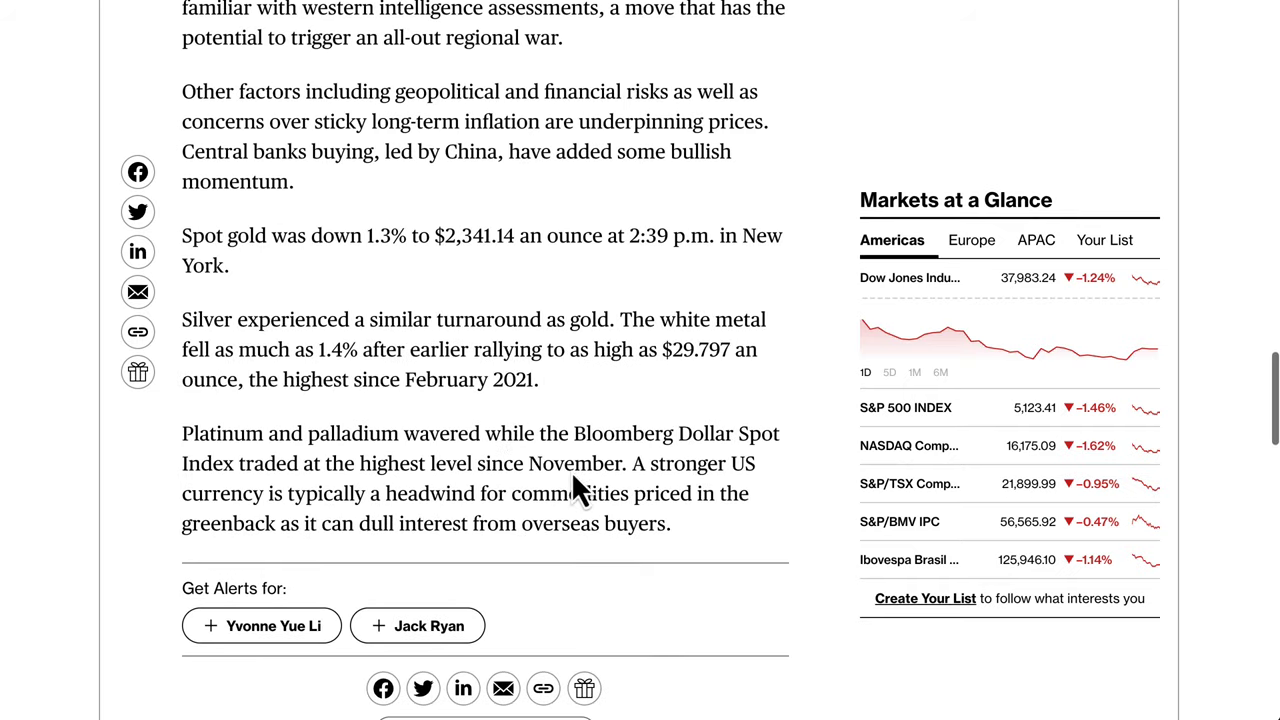
{"action": "scroll", "coordinate": [580, 486], "scroll_direction": "up", "scroll_amount": 9}
{"action": "scroll", "coordinate": [590, 412], "scroll_direction": "up", "scroll_amount": 5}
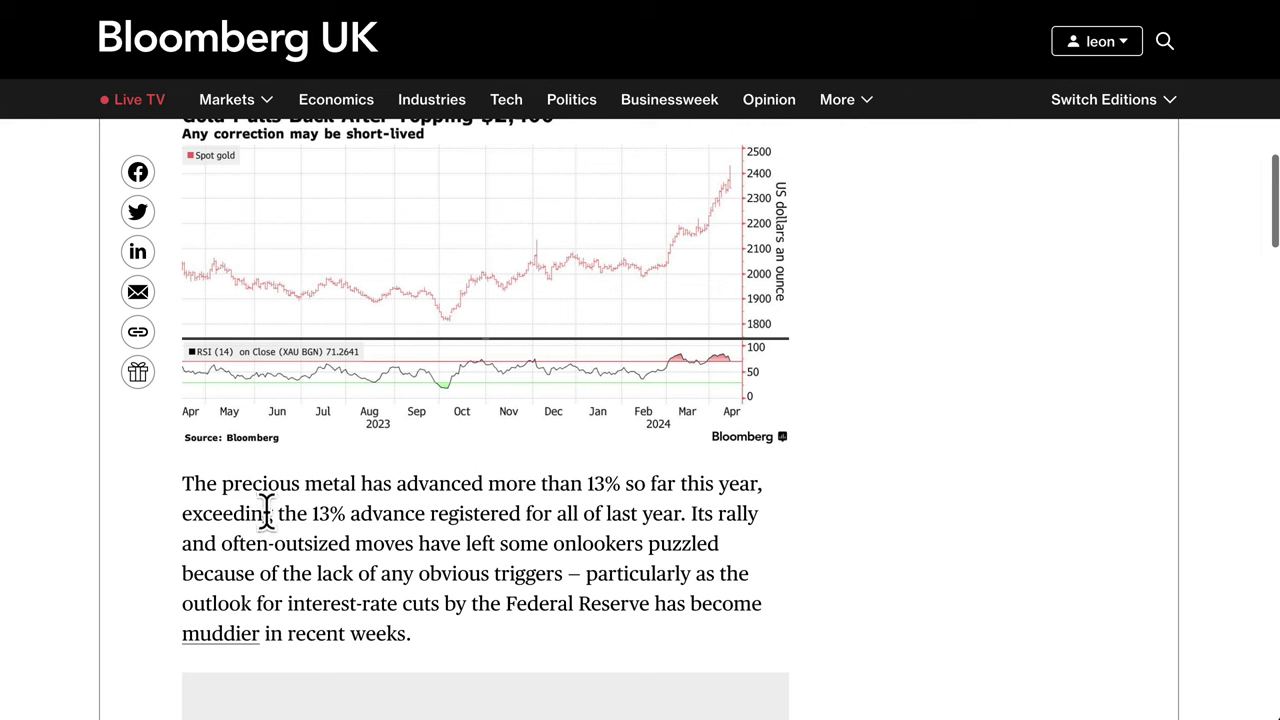
{"action": "left_click_drag", "start_coordinate": [182, 487], "coordinate": [457, 488]}
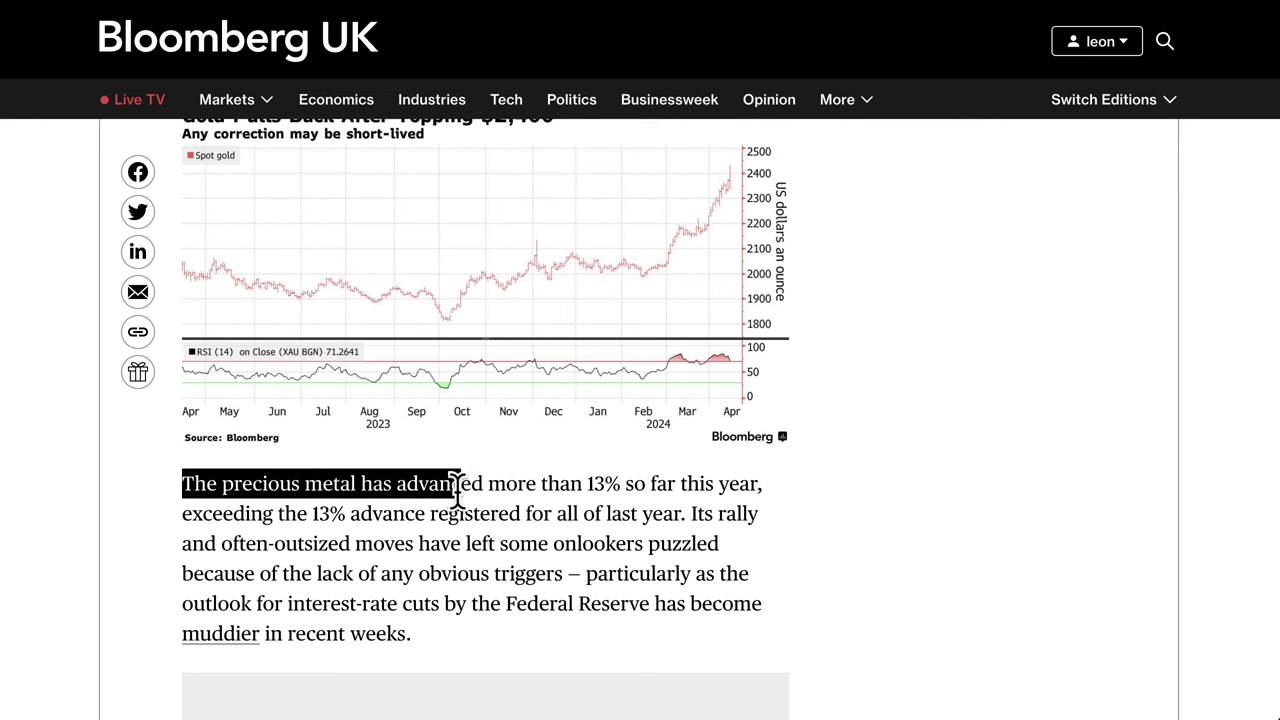
{"action": "left_click_drag", "start_coordinate": [620, 505], "coordinate": [578, 515]}
{"action": "left_click", "coordinate": [430, 543]}
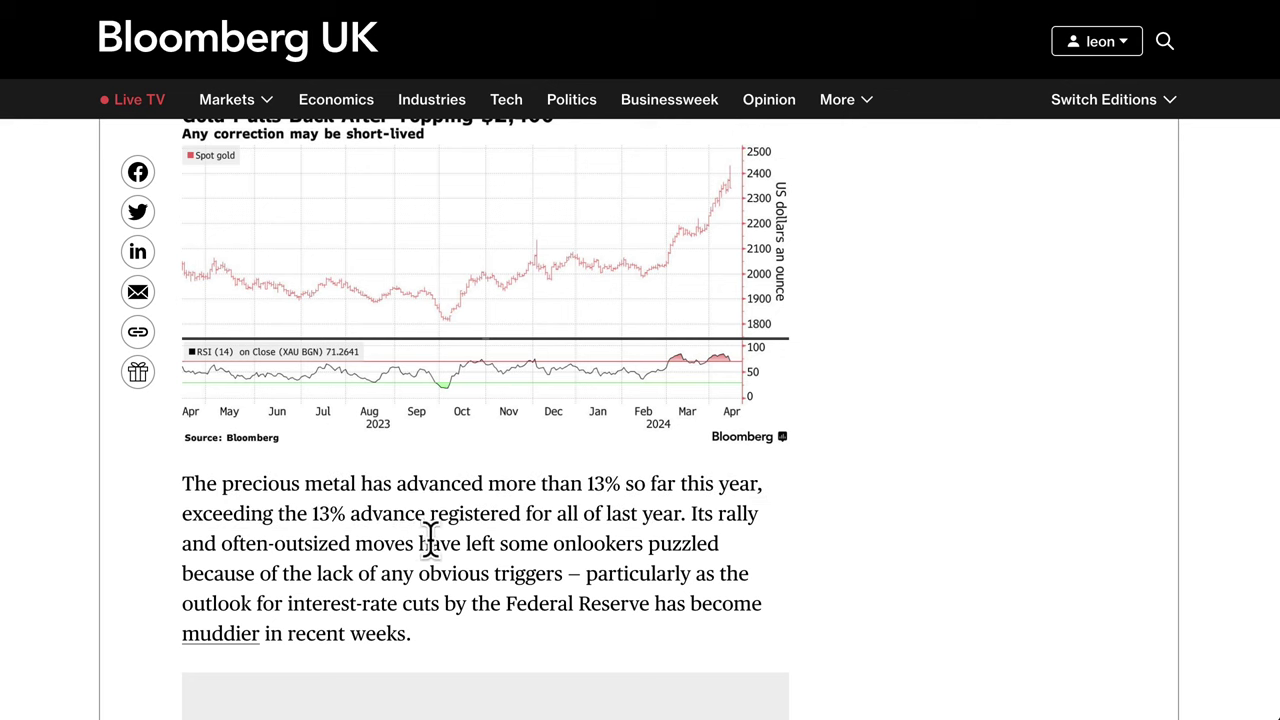
{"action": "left_click_drag", "start_coordinate": [763, 530], "coordinate": [435, 580]}
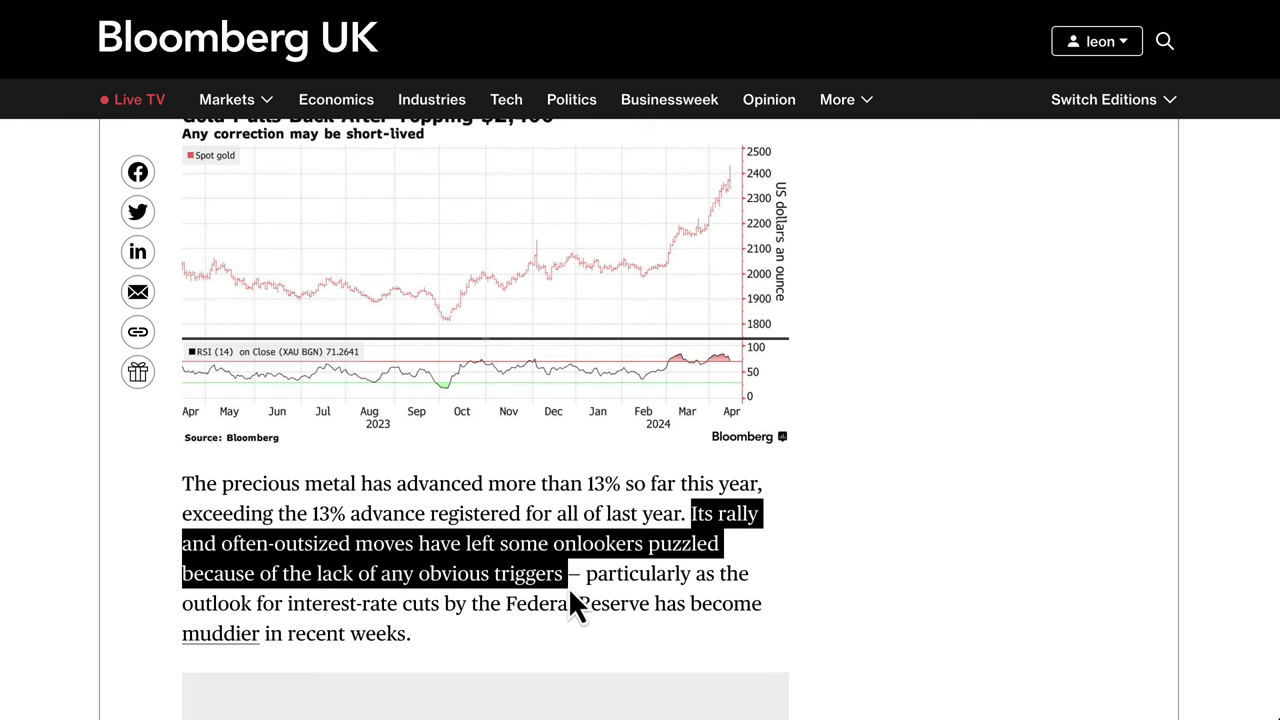
{"action": "left_click_drag", "start_coordinate": [757, 590], "coordinate": [500, 612]}
{"action": "left_click_drag", "start_coordinate": [620, 610], "coordinate": [660, 655]}
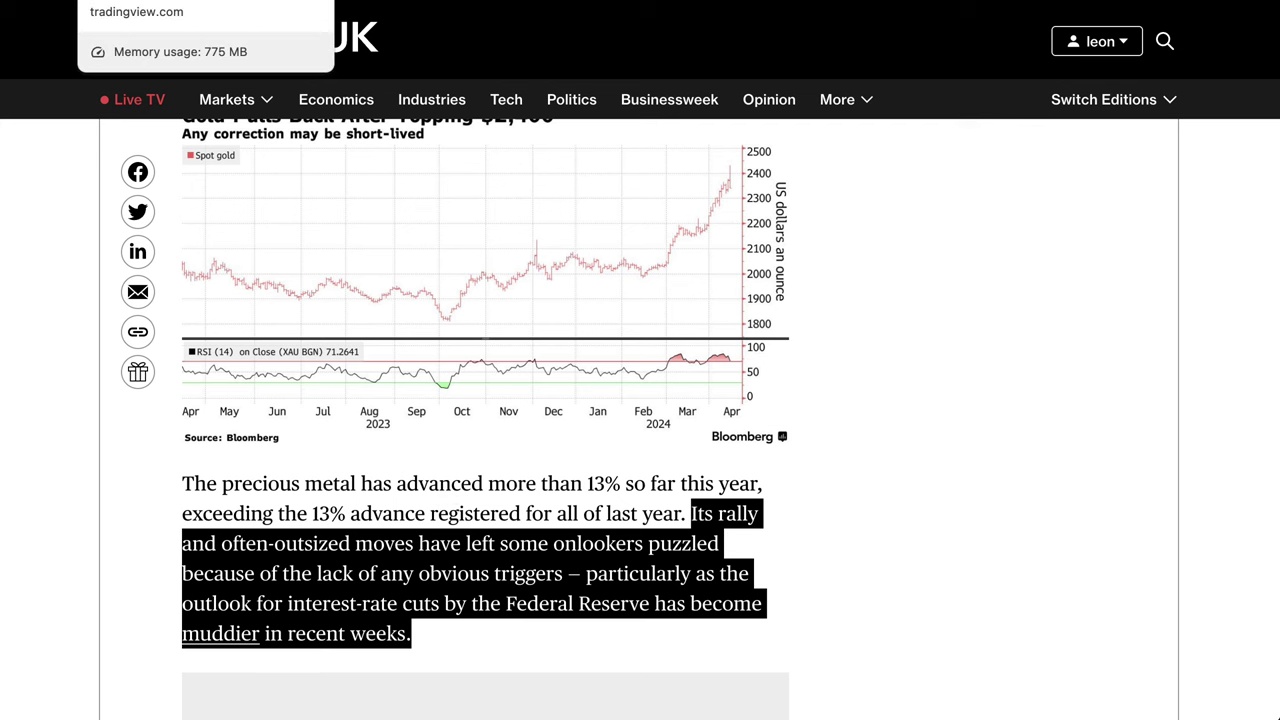
- Open the combined USD index chart and draw a rising path arrow from the low at about 246.54 to about 378 in early April
{"action": "left_click", "coordinate": [150, 5]}
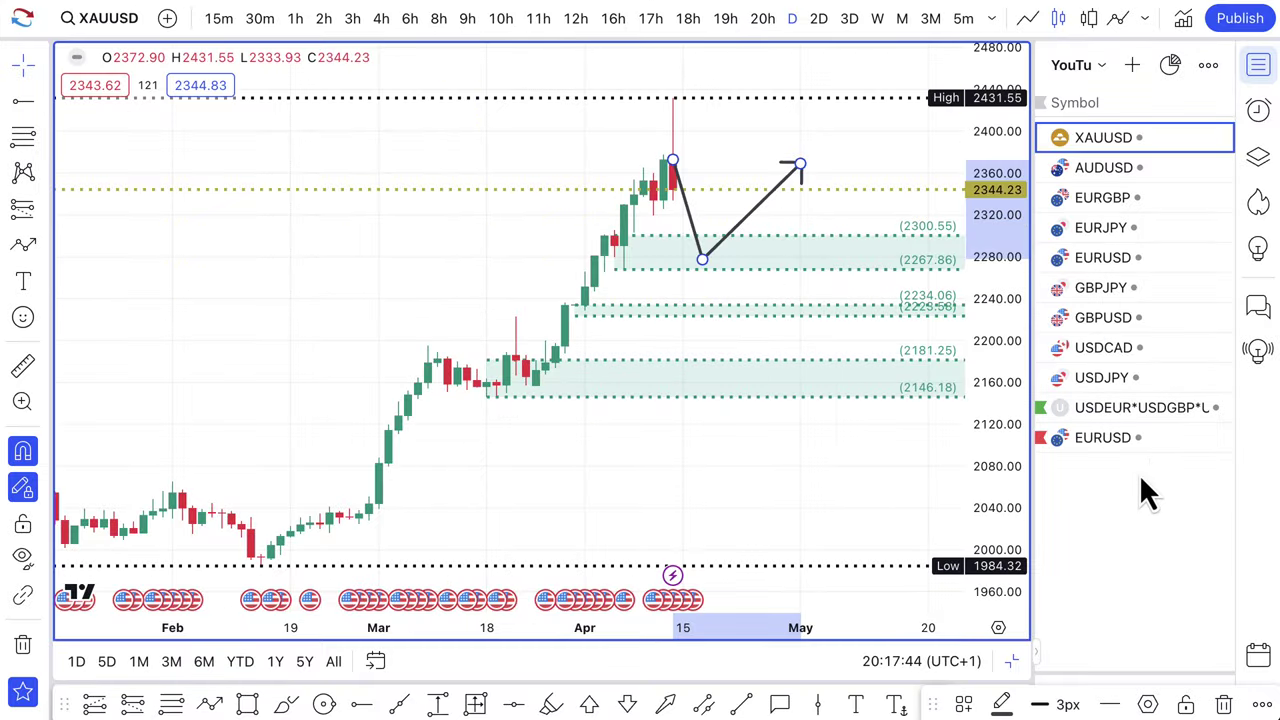
{"action": "left_click", "coordinate": [1136, 408]}
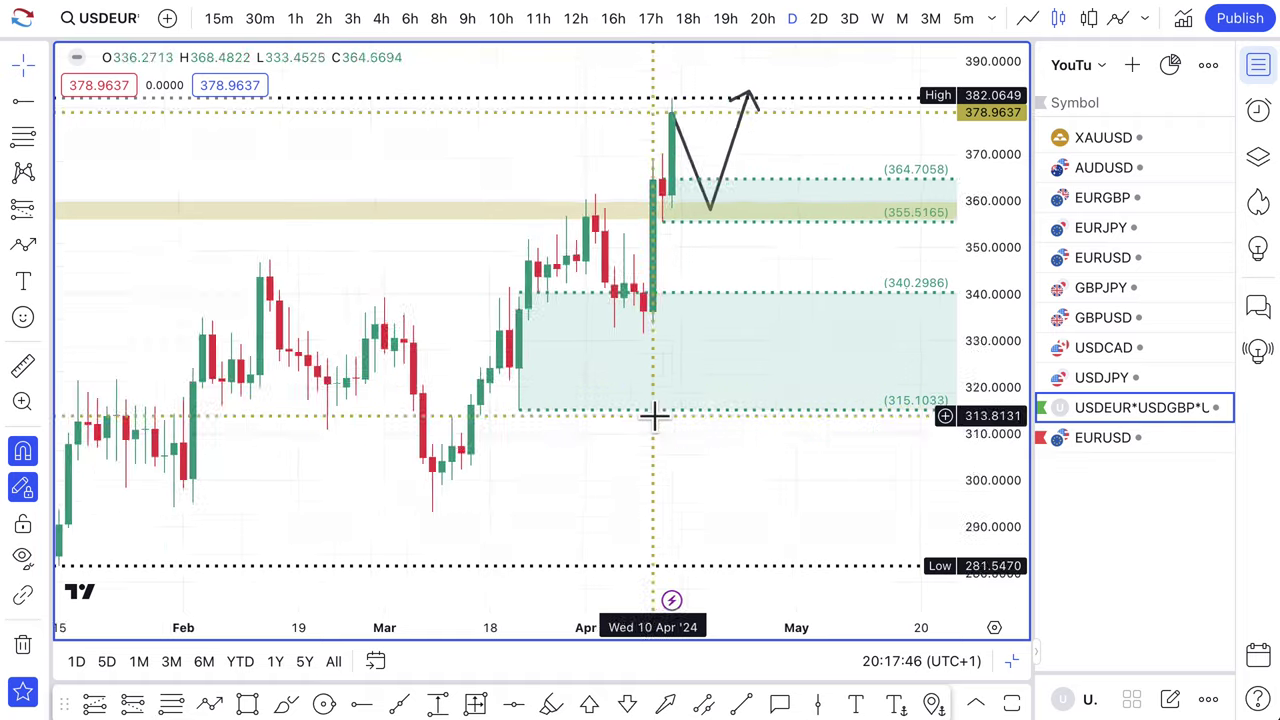
{"action": "scroll", "coordinate": [545, 375], "scroll_direction": "down", "scroll_amount": 2}
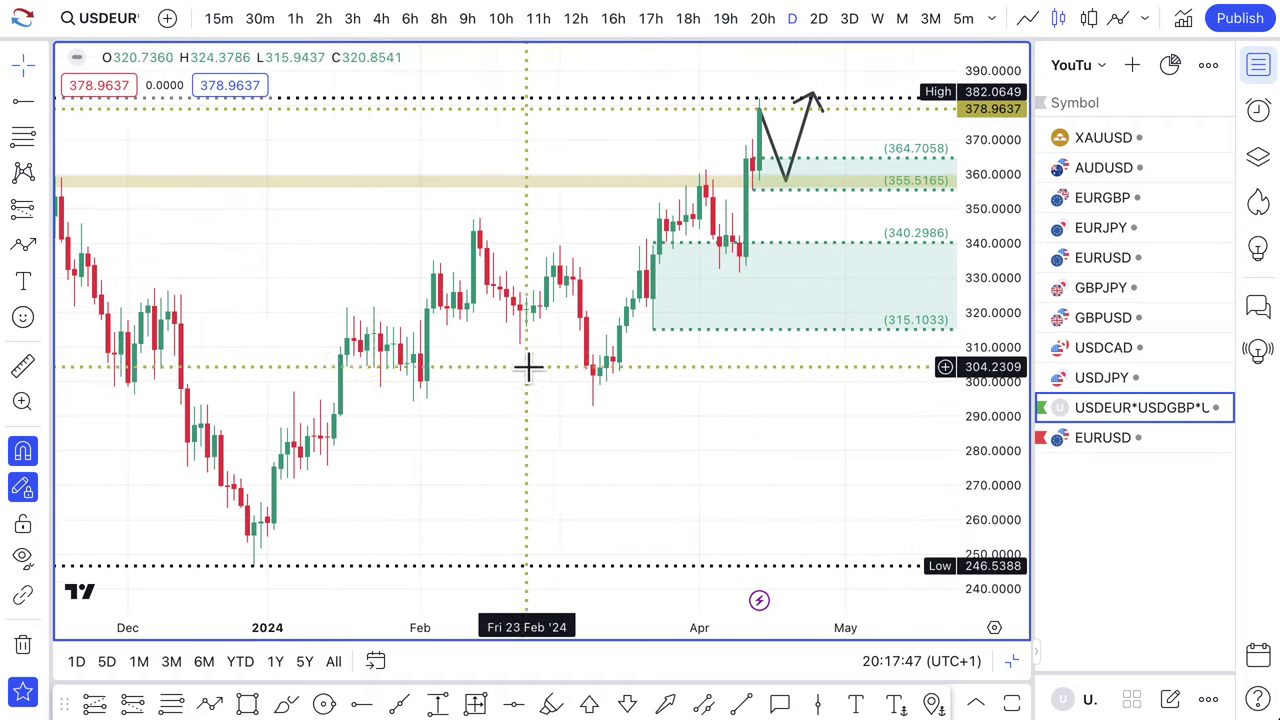
{"action": "left_click", "coordinate": [22, 244]}
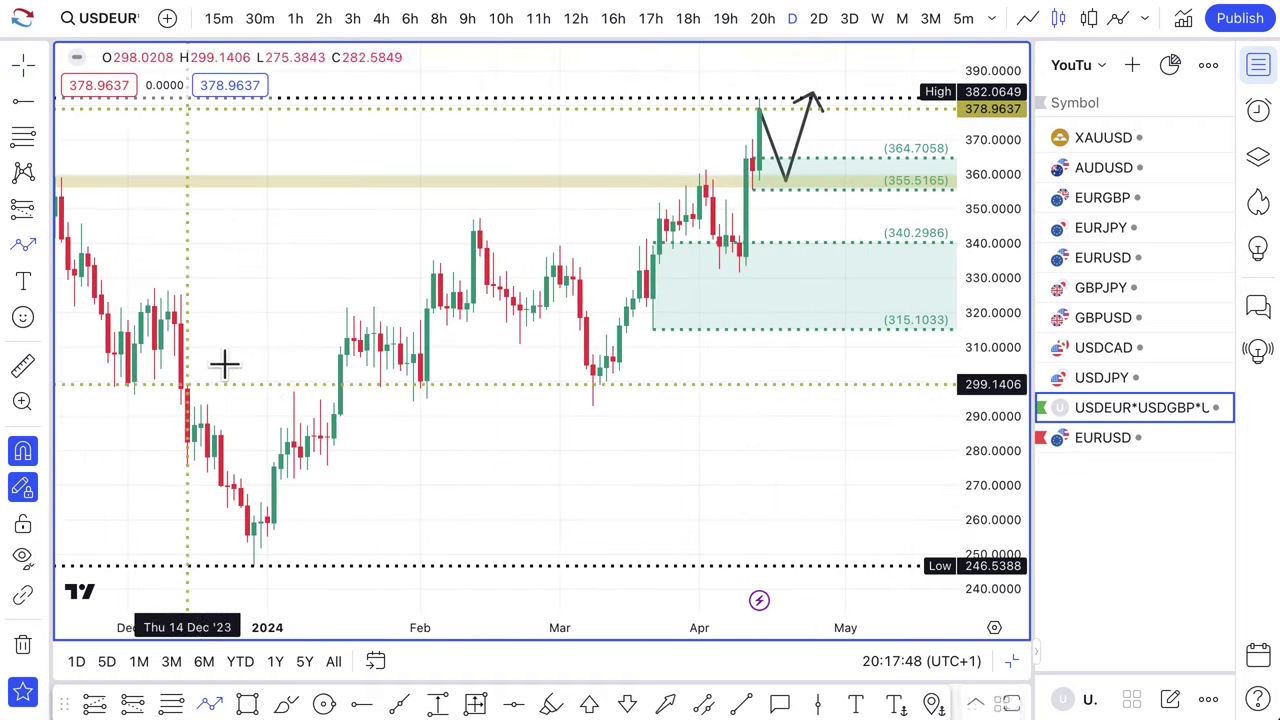
{"action": "left_click", "coordinate": [293, 560]}
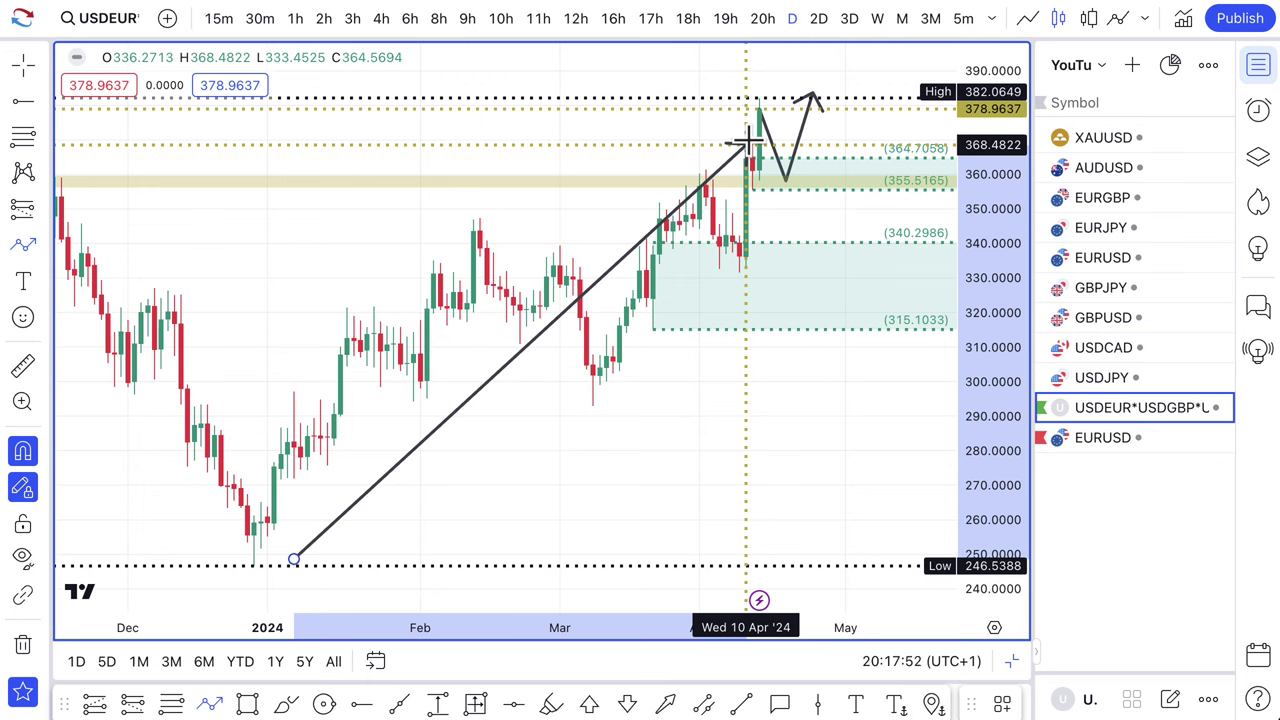
{"action": "left_click", "coordinate": [725, 111]}
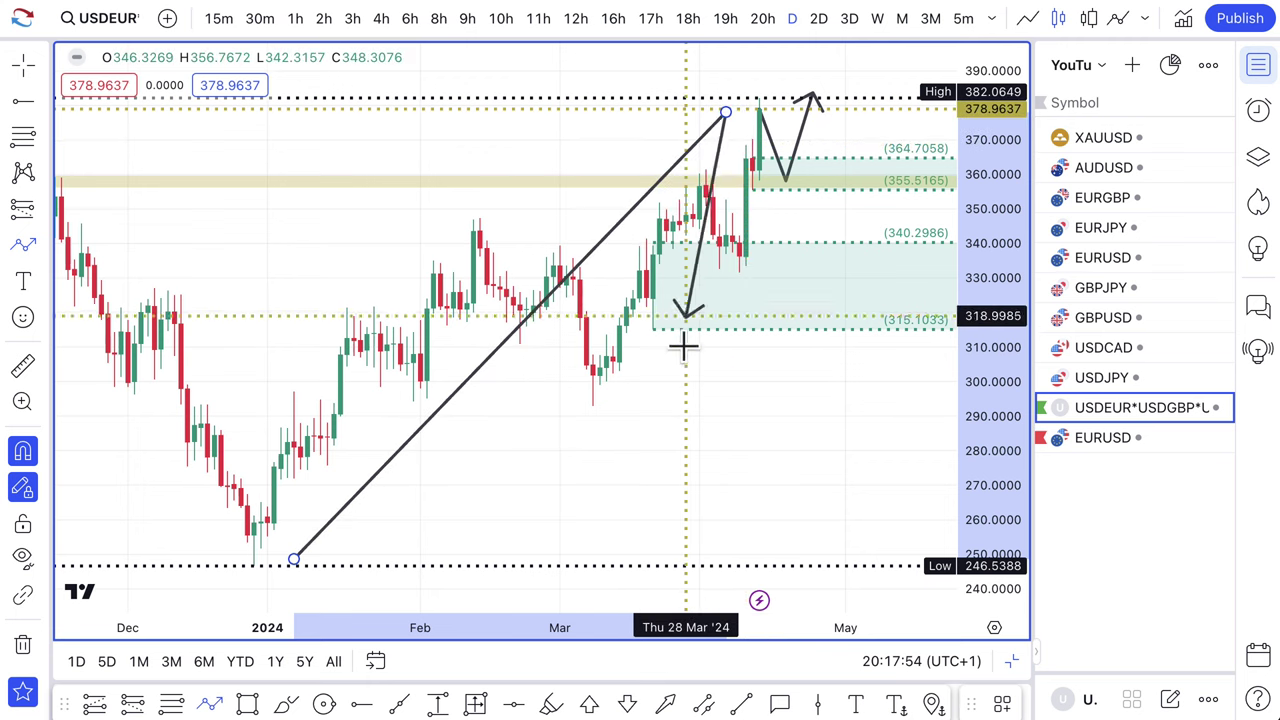
{"action": "key", "text": "Escape"}
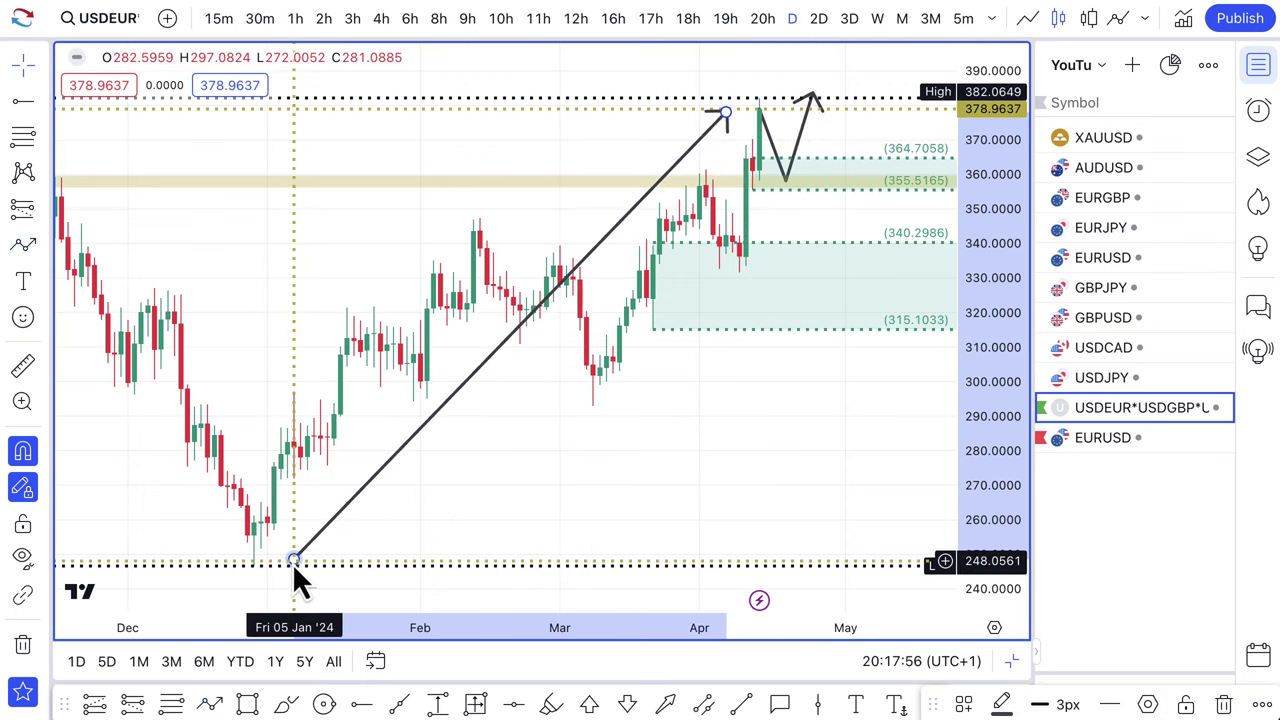
{"action": "left_click_drag", "start_coordinate": [293, 560], "coordinate": [253, 565]}
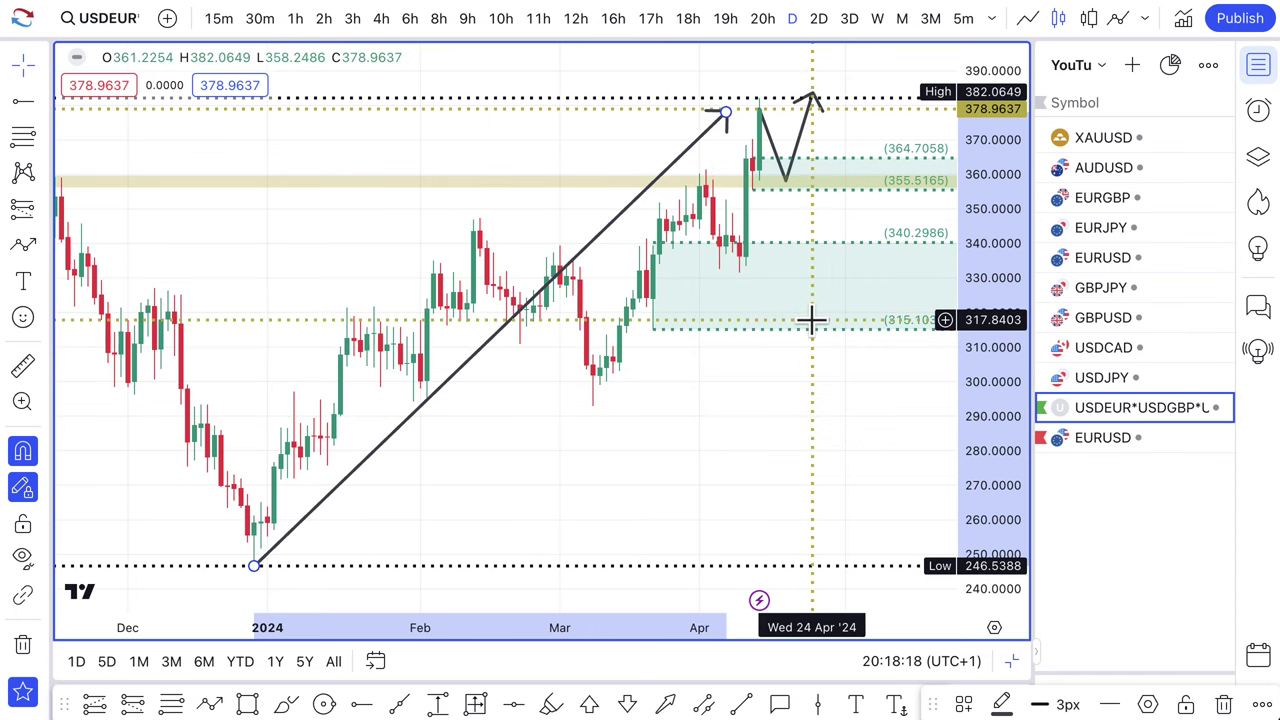
- Open XAUUSD and draw a rising path arrow from the 5 January candle's low at about 2024.58 to the 2431.55 high
{"action": "left_click", "coordinate": [1110, 141]}
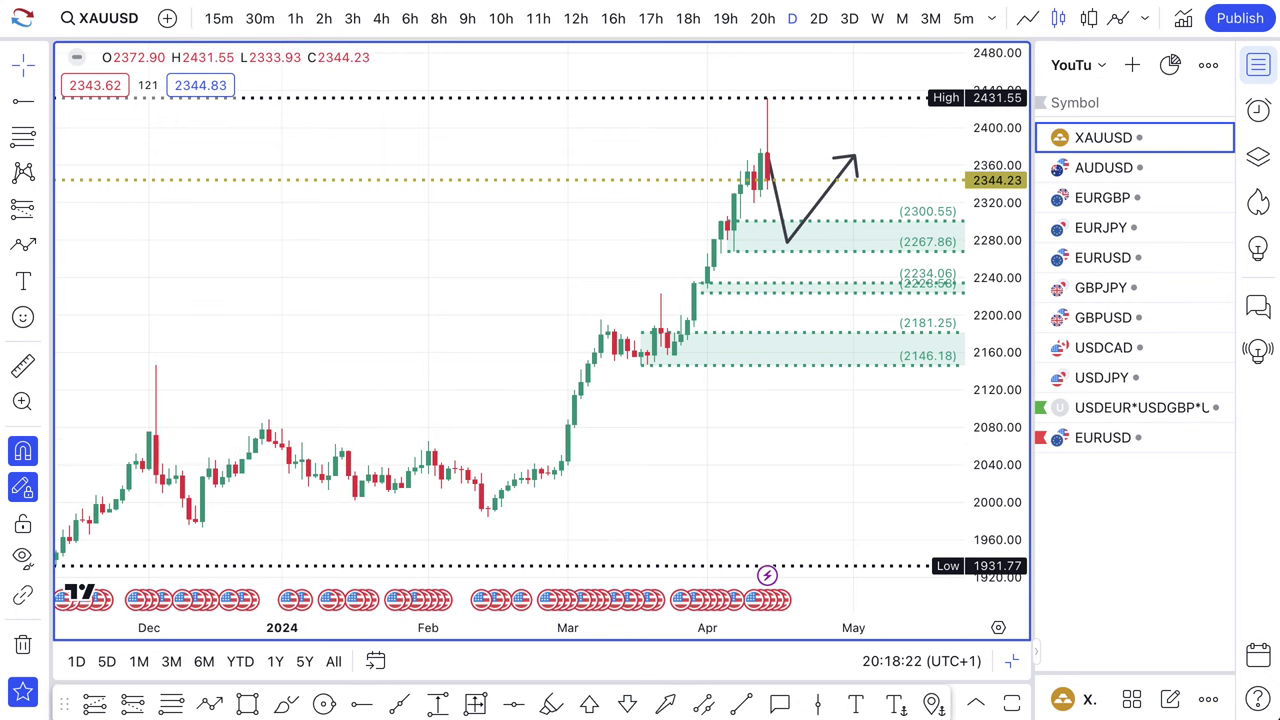
{"action": "left_click", "coordinate": [23, 246]}
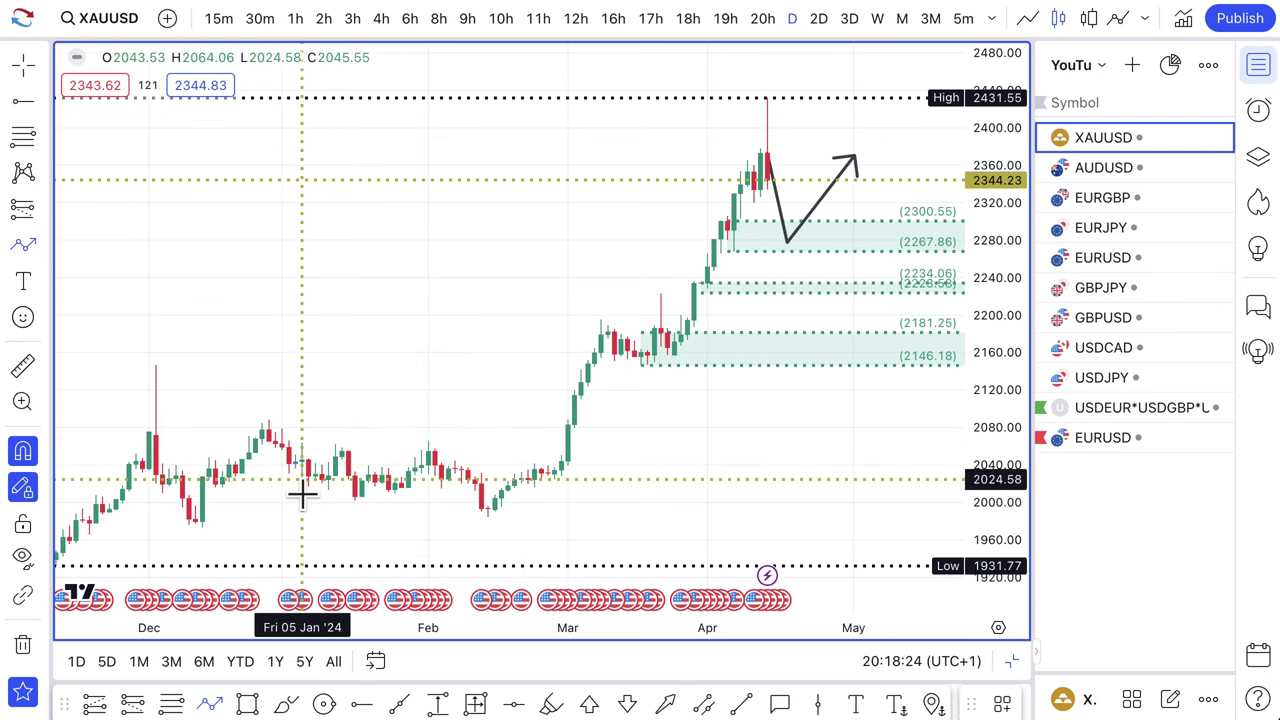
{"action": "left_click", "coordinate": [302, 478]}
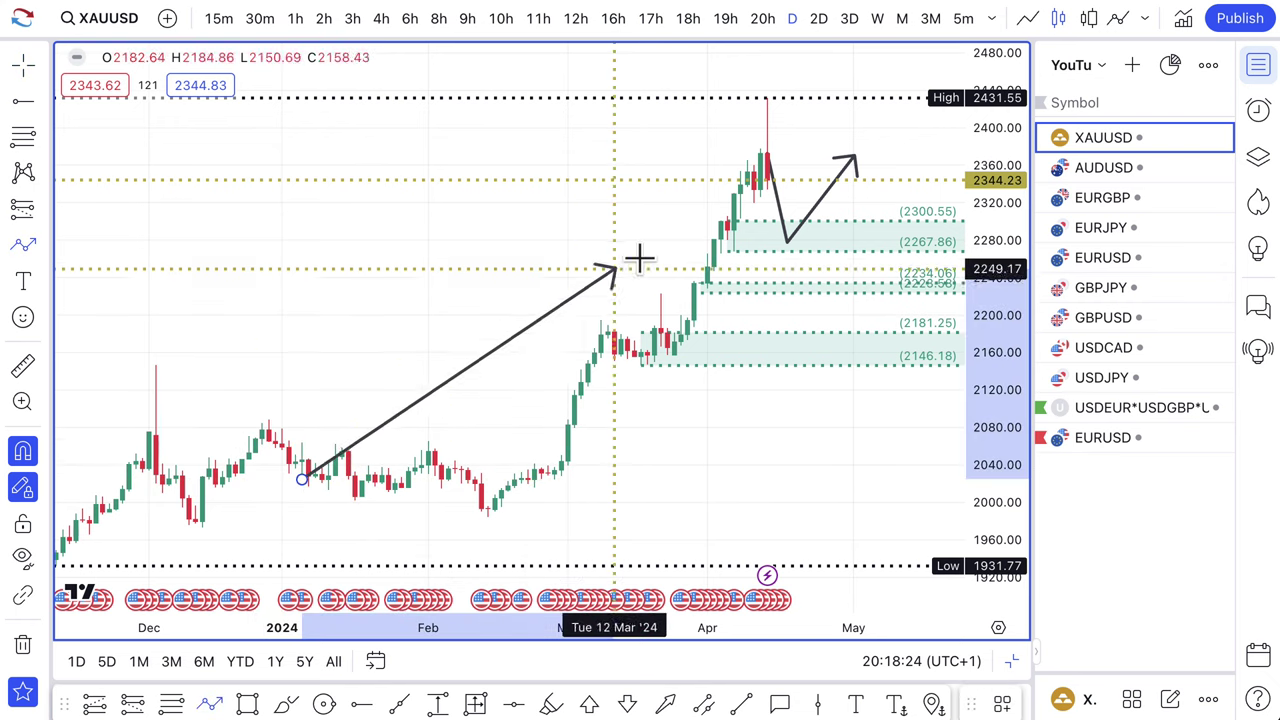
{"action": "left_click", "coordinate": [738, 146]}
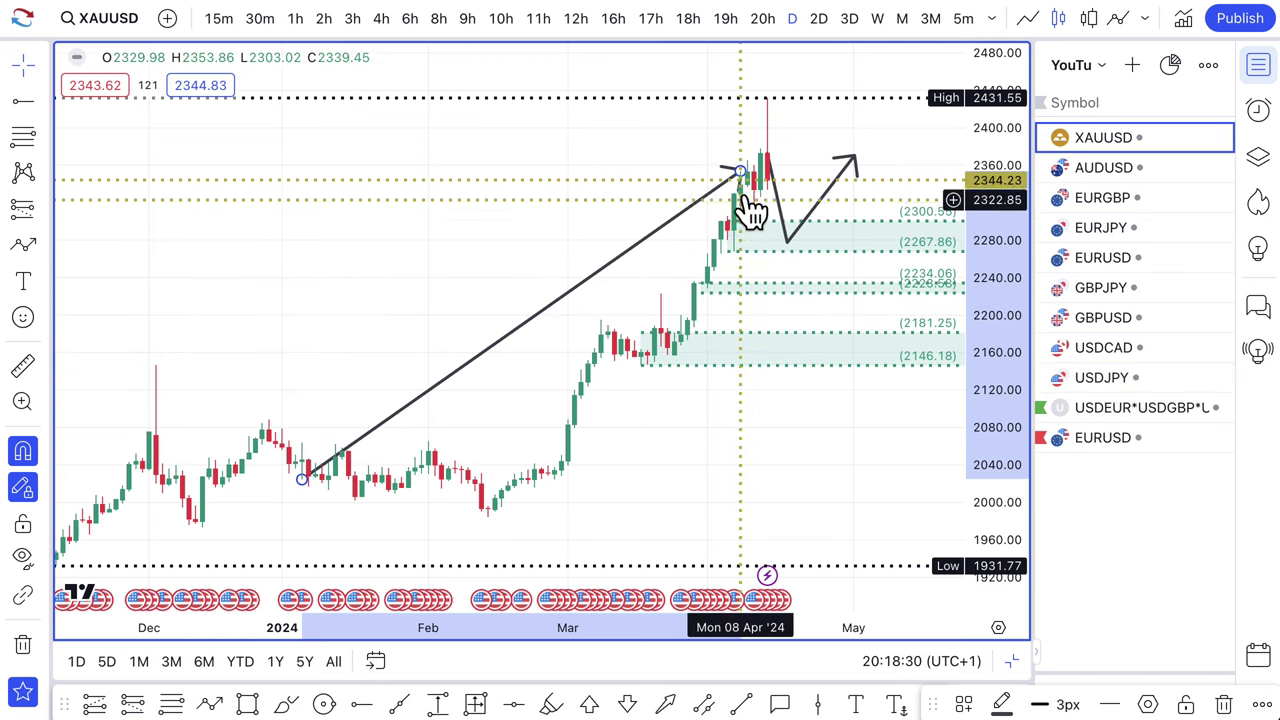
{"action": "left_click_drag", "start_coordinate": [739, 174], "coordinate": [766, 104]}
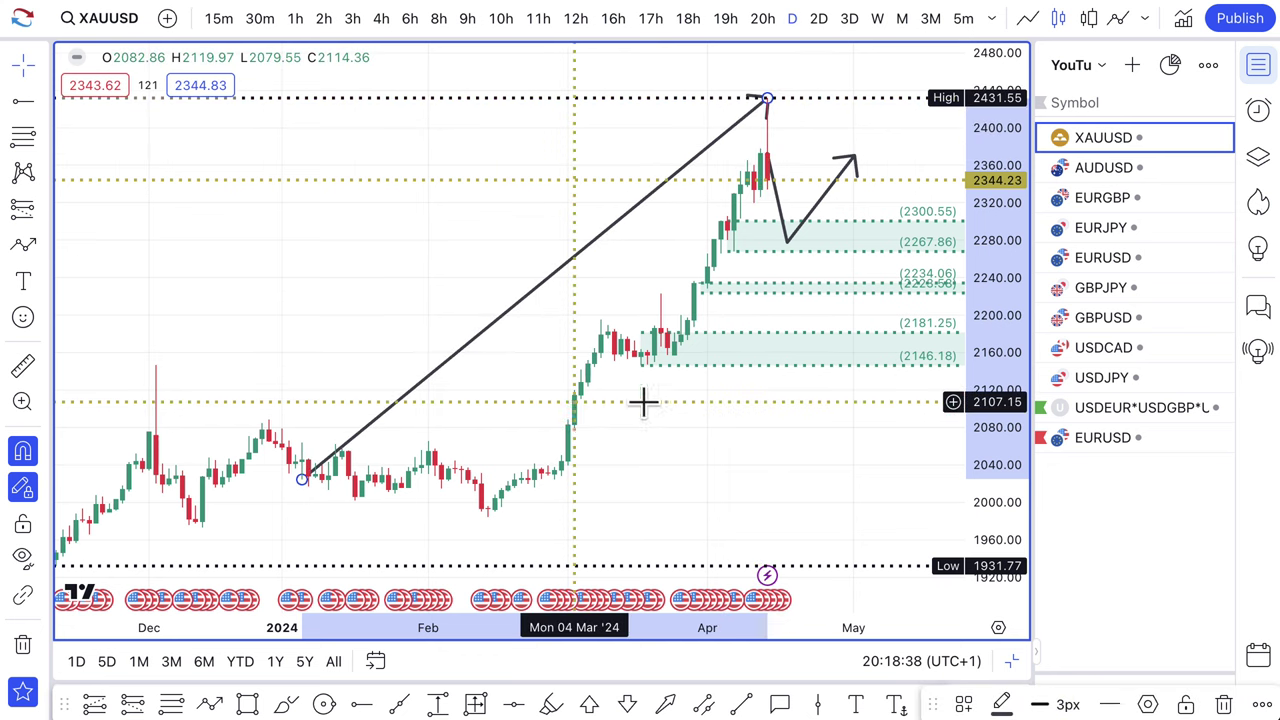
- Return to the combined USD index chart and extend the rising arrow's tip to the latest candle's high
{"action": "left_click", "coordinate": [1111, 412]}
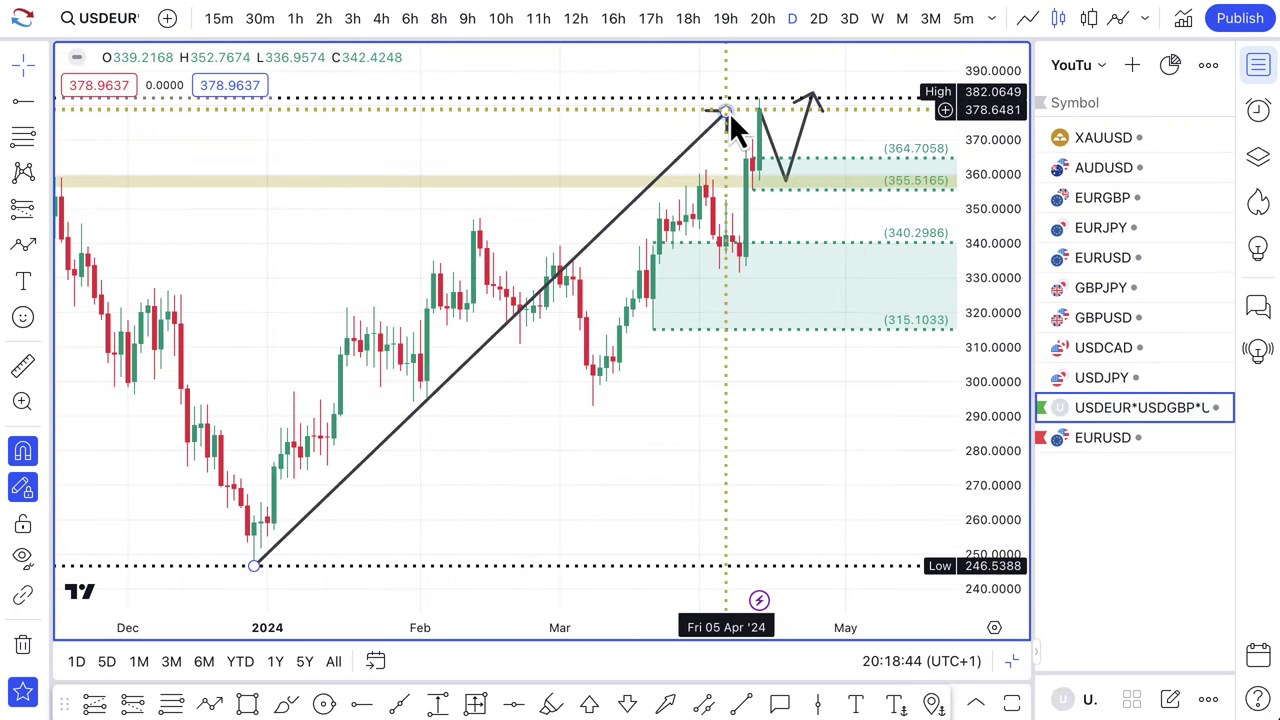
{"action": "left_click_drag", "start_coordinate": [729, 112], "coordinate": [760, 104]}
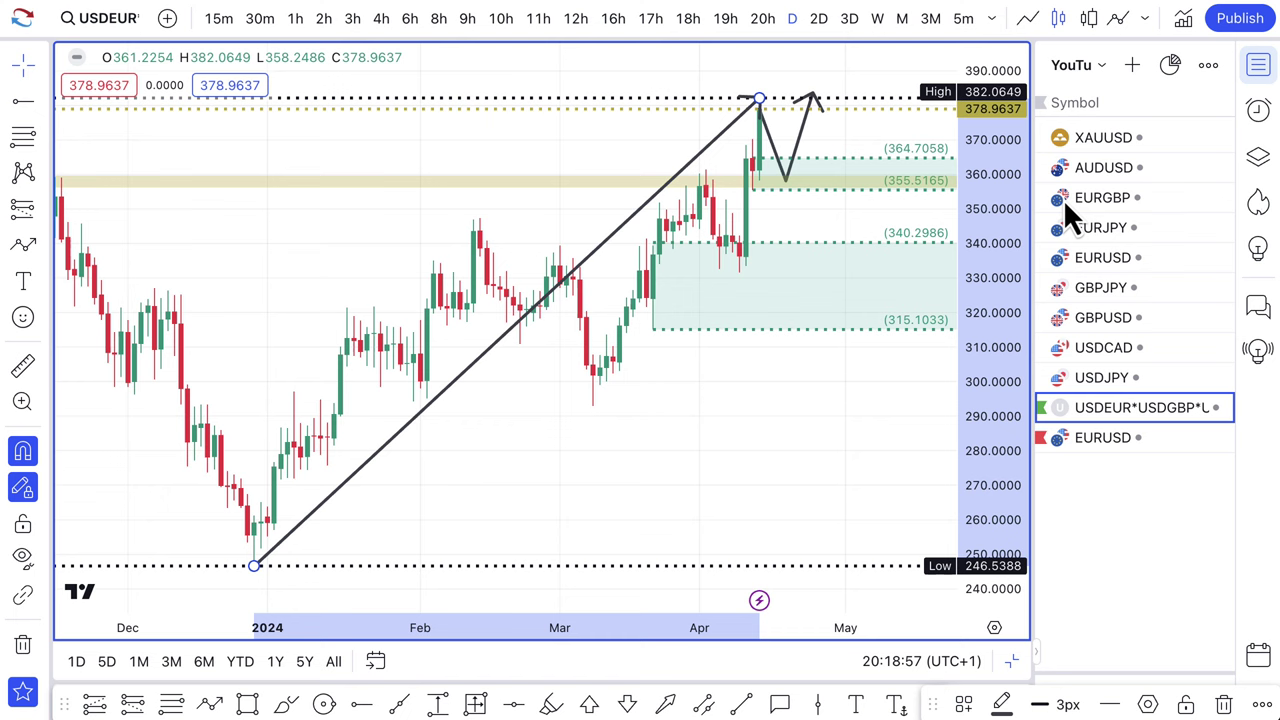
- Open XAUUSD and shift the whole projected path upwards so that its low sits at about 2318
{"action": "left_click", "coordinate": [1092, 145]}
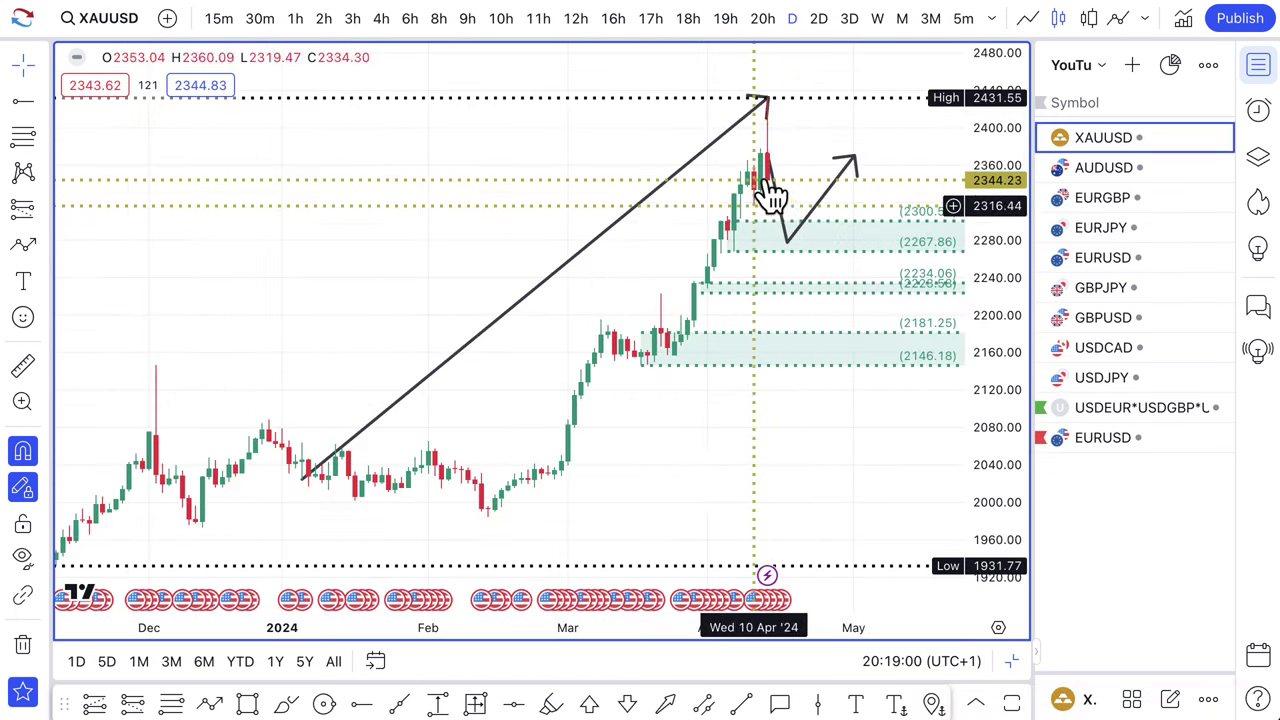
{"action": "left_click", "coordinate": [775, 198]}
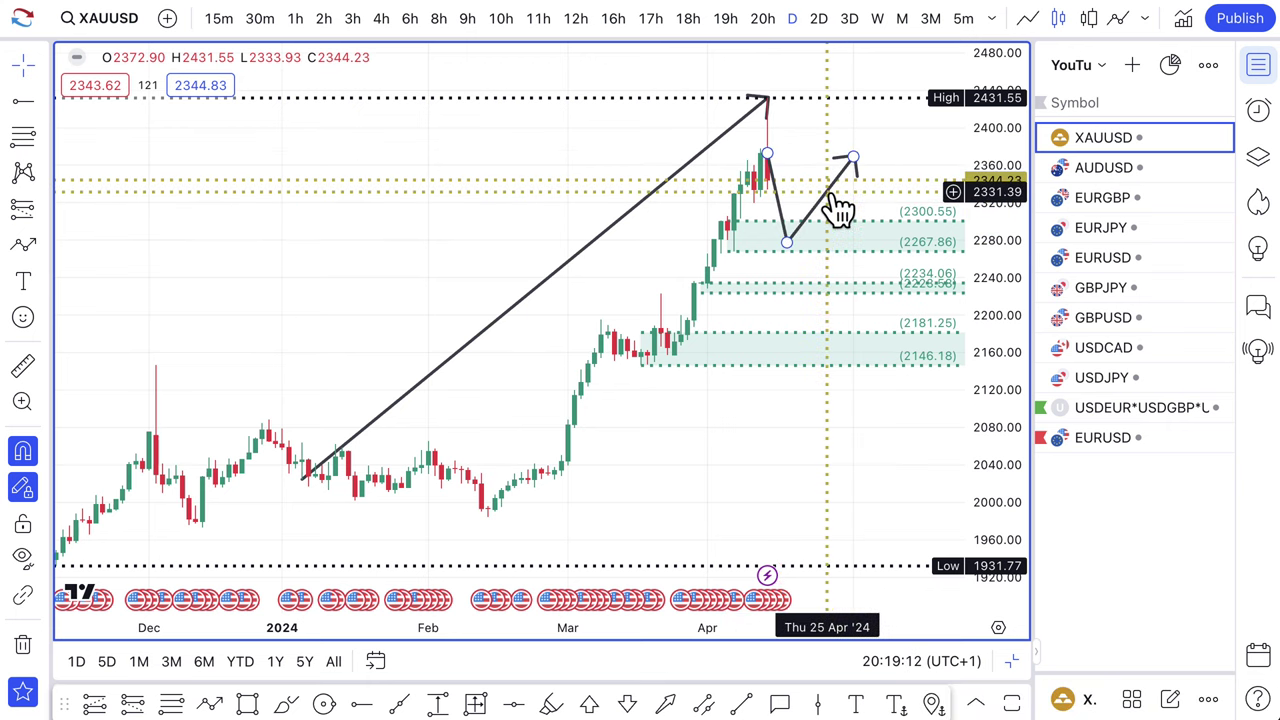
{"action": "mouse_move", "coordinate": [837, 209]}
{"action": "left_mouse_down"}
{"action": "mouse_move", "coordinate": [846, 163]}
{"action": "mouse_move", "coordinate": [826, 150]}
{"action": "left_mouse_up"}
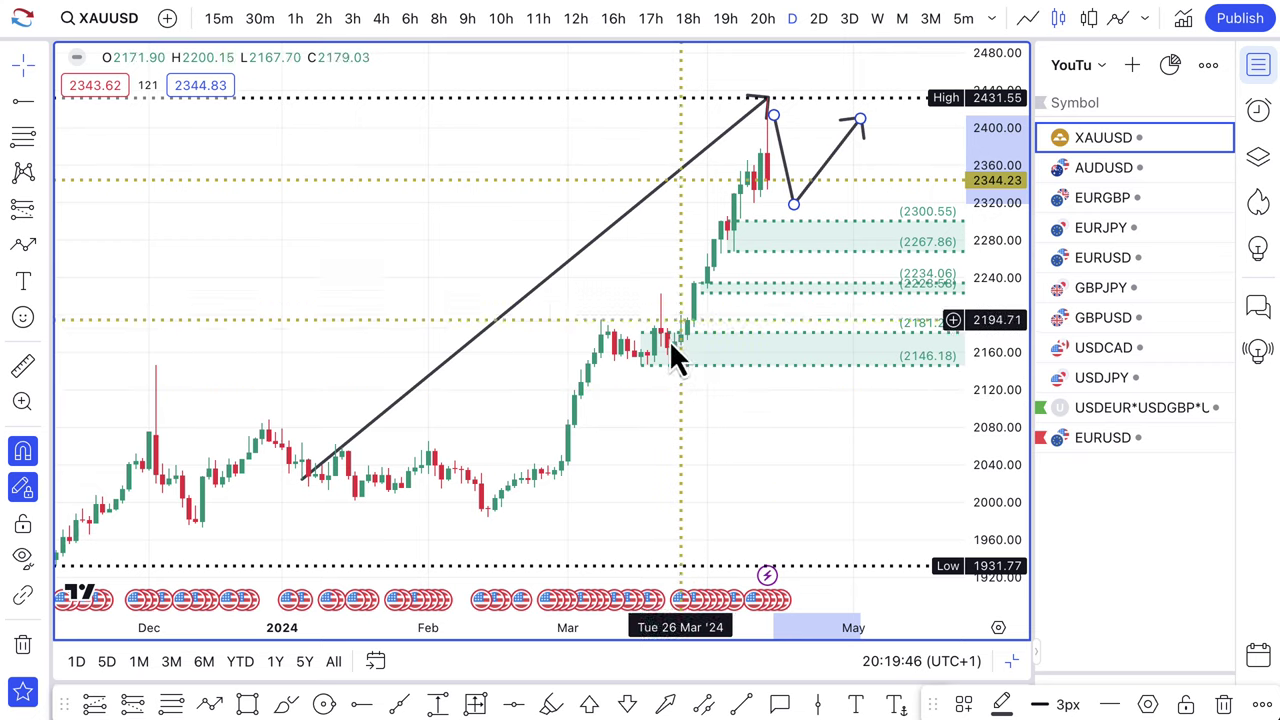
- Delete the long rising path arrow from the XAUUSD chart
{"action": "scroll", "coordinate": [793, 225], "scroll_direction": "up", "scroll_amount": 5}
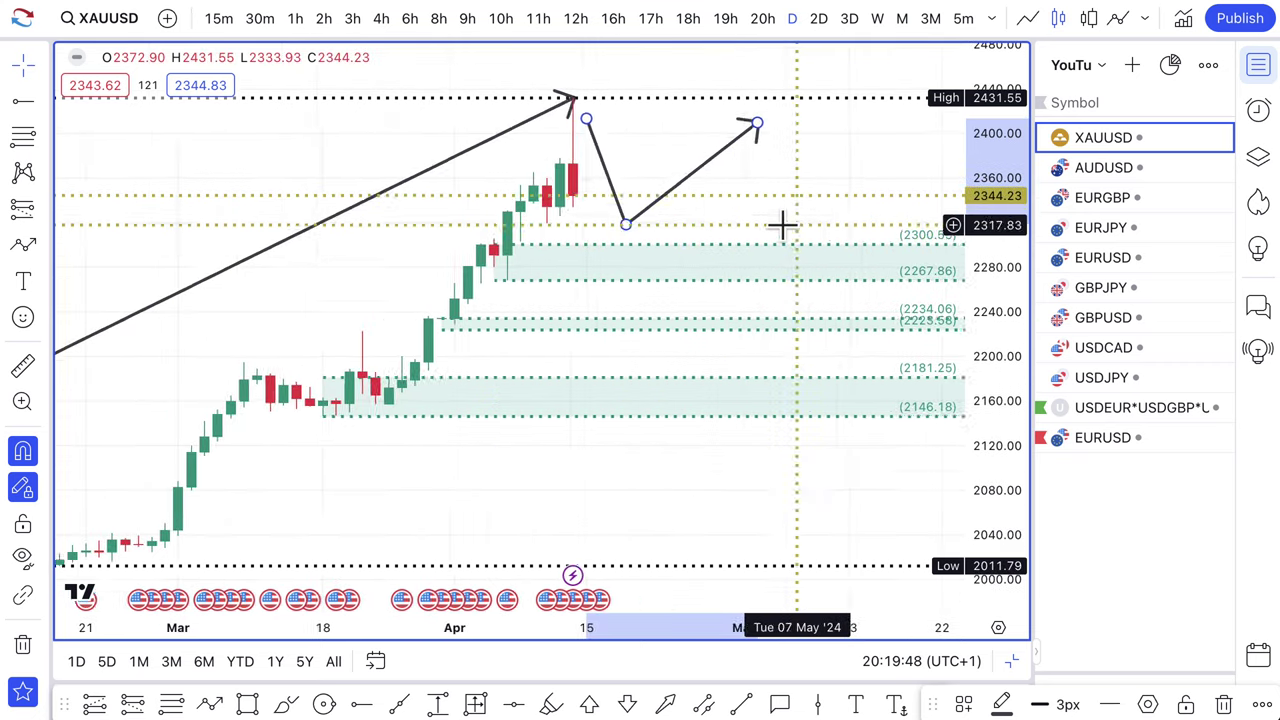
{"action": "left_click", "coordinate": [522, 124]}
{"action": "key", "text": "Delete"}
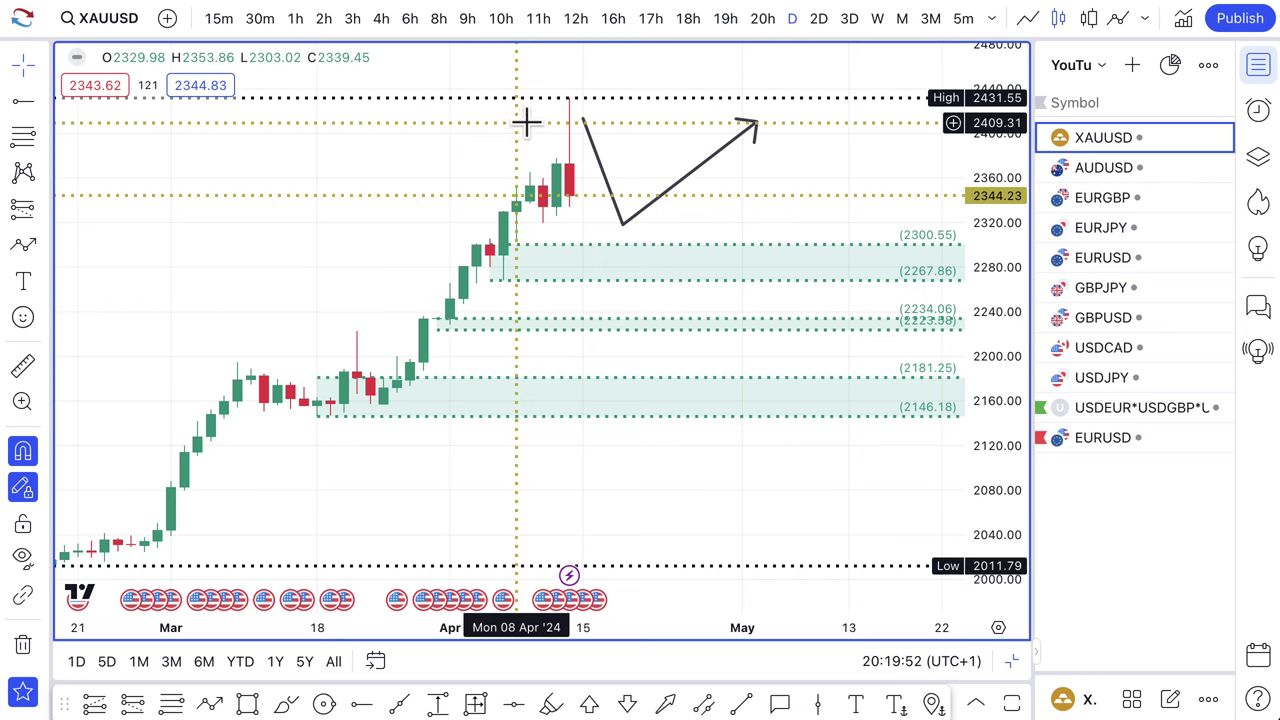
- Reshape gold's projected path to start at 2344.23, dip to about 2272 in the upper zone and rise steeply to about 2413 around 22 April
{"action": "left_click", "coordinate": [600, 168]}
{"action": "mouse_move", "coordinate": [600, 168]}
{"action": "left_mouse_down"}
{"action": "mouse_move", "coordinate": [580, 189]}
{"action": "mouse_move", "coordinate": [583, 224]}
{"action": "left_mouse_up"}
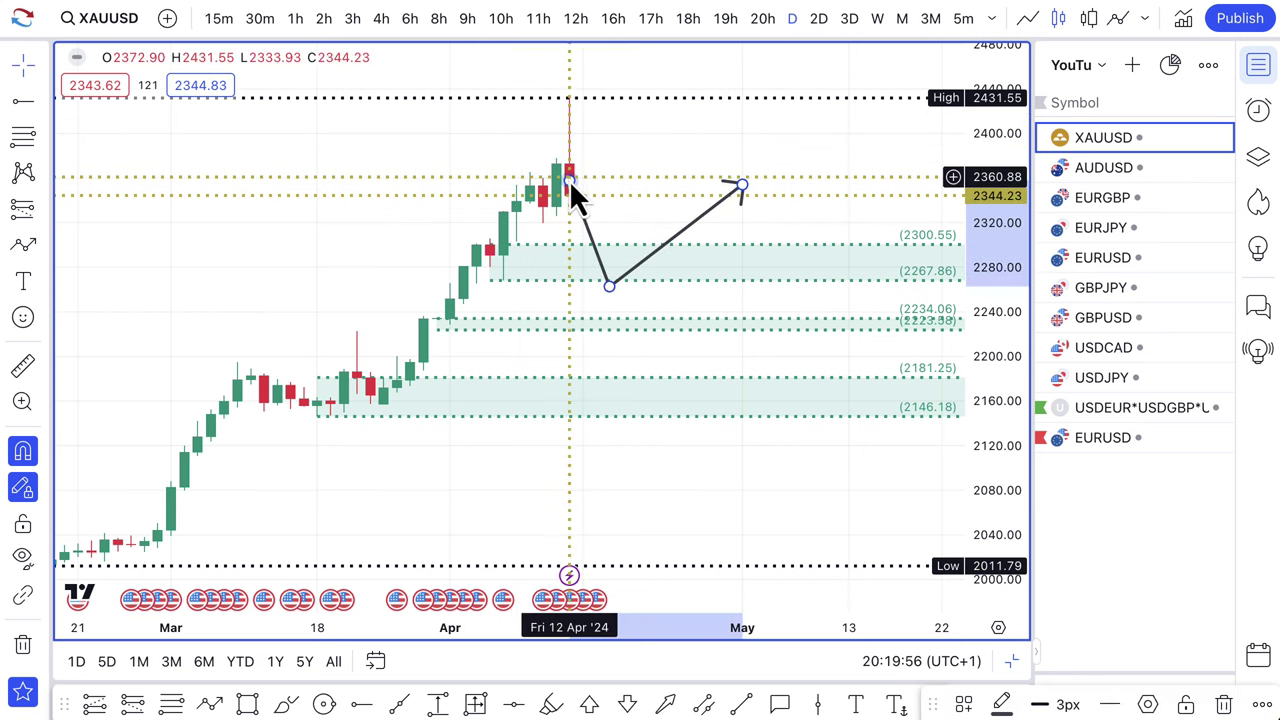
{"action": "left_click_drag", "start_coordinate": [568, 179], "coordinate": [570, 195]}
{"action": "mouse_move", "coordinate": [607, 286]}
{"action": "left_mouse_down"}
{"action": "mouse_move", "coordinate": [600, 264]}
{"action": "mouse_move", "coordinate": [608, 271]}
{"action": "left_mouse_up"}
{"action": "left_click_drag", "start_coordinate": [743, 186], "coordinate": [757, 121]}
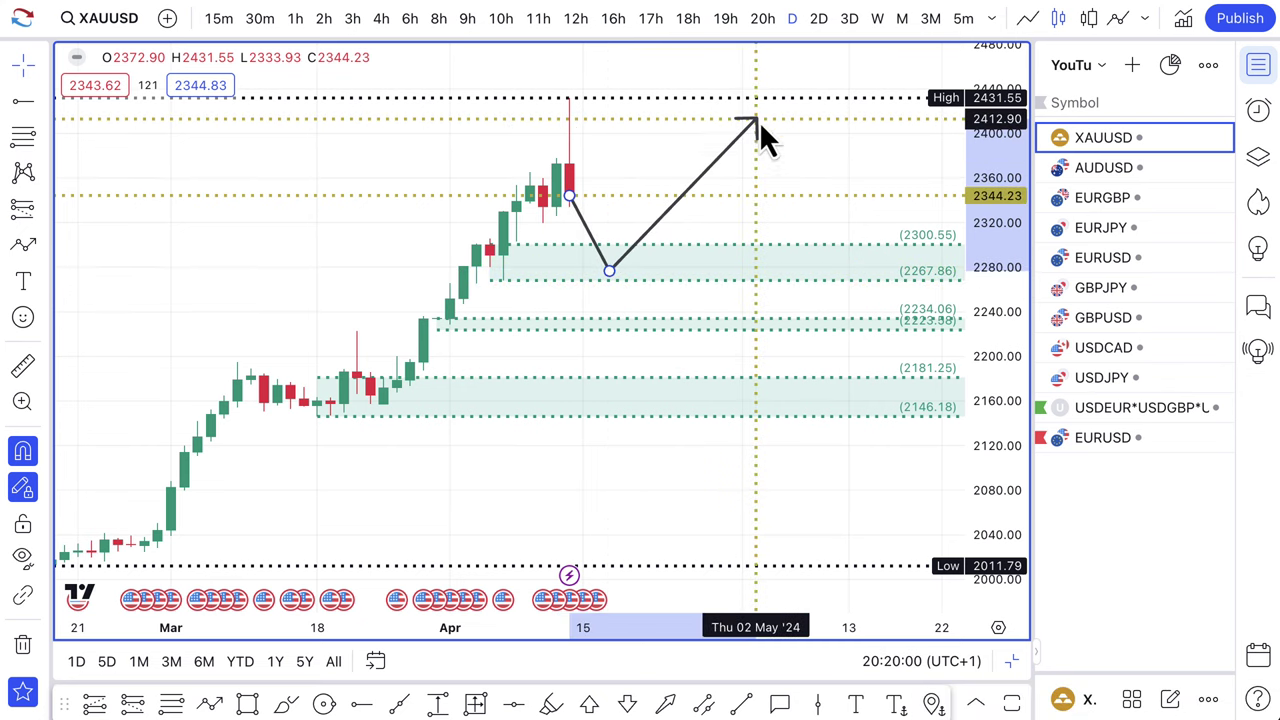
{"action": "mouse_move", "coordinate": [608, 274]}
{"action": "left_mouse_down"}
{"action": "mouse_move", "coordinate": [623, 395]}
{"action": "mouse_move", "coordinate": [622, 275]}
{"action": "left_mouse_up"}
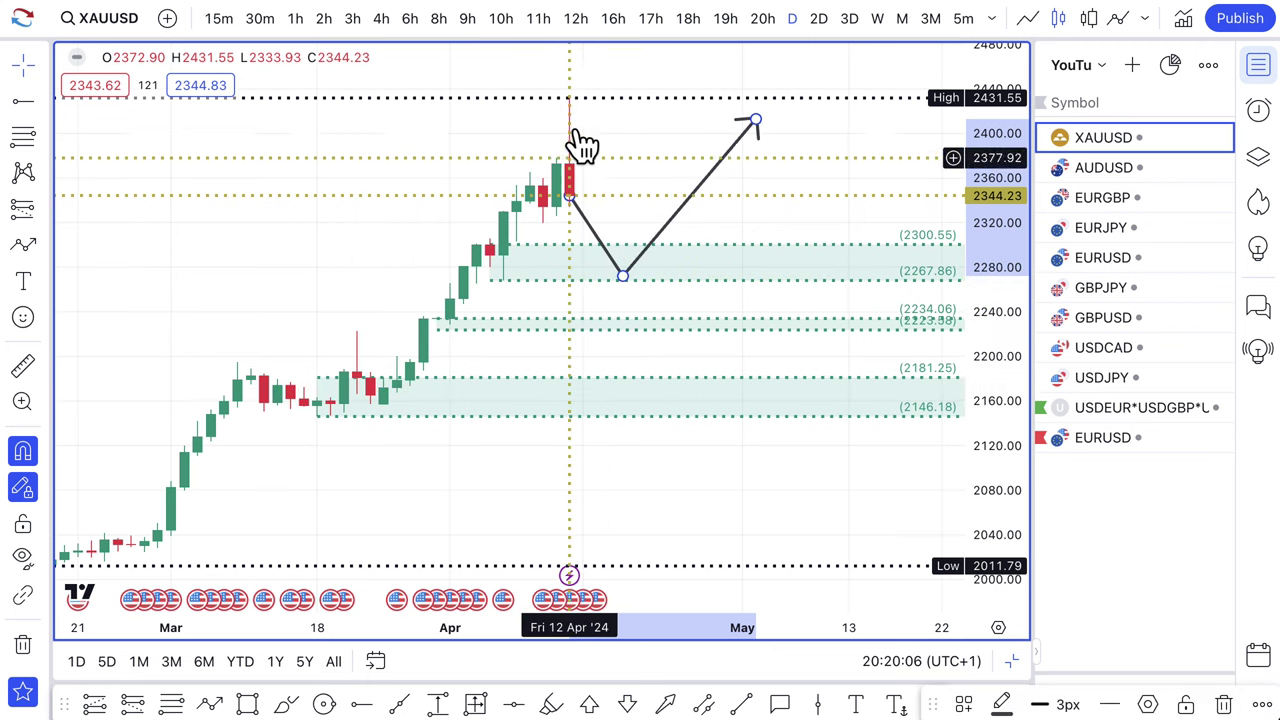
{"action": "scroll", "coordinate": [572, 180], "scroll_direction": "down", "scroll_amount": 3}
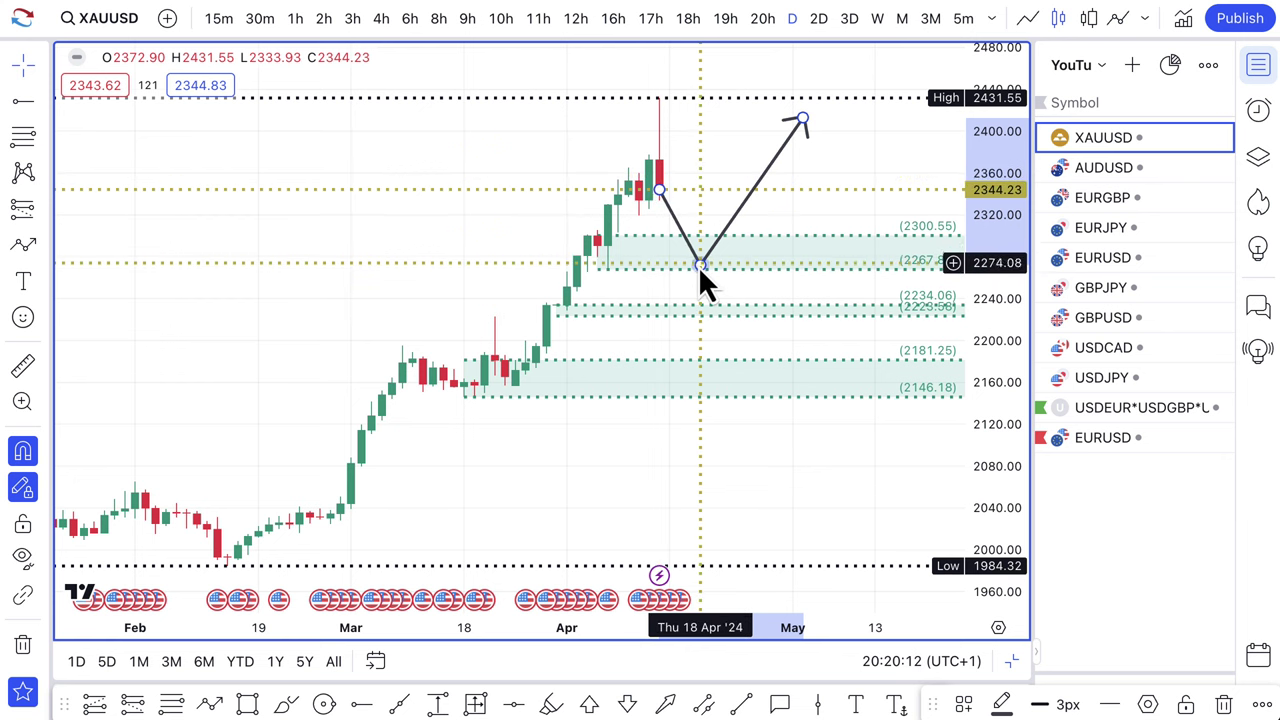
{"action": "left_click_drag", "start_coordinate": [800, 121], "coordinate": [720, 117]}
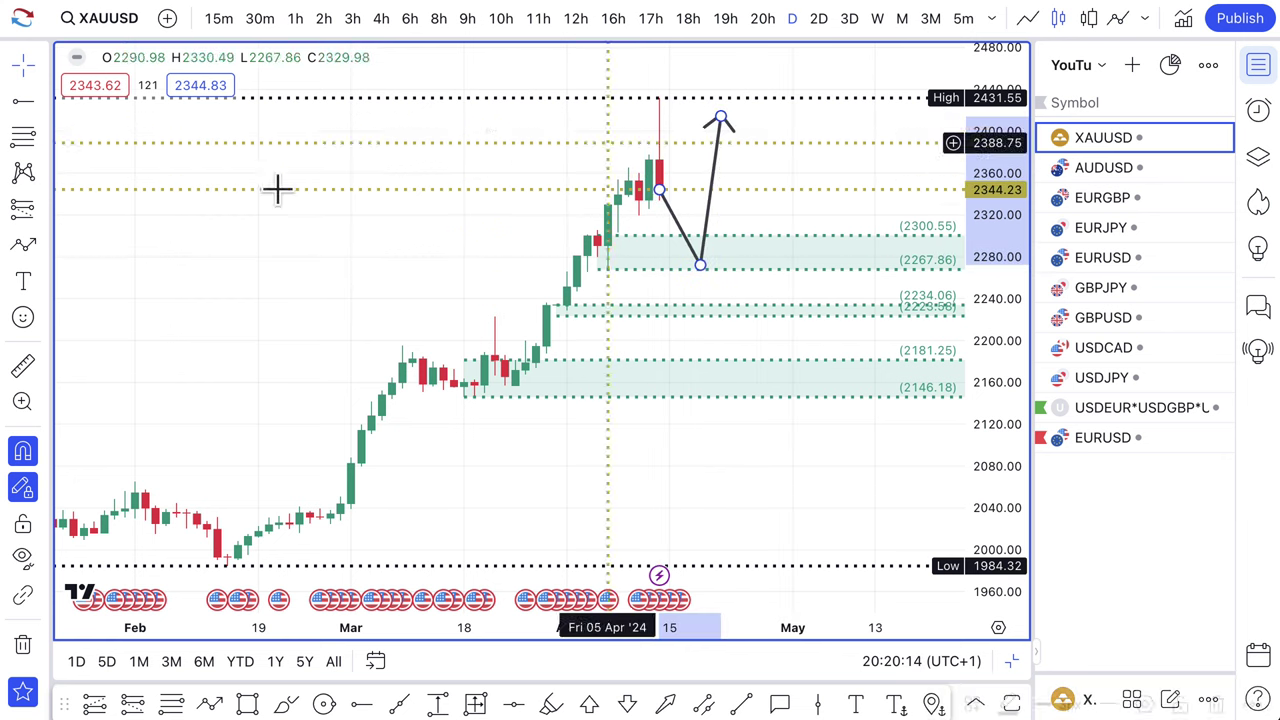
- Draw a second path arrow from the projected peak at about 2419 down into the 2300.55–2267.86 zone at about 2288
{"action": "left_click", "coordinate": [23, 247]}
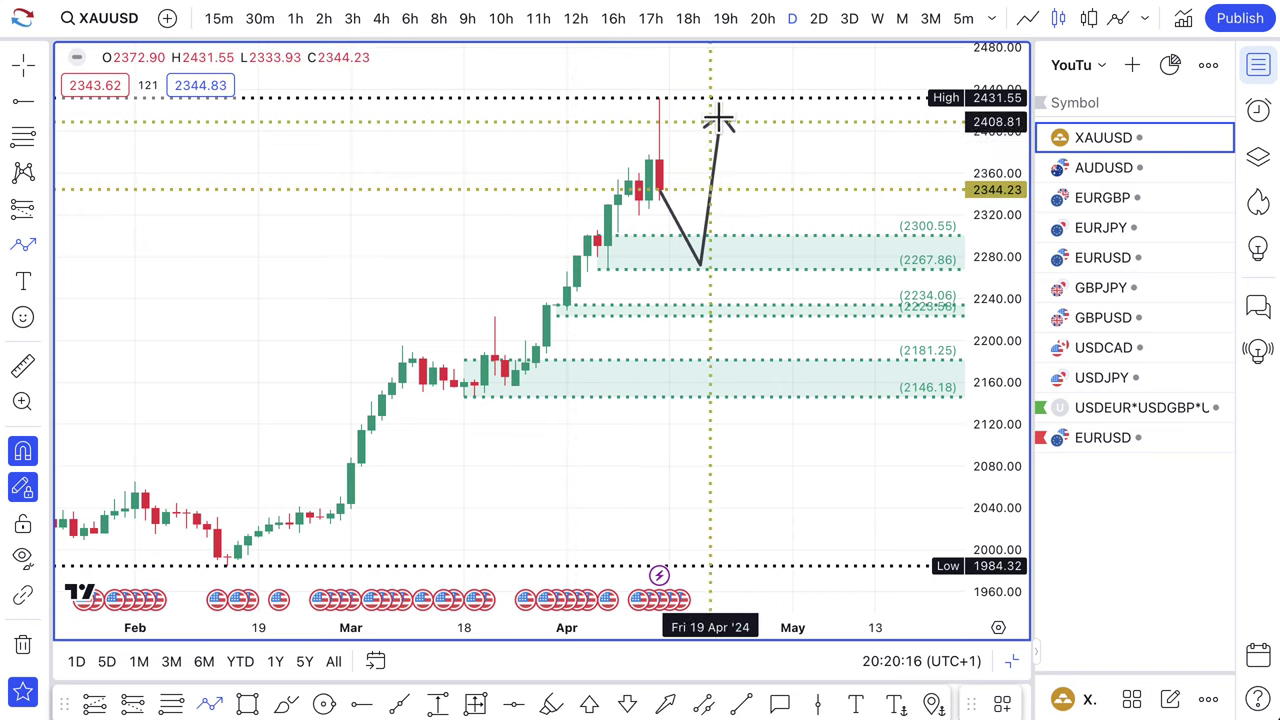
{"action": "left_click", "coordinate": [721, 118]}
{"action": "left_click", "coordinate": [801, 247]}
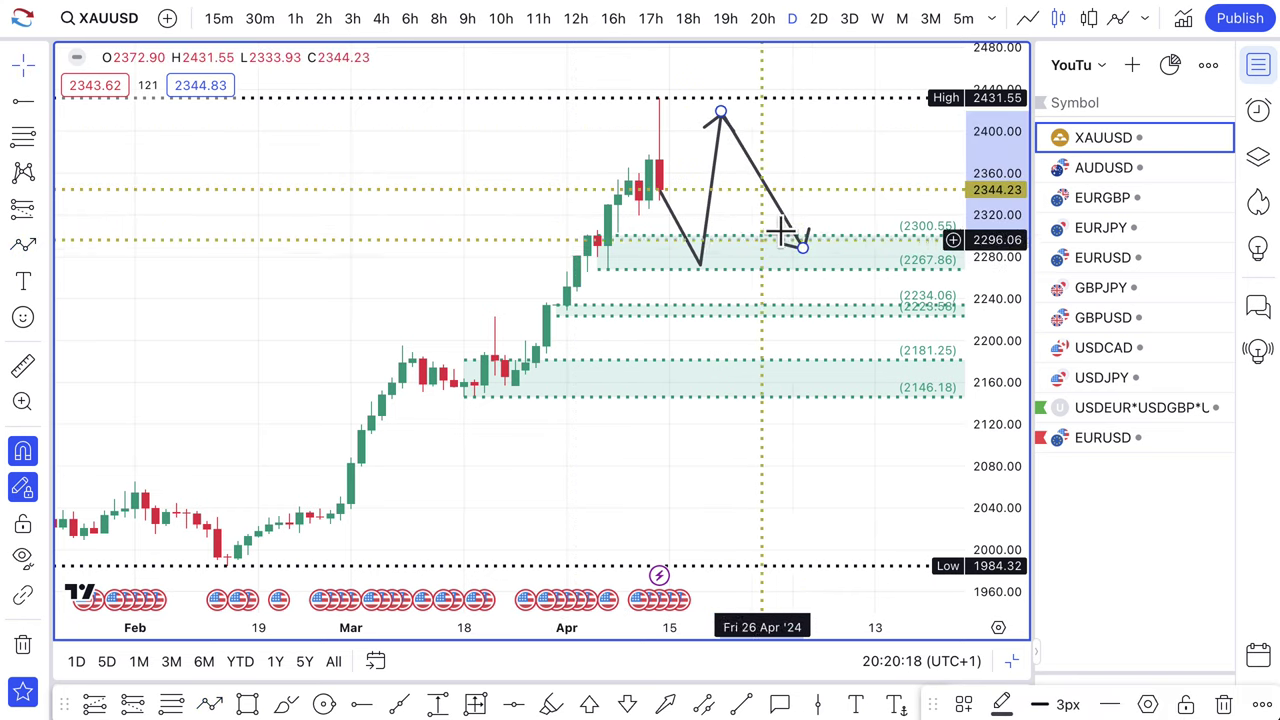